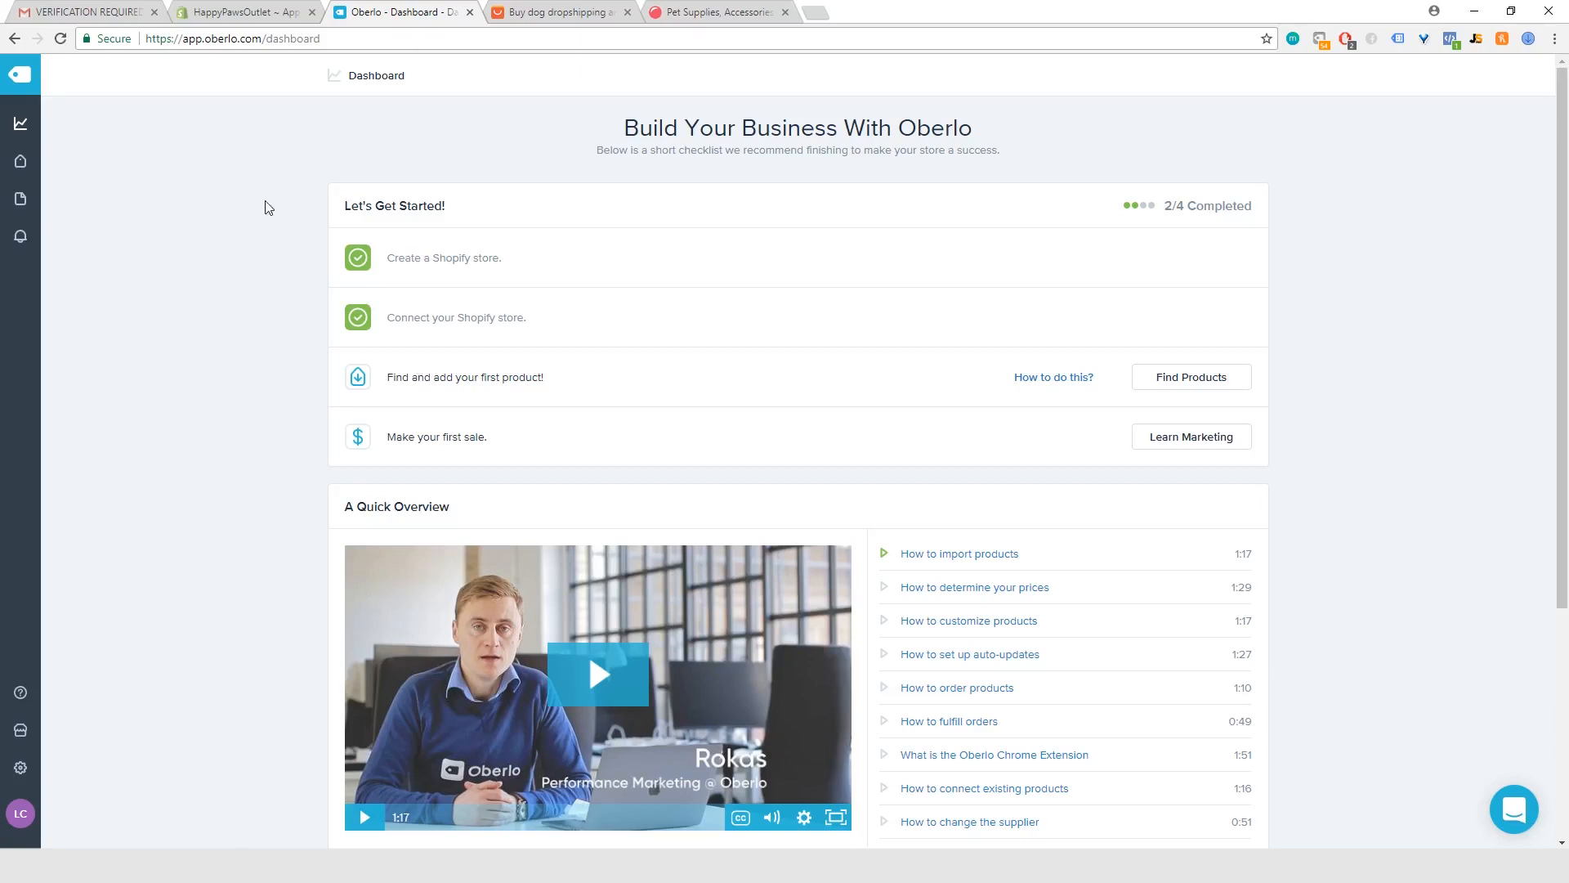
Open the product search and search all categories for "dog toy".
mouse_move(25, 176)
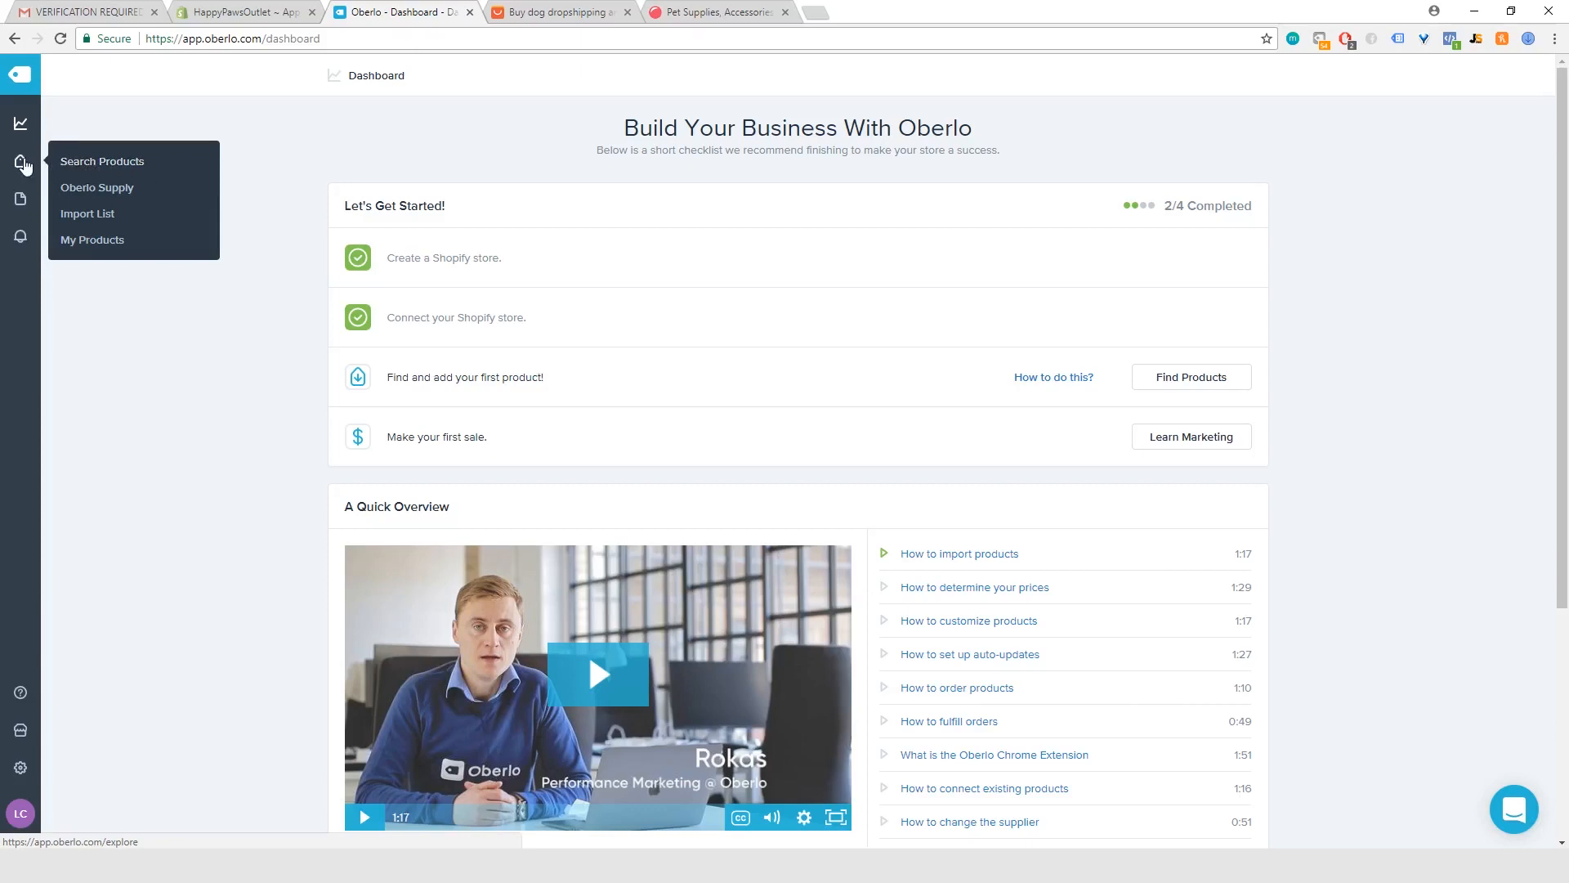
left_click(103, 168)
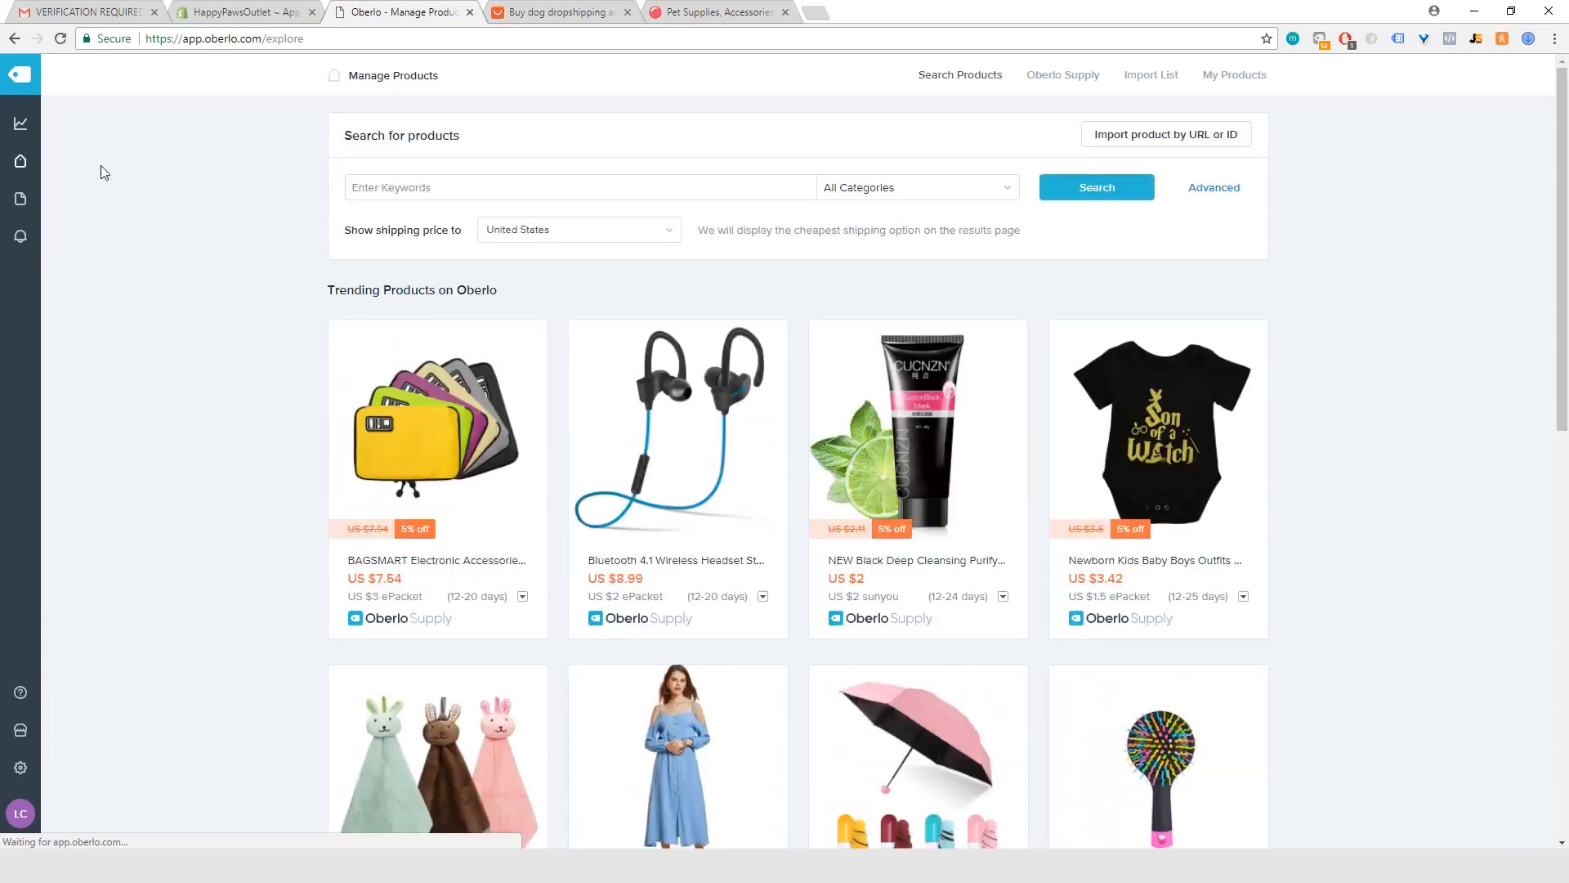
left_click(470, 191)
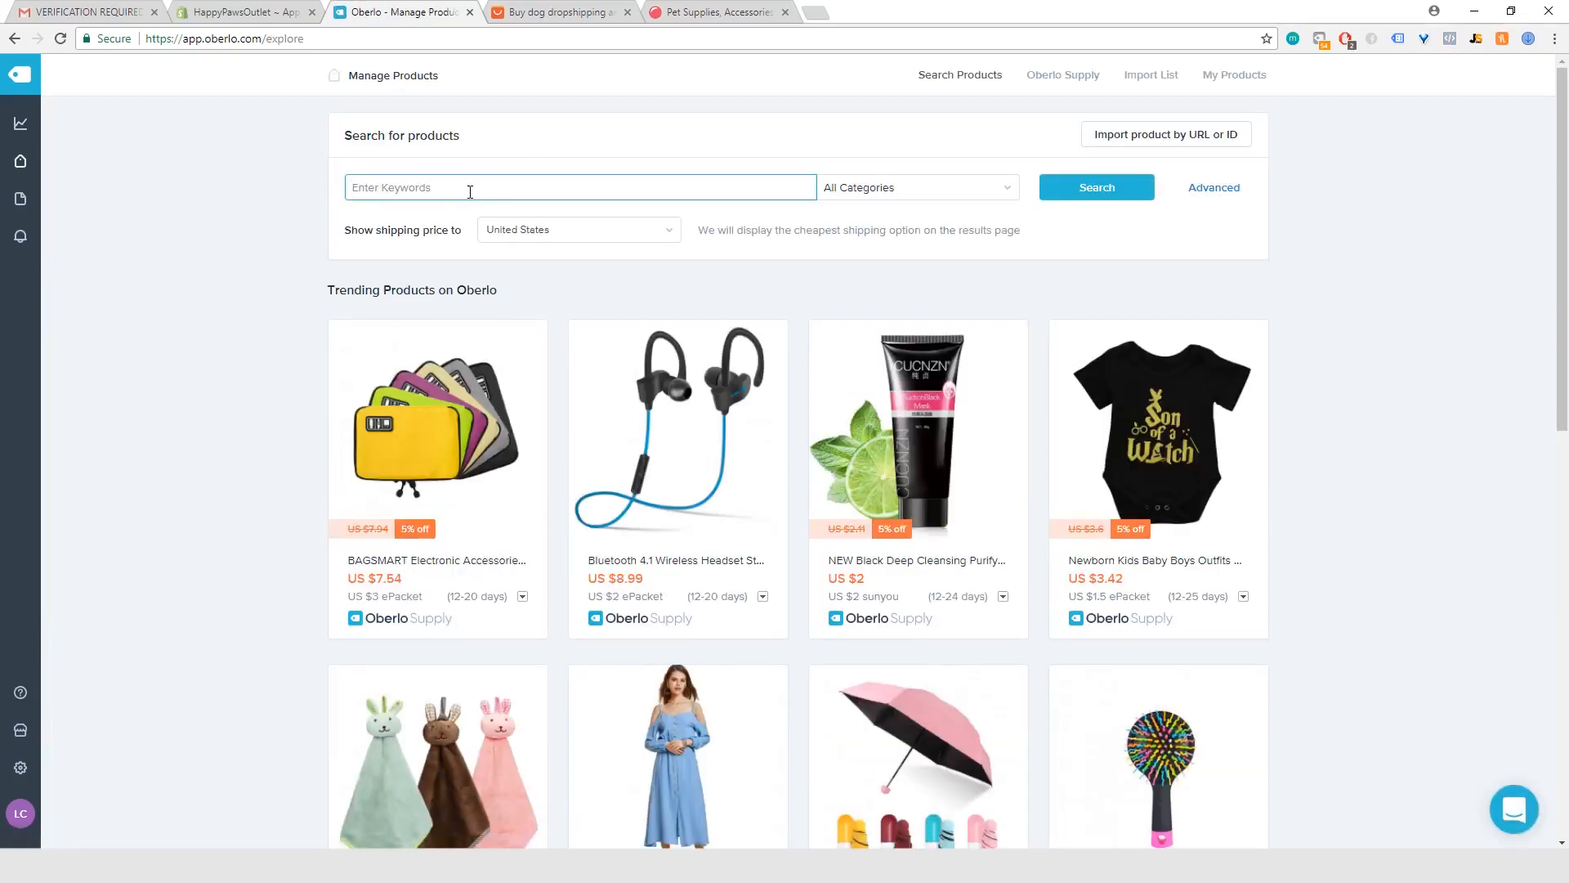
type("dog toy")
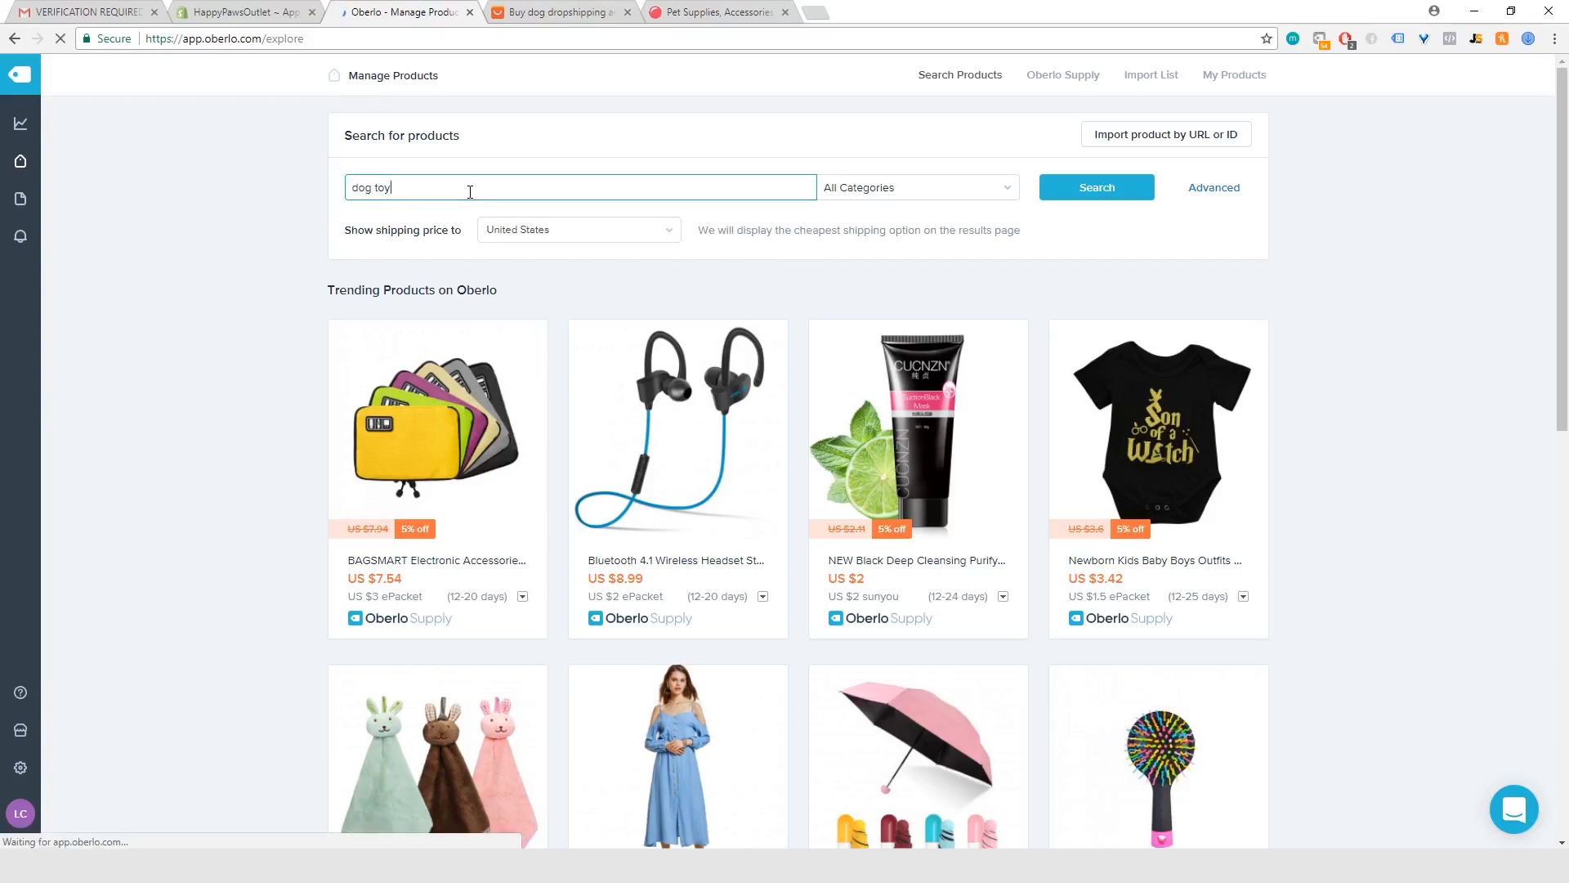
key("Return")
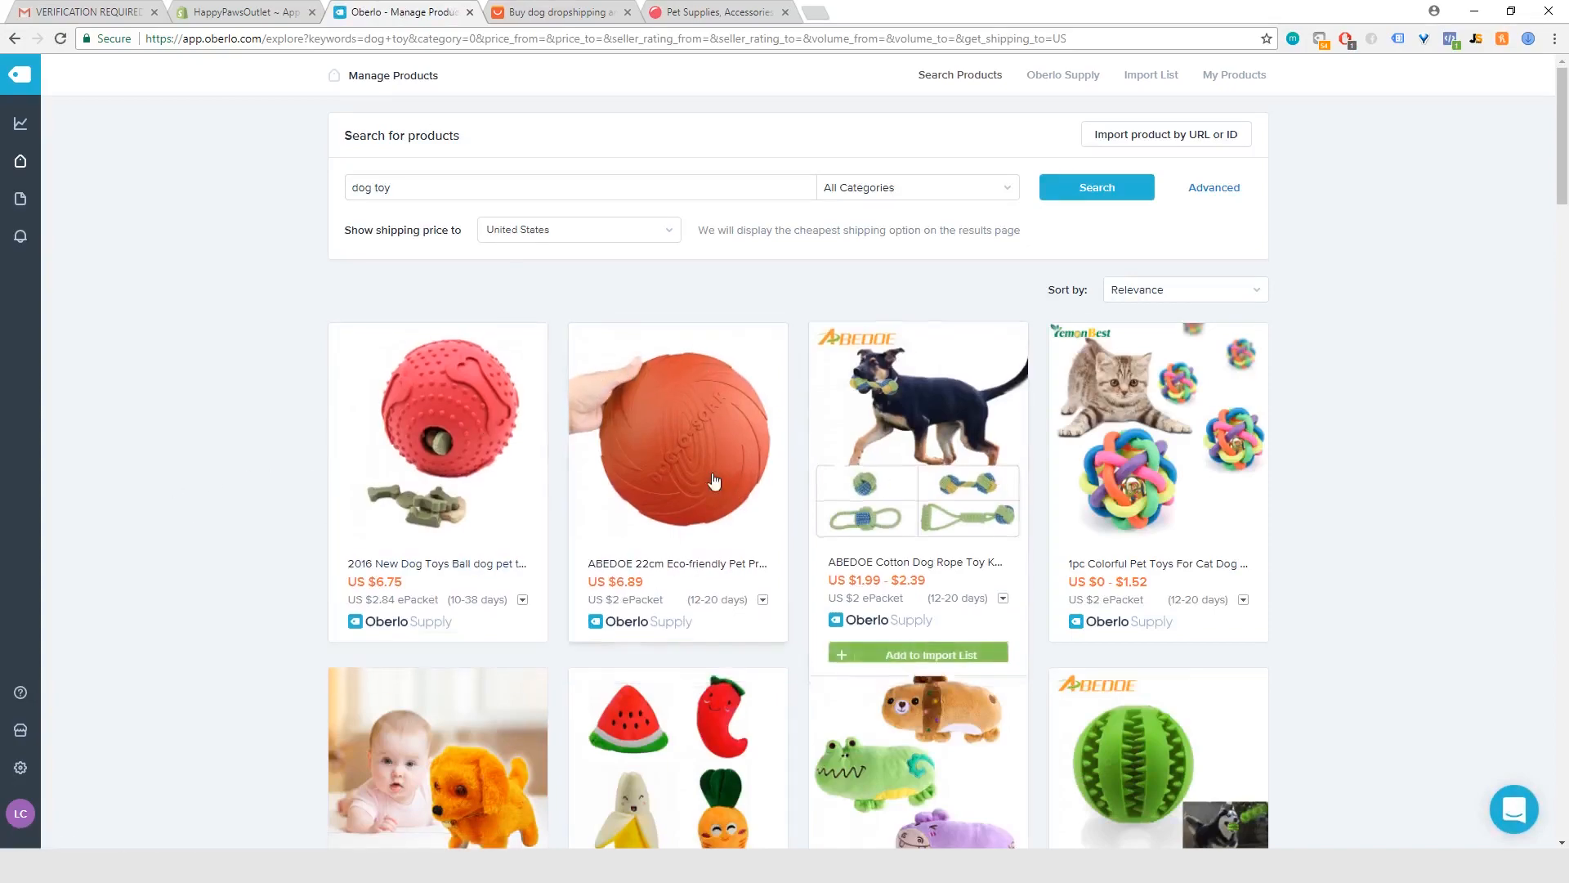
Look through the first page of dog toy results, comparing the products, prices and shipping times.
scroll(909, 511, "down", 5)
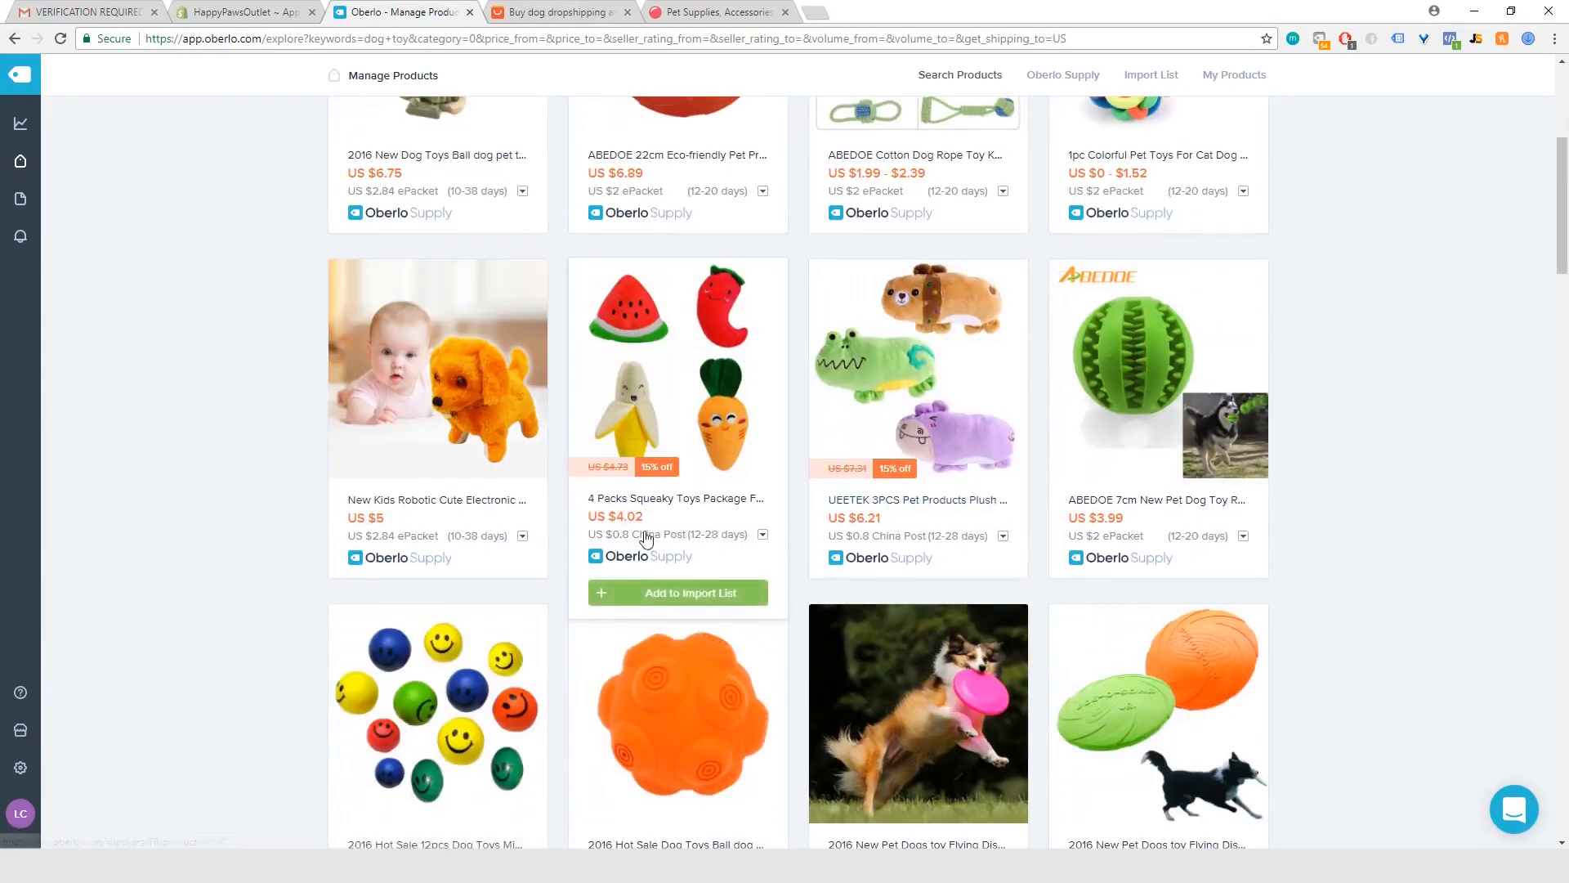
scroll(644, 536, "down", 15)
scroll(645, 537, "down", 7)
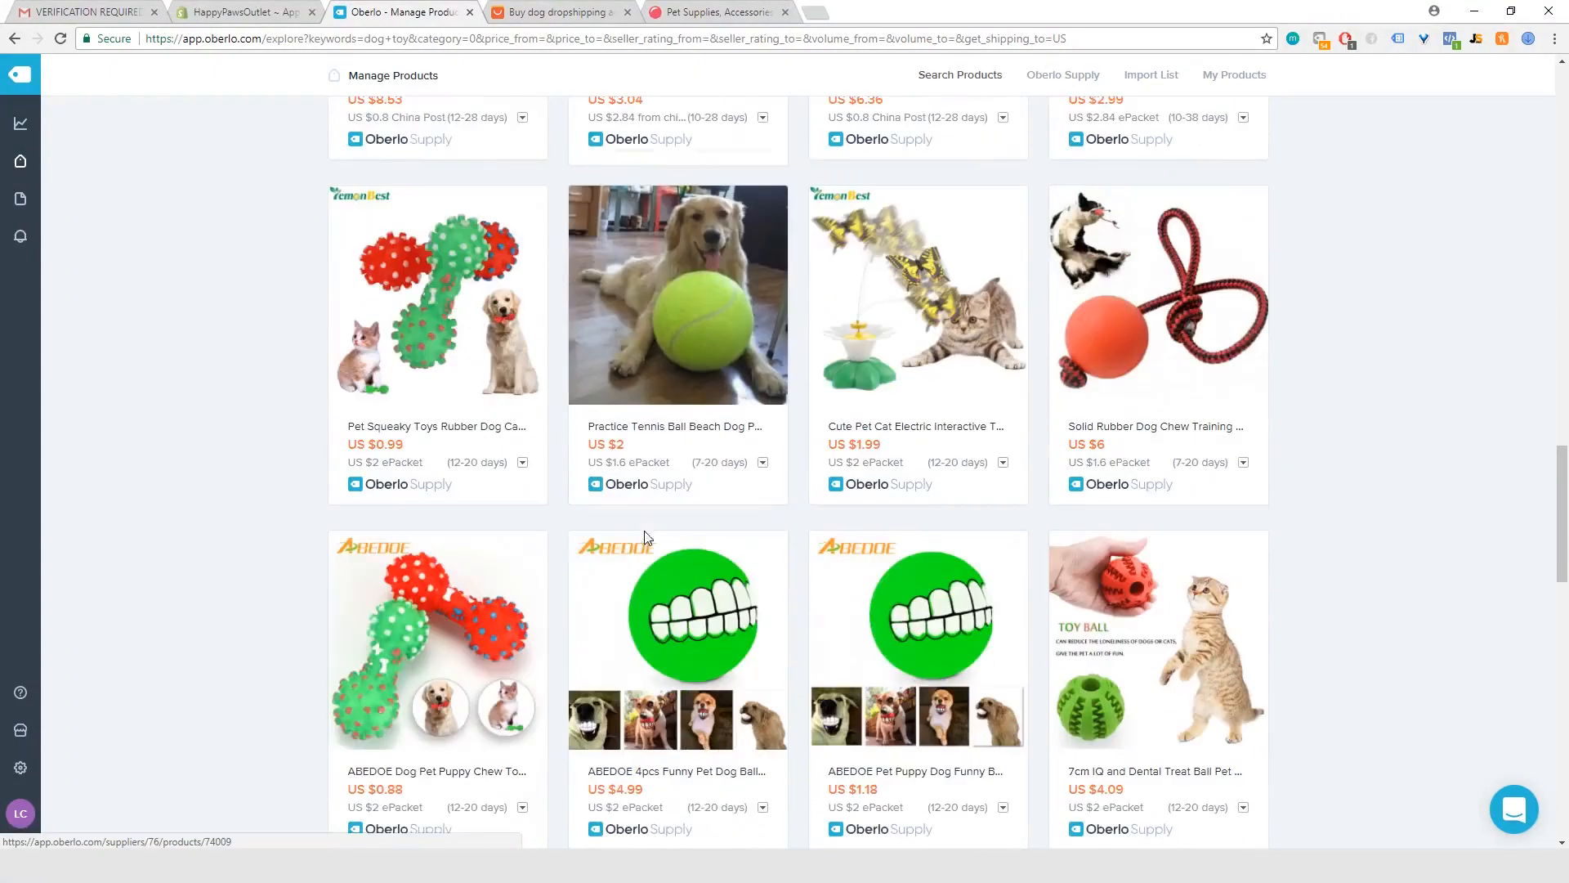
scroll(645, 537, "down", 5)
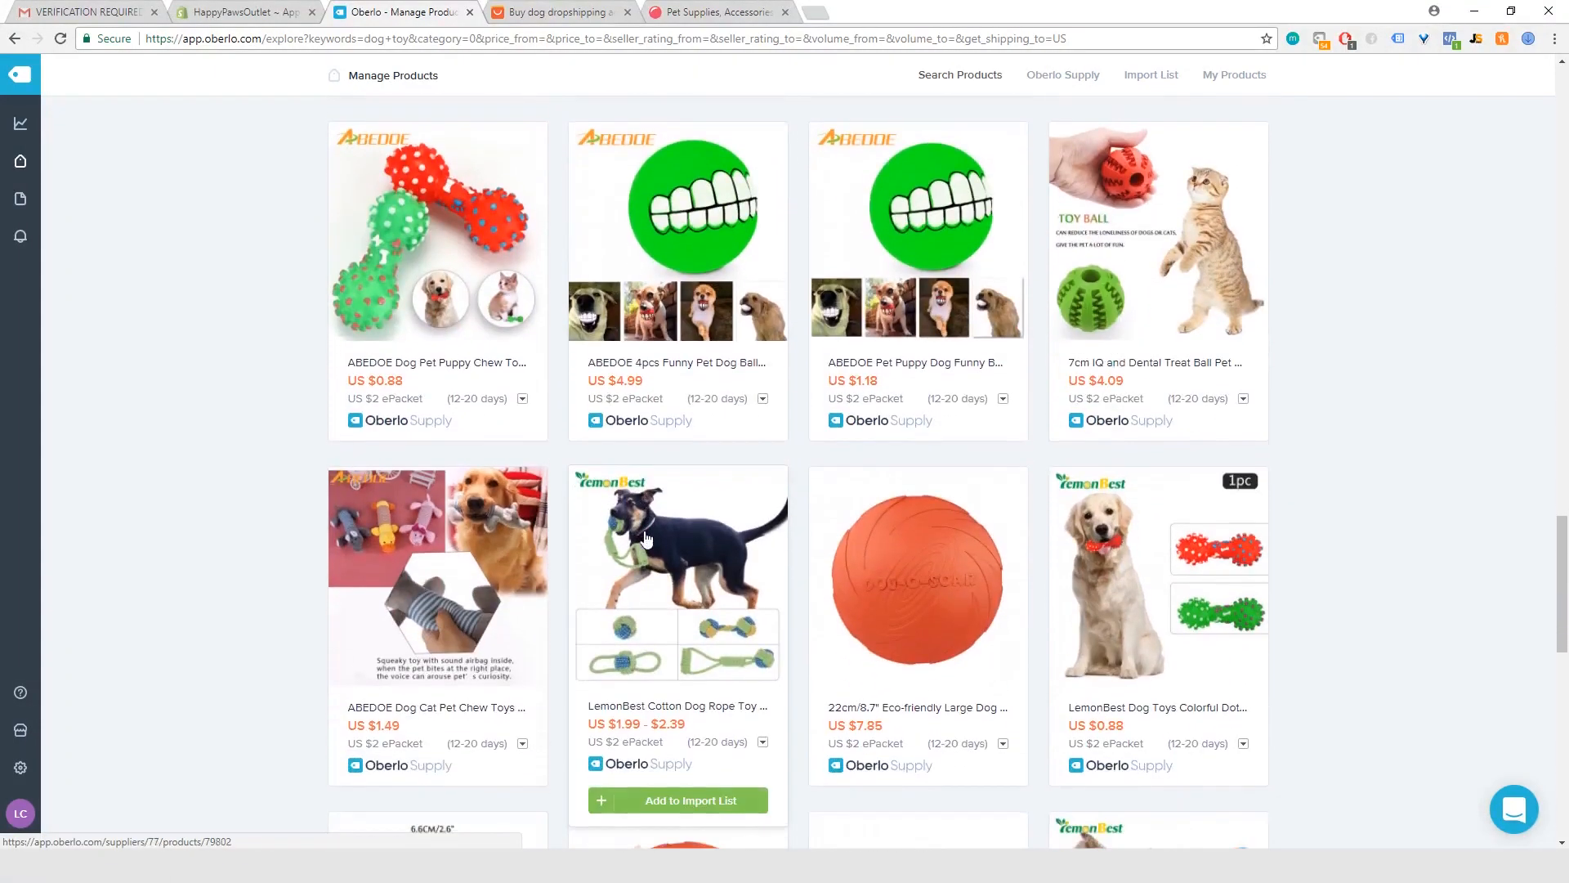
scroll(645, 537, "up", 1)
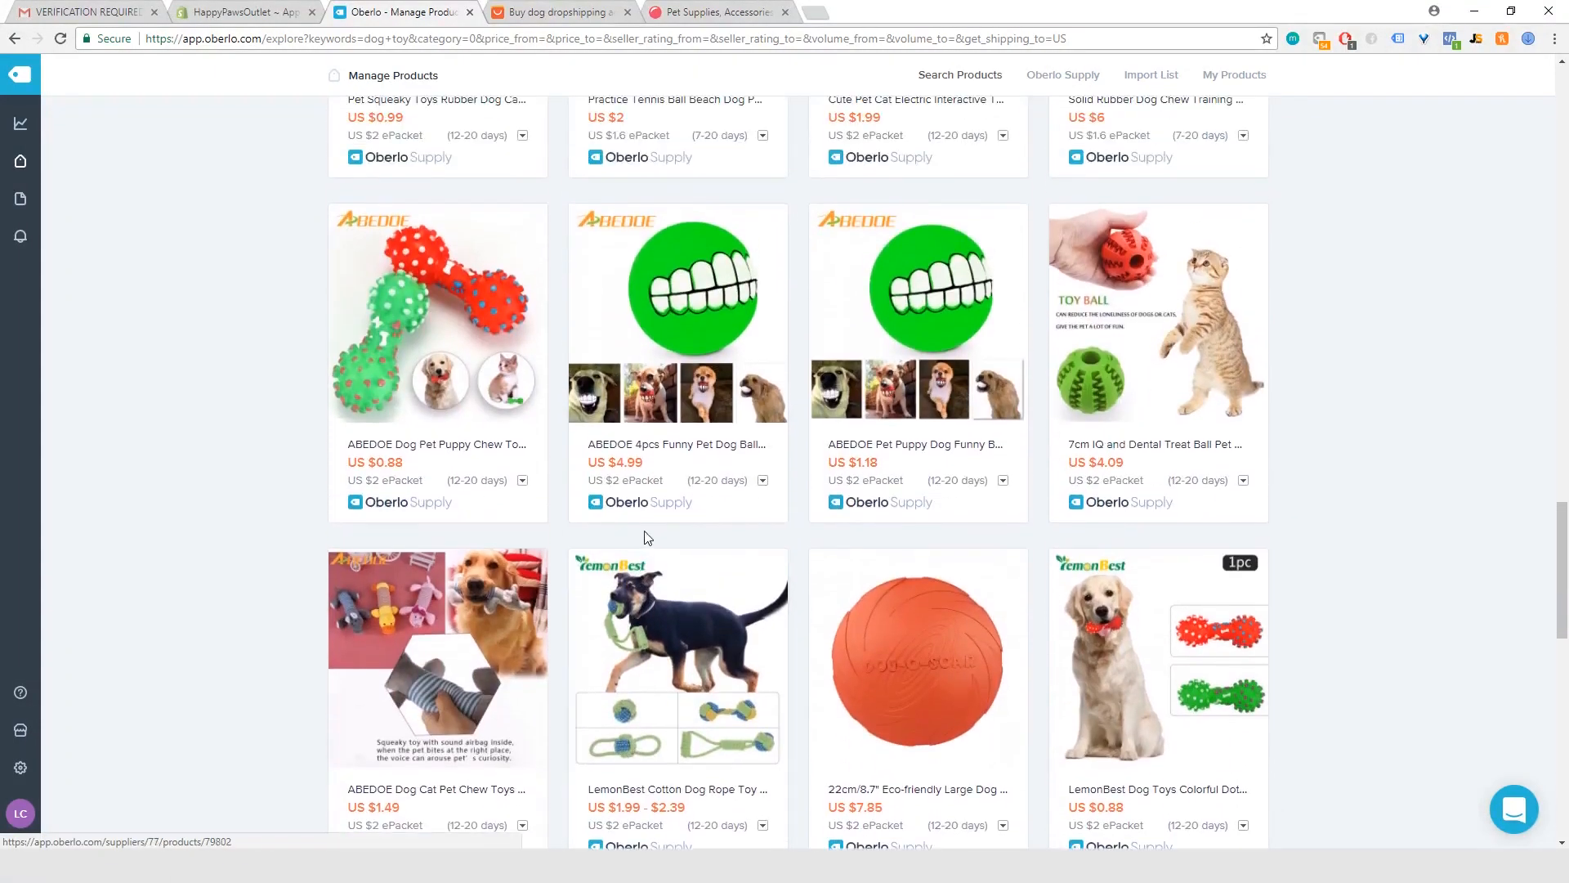
scroll(645, 537, "down", 4)
scroll(645, 537, "down", 3)
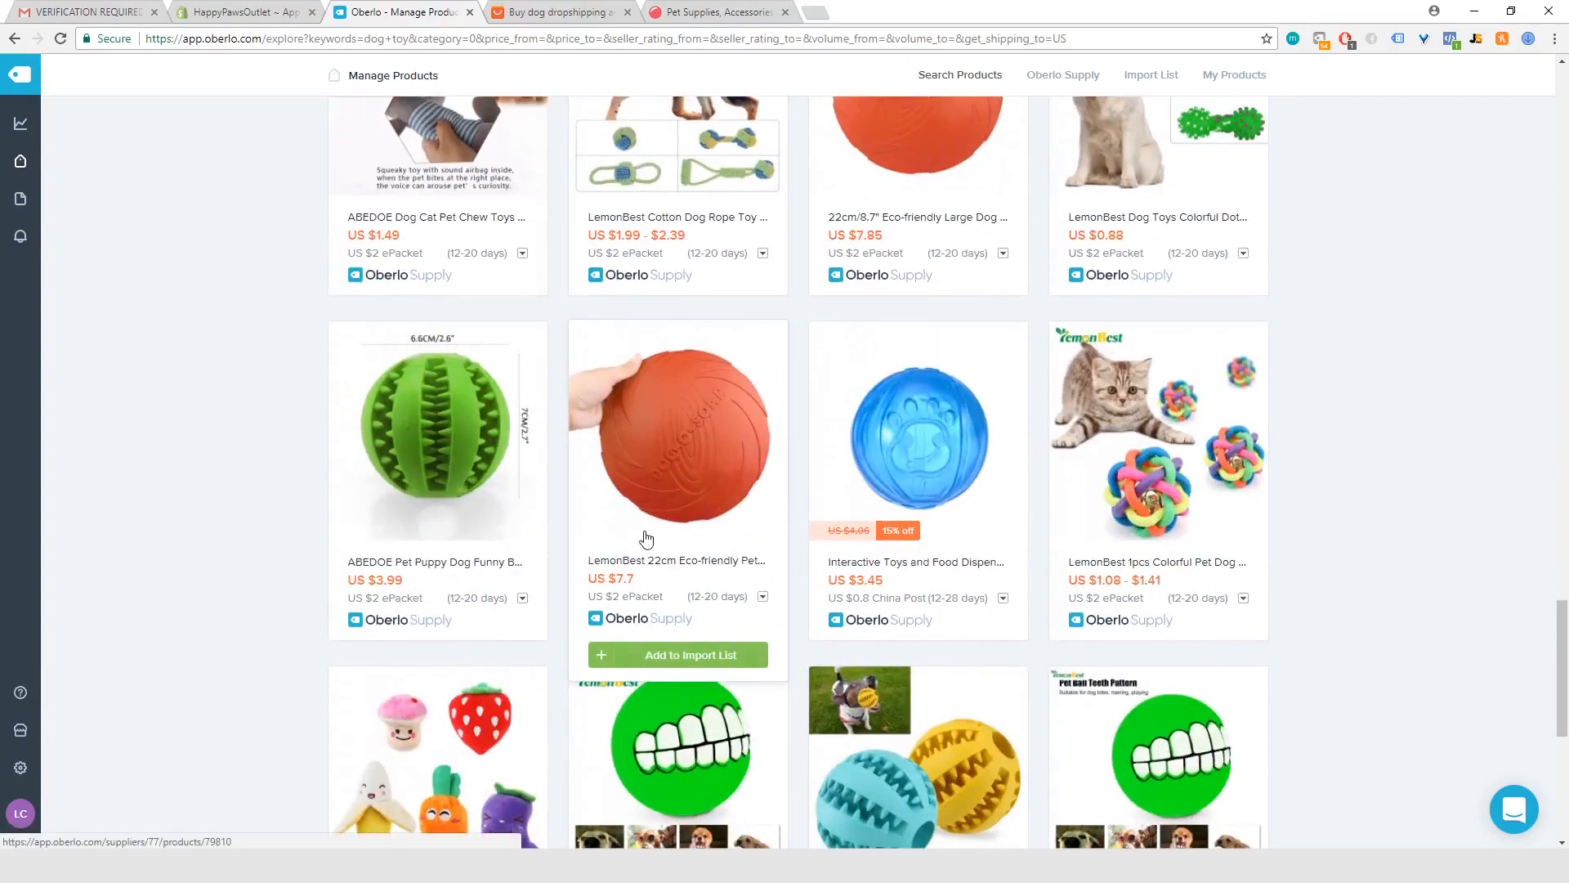
scroll(644, 537, "up", 20)
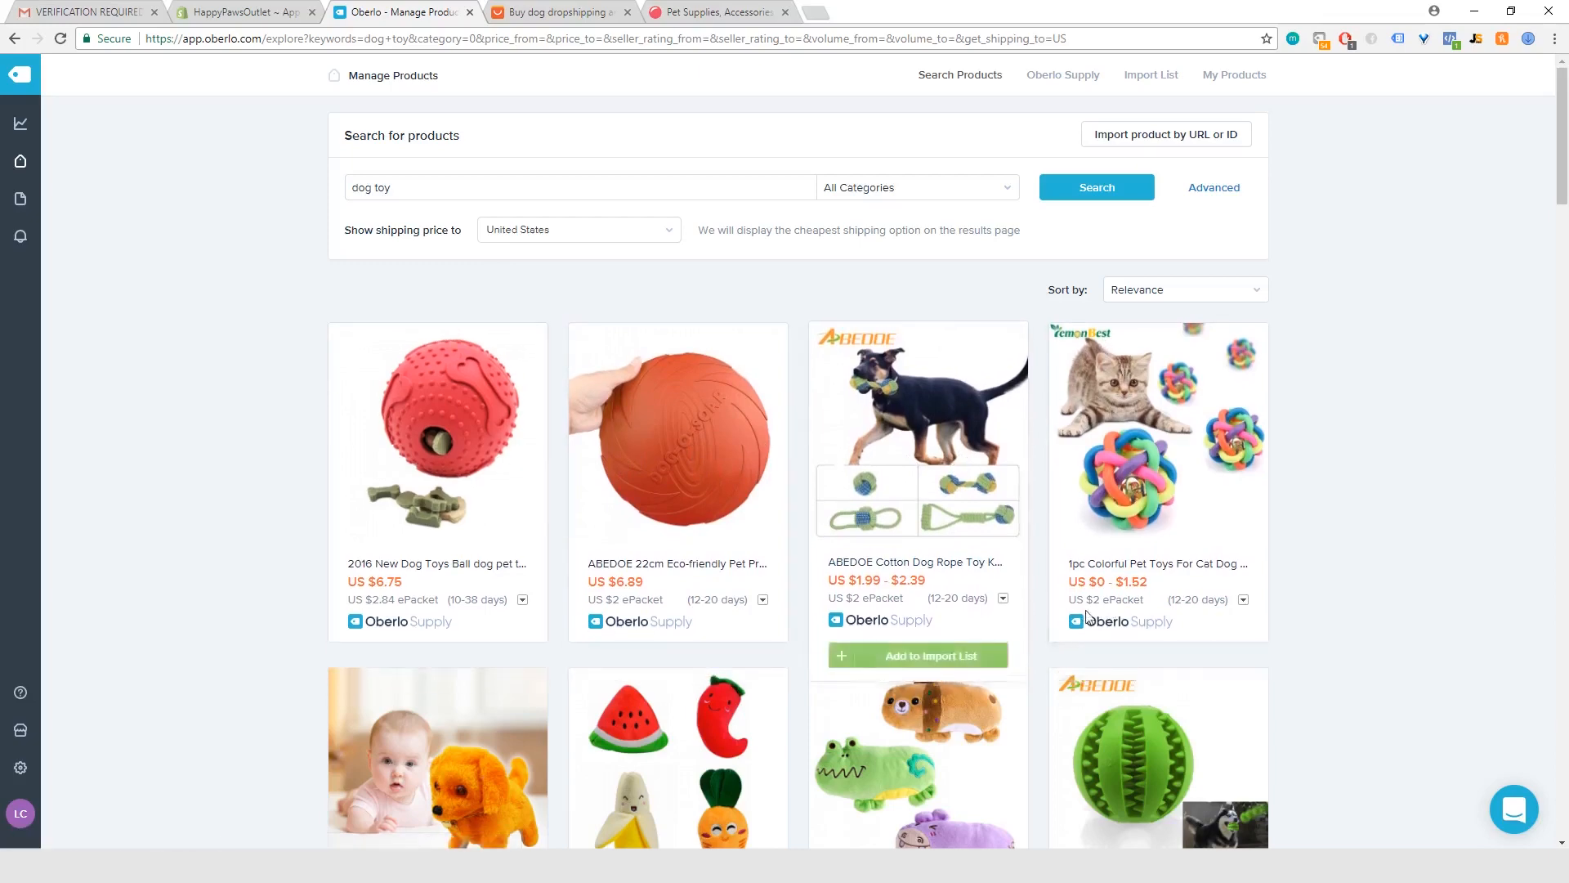
Add the ABEDOE Cotton Dog Rope Toy to the import list.
scroll(903, 636, "down", 3)
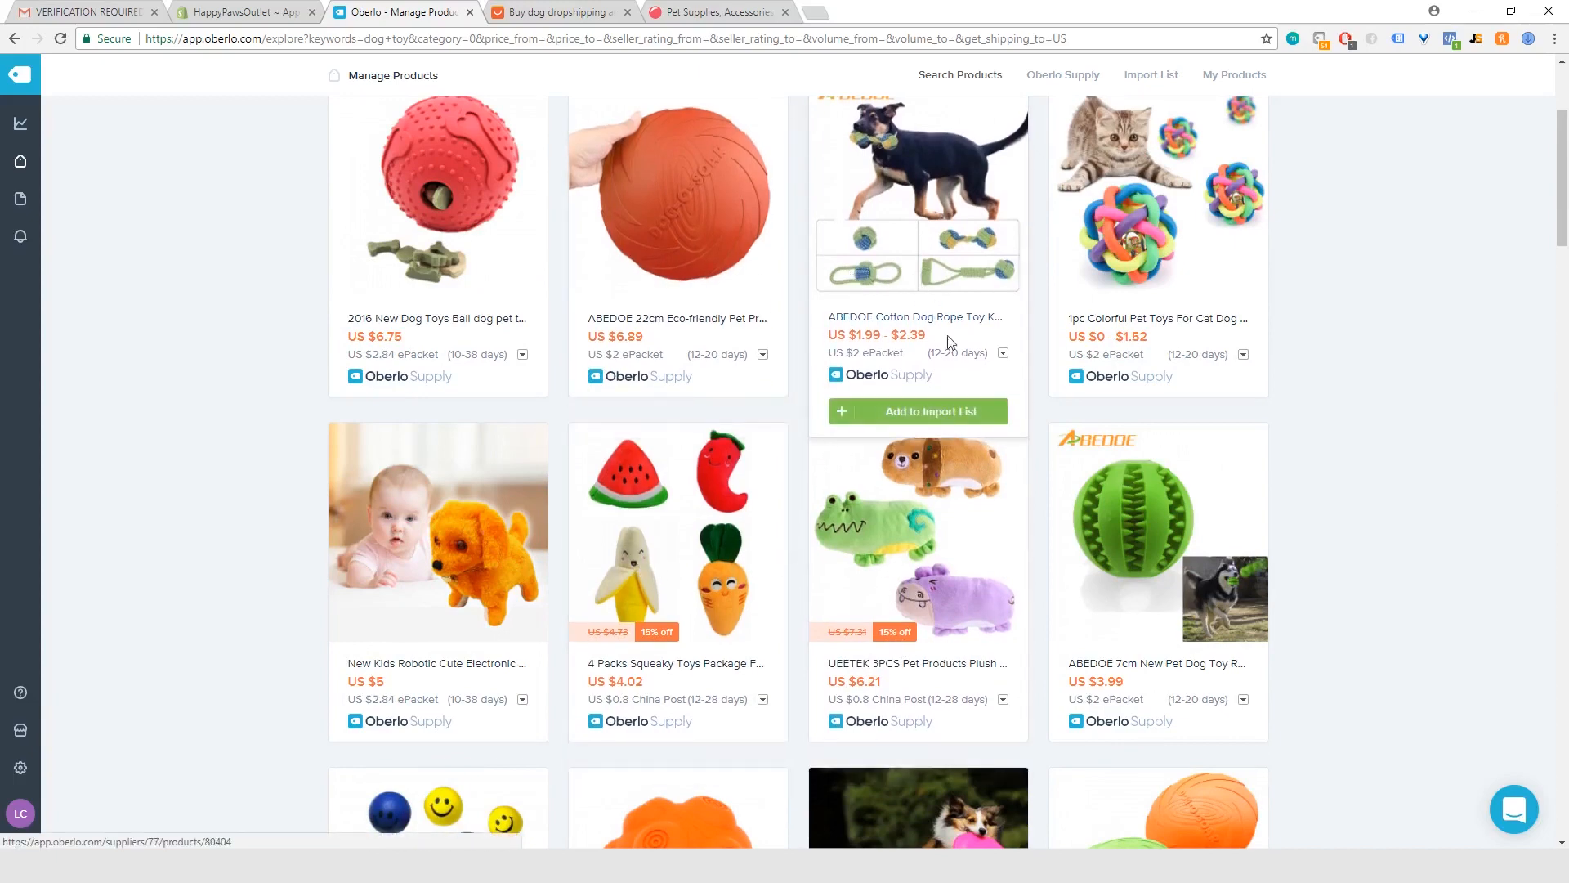
scroll(950, 352, "up", 1)
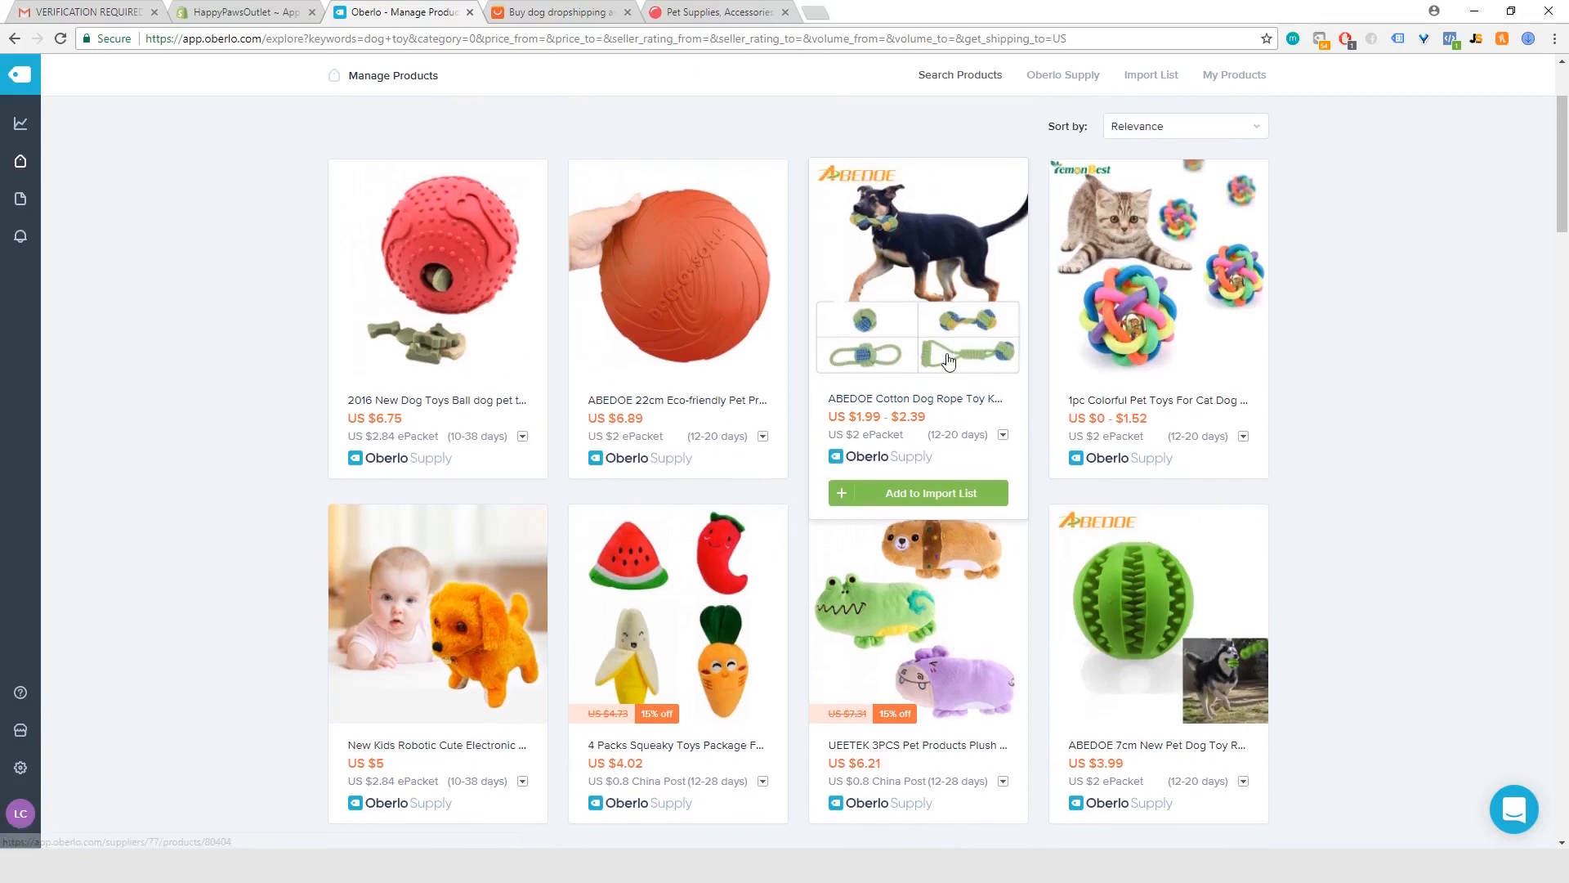
scroll(949, 362, "up", 1)
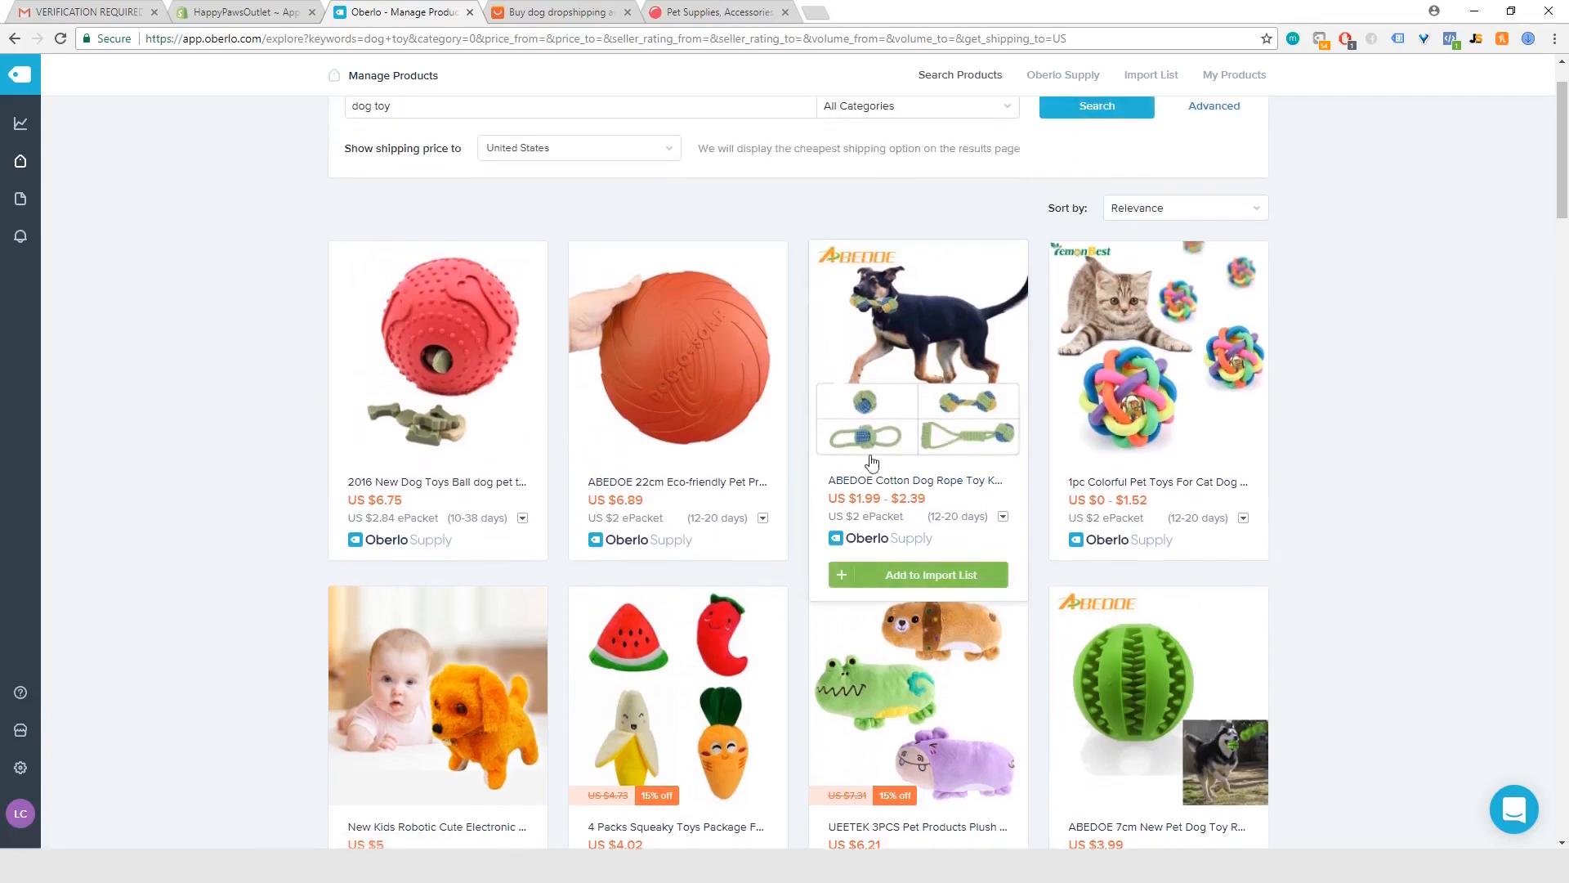
left_click(930, 582)
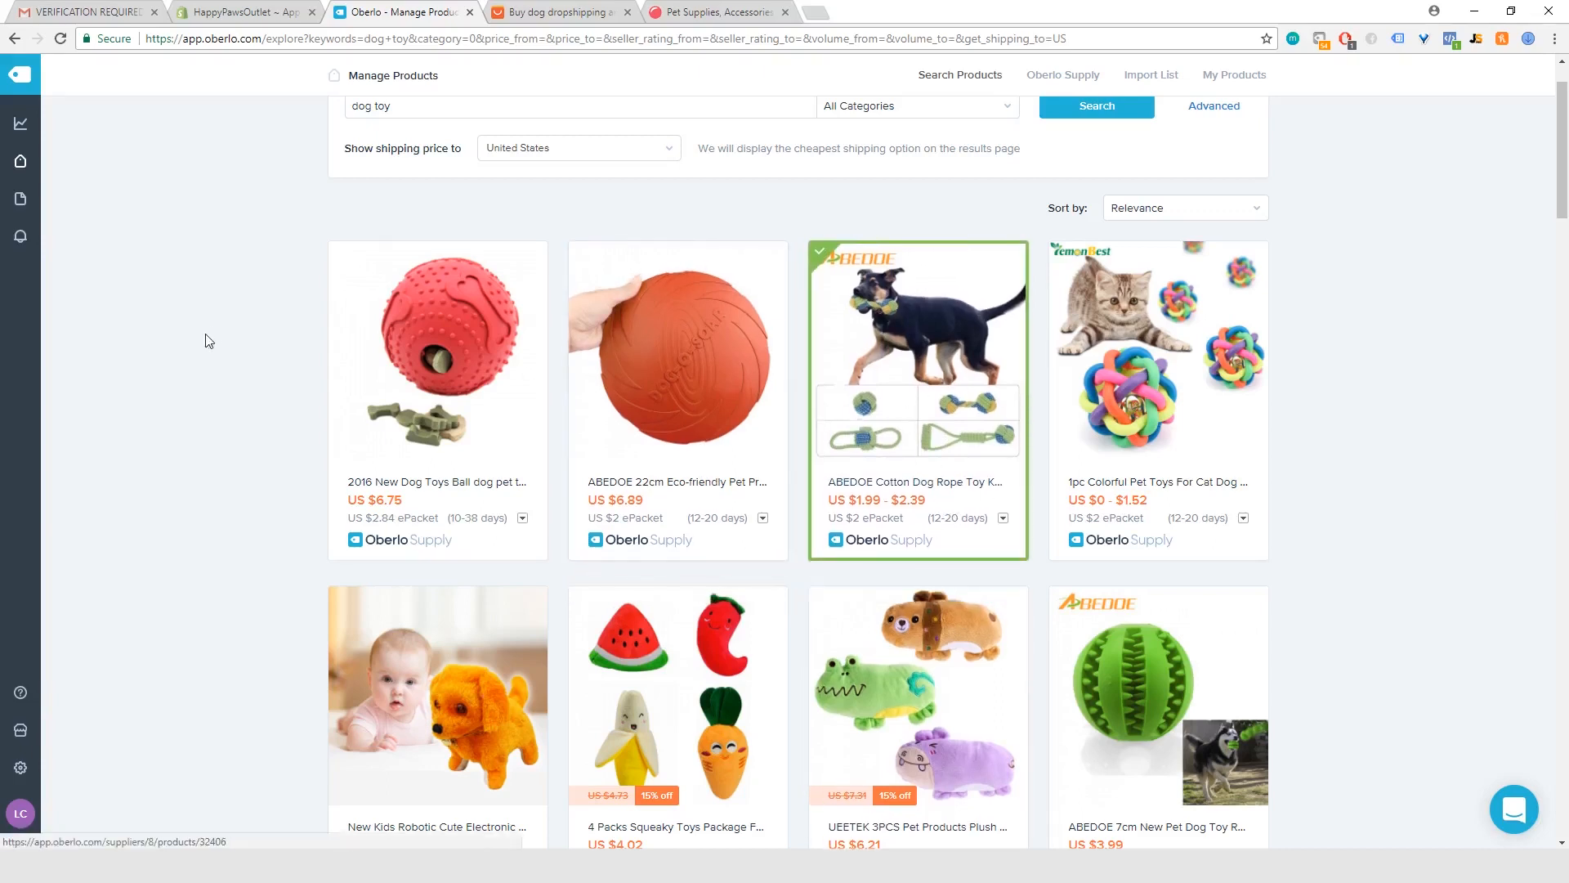
Find the Practice Tennis Ball Beach Dog product further down the results and add it to the import list.
scroll(616, 572, "down", 10)
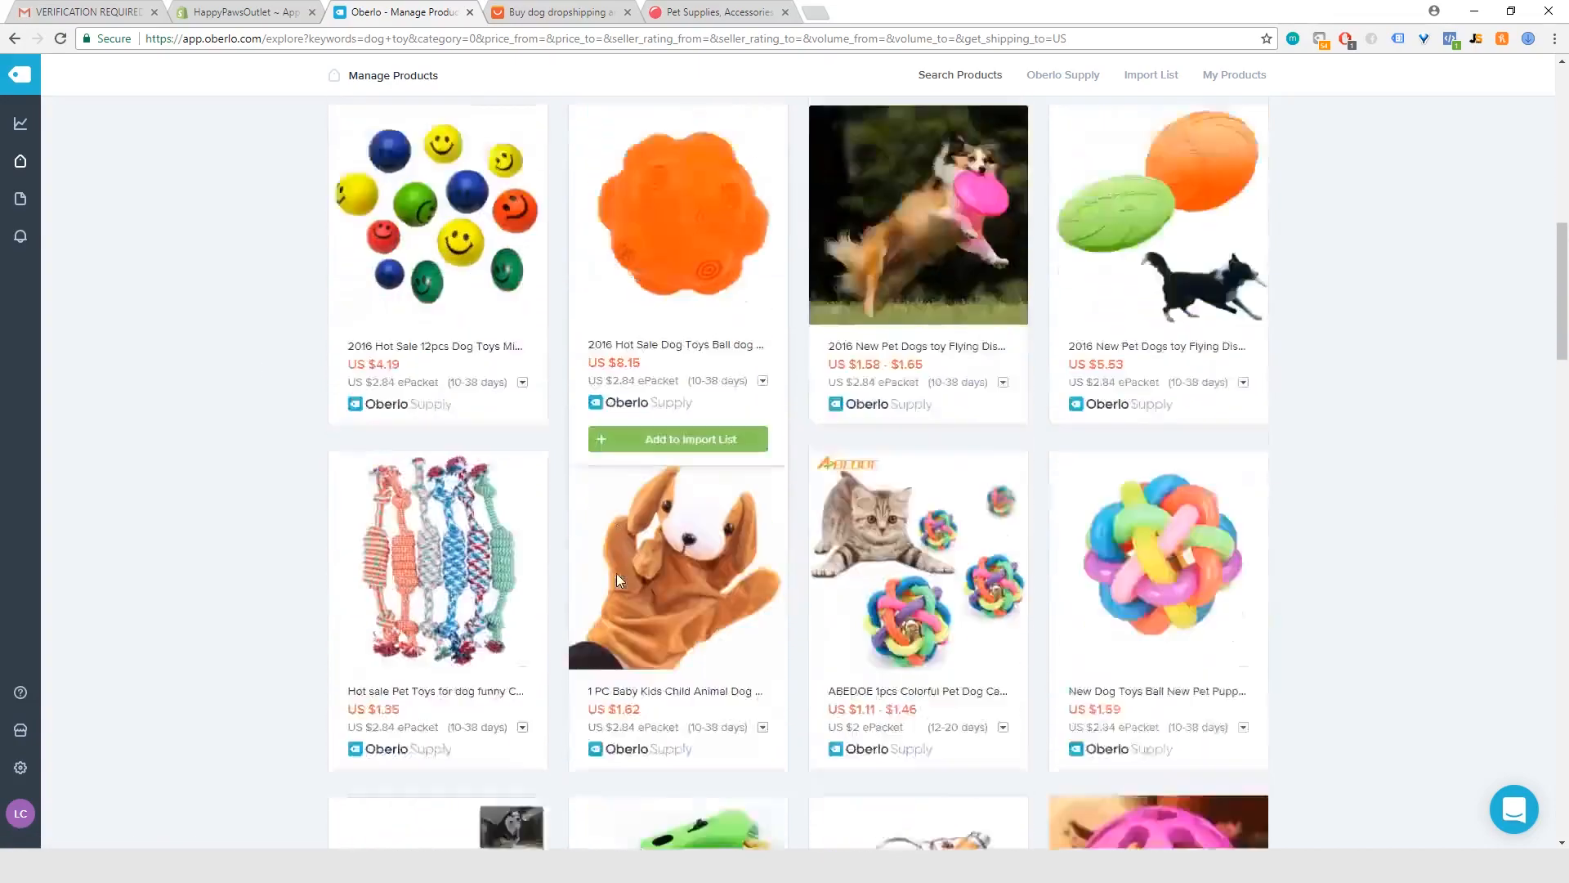
scroll(619, 580, "down", 12)
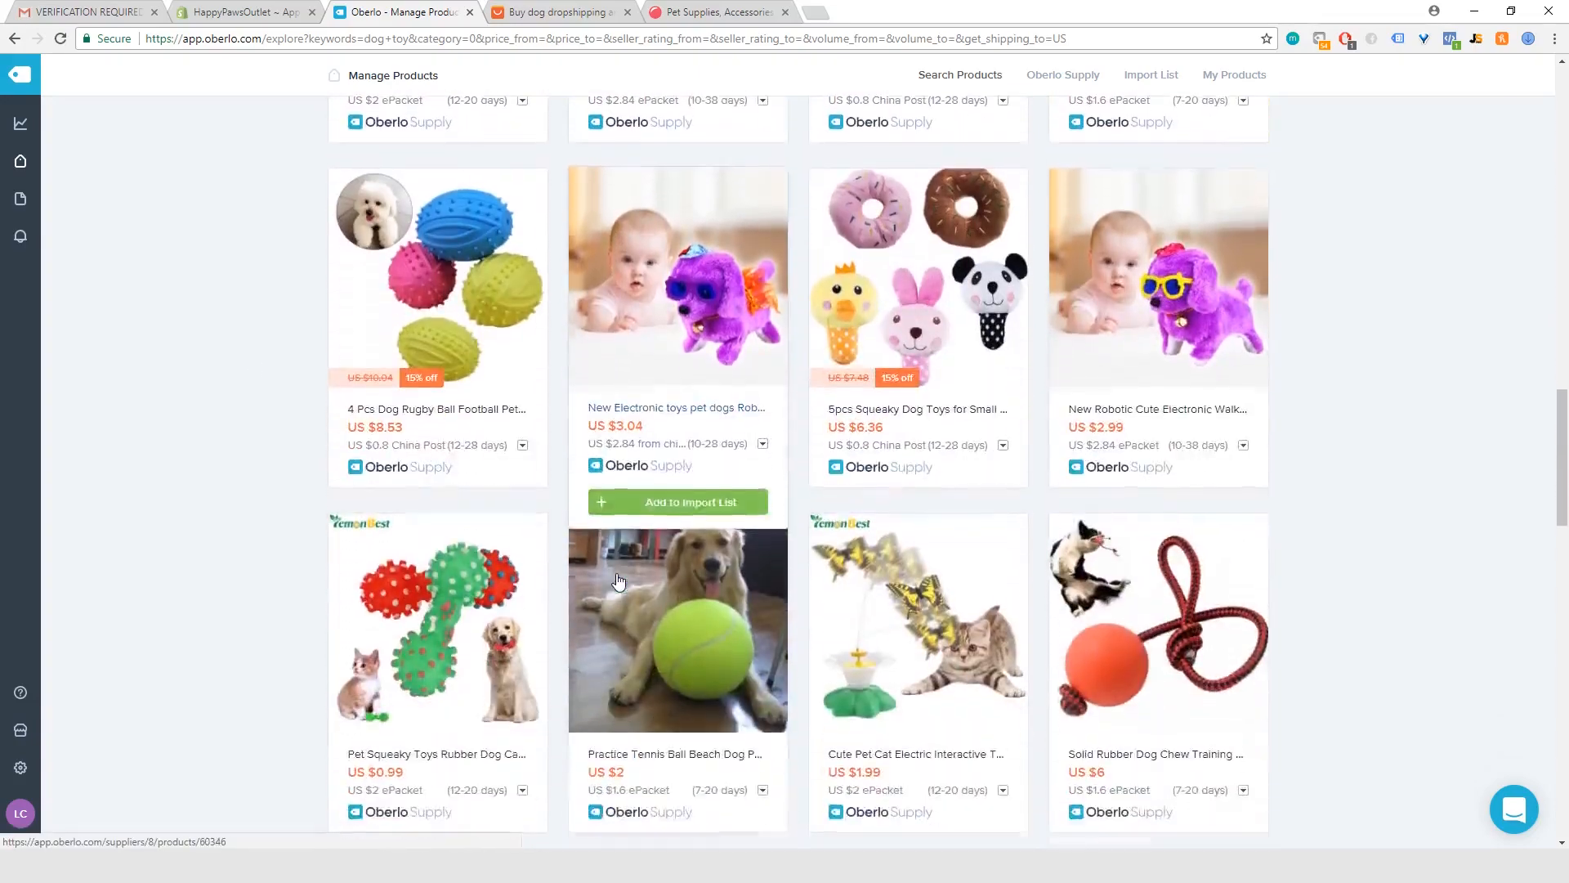
scroll(618, 579, "down", 4)
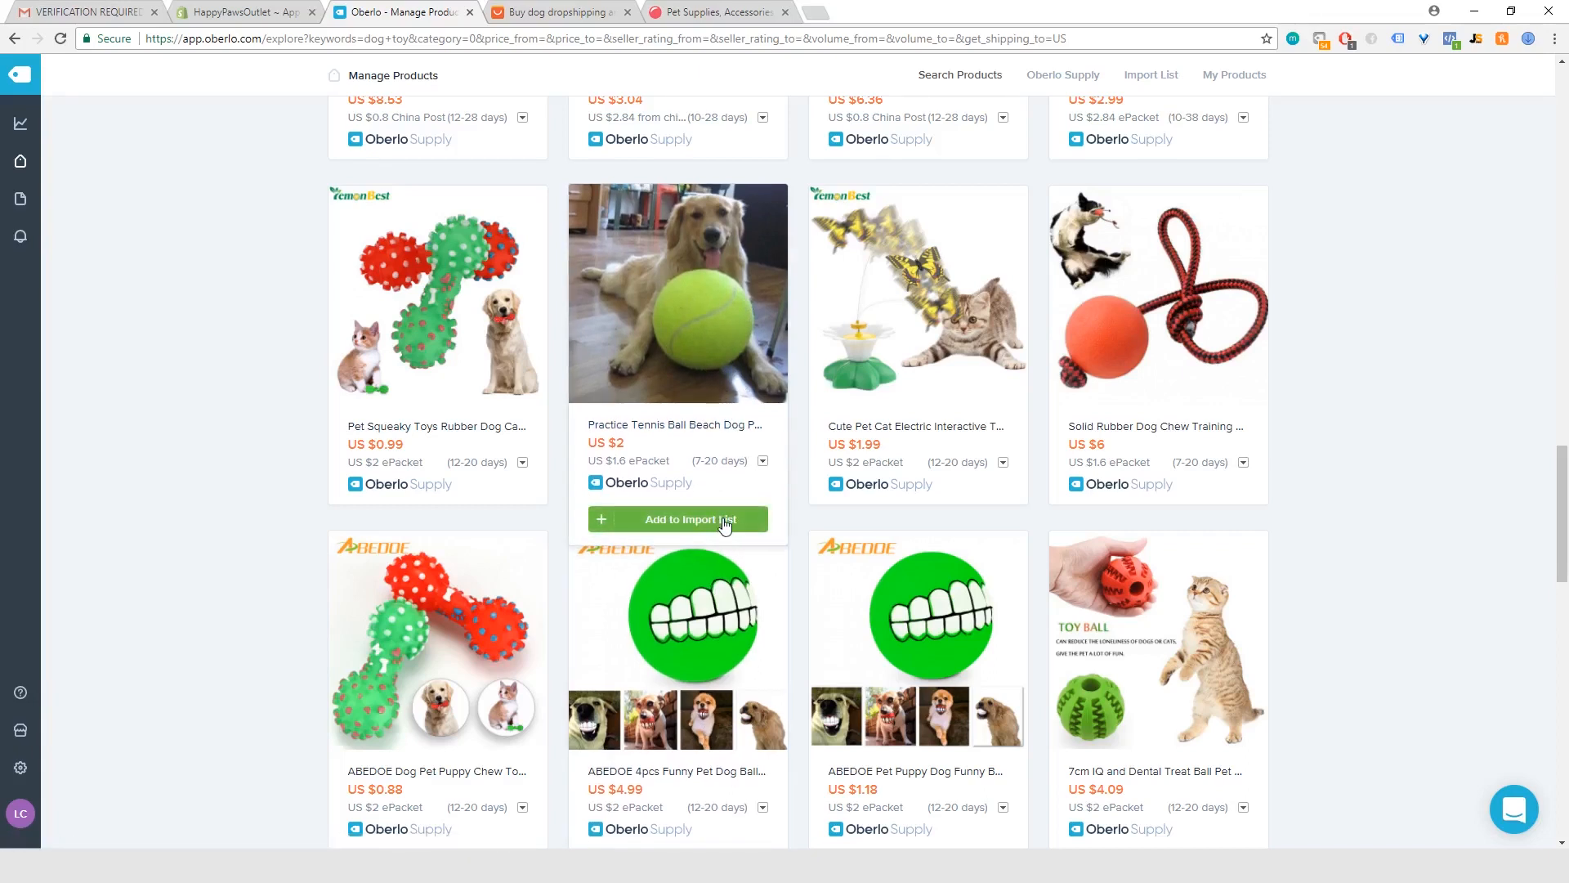
left_click(724, 522)
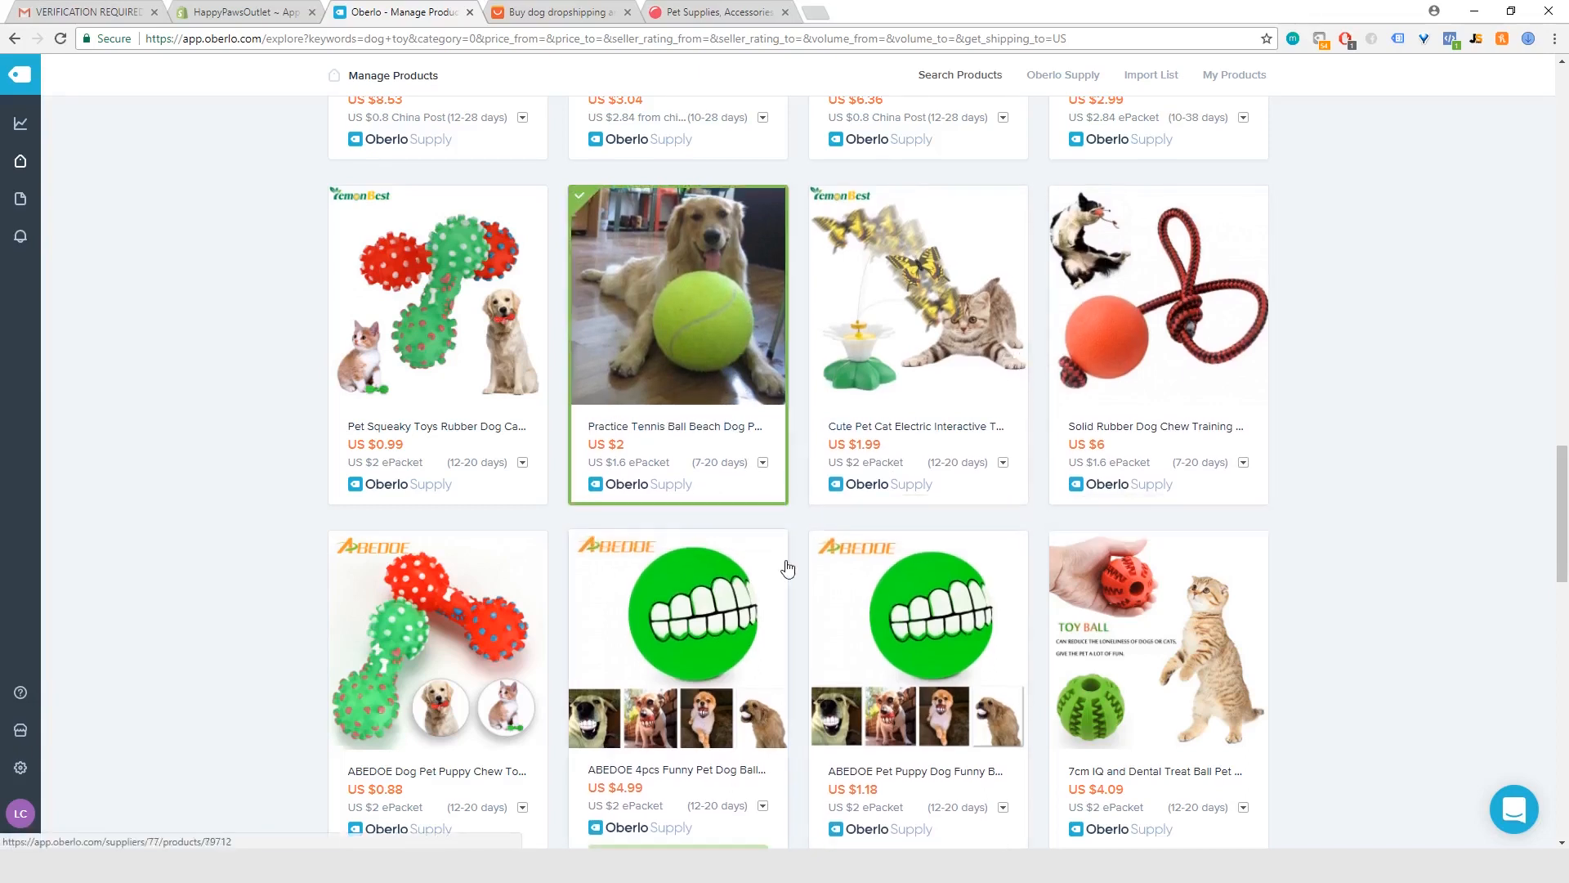
Check the remaining products on the first results page and go to page 2.
scroll(787, 568, "down", 6)
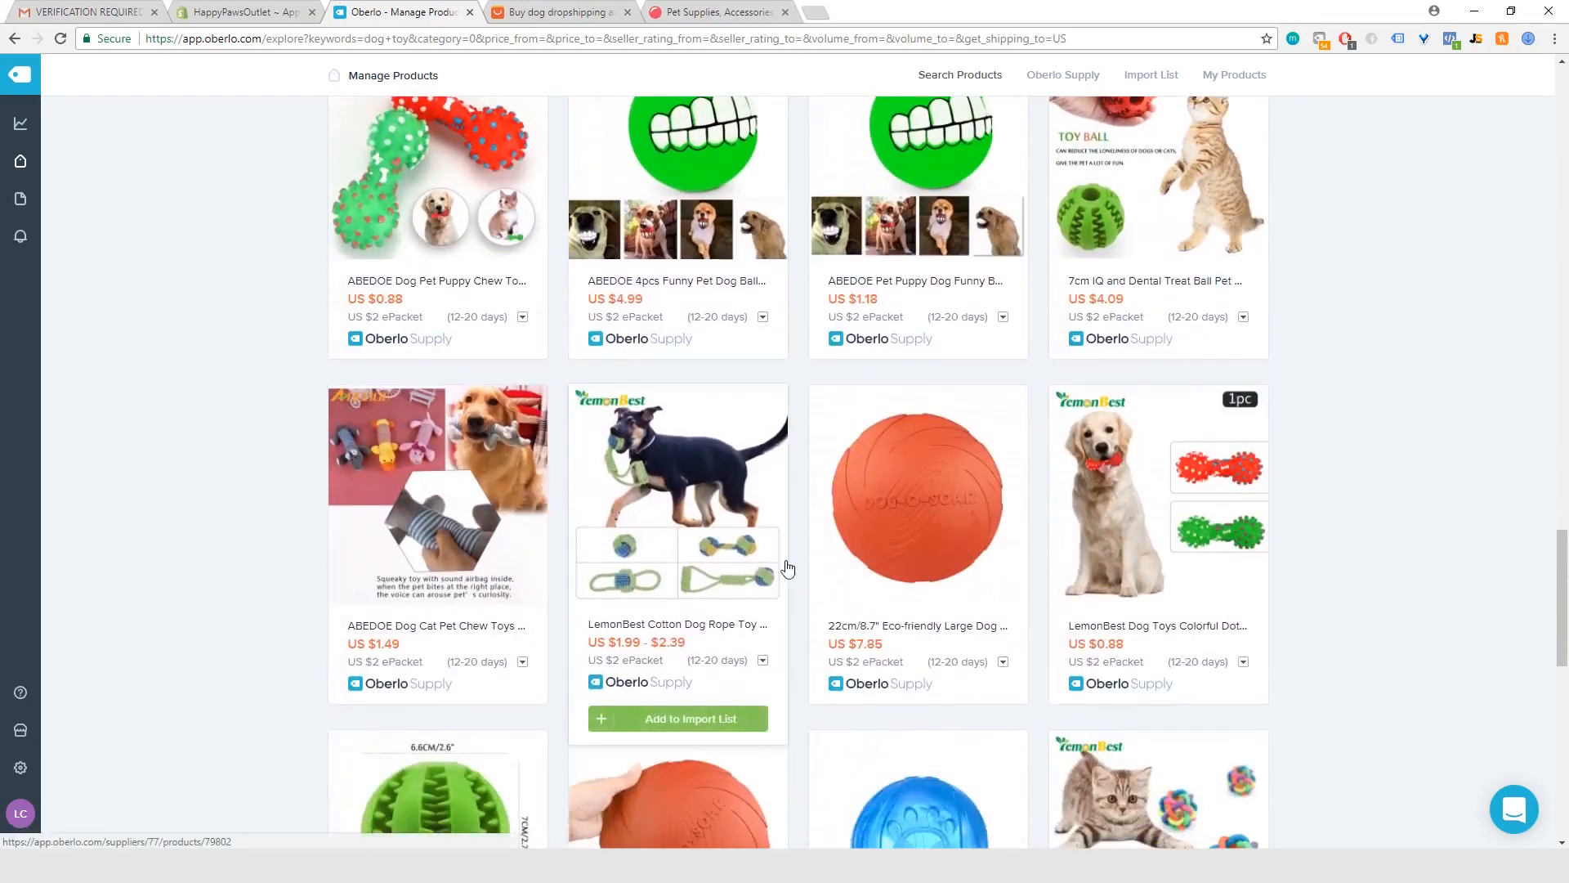
scroll(787, 568, "down", 4)
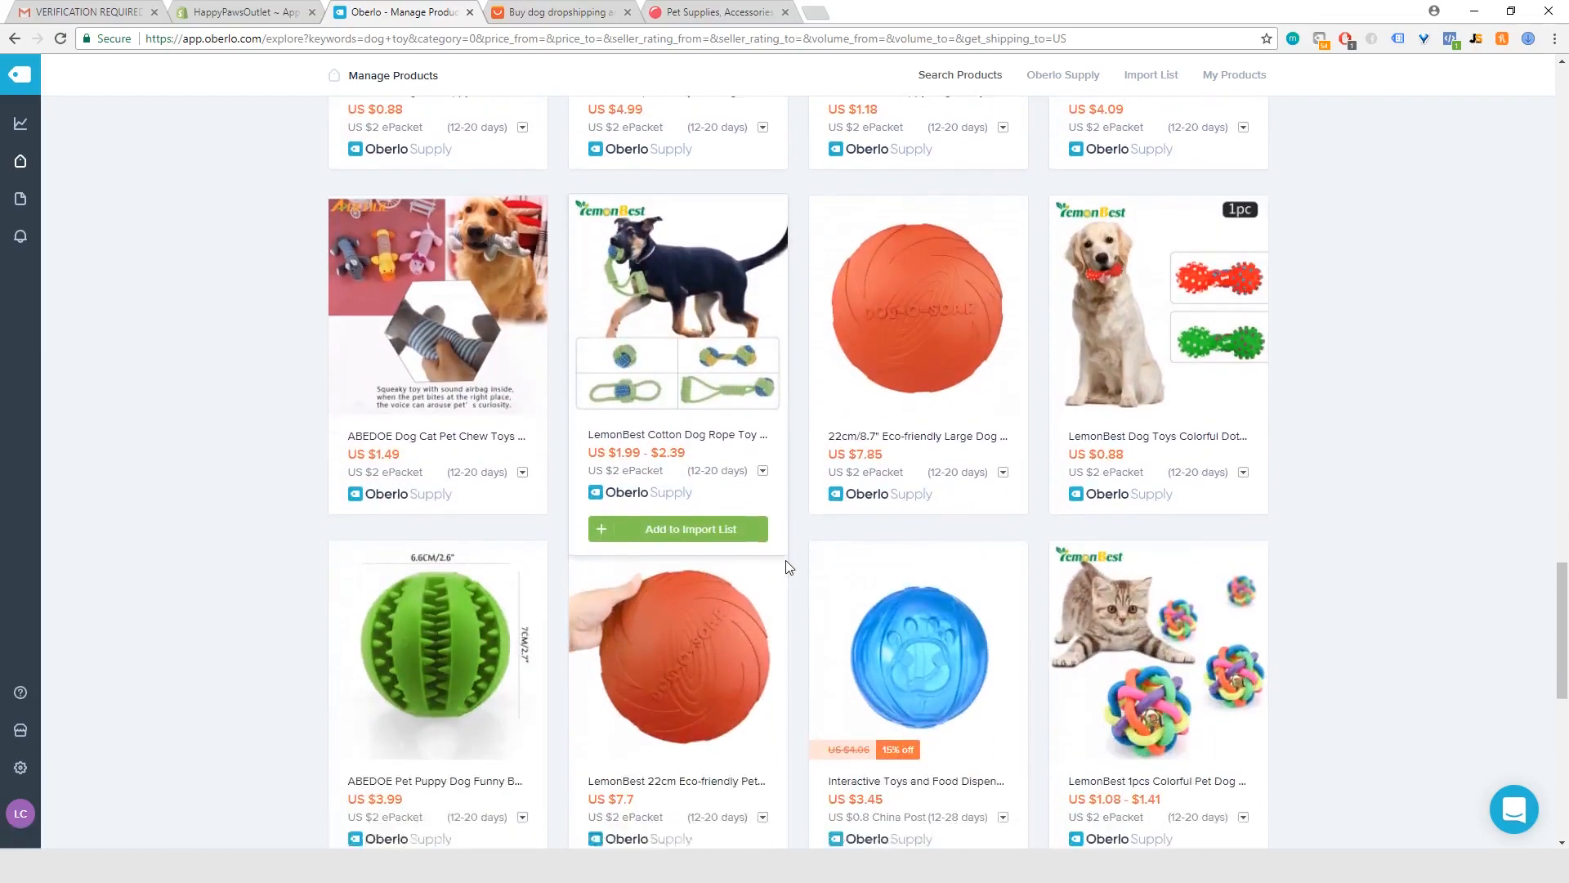
scroll(787, 568, "down", 8)
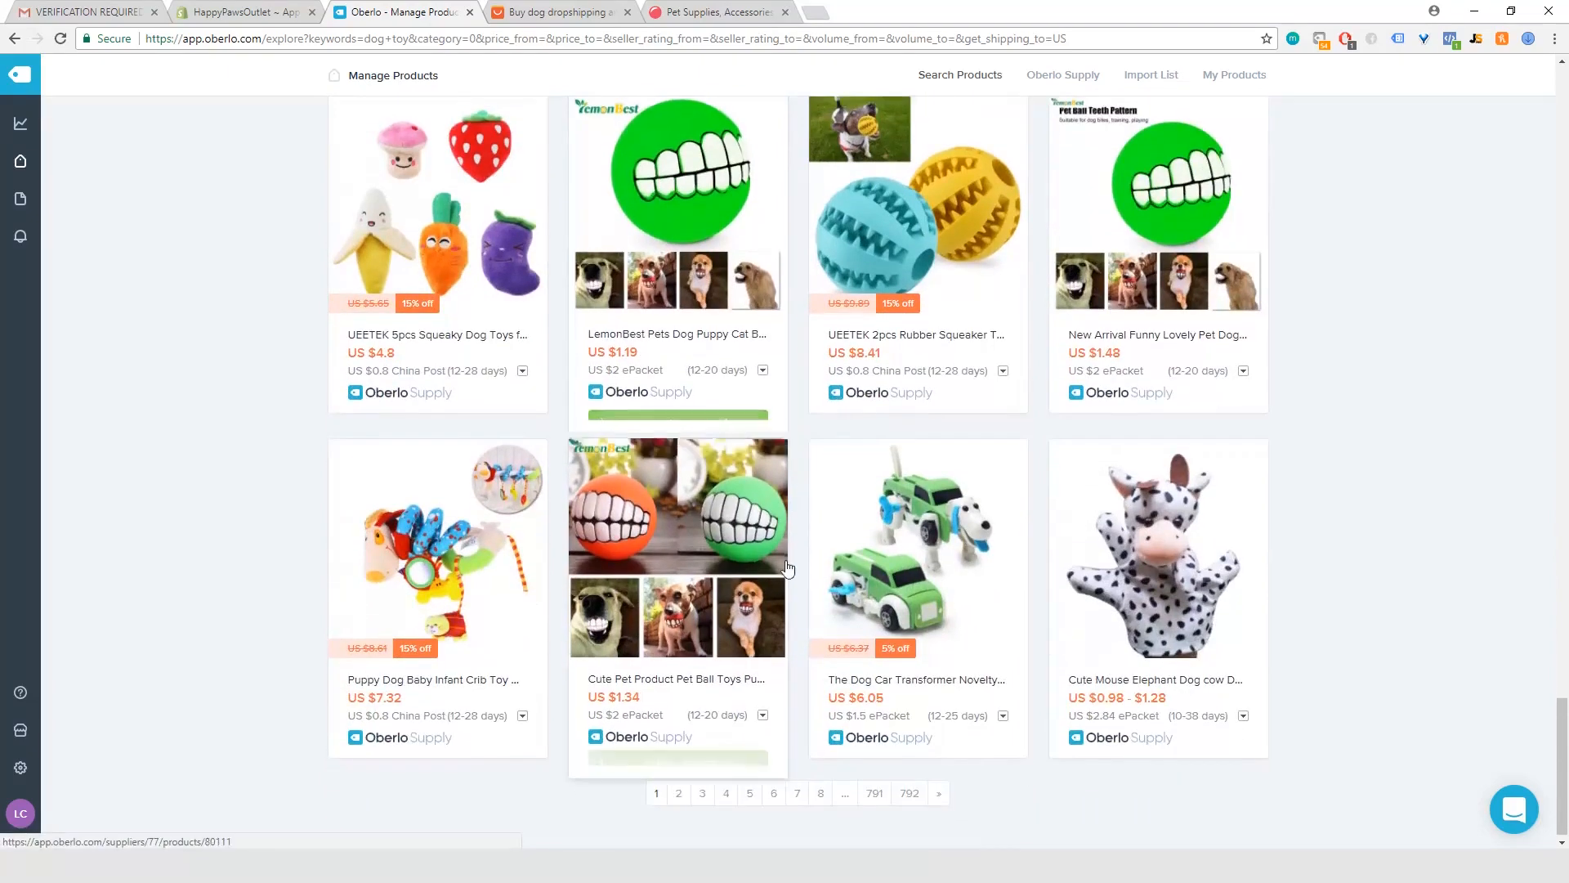
left_click(678, 786)
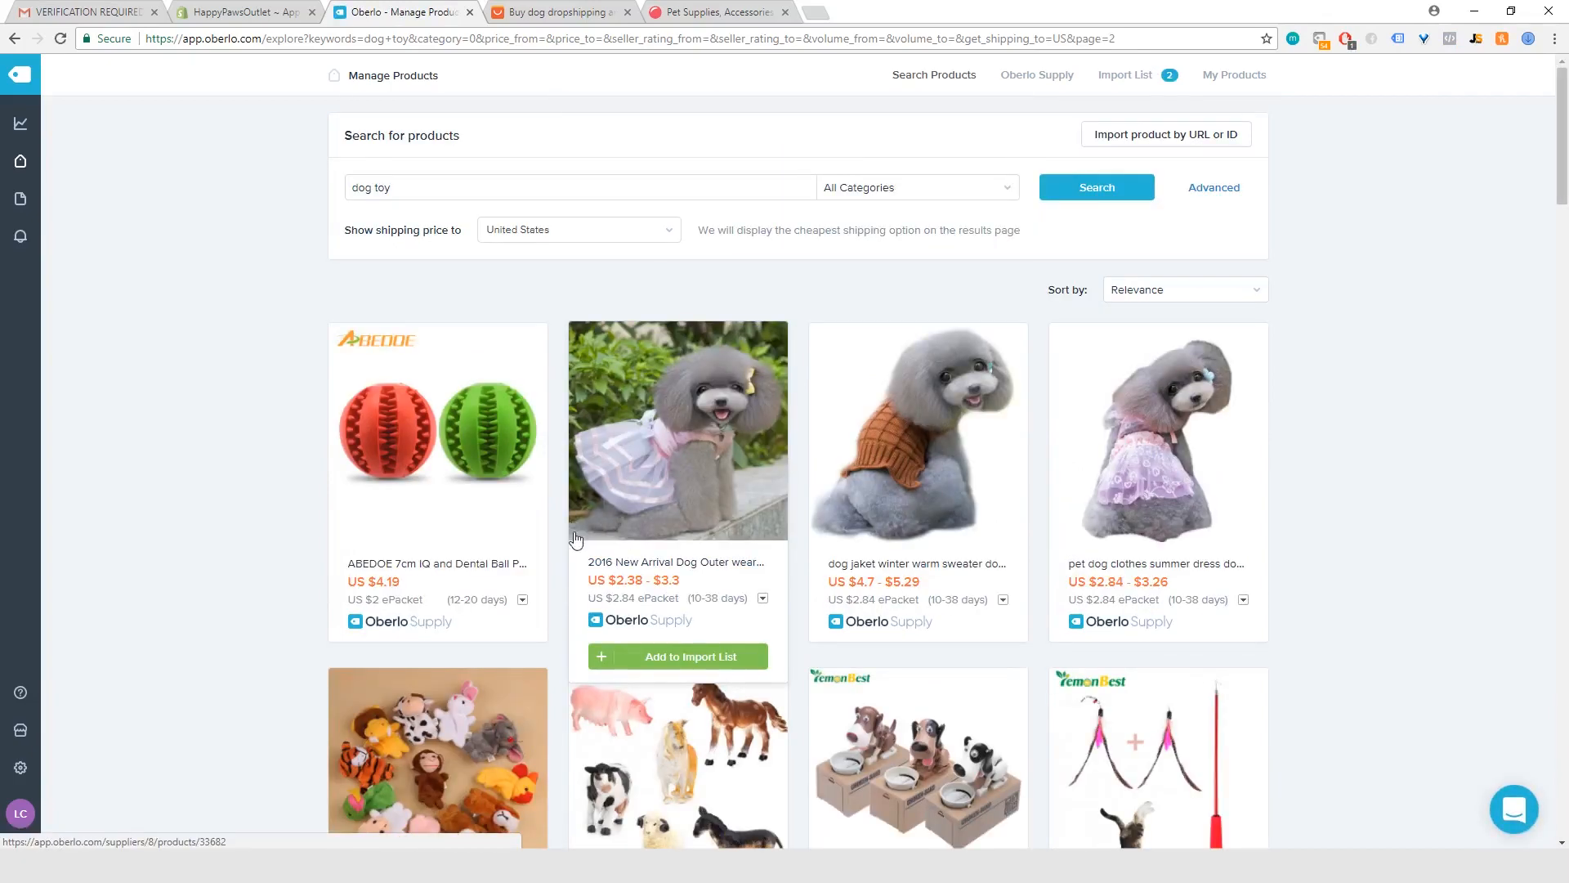
Examine the products on page 2 of the dog toy results for further items worth importing.
scroll(626, 625, "down", 6)
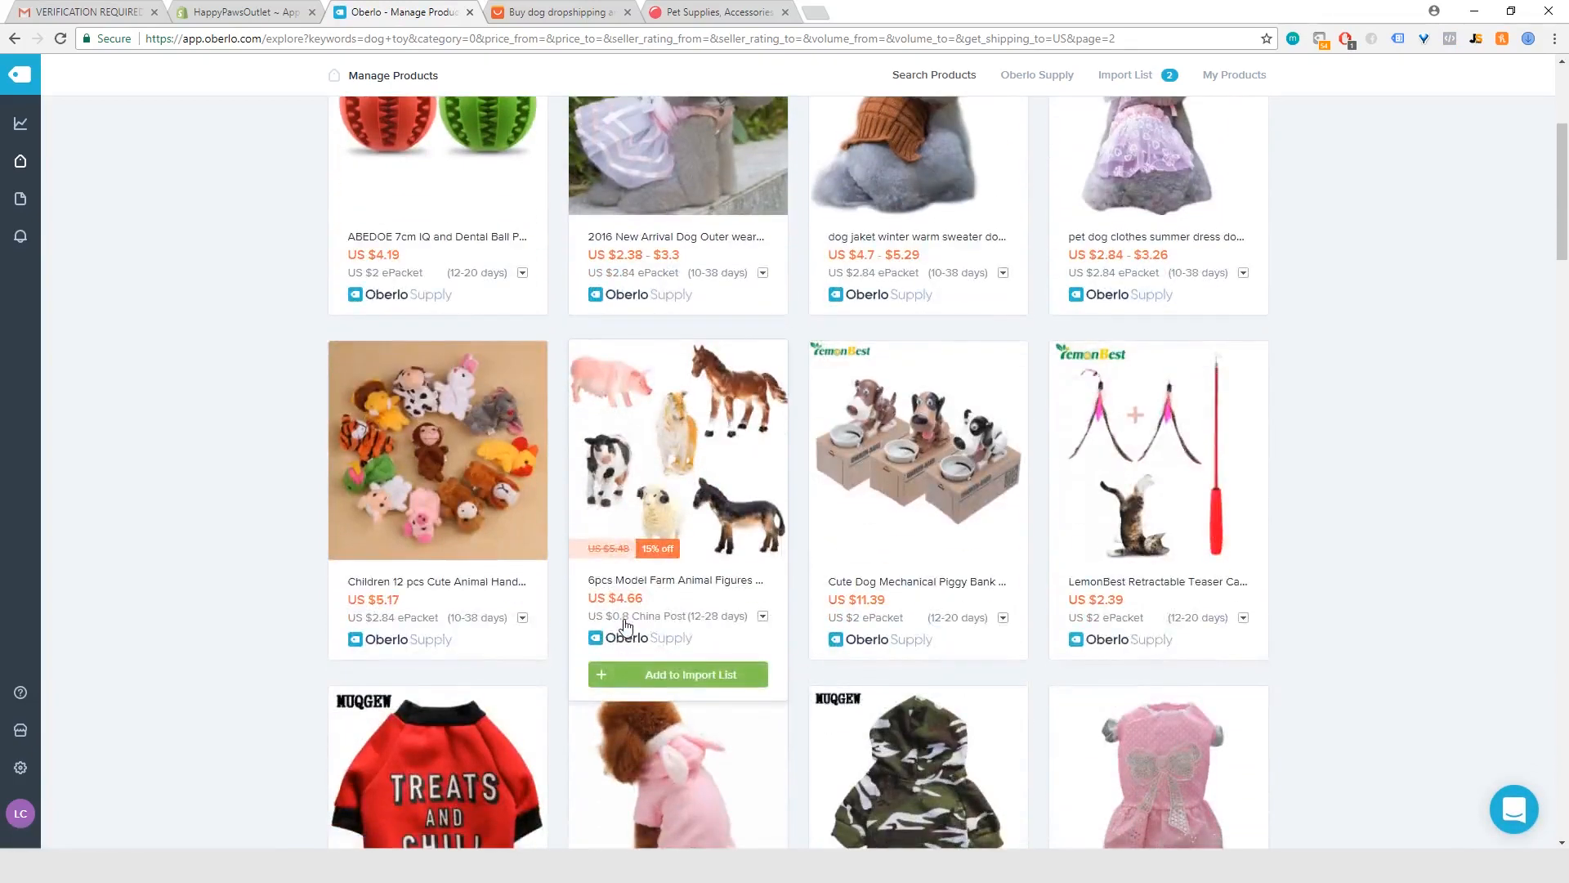
scroll(626, 625, "down", 3)
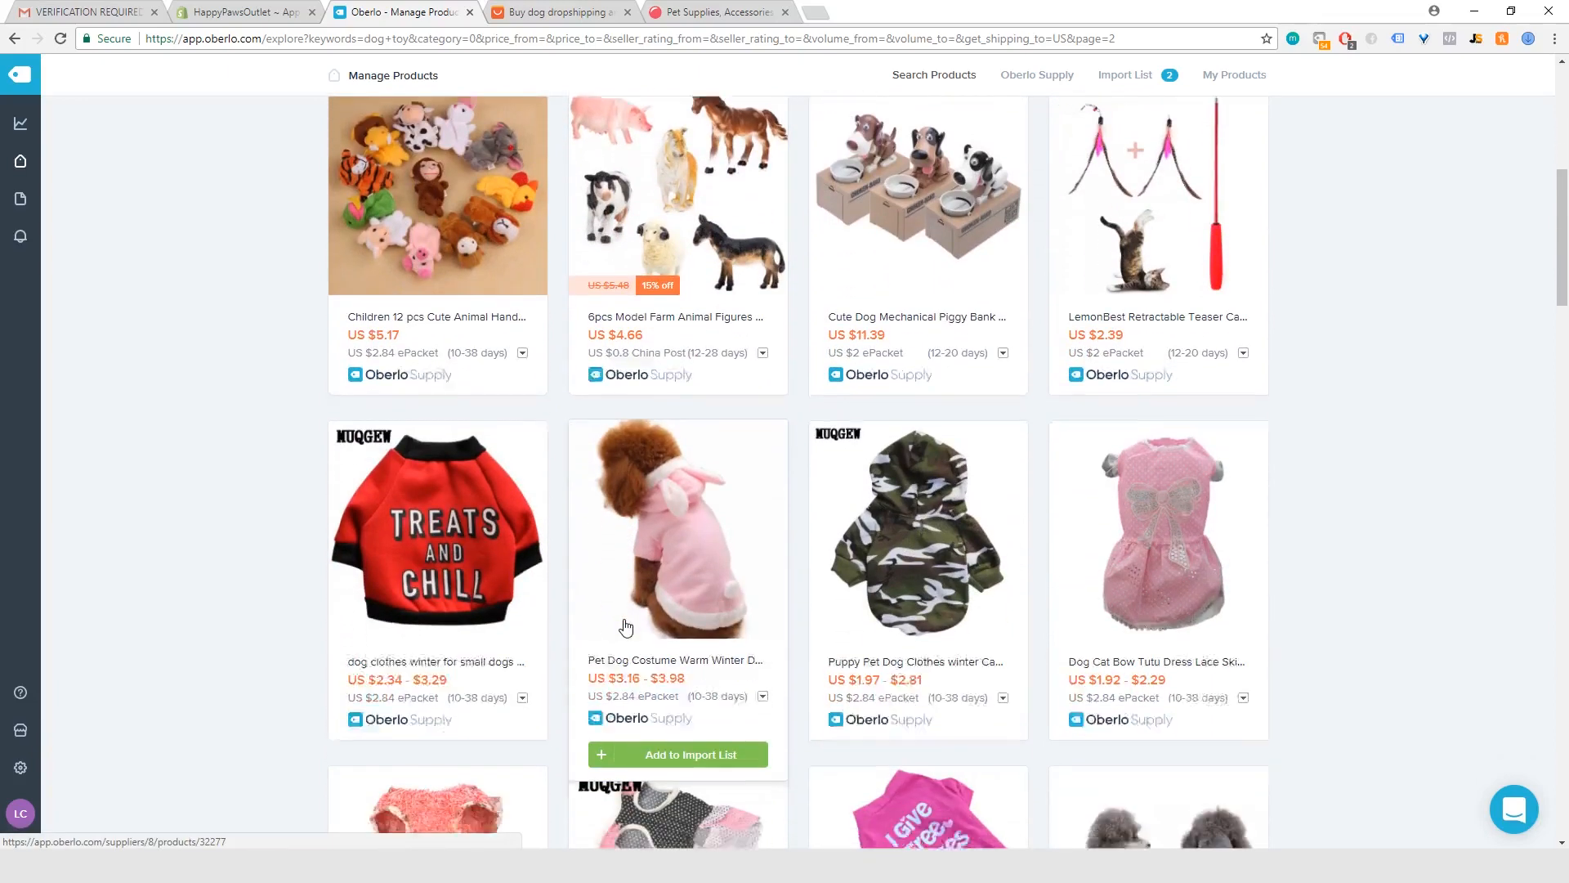
scroll(626, 625, "down", 2)
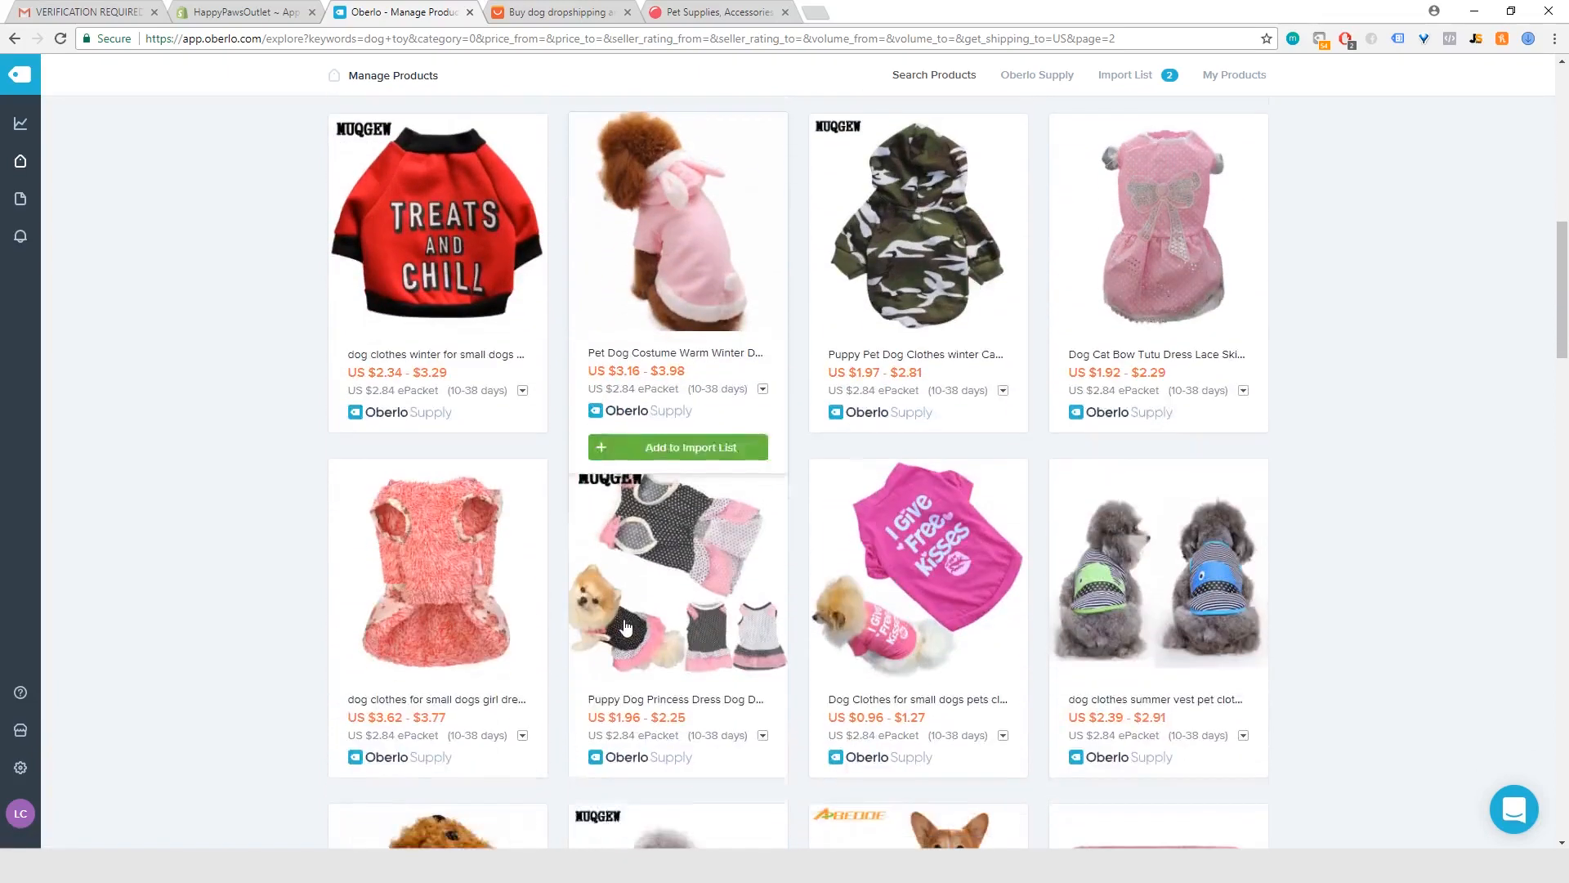
mouse_move(380, 249)
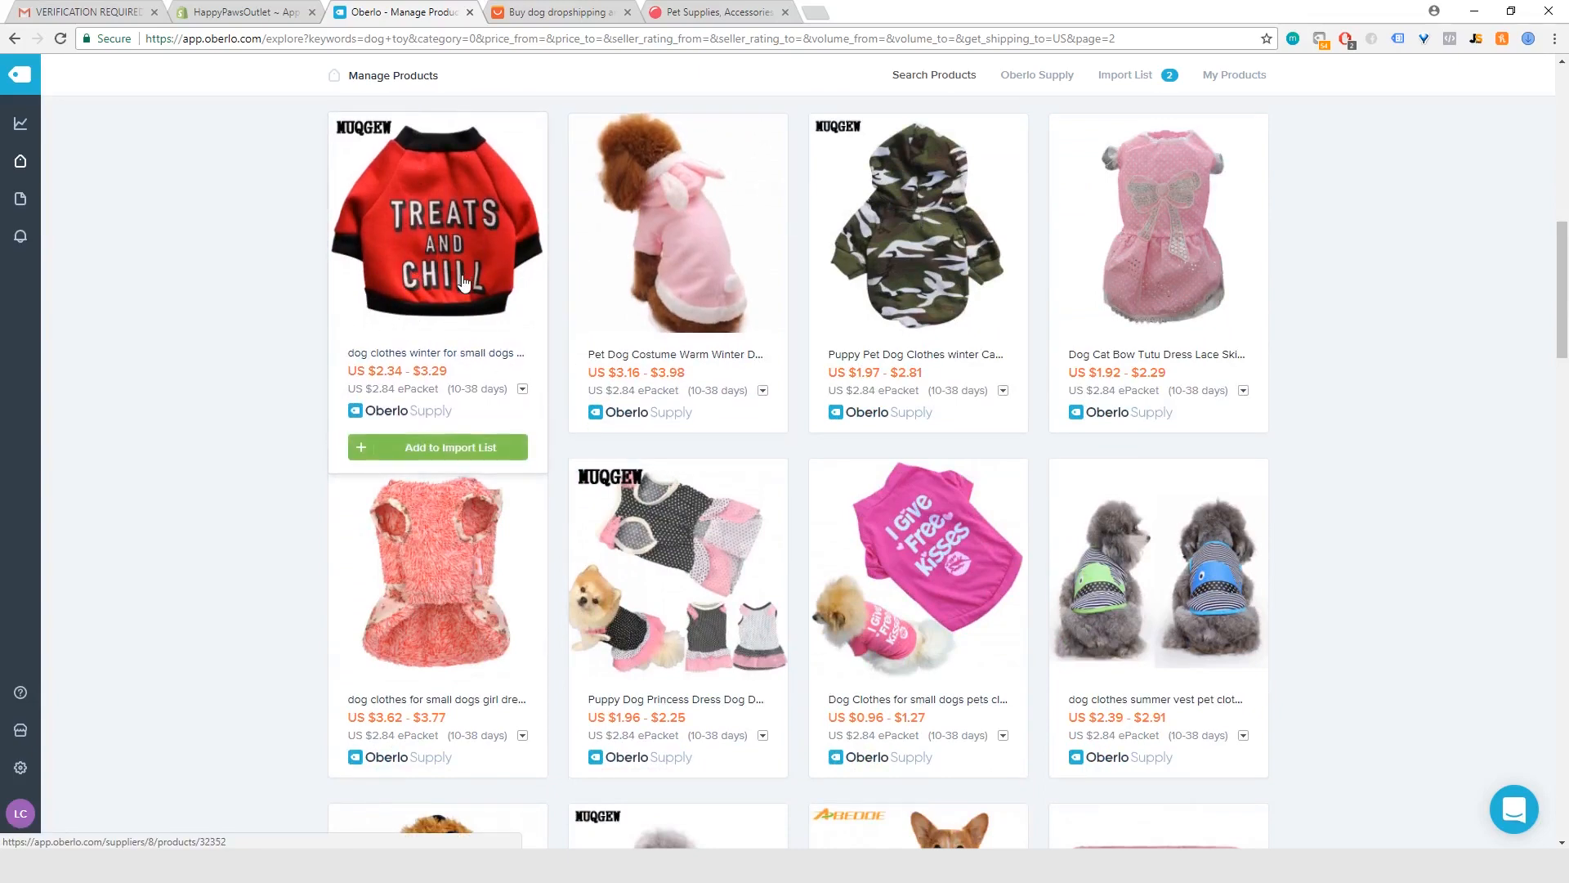
mouse_move(615, 353)
scroll(652, 357, "down", 15)
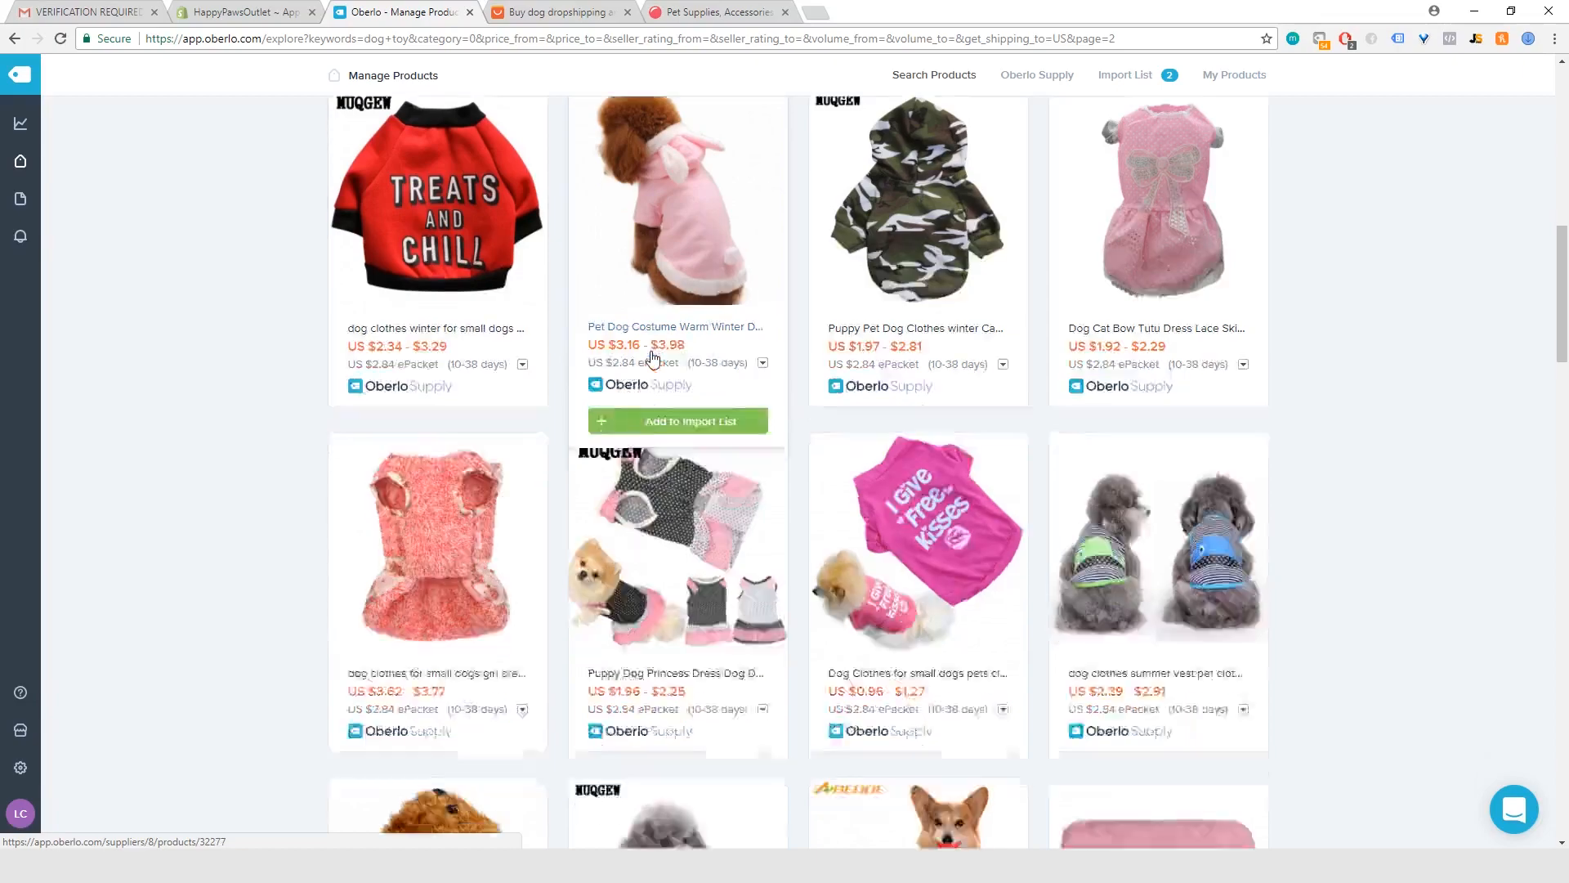
scroll(651, 354, "down", 5)
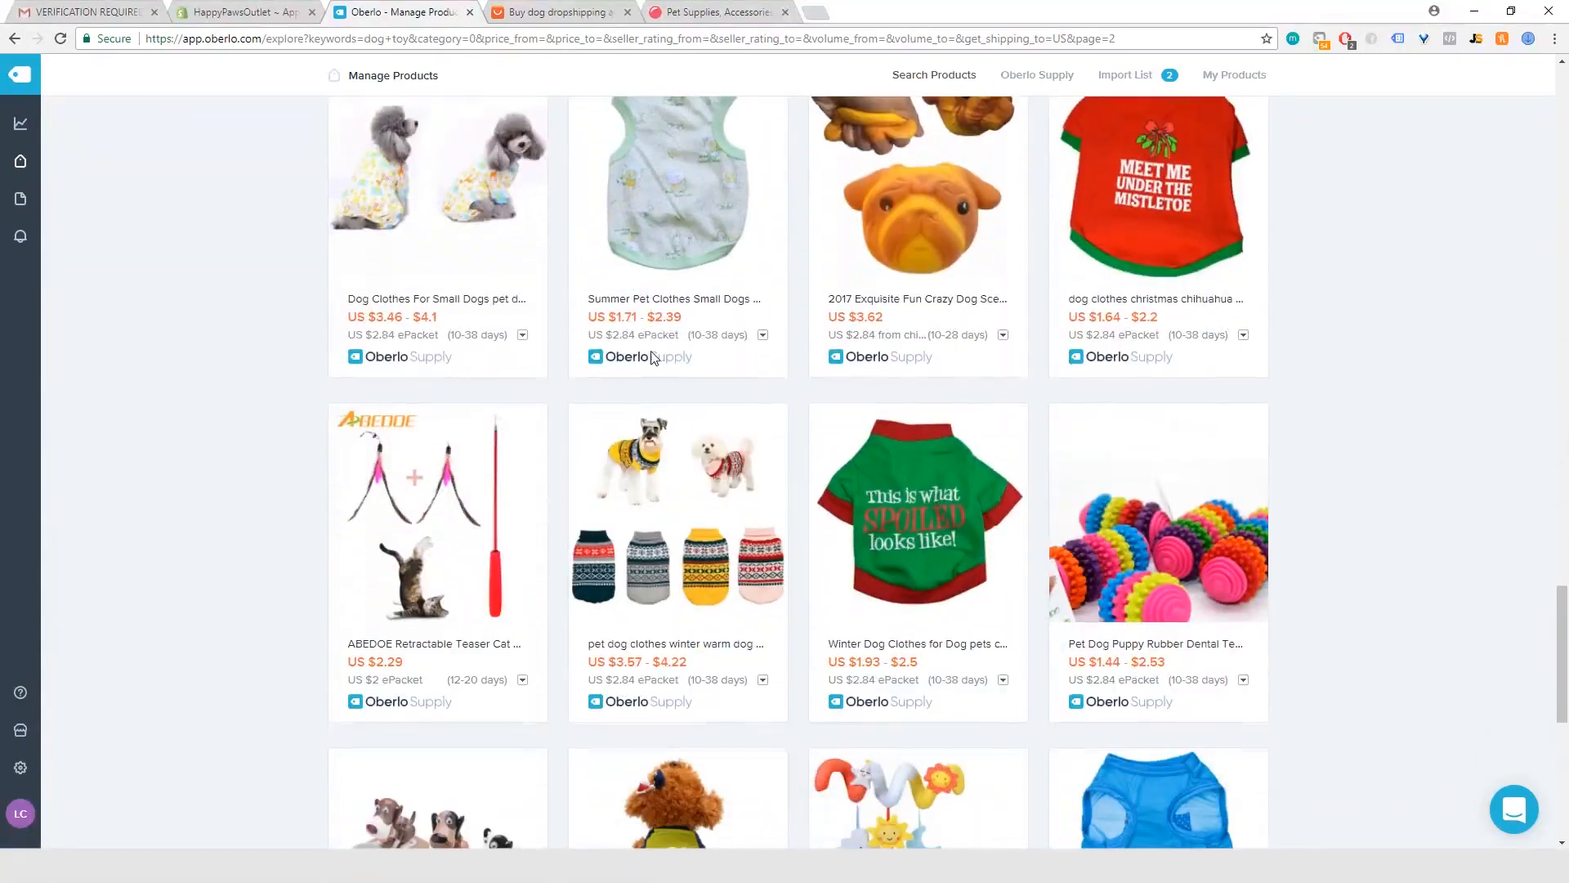
scroll(652, 357, "up", 14)
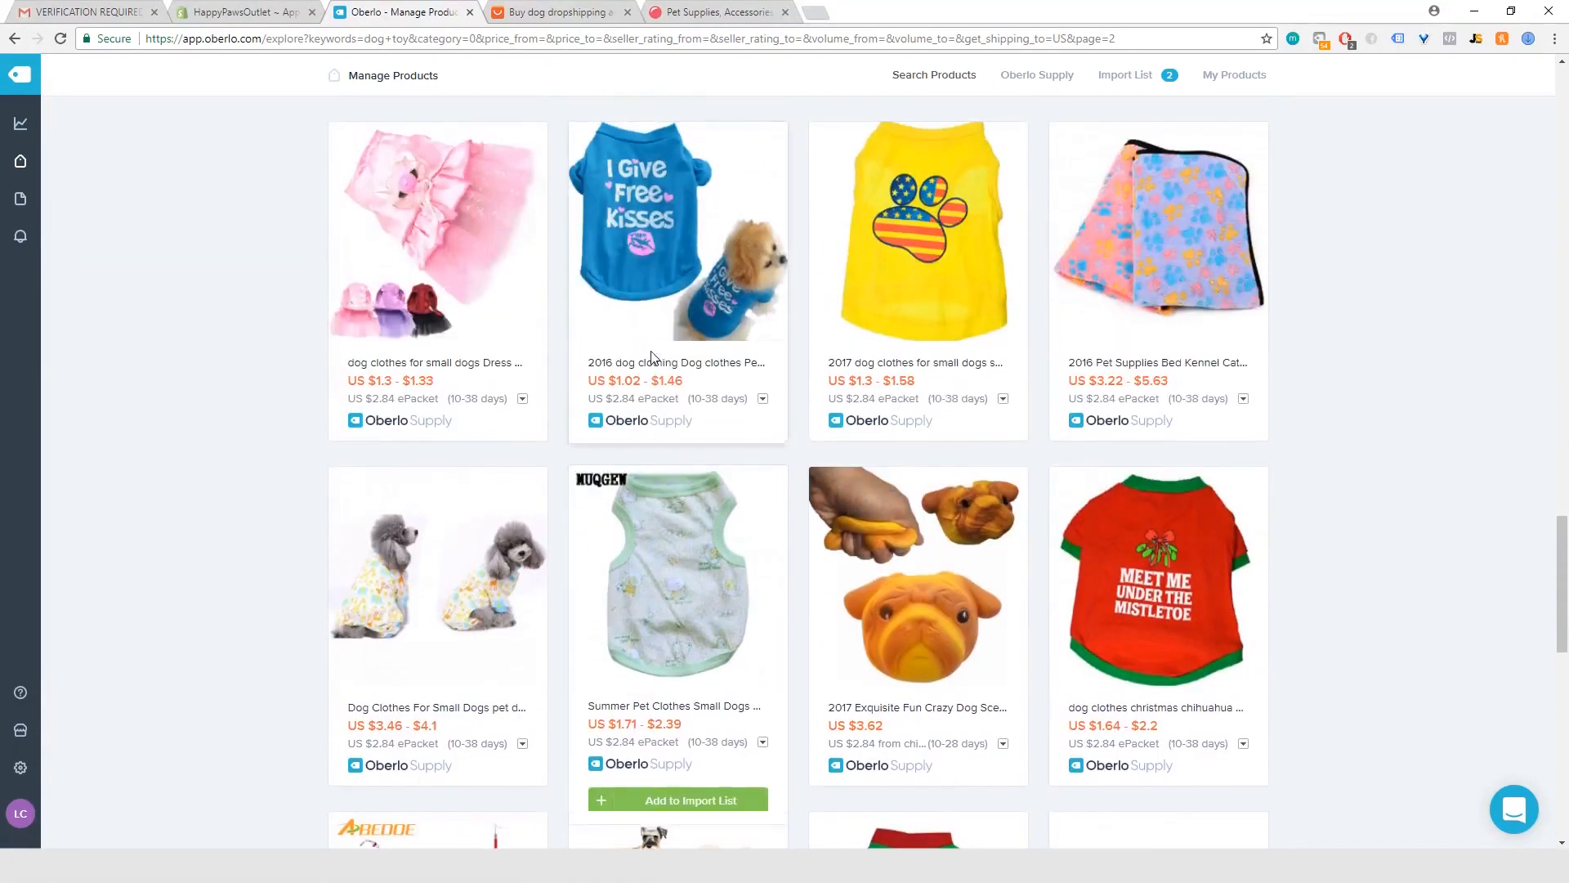
scroll(652, 357, "up", 5)
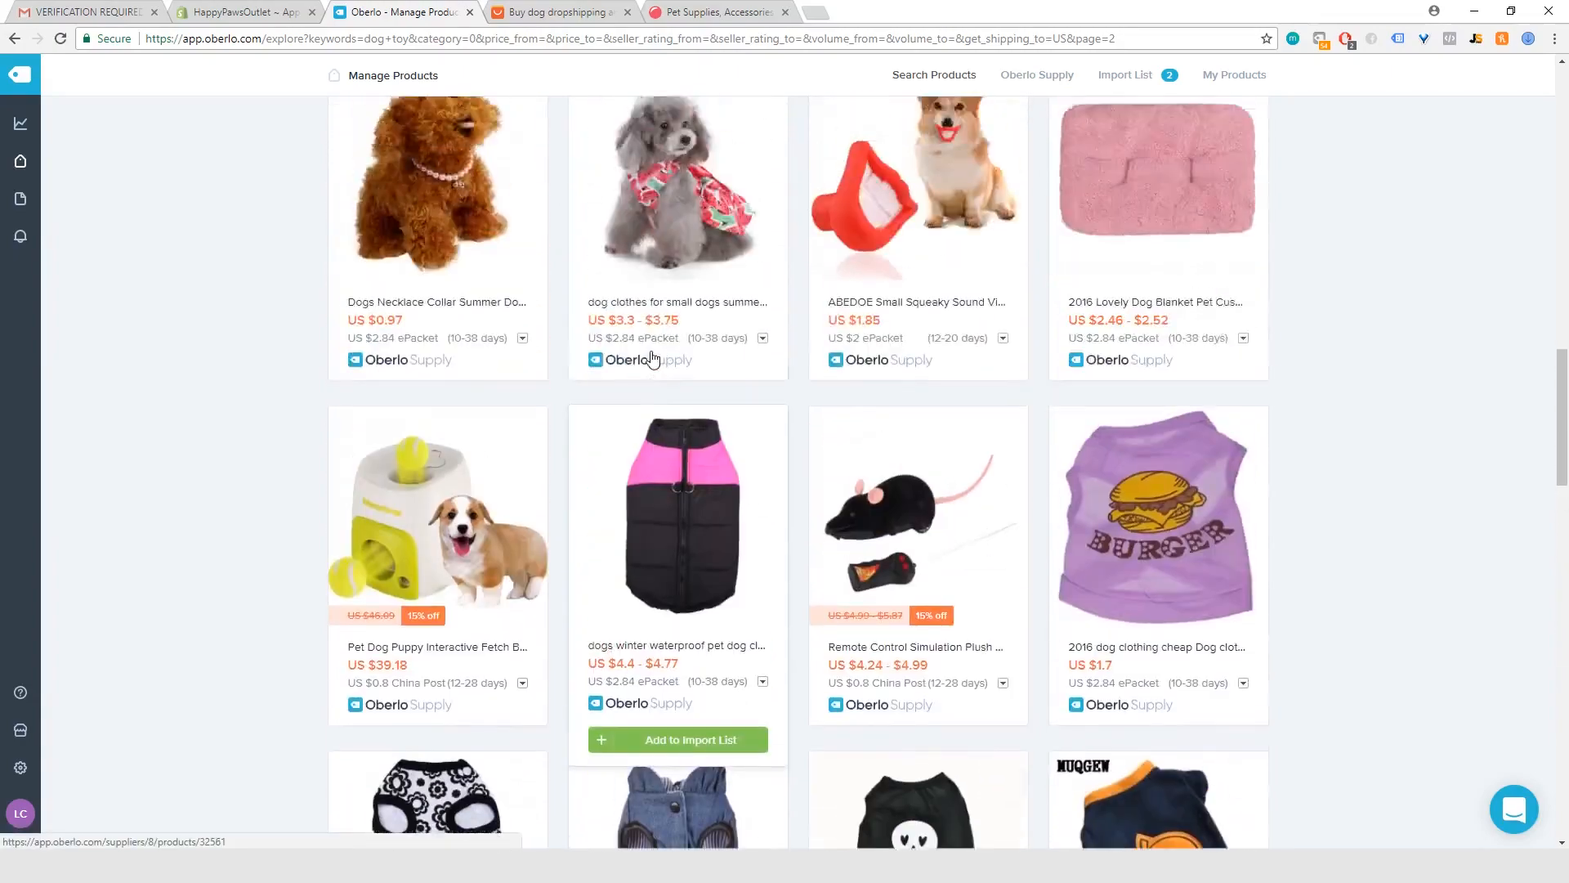
scroll(652, 357, "down", 20)
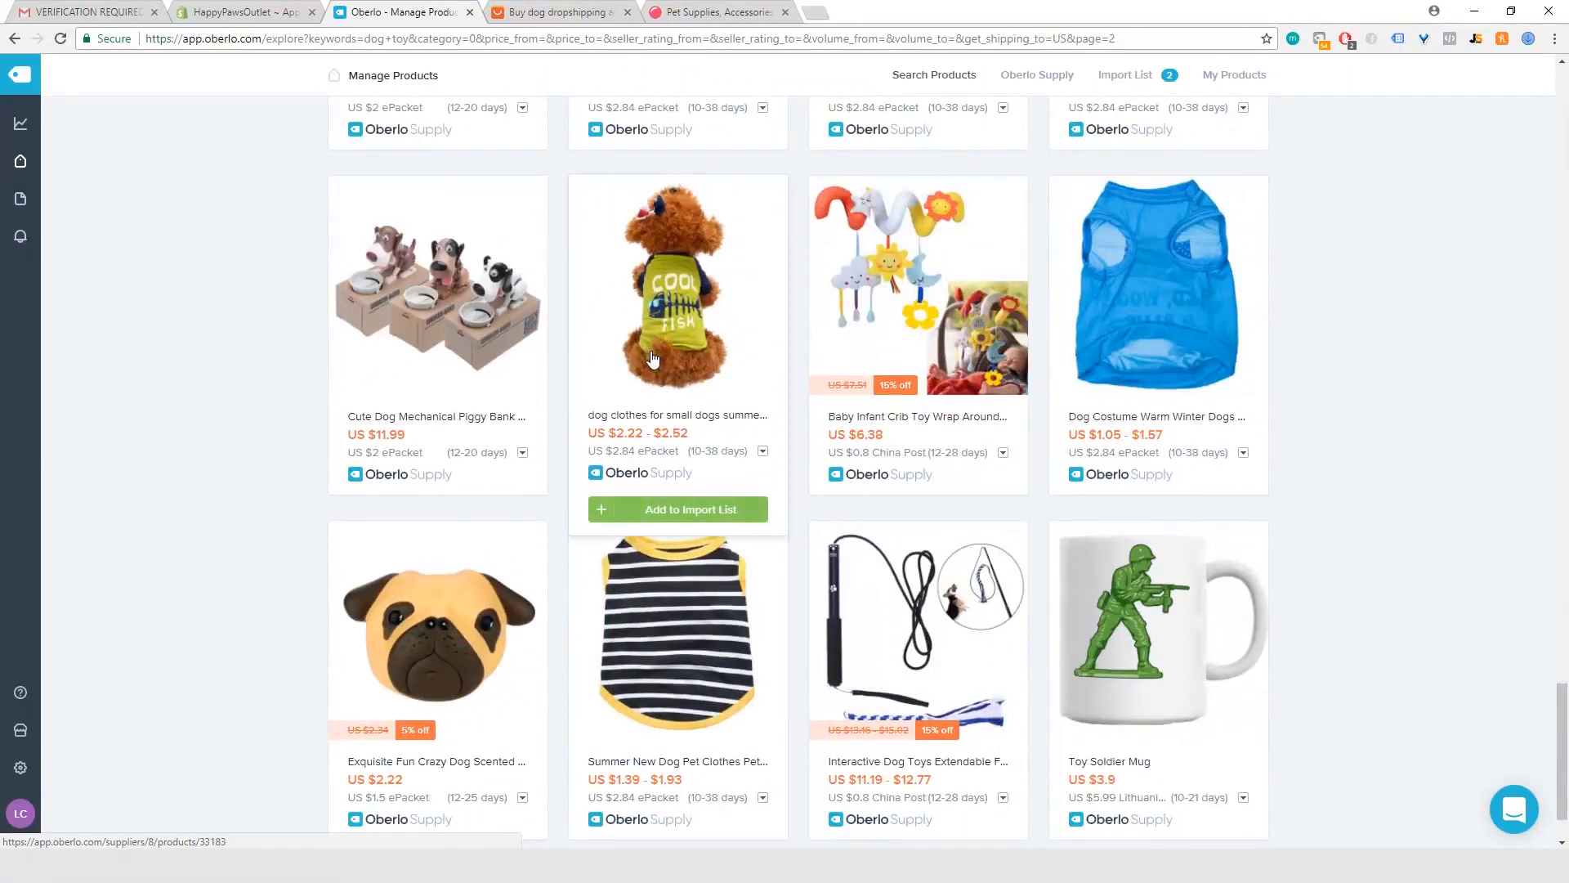
scroll(653, 357, "down", 2)
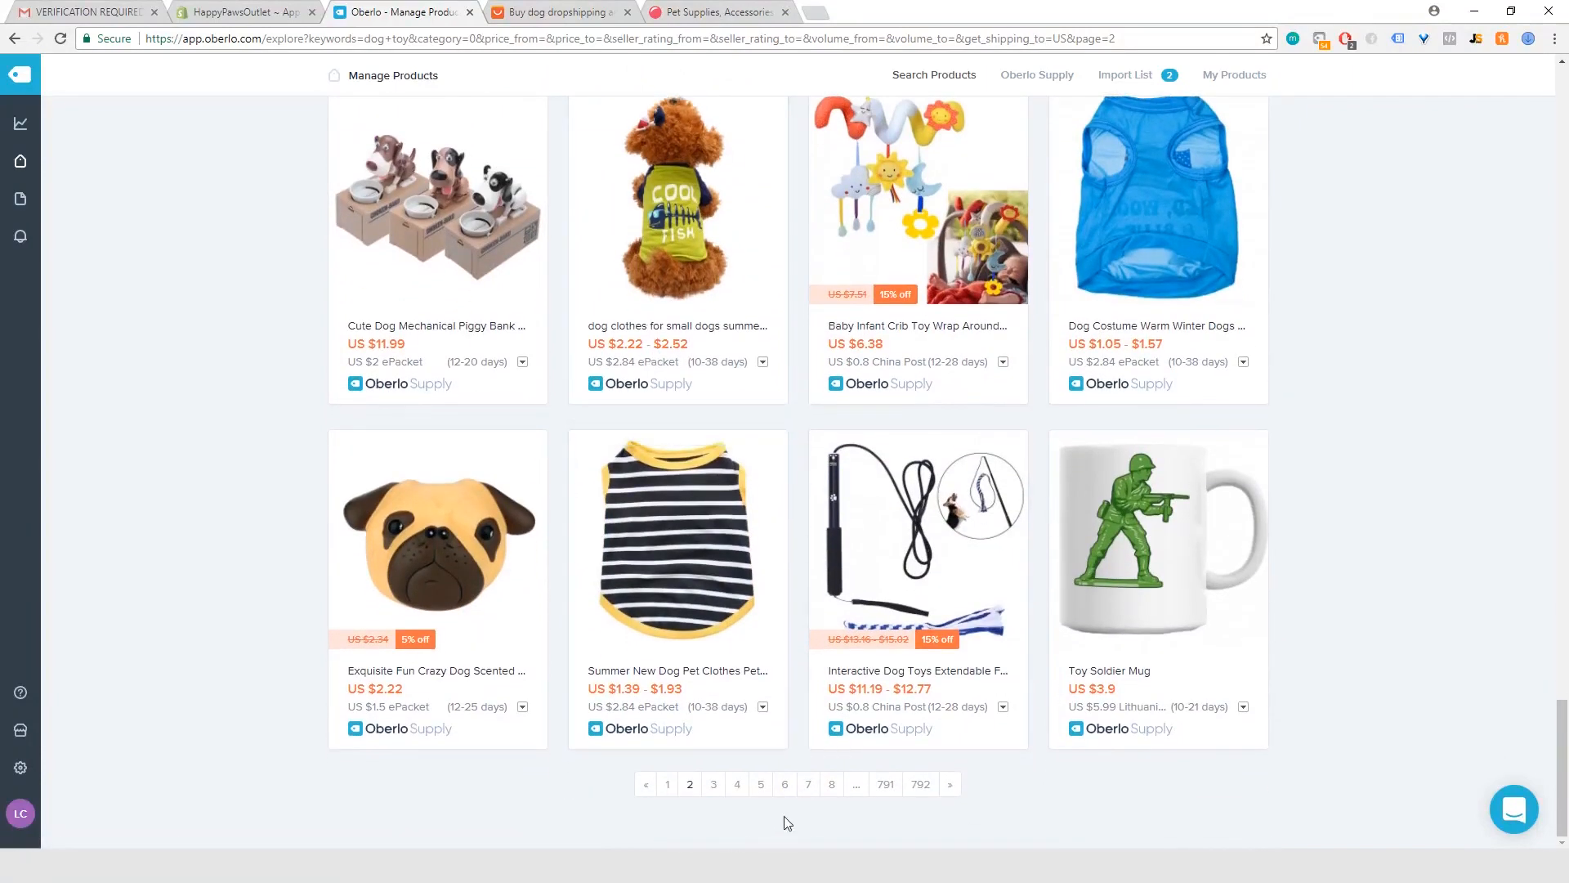
Go to page 3 of the dog toy results and examine its products for items worth importing.
left_click(719, 786)
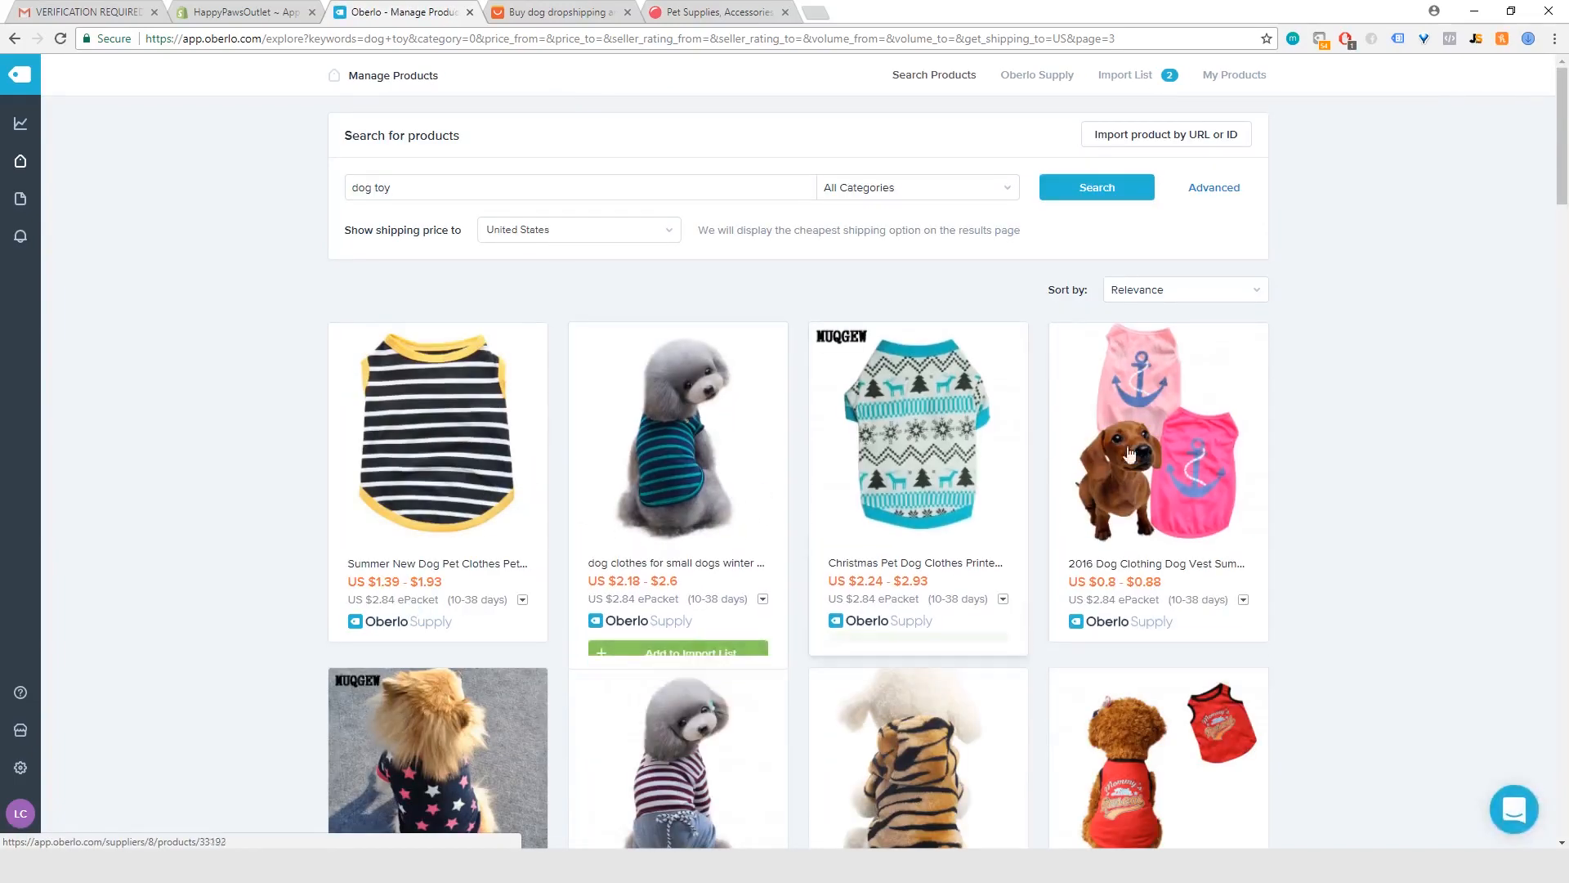
scroll(1055, 564, "down", 6)
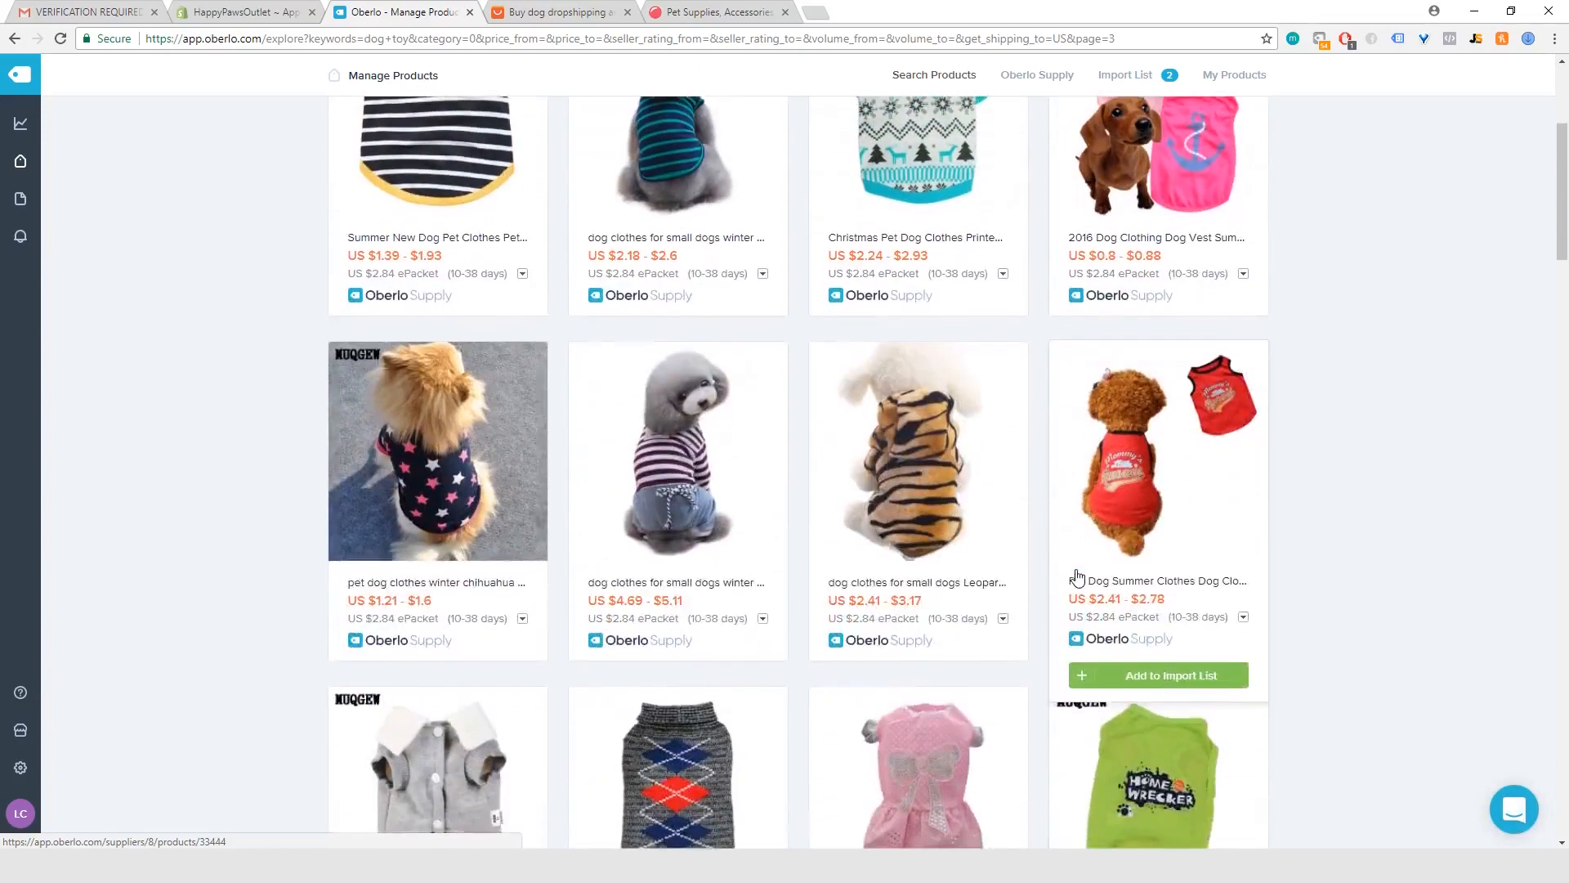
scroll(1077, 578, "down", 9)
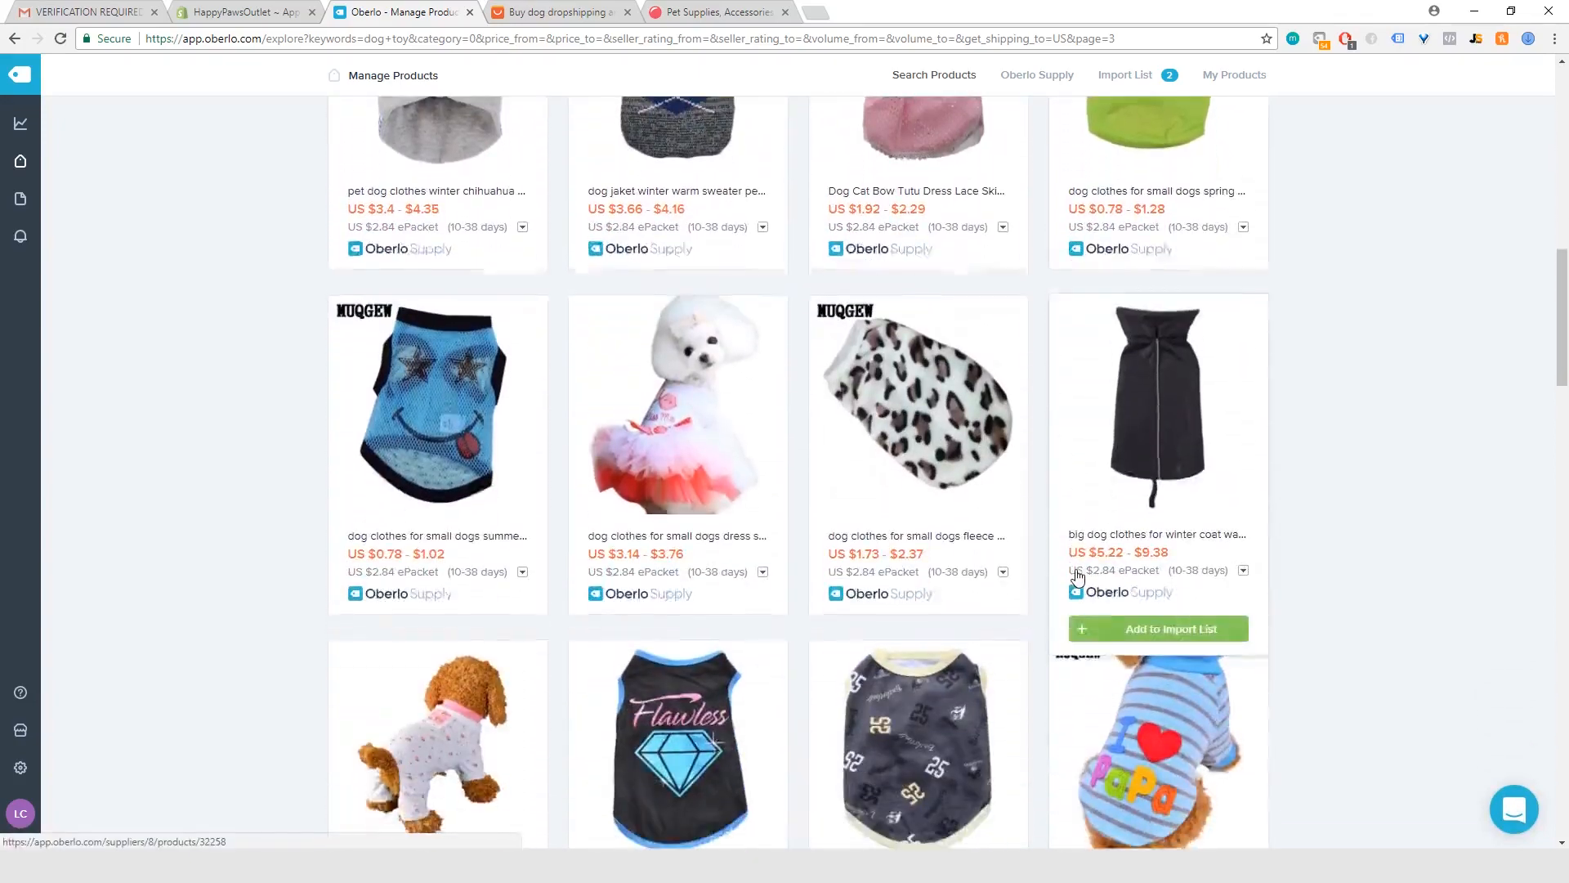
scroll(1078, 578, "down", 13)
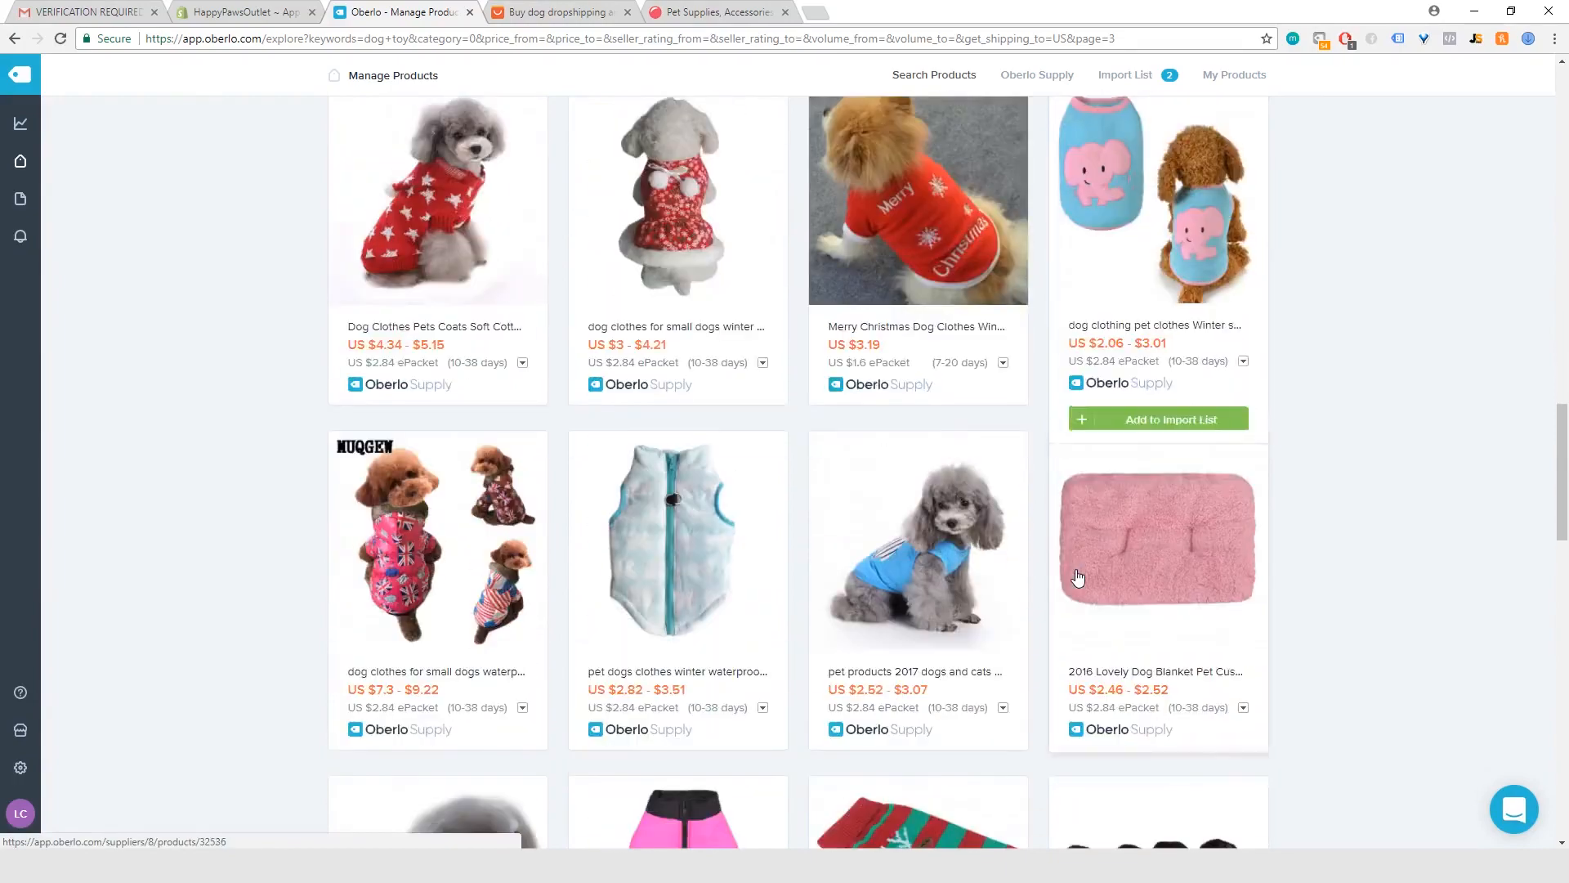
scroll(1078, 578, "down", 11)
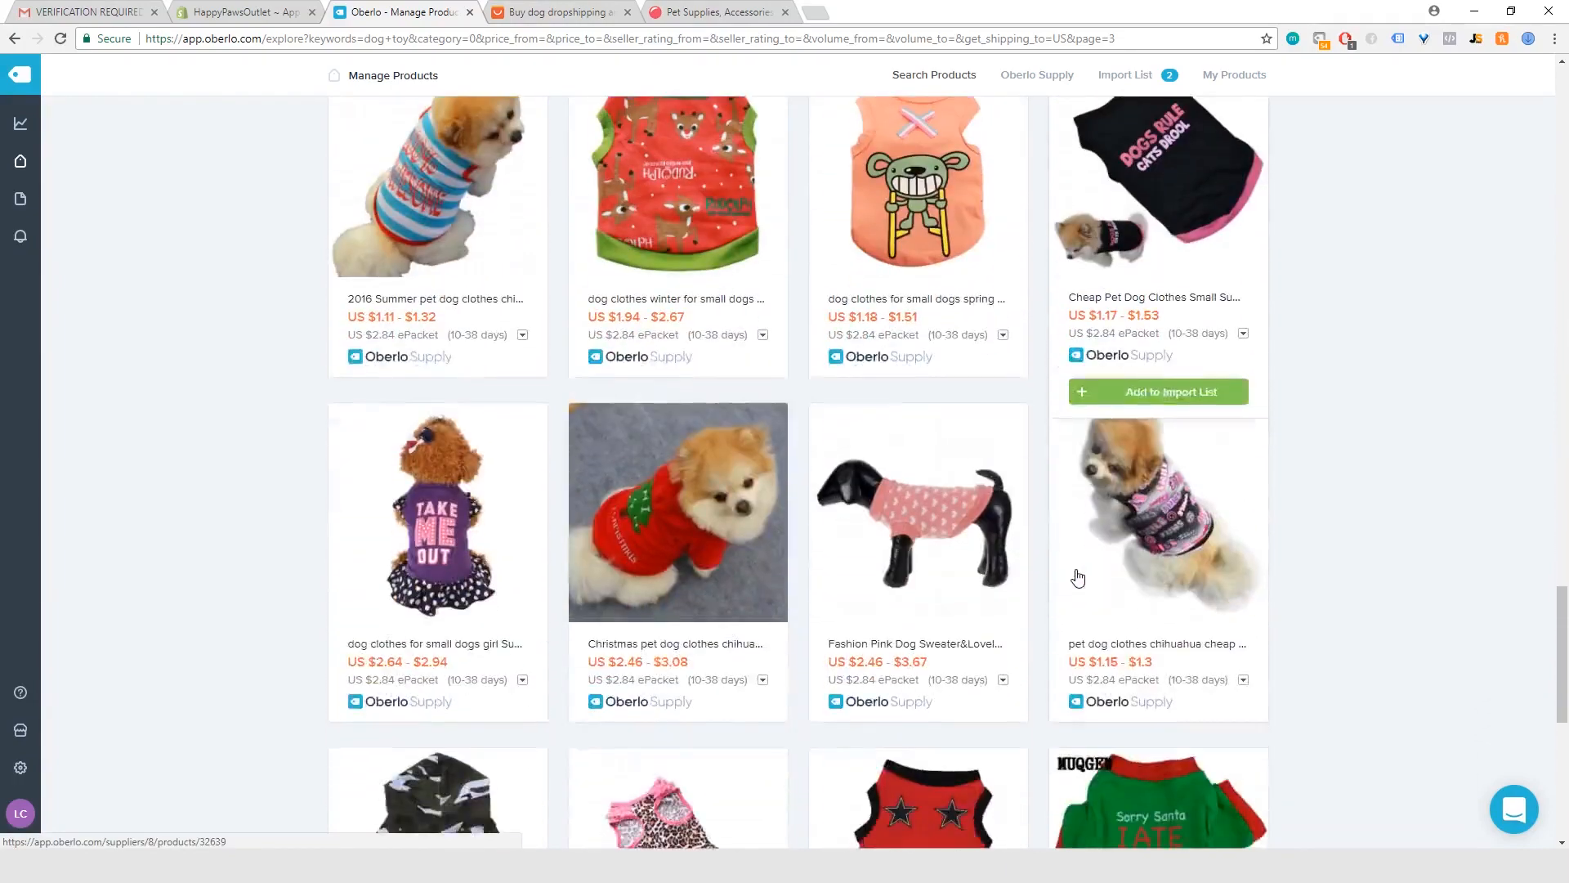
scroll(1078, 578, "down", 6)
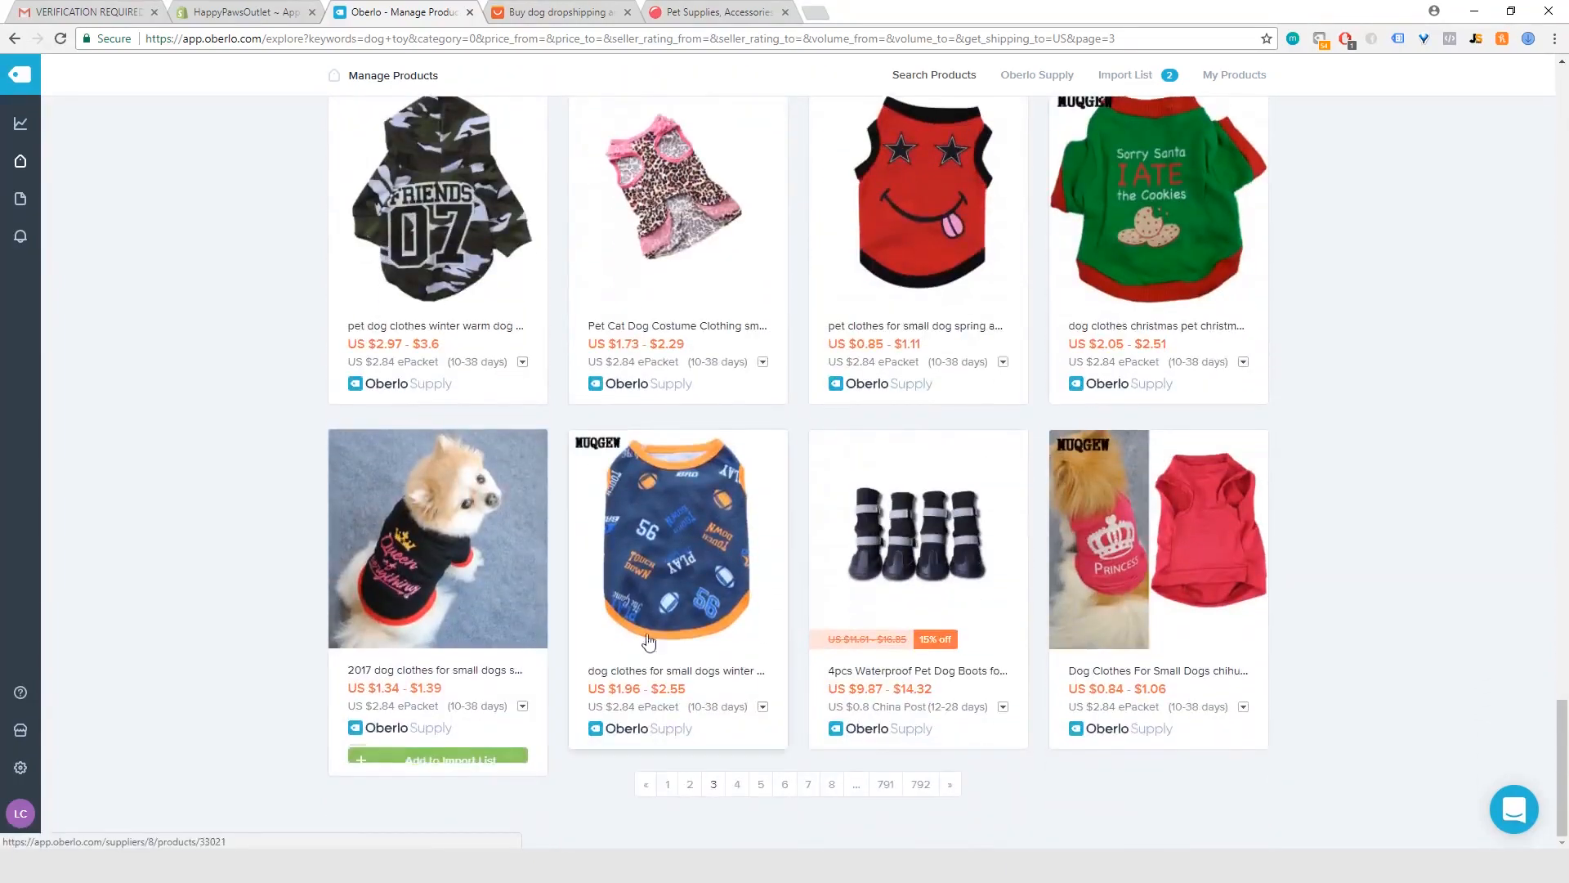
Go to page 4 of the results and add the 2016 Dog Collars Adjustable bandana collar to the import list.
left_click(735, 787)
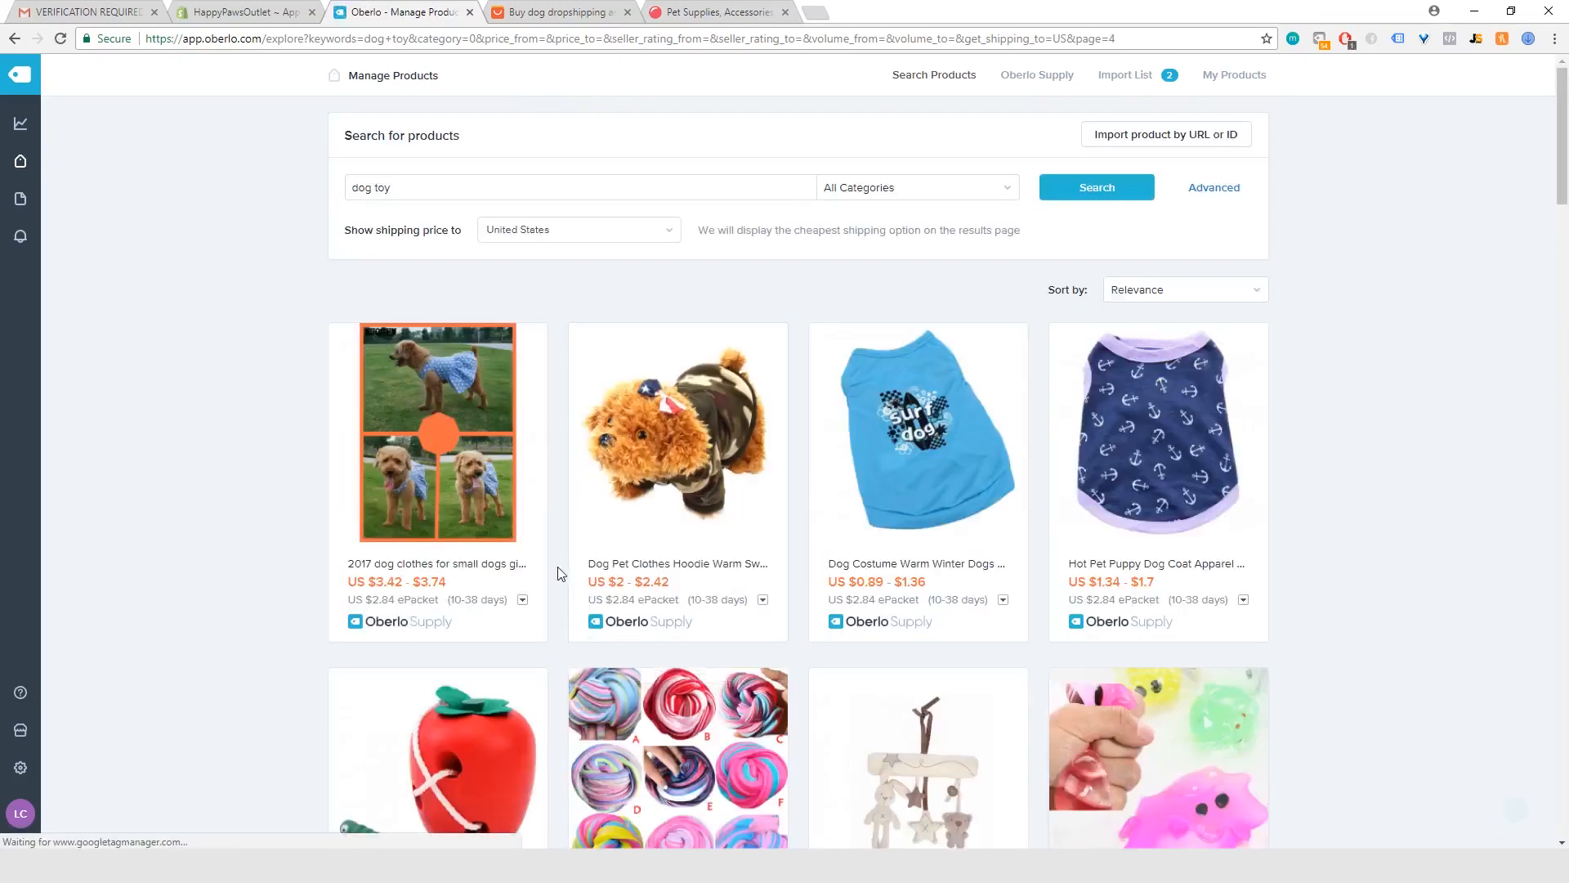
scroll(561, 573, "down", 5)
scroll(561, 573, "down", 20)
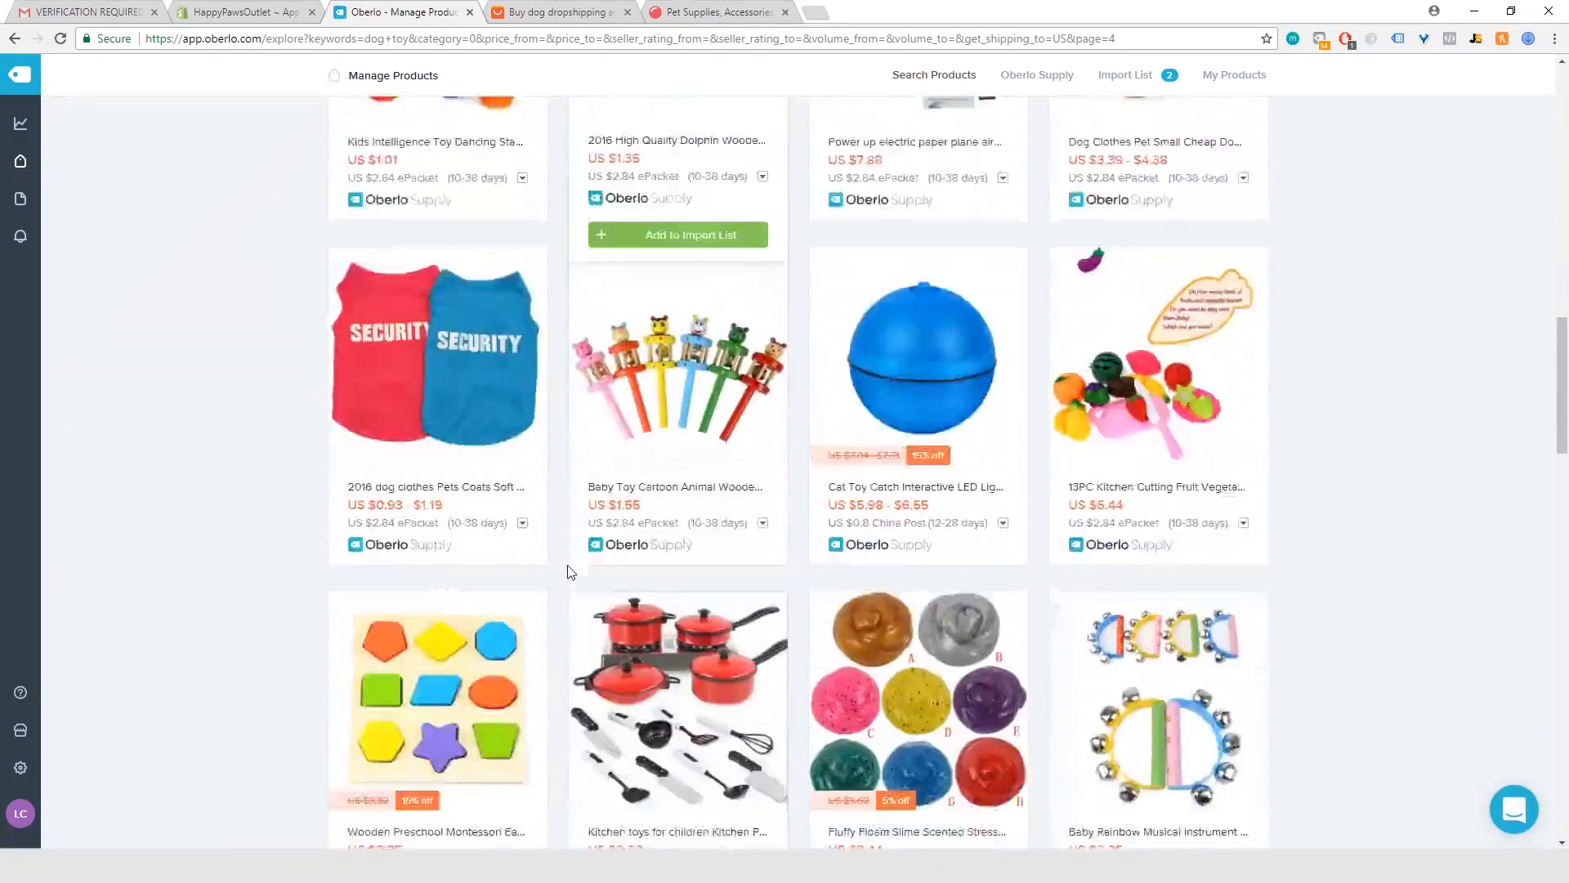
scroll(570, 572, "down", 10)
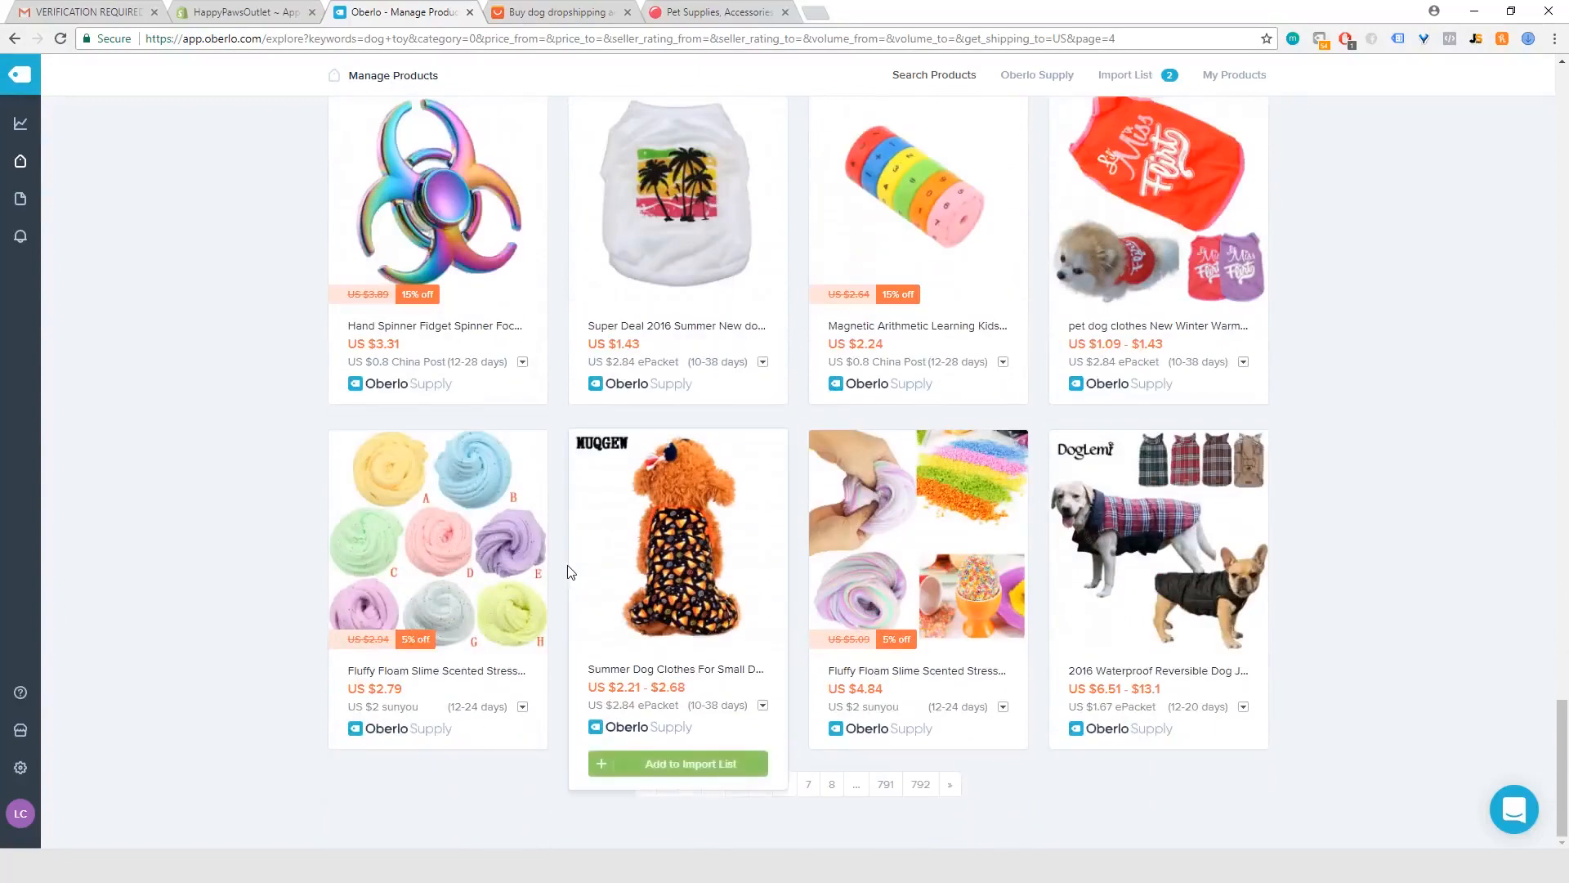
scroll(571, 572, "up", 5)
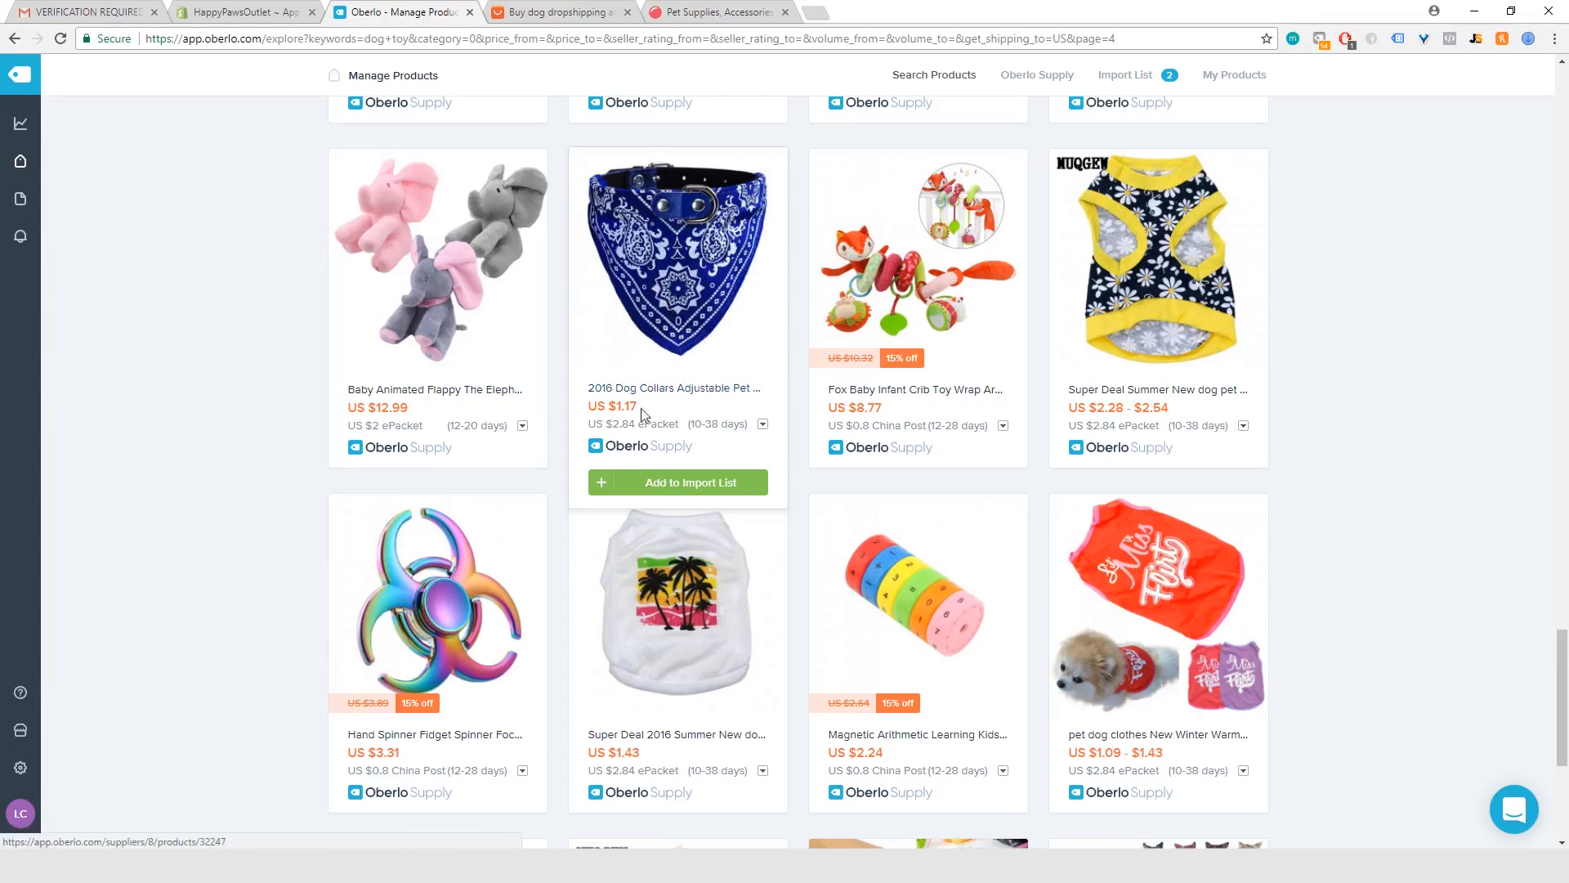
left_click(690, 483)
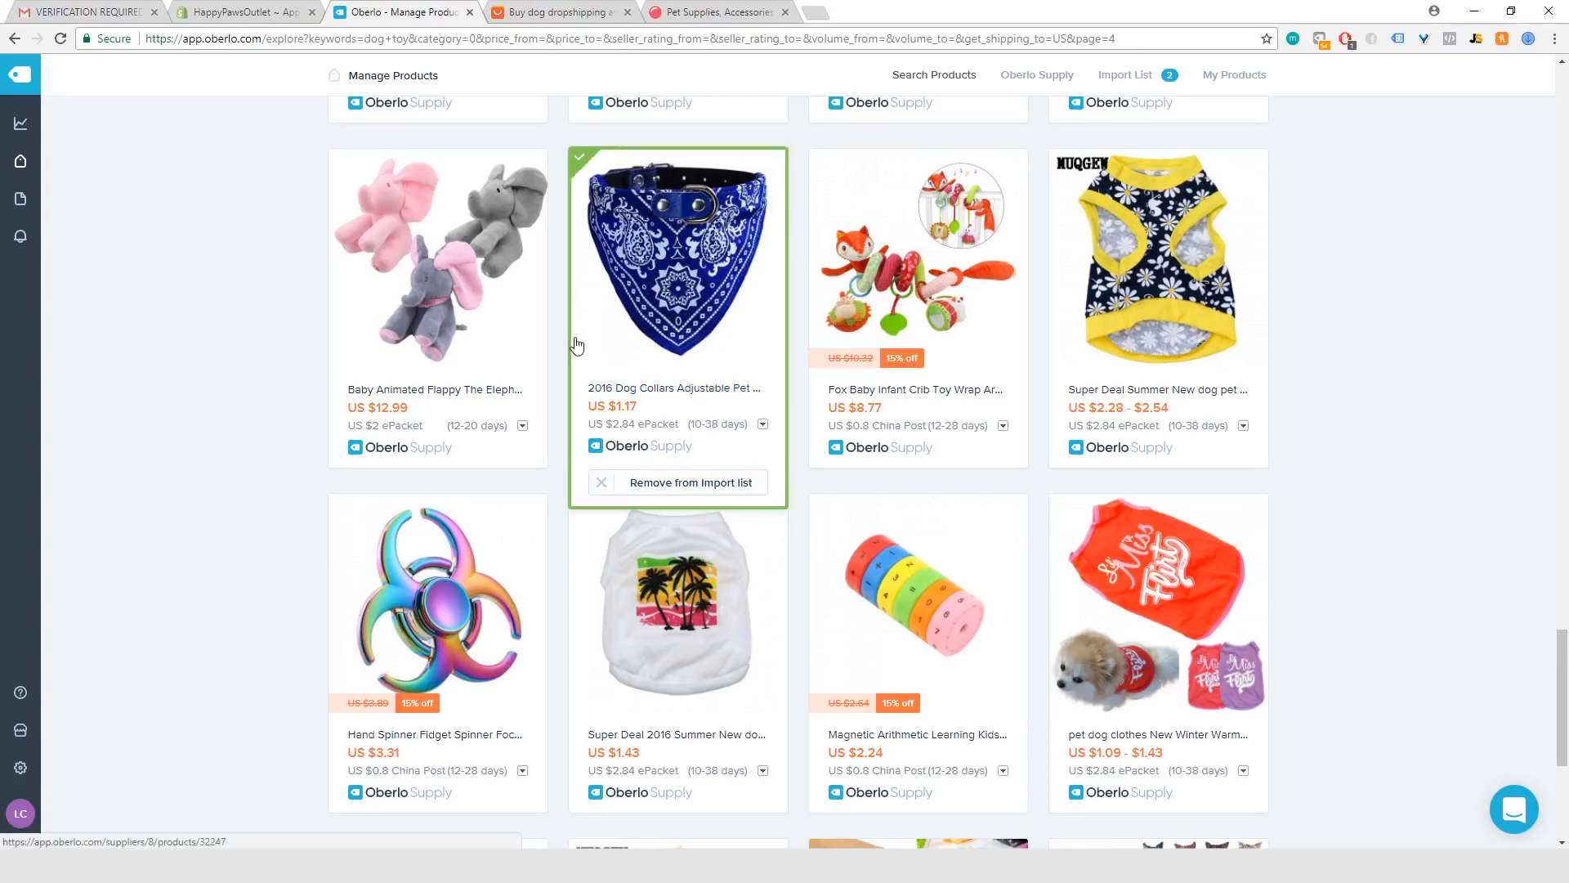
Open the import list and review the products added to it.
scroll(585, 344, "up", 15)
scroll(586, 344, "up", 15)
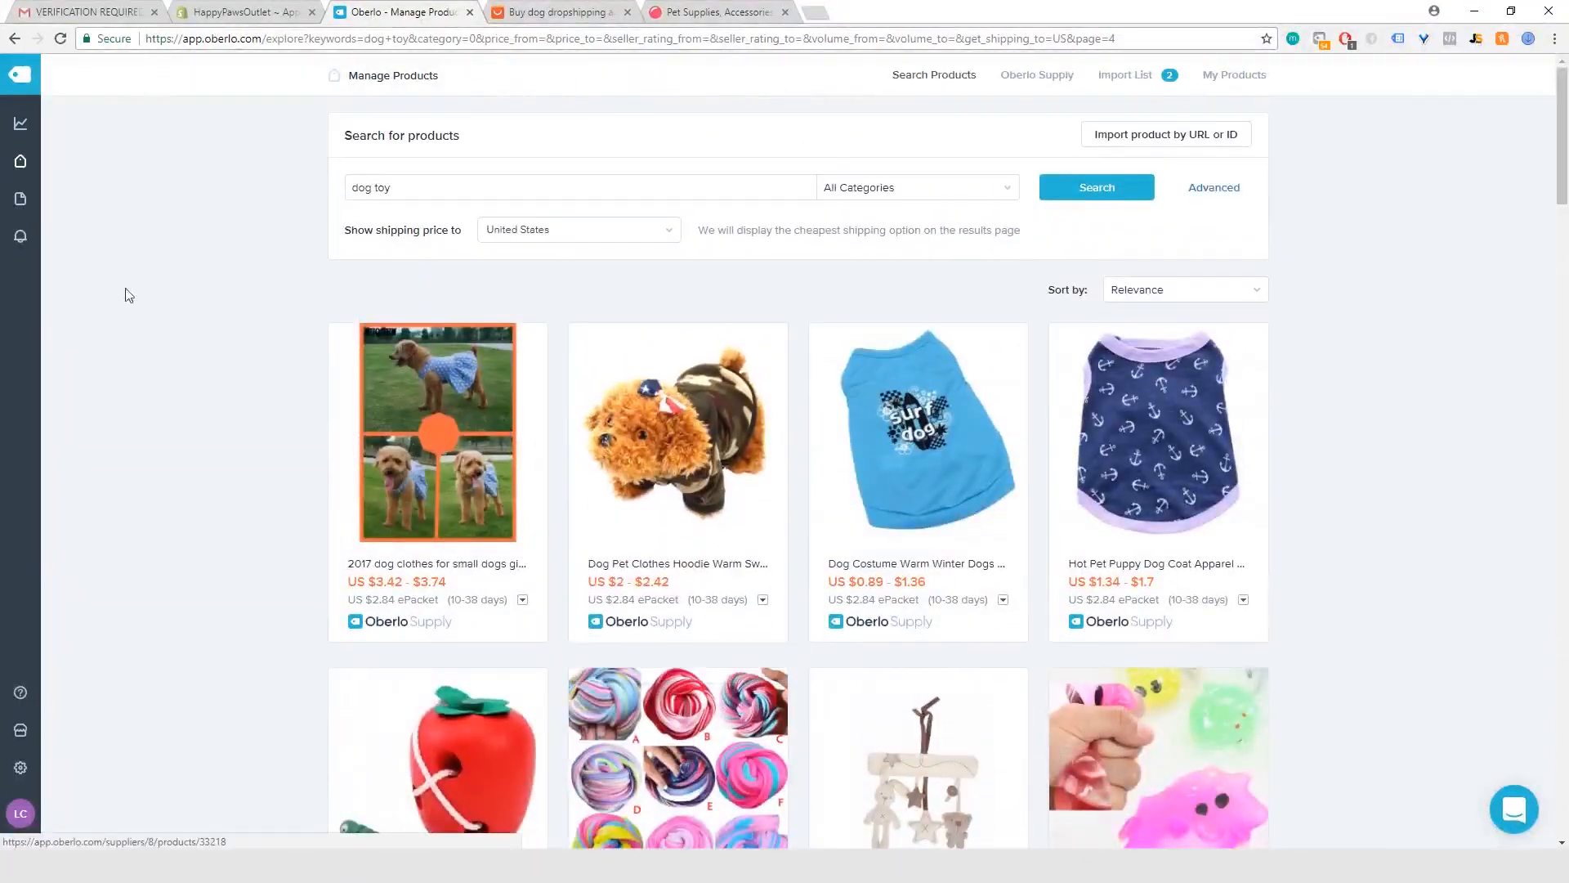
mouse_move(22, 167)
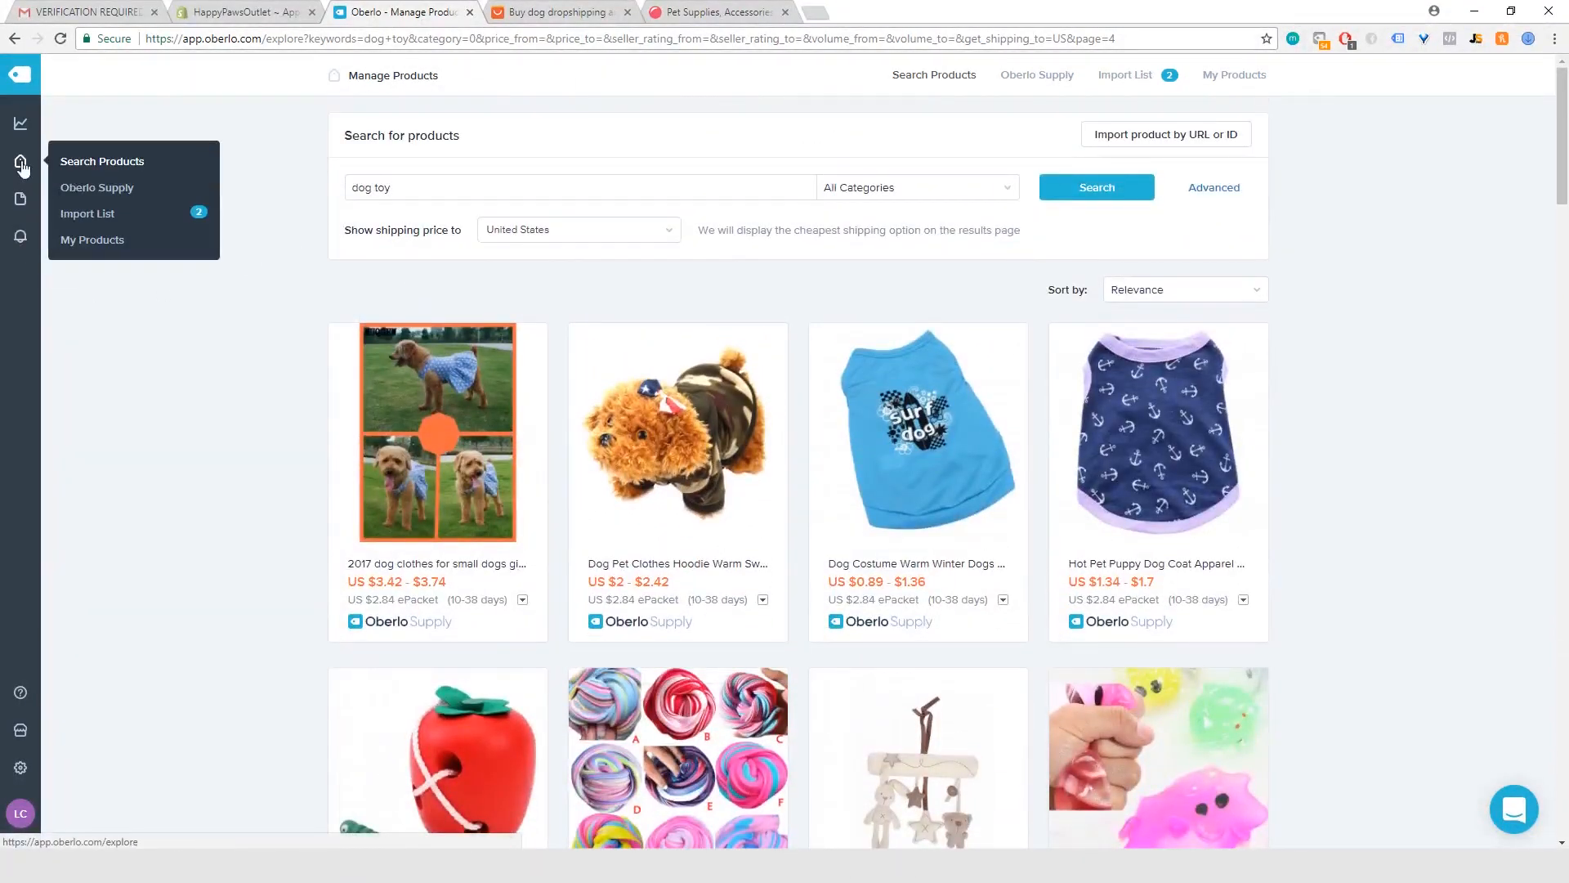
left_click(104, 215)
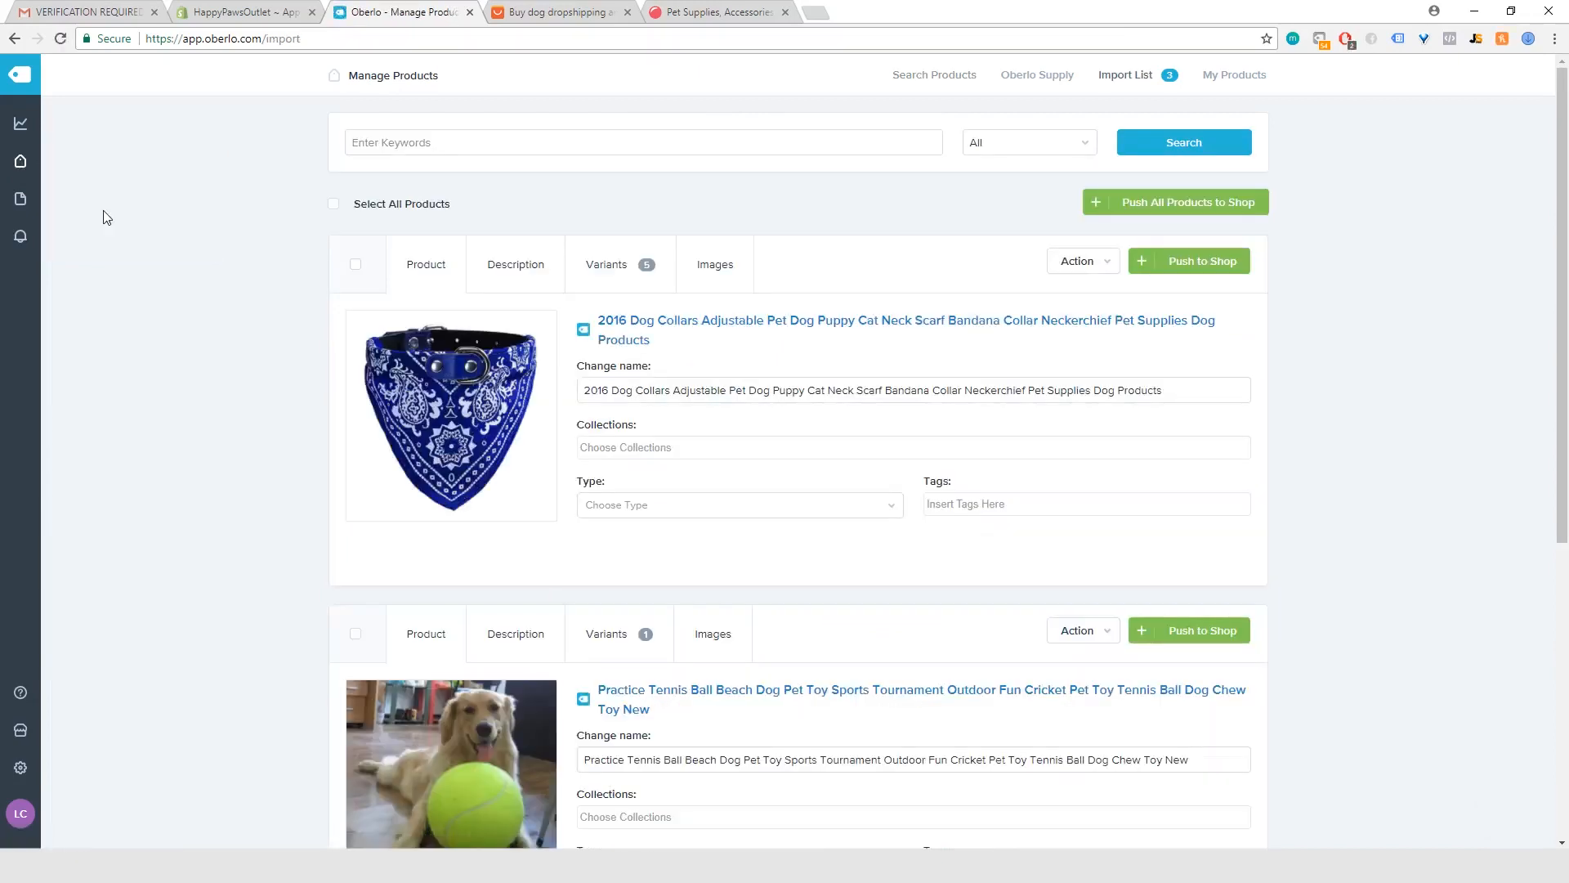
scroll(745, 306, "down", 6)
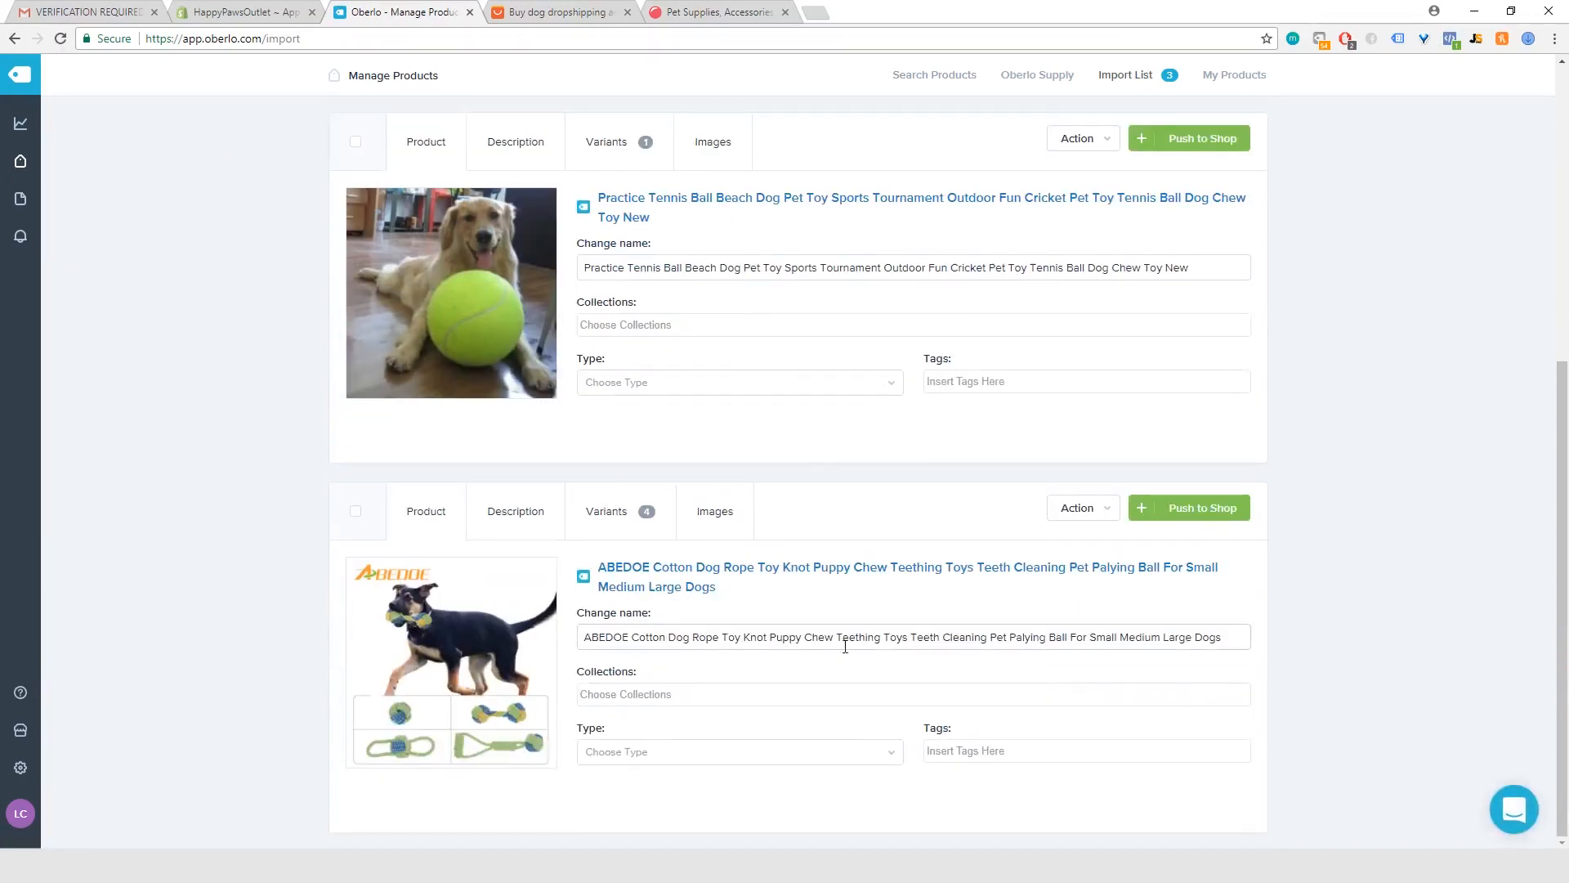
scroll(865, 570, "up", 6)
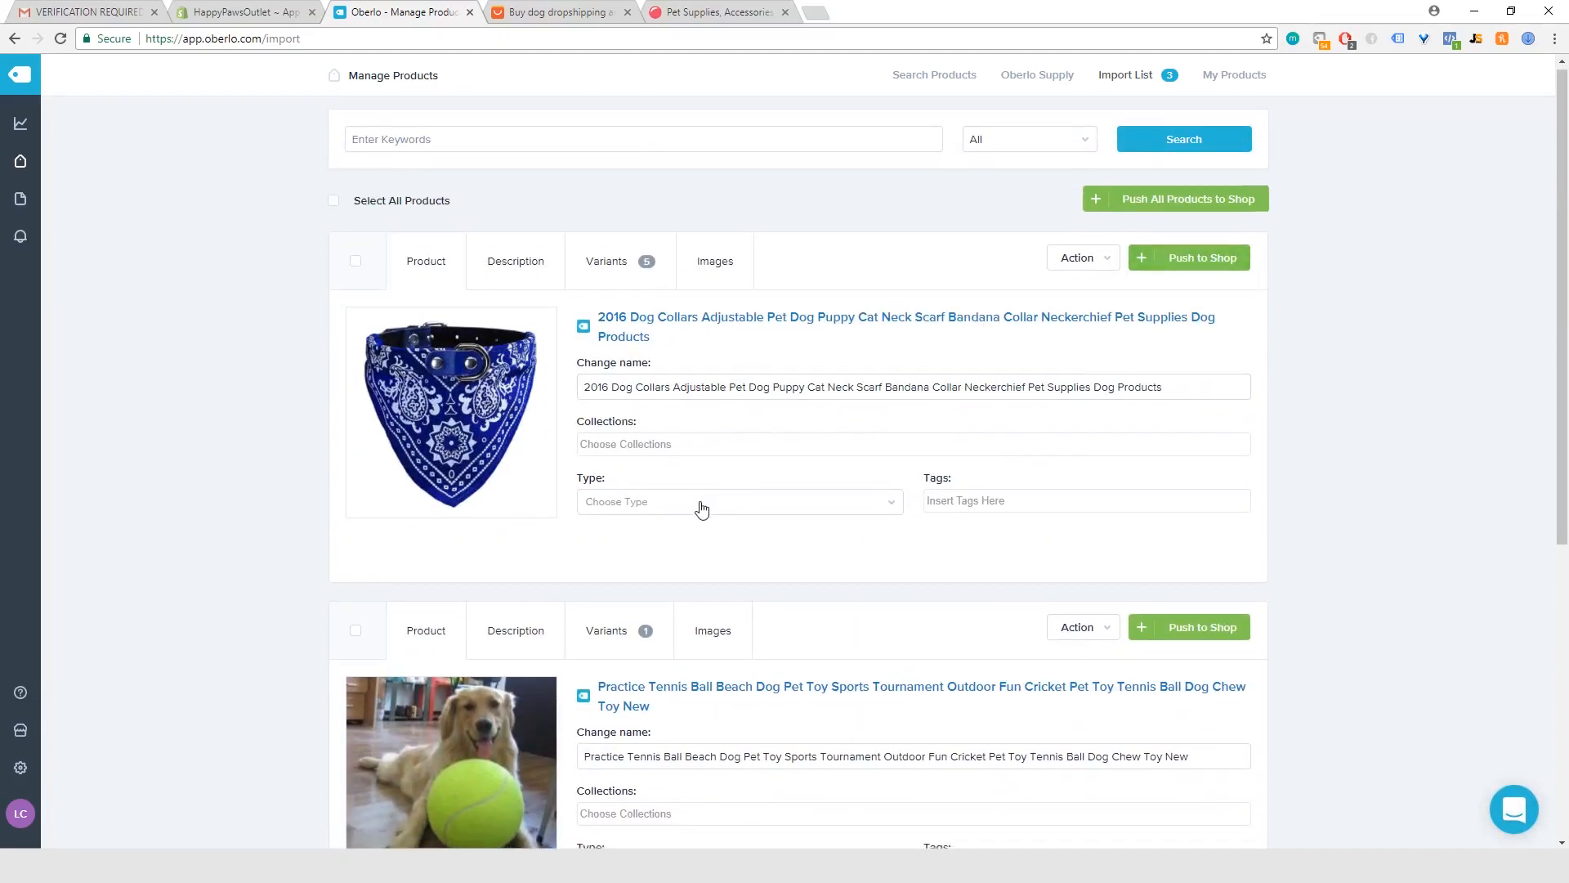
scroll(697, 508, "down", 6)
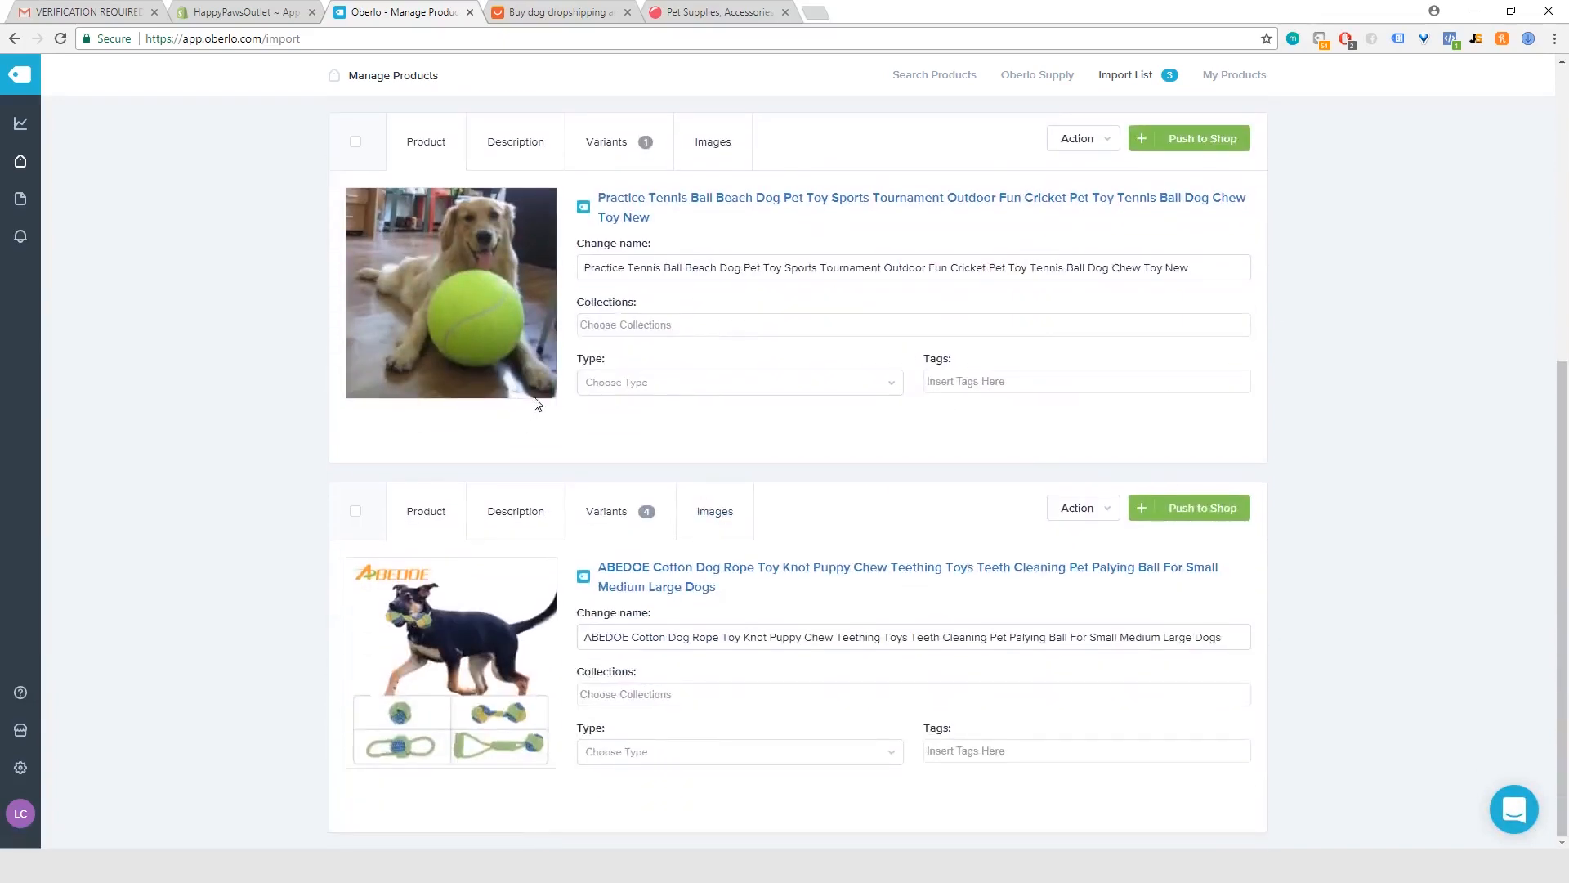
scroll(638, 387, "up", 6)
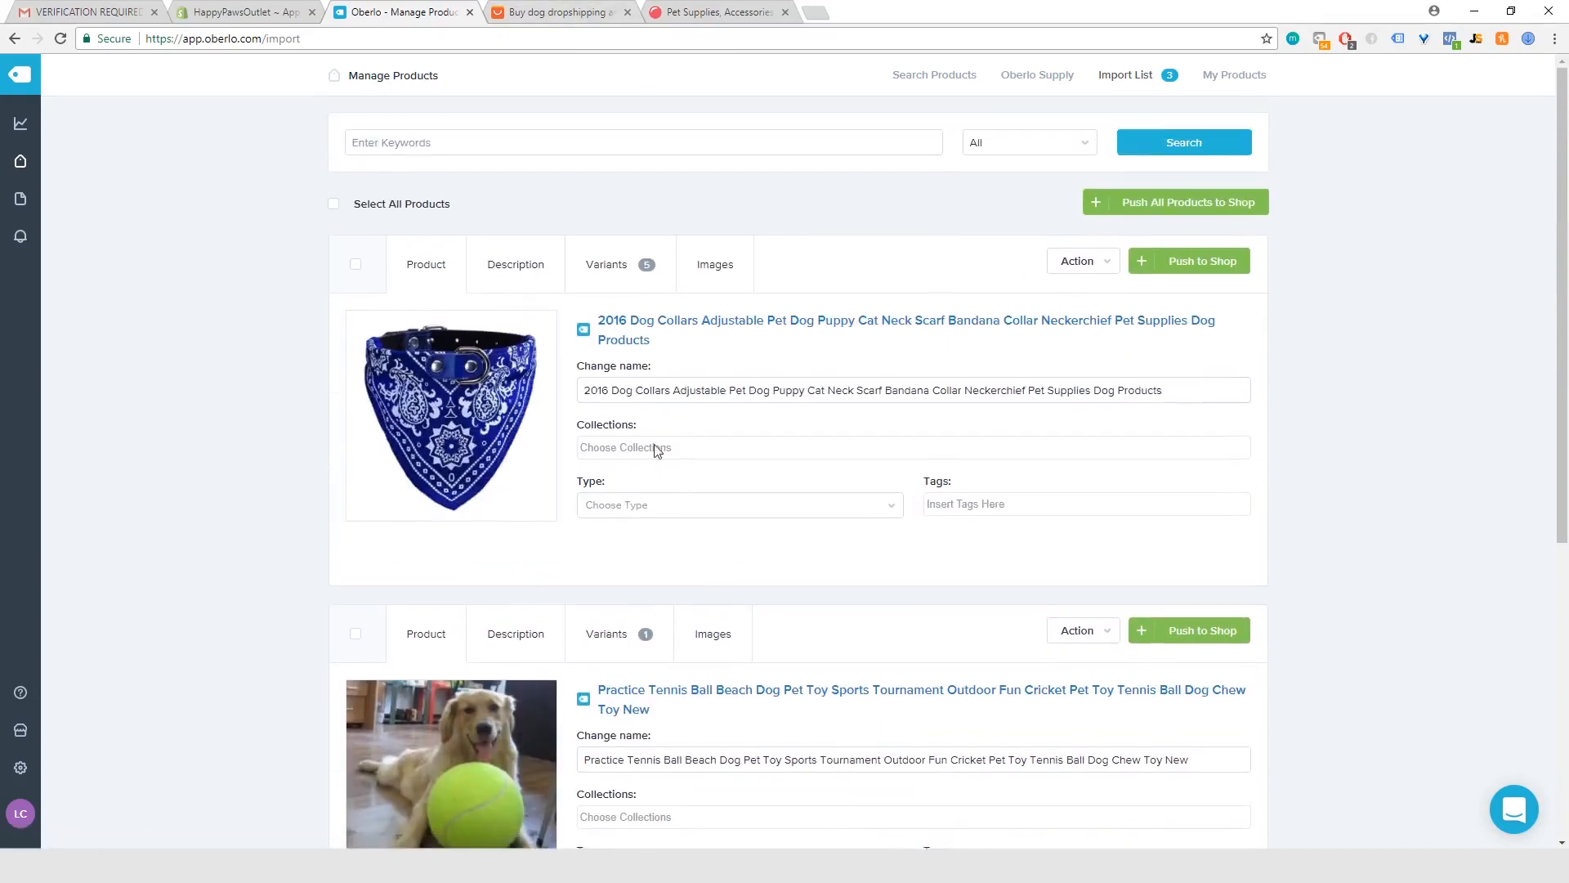
Switch to the AliExpress "dog dropshipping" results and open the first MOLAVE Safety Vehicle listing and the Glow LED Flashing collar in new tabs.
left_click(553, 13)
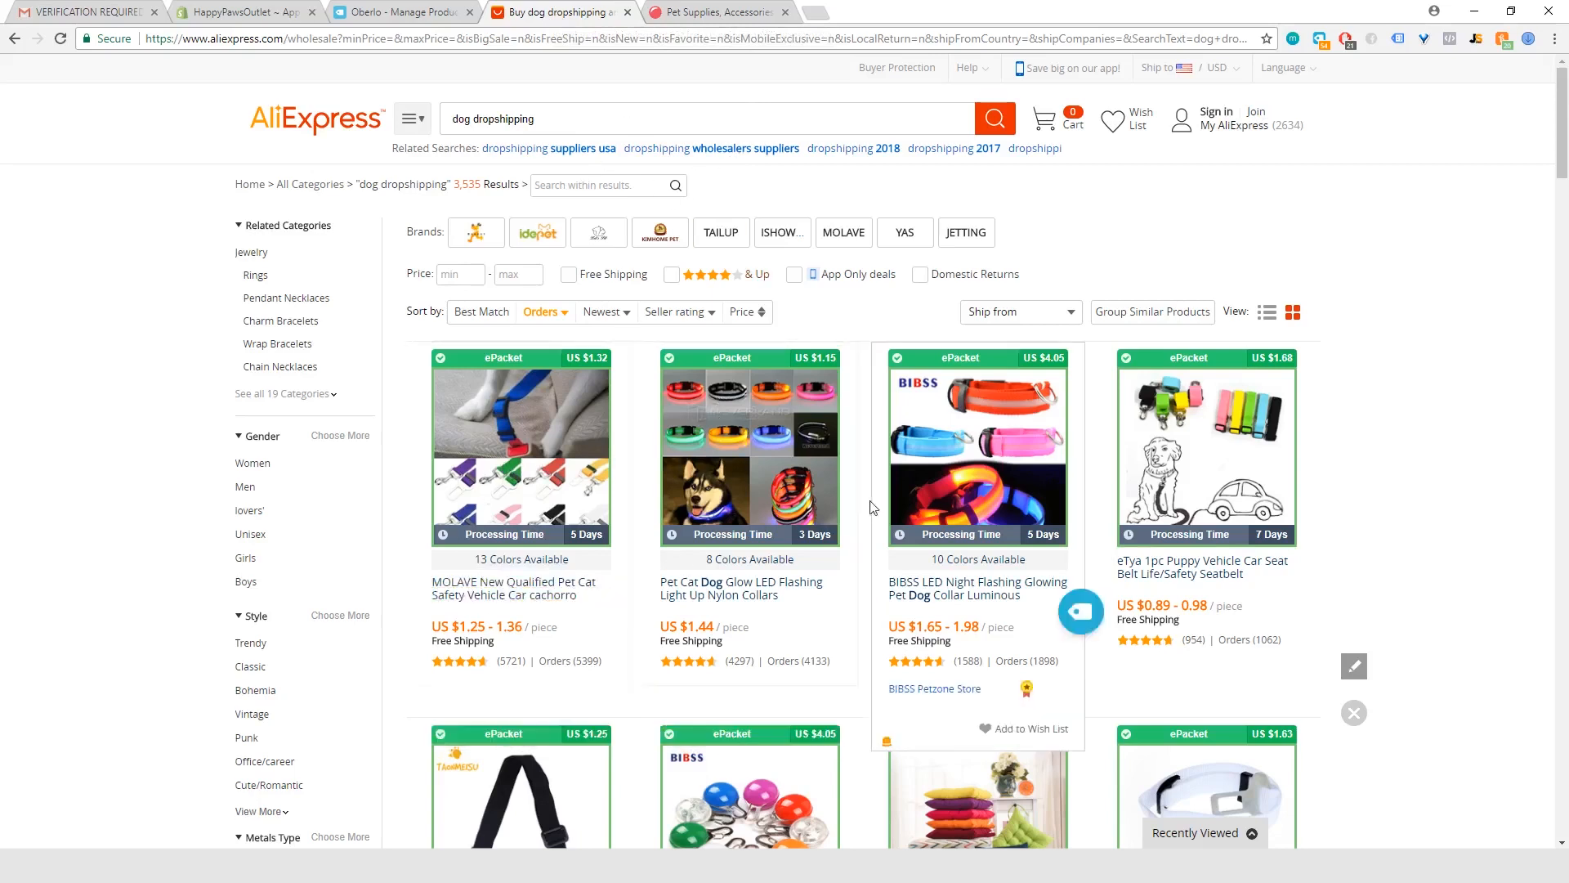
right_click(526, 597)
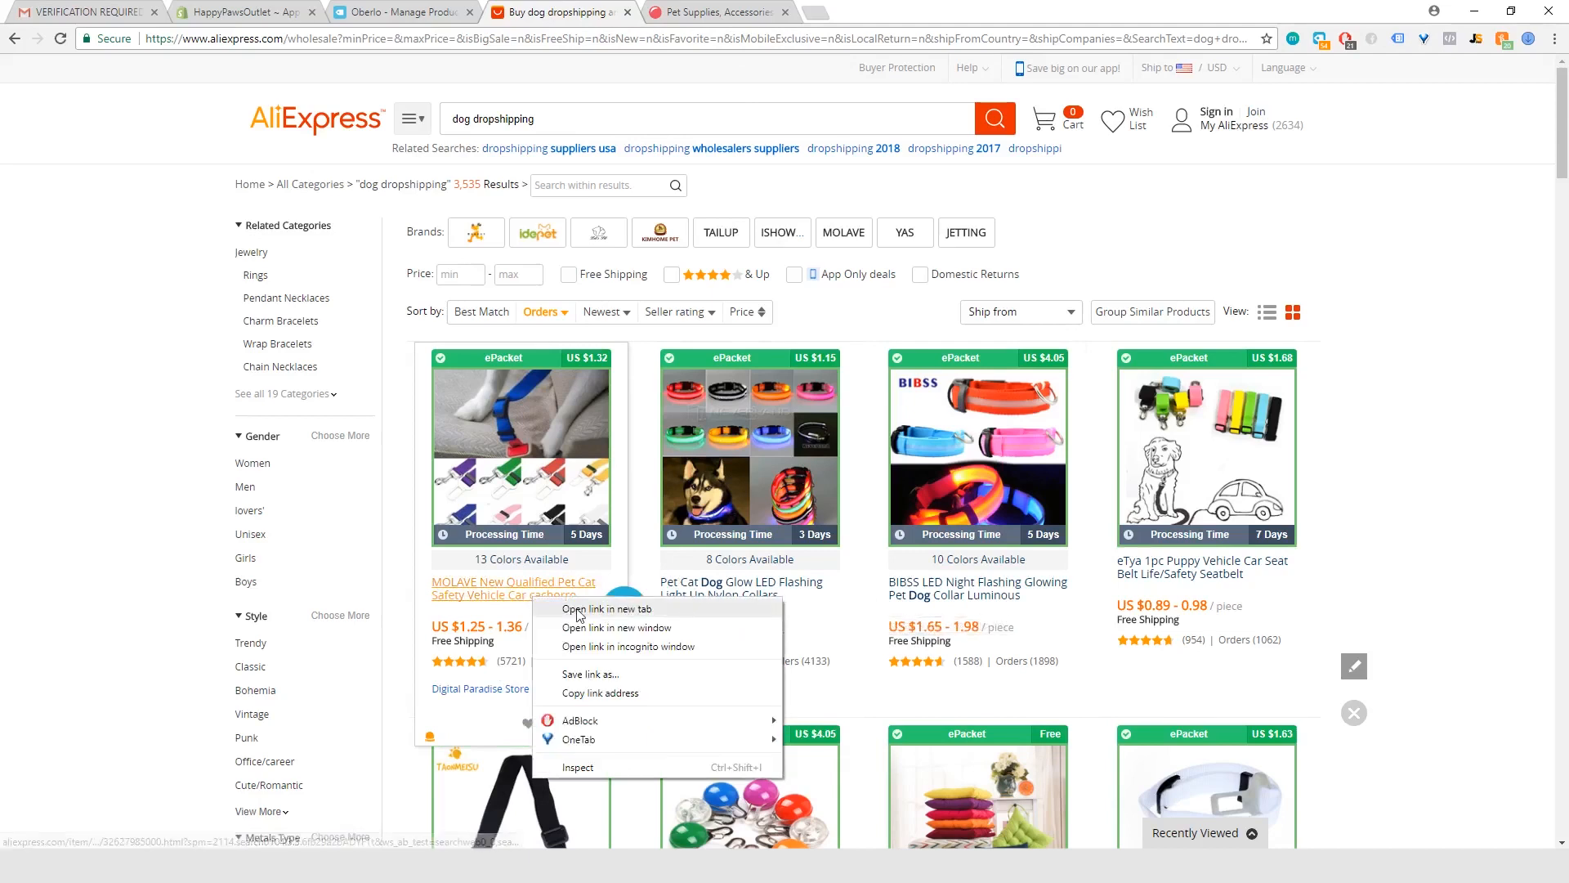
left_click(578, 613)
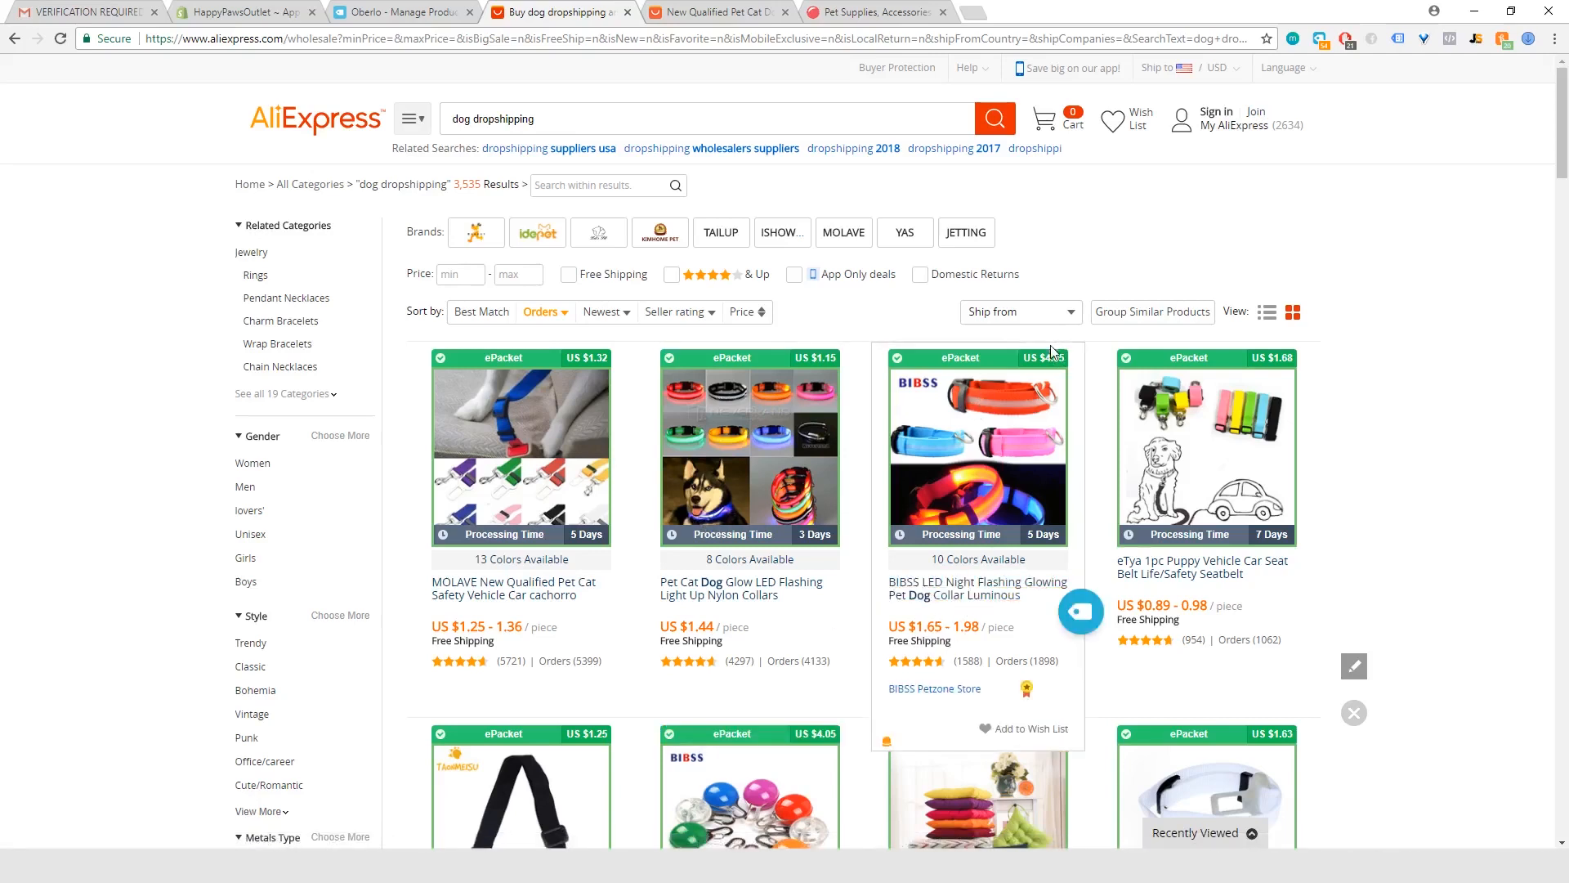
right_click(753, 595)
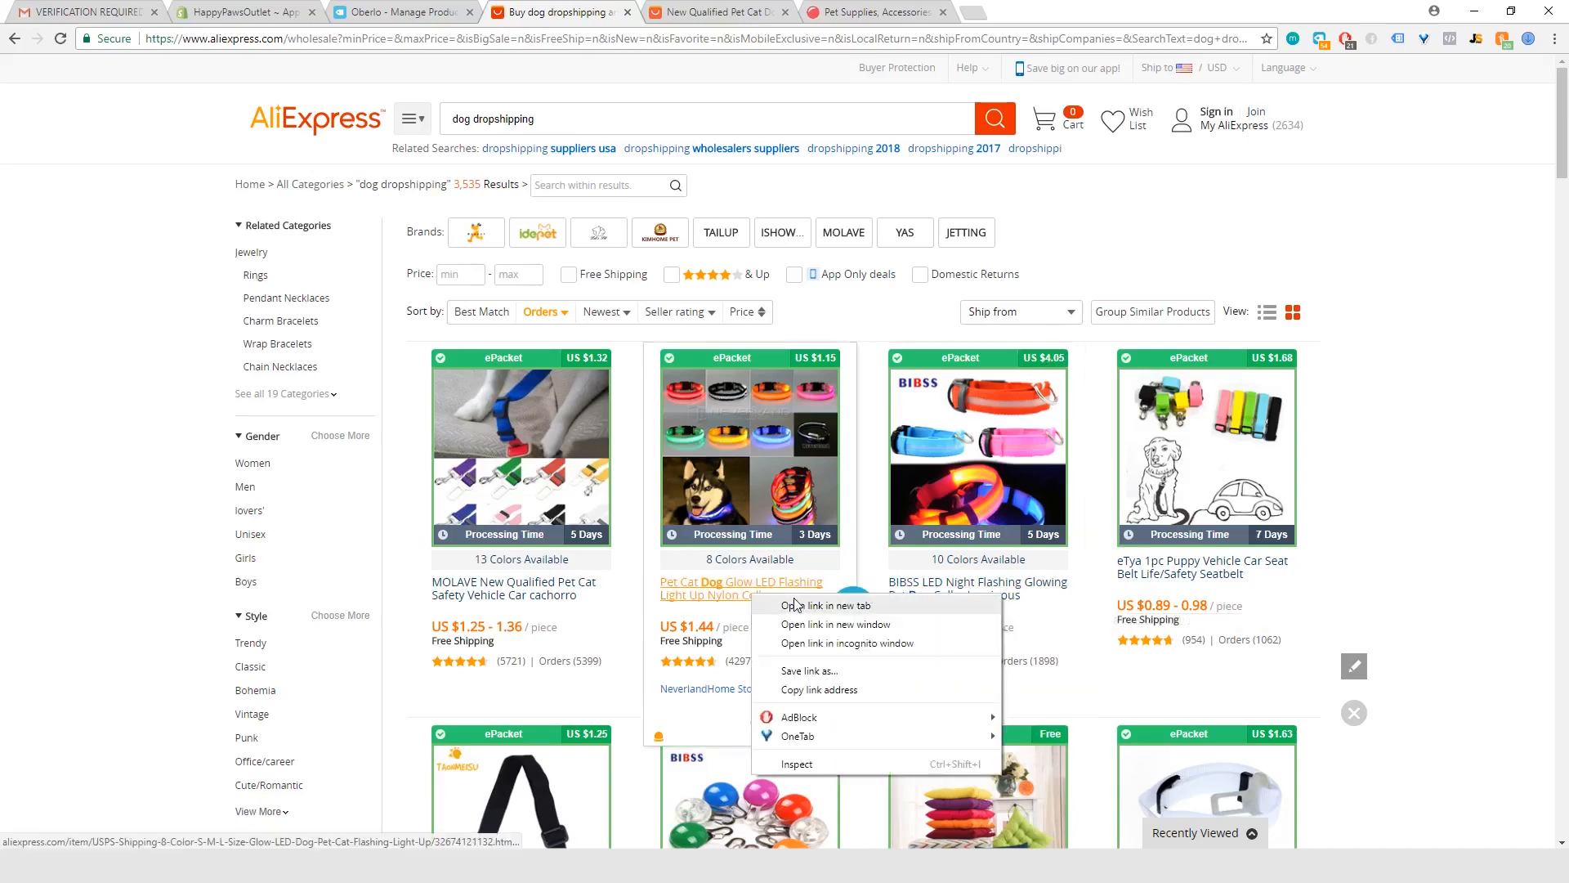
left_click(797, 603)
Find the OCARDIAN Adjustable Pet Dog Puppy Cat Cute Neck Collar in the results and open it in a new tab.
scroll(796, 605, "down", 2)
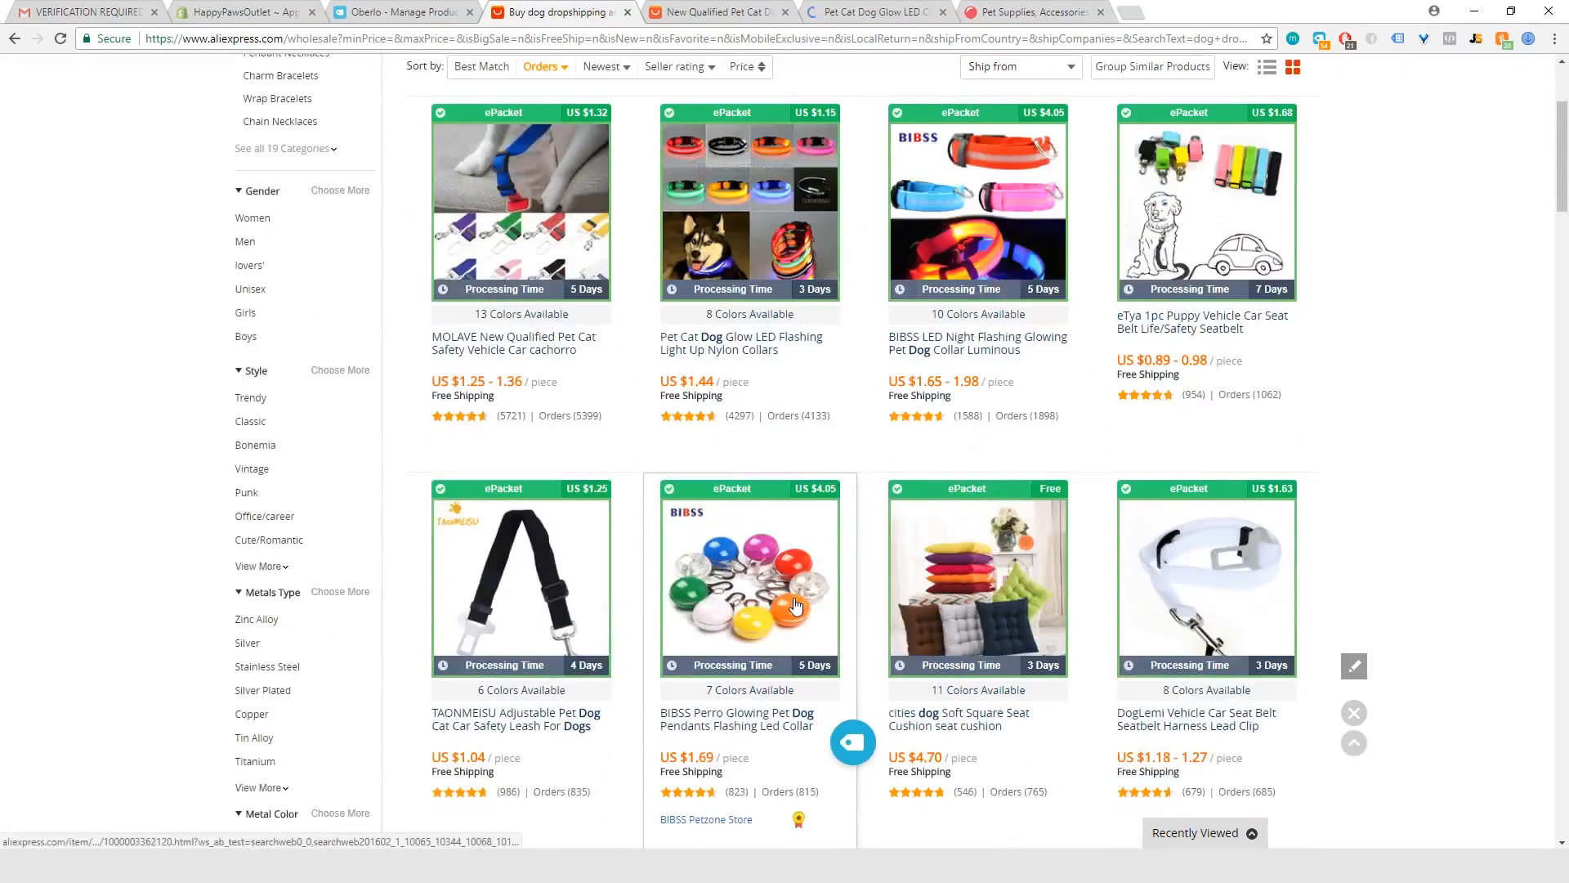
scroll(797, 605, "down", 5)
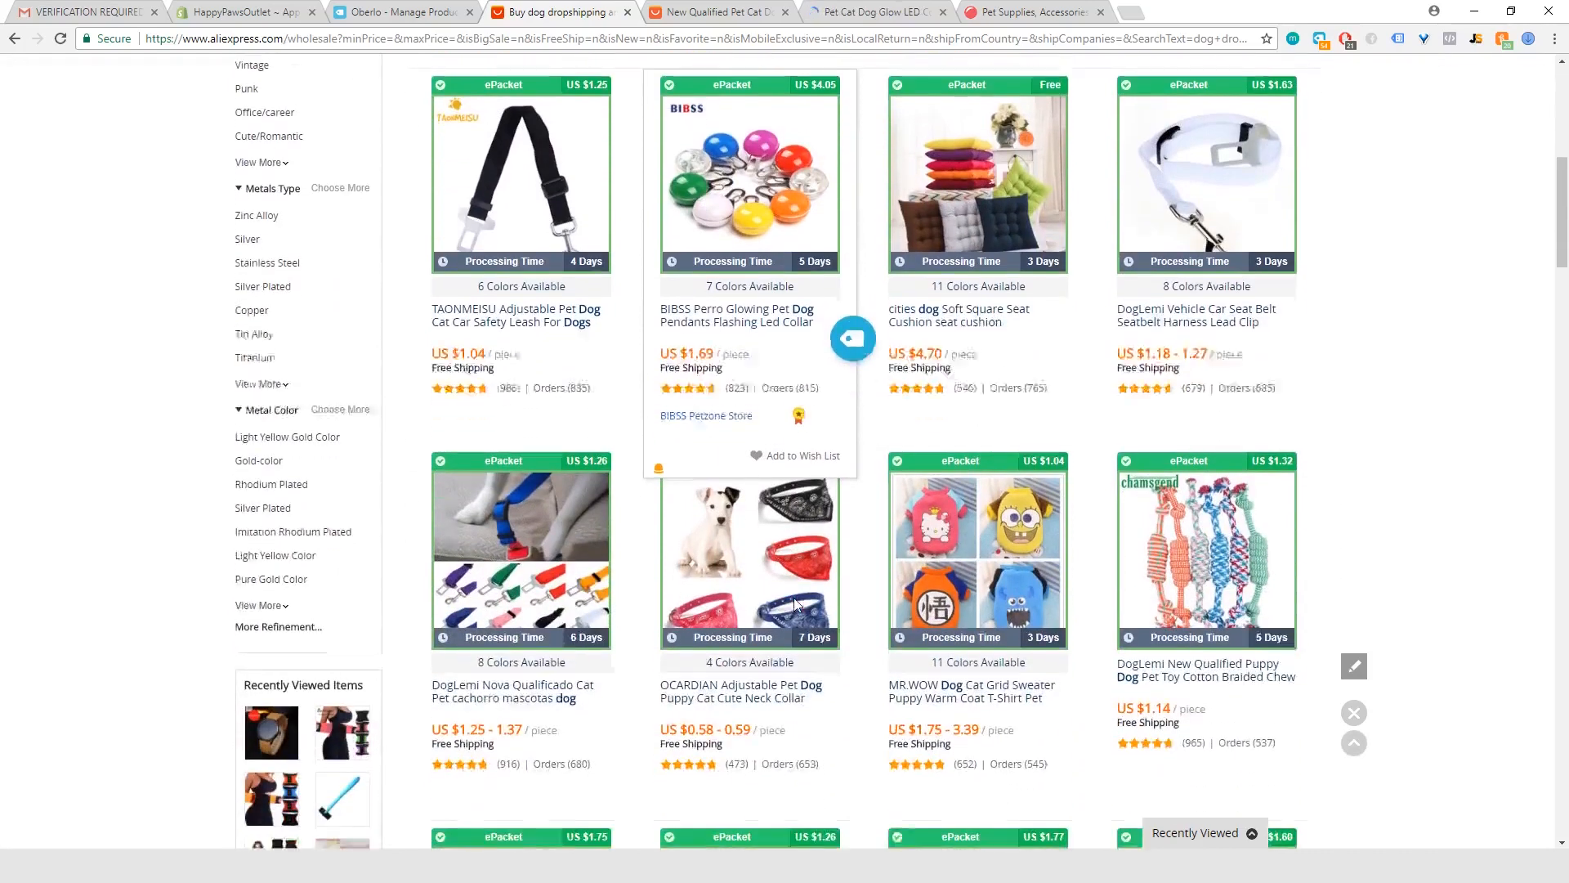
scroll(797, 604, "down", 1)
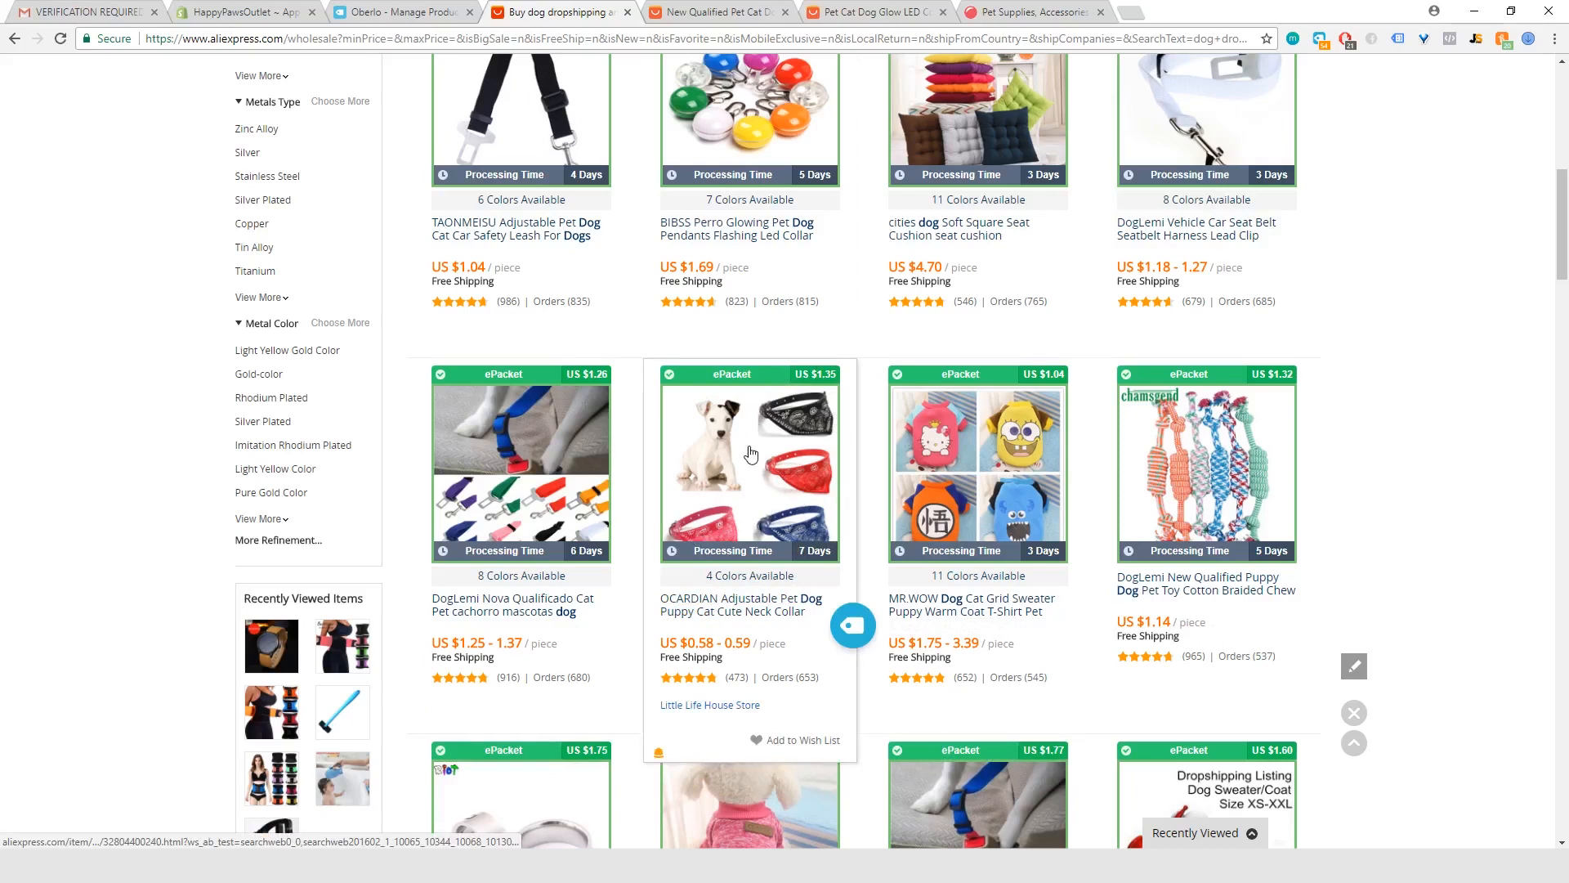
right_click(770, 616)
left_click(791, 625)
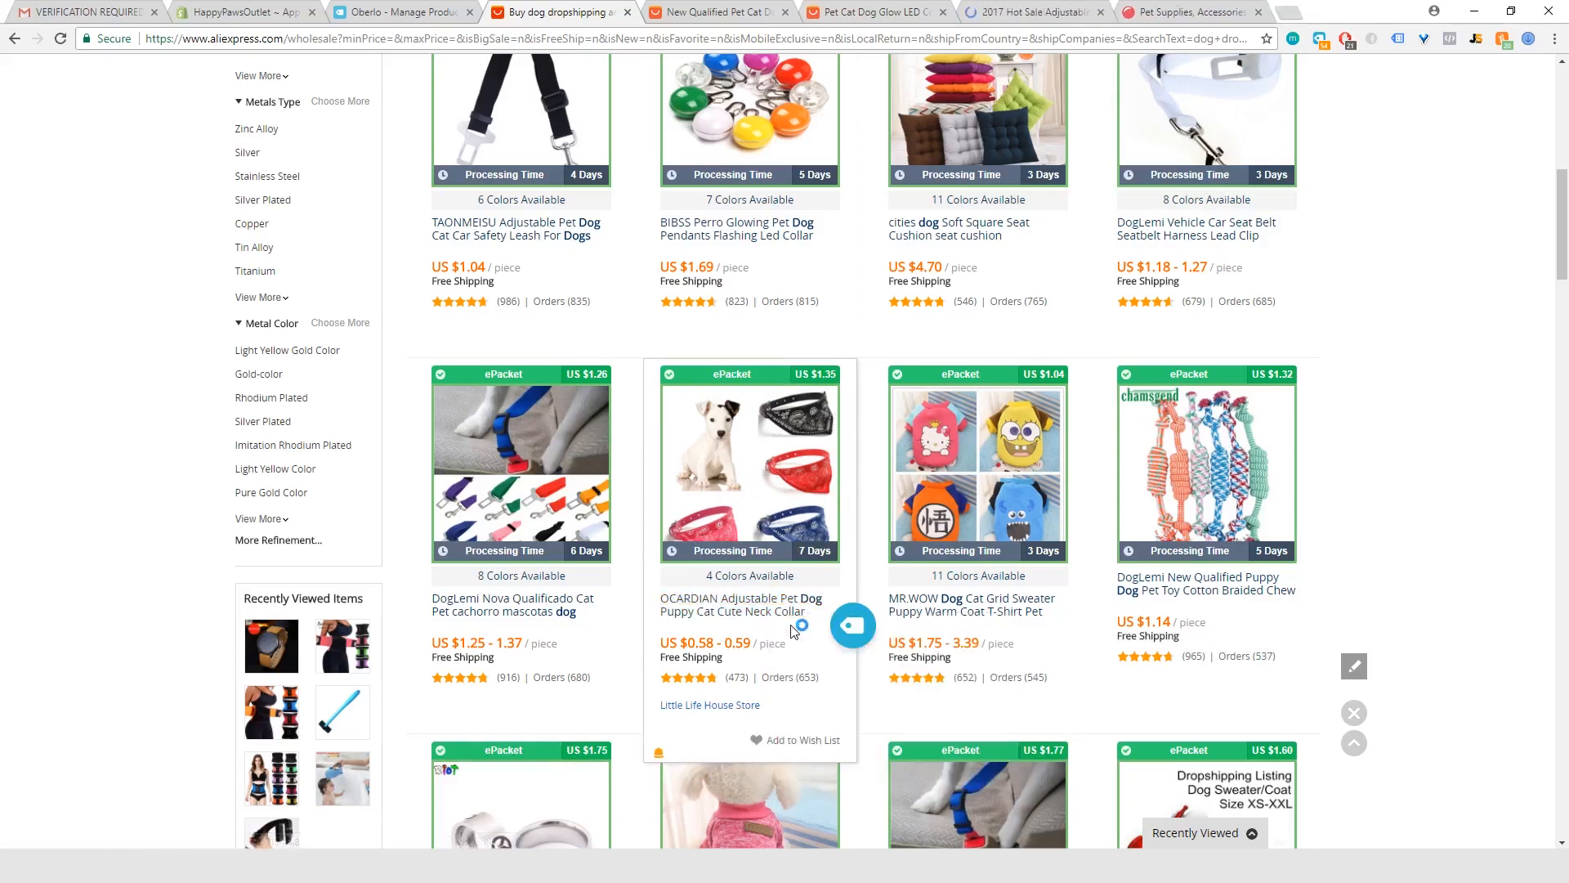
Find the MOLAVE New Qualified 250ml Foldable Water Bottle further down the results and open it in a new tab.
scroll(695, 572, "down", 1)
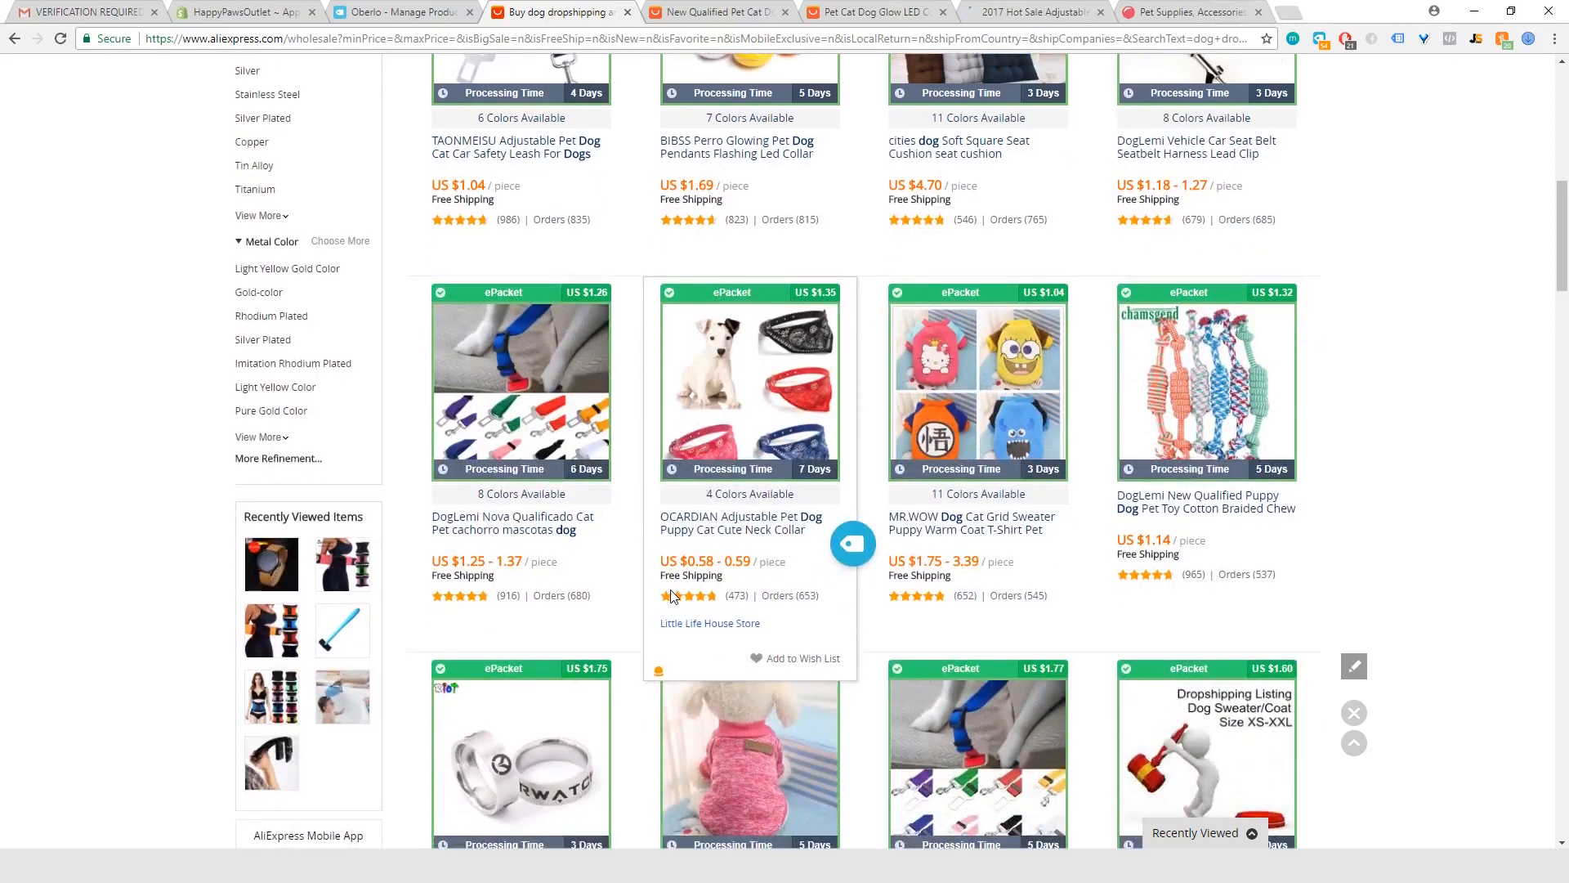
scroll(670, 594, "down", 3)
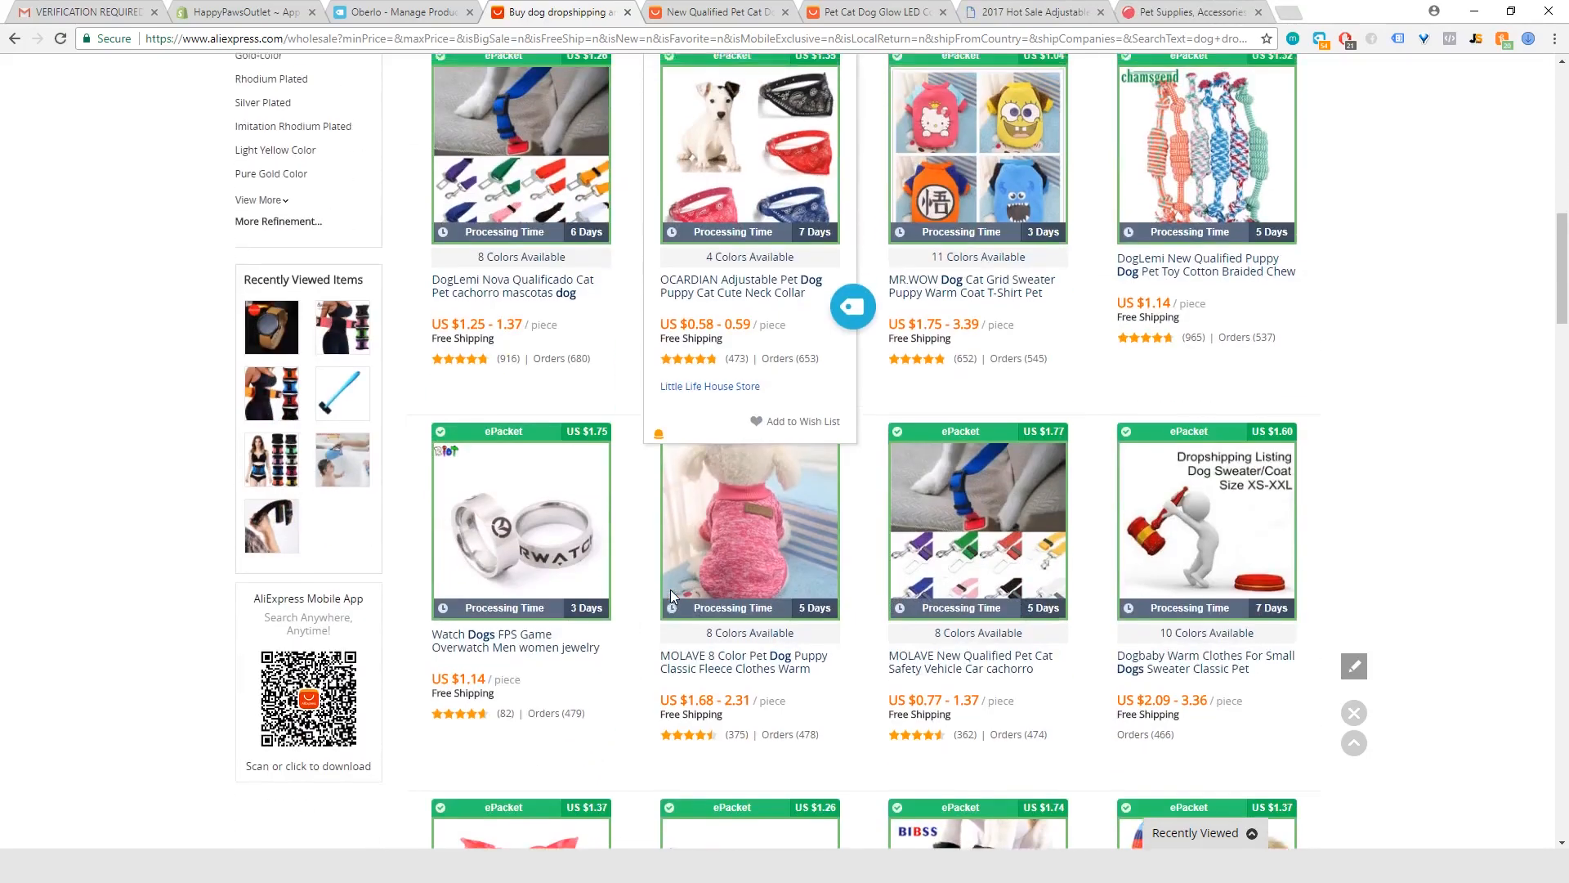
scroll(670, 595, "down", 2)
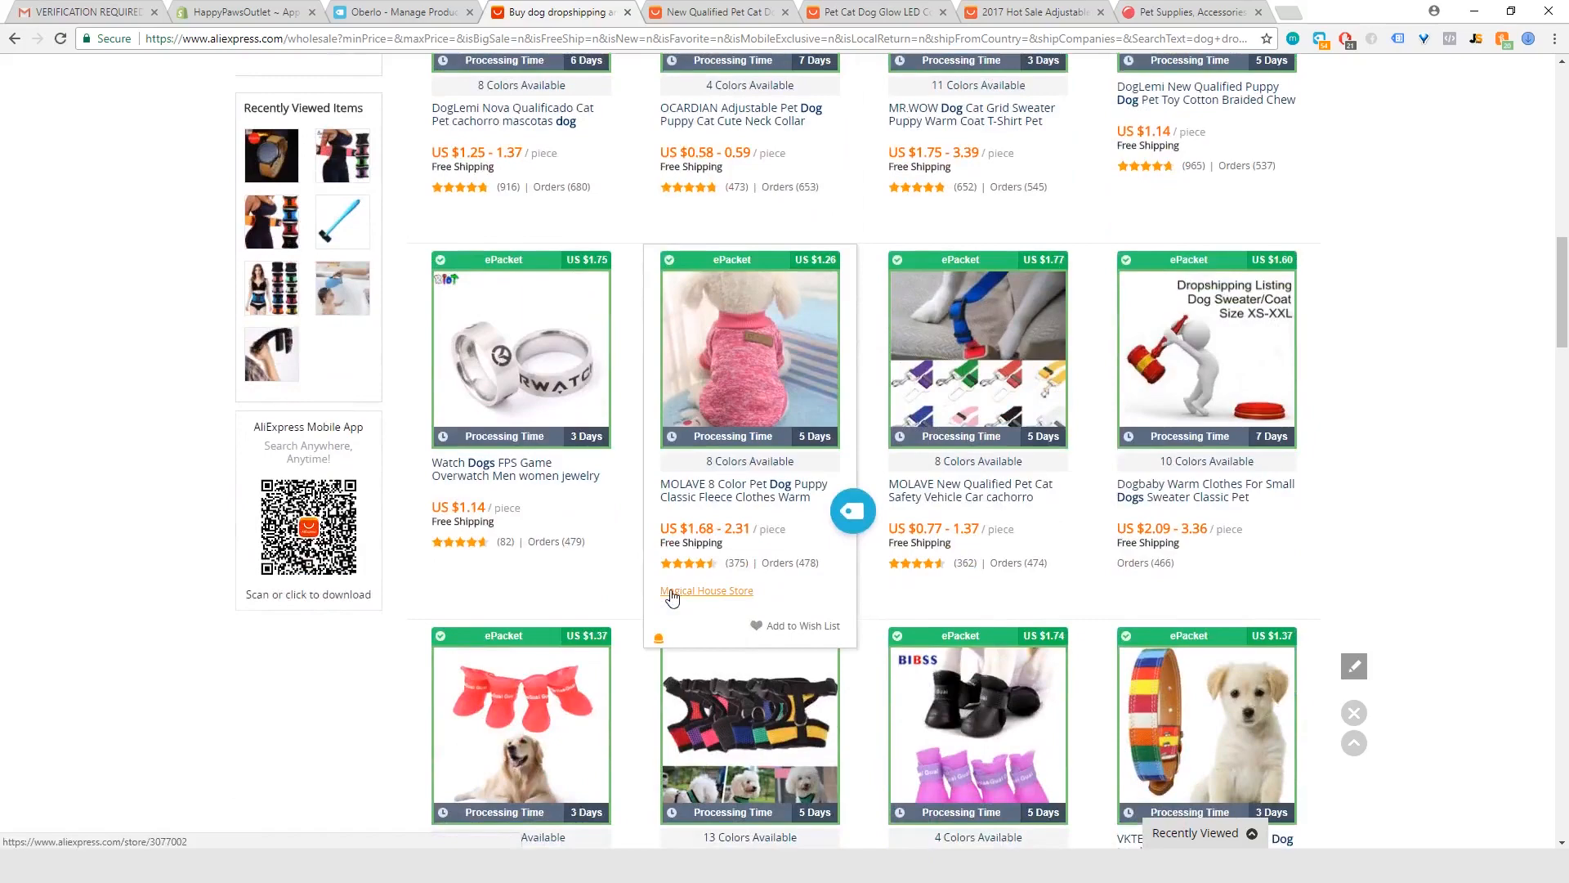
scroll(672, 597, "down", 5)
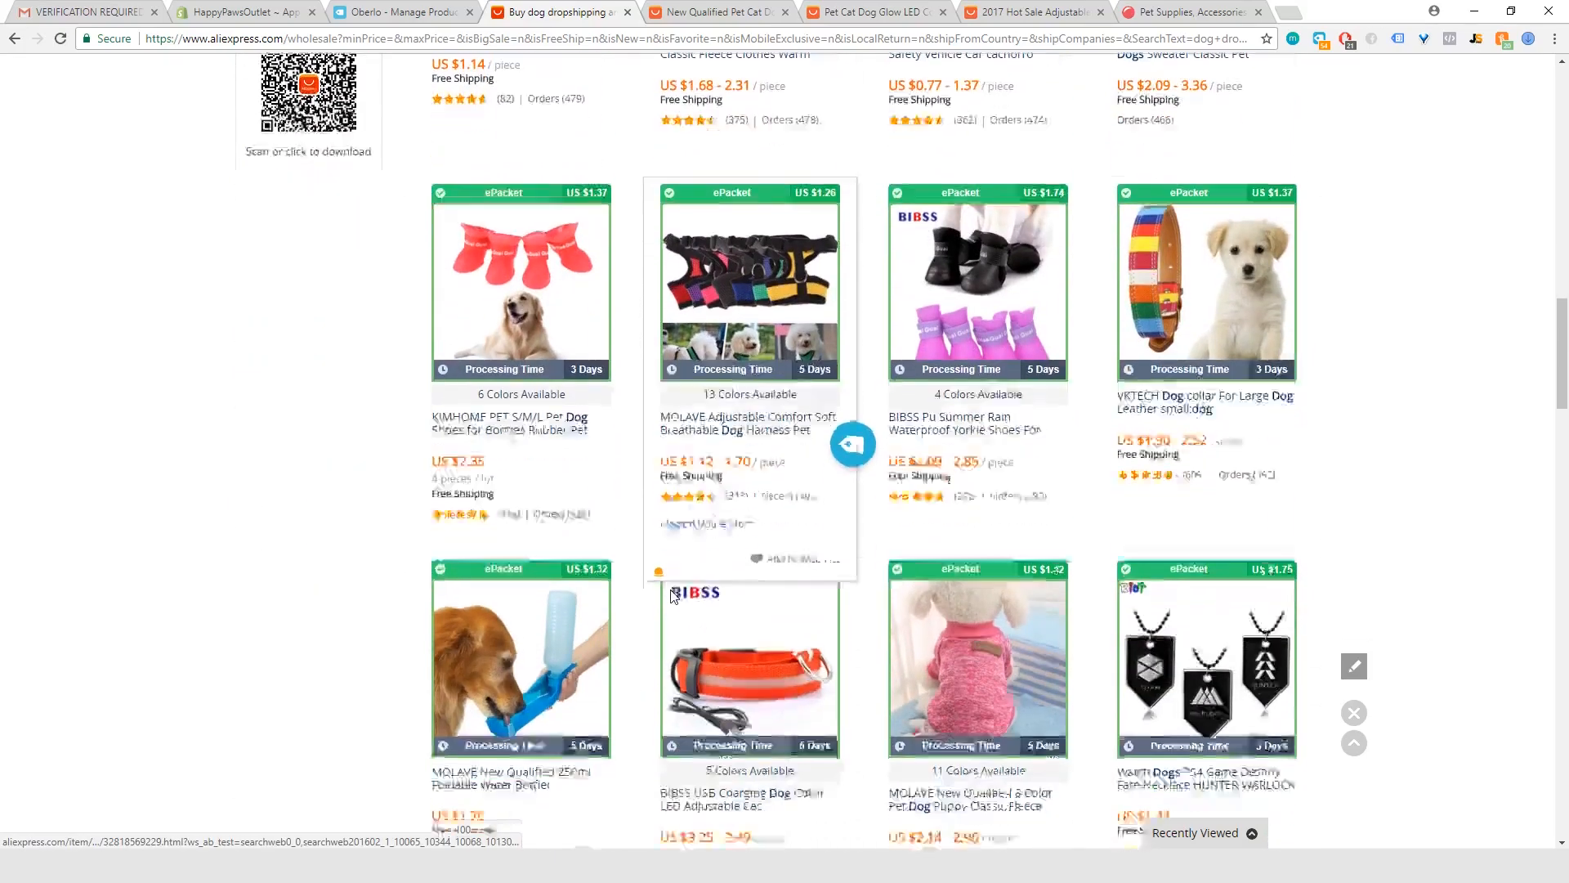
scroll(671, 597, "down", 2)
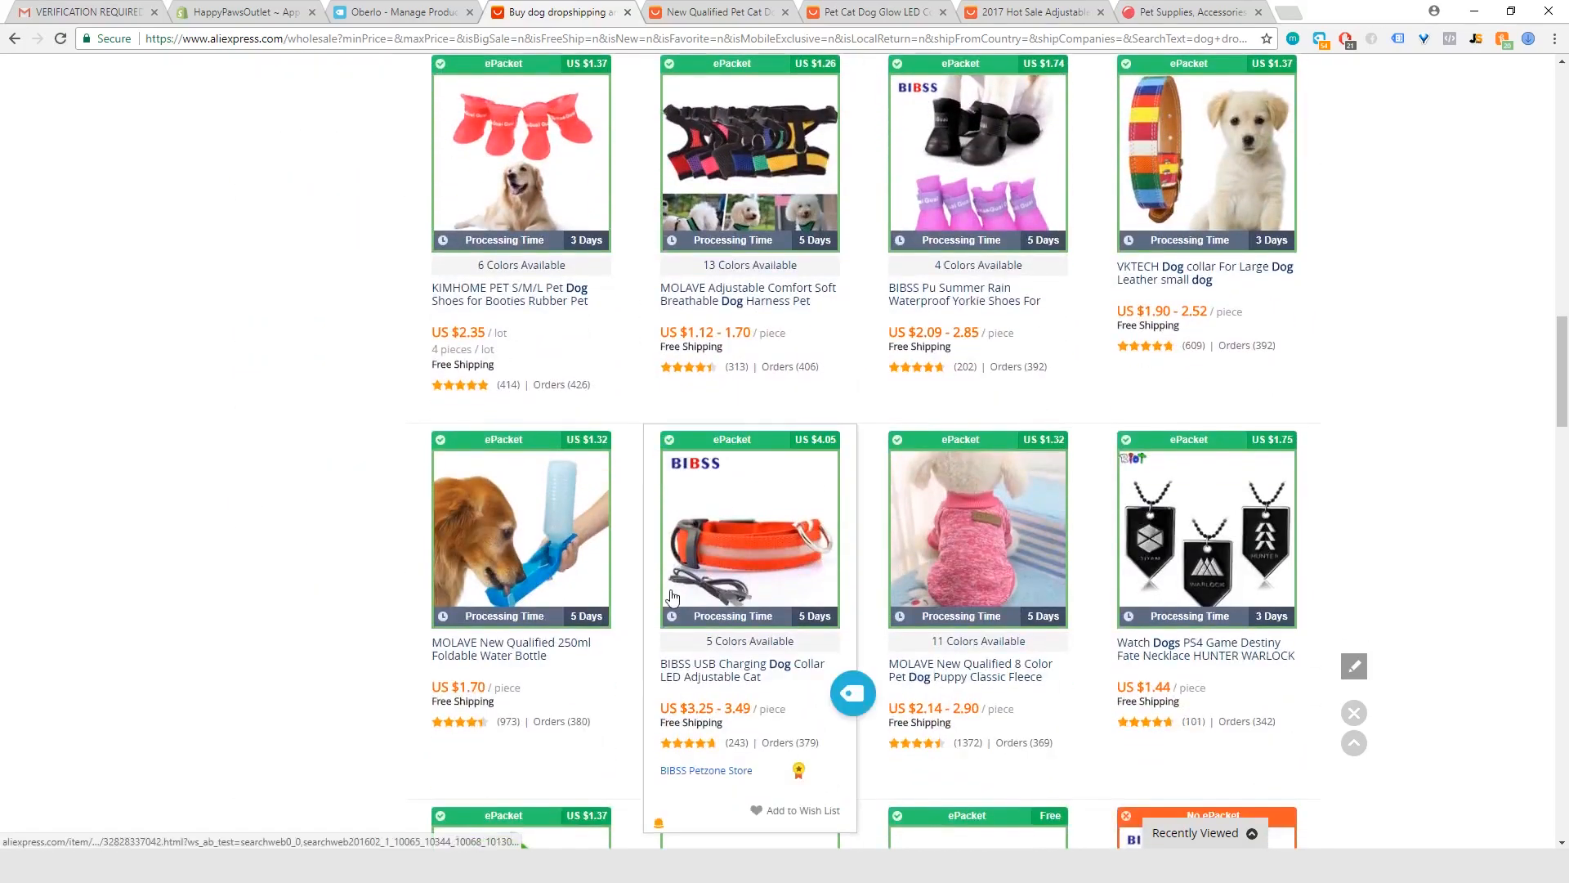
right_click(520, 661)
left_click(569, 672)
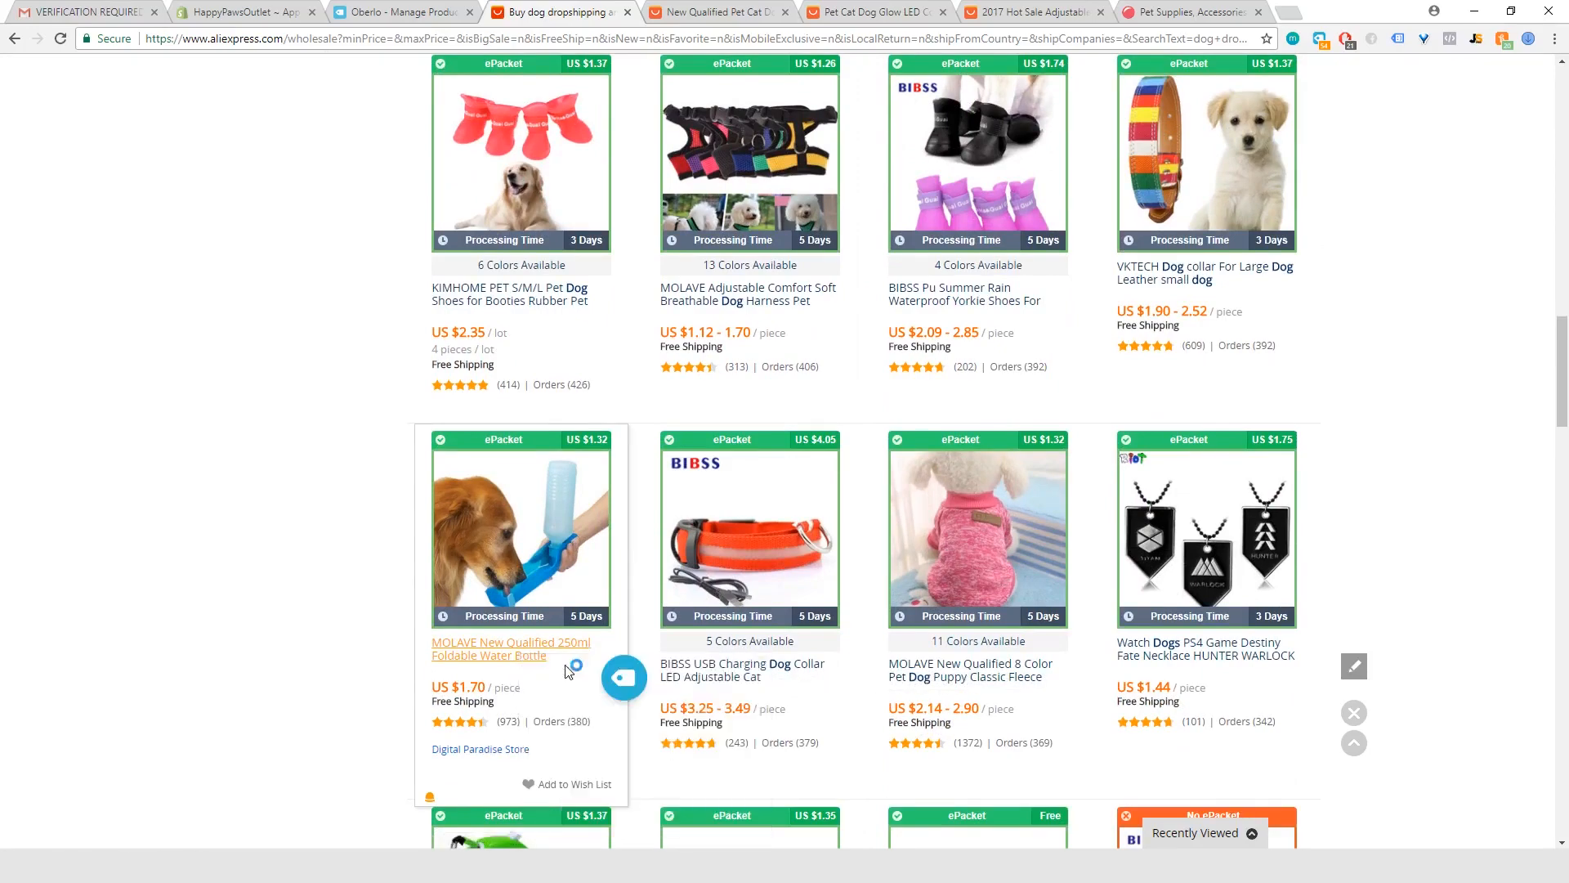
Find the MOLAVE New Qualified Durability Trouble-Free Outdoor water fountain further down the results and open it in a new tab.
scroll(569, 670, "down", 1)
scroll(570, 670, "down", 5)
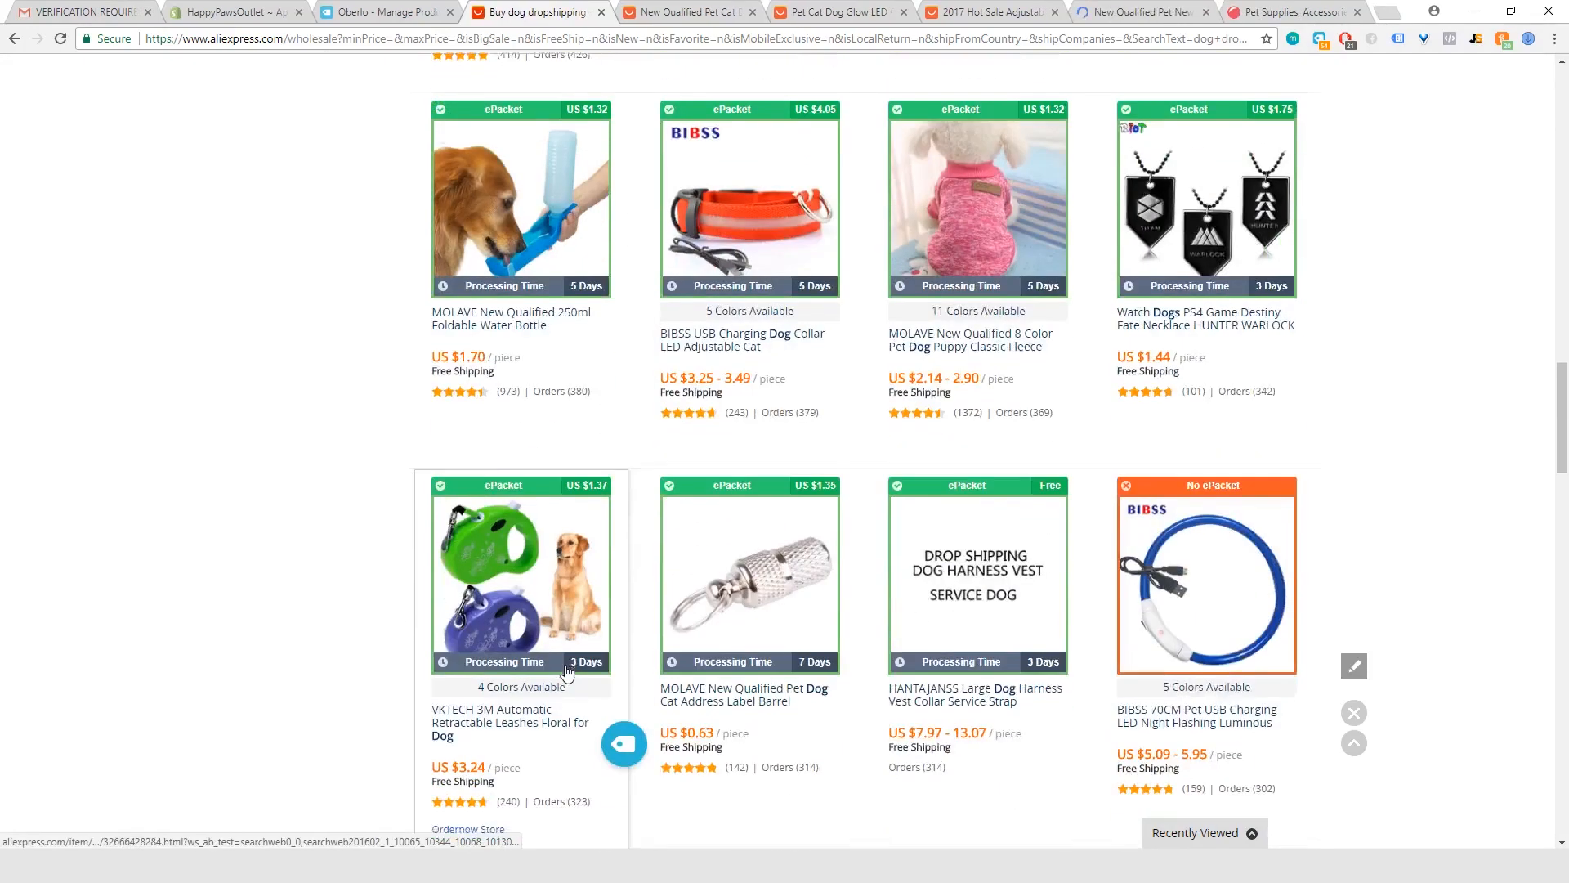
scroll(566, 670, "down", 1)
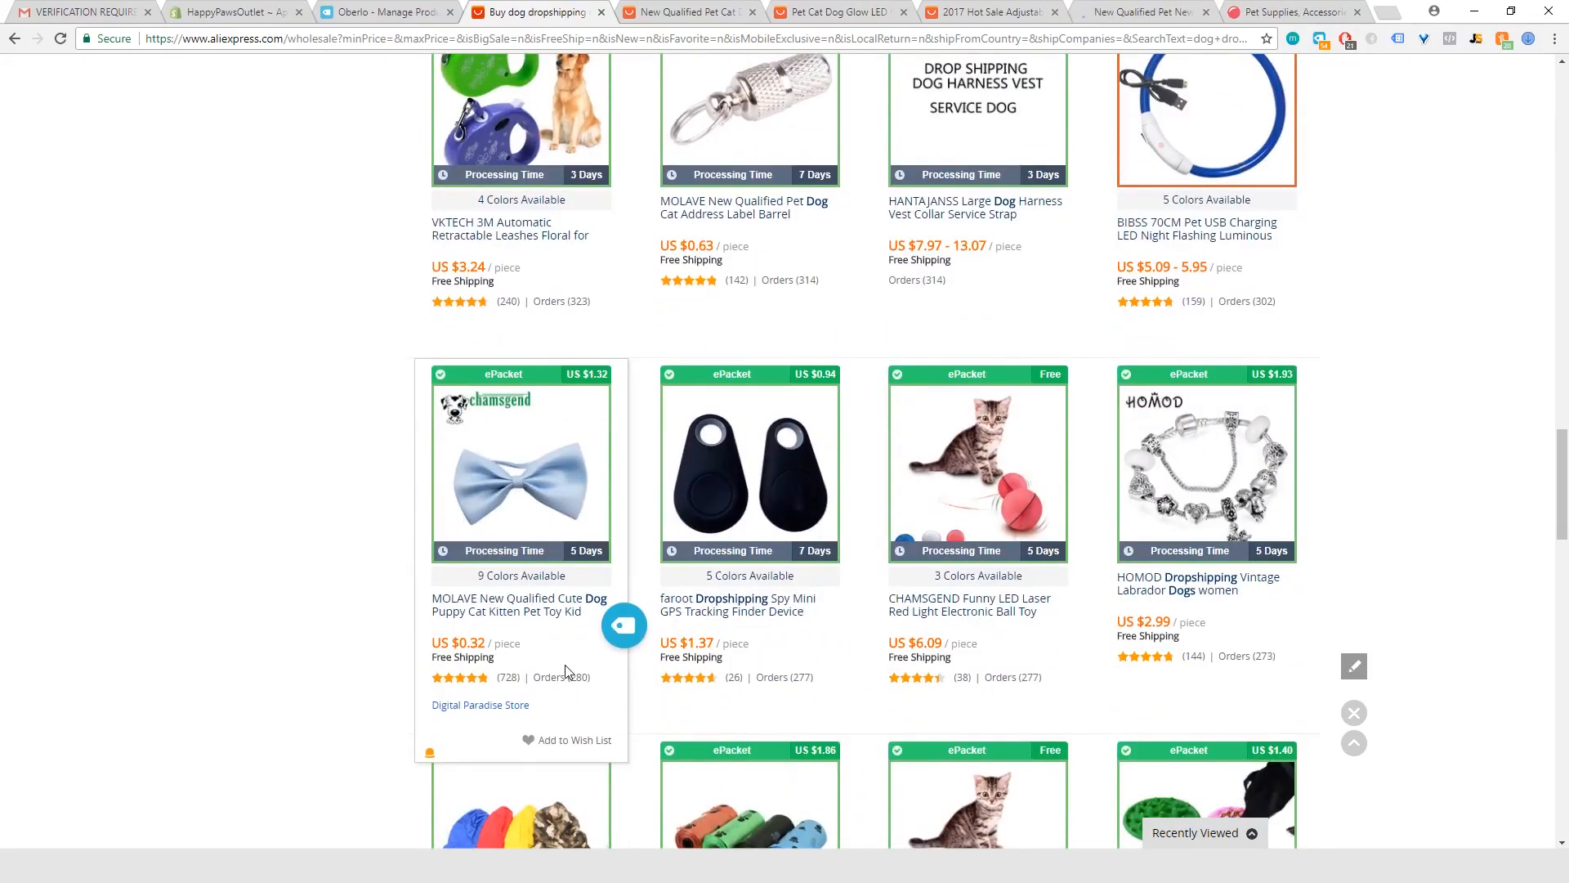
scroll(566, 670, "down", 5)
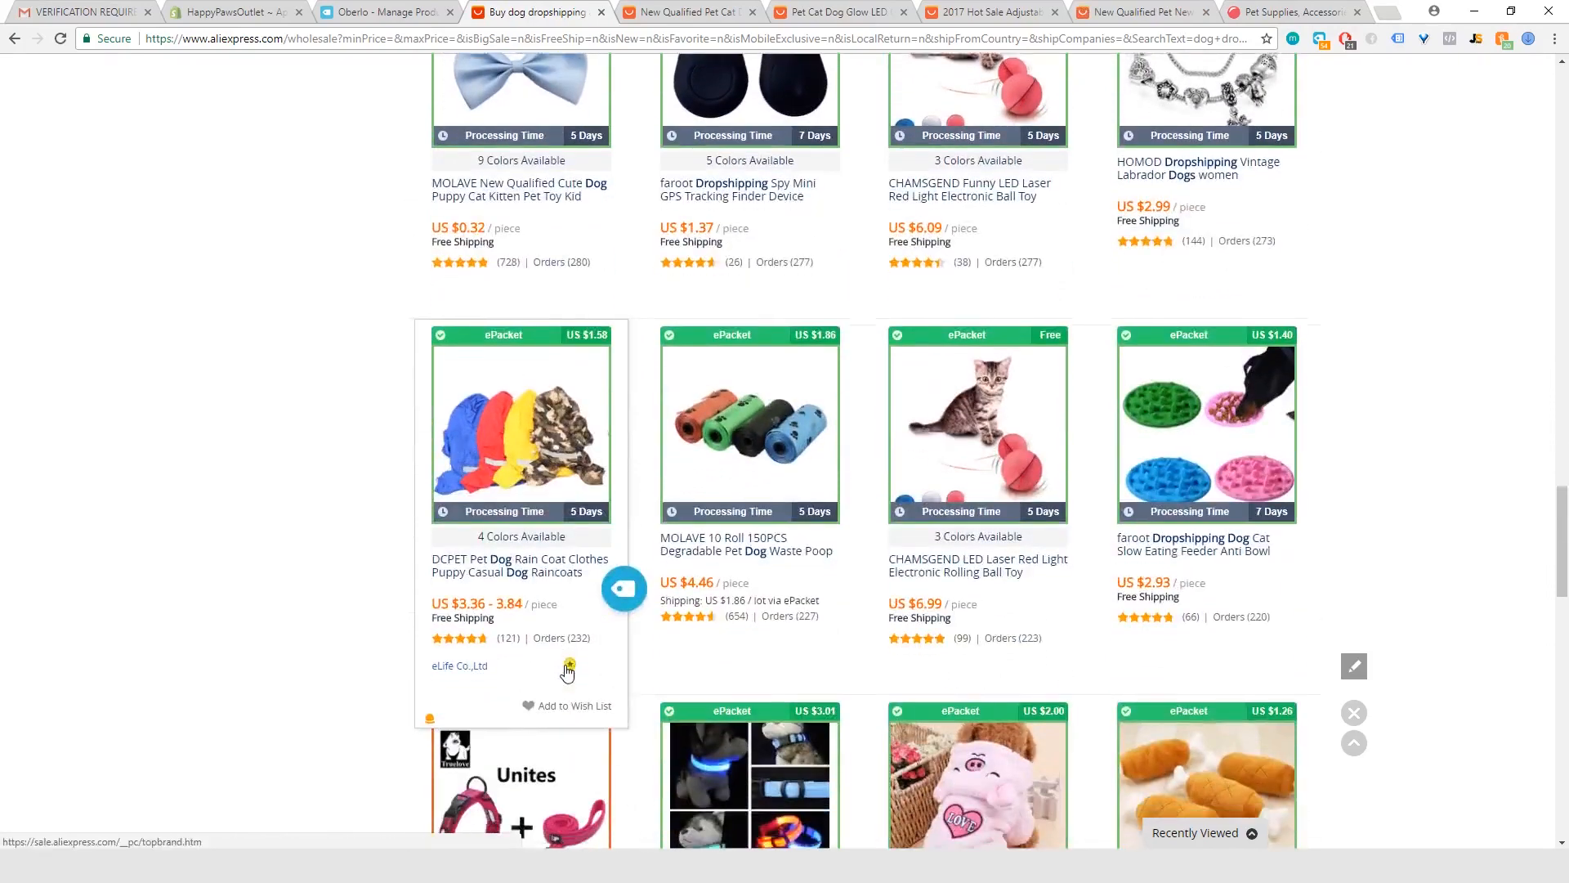
scroll(568, 671, "down", 4)
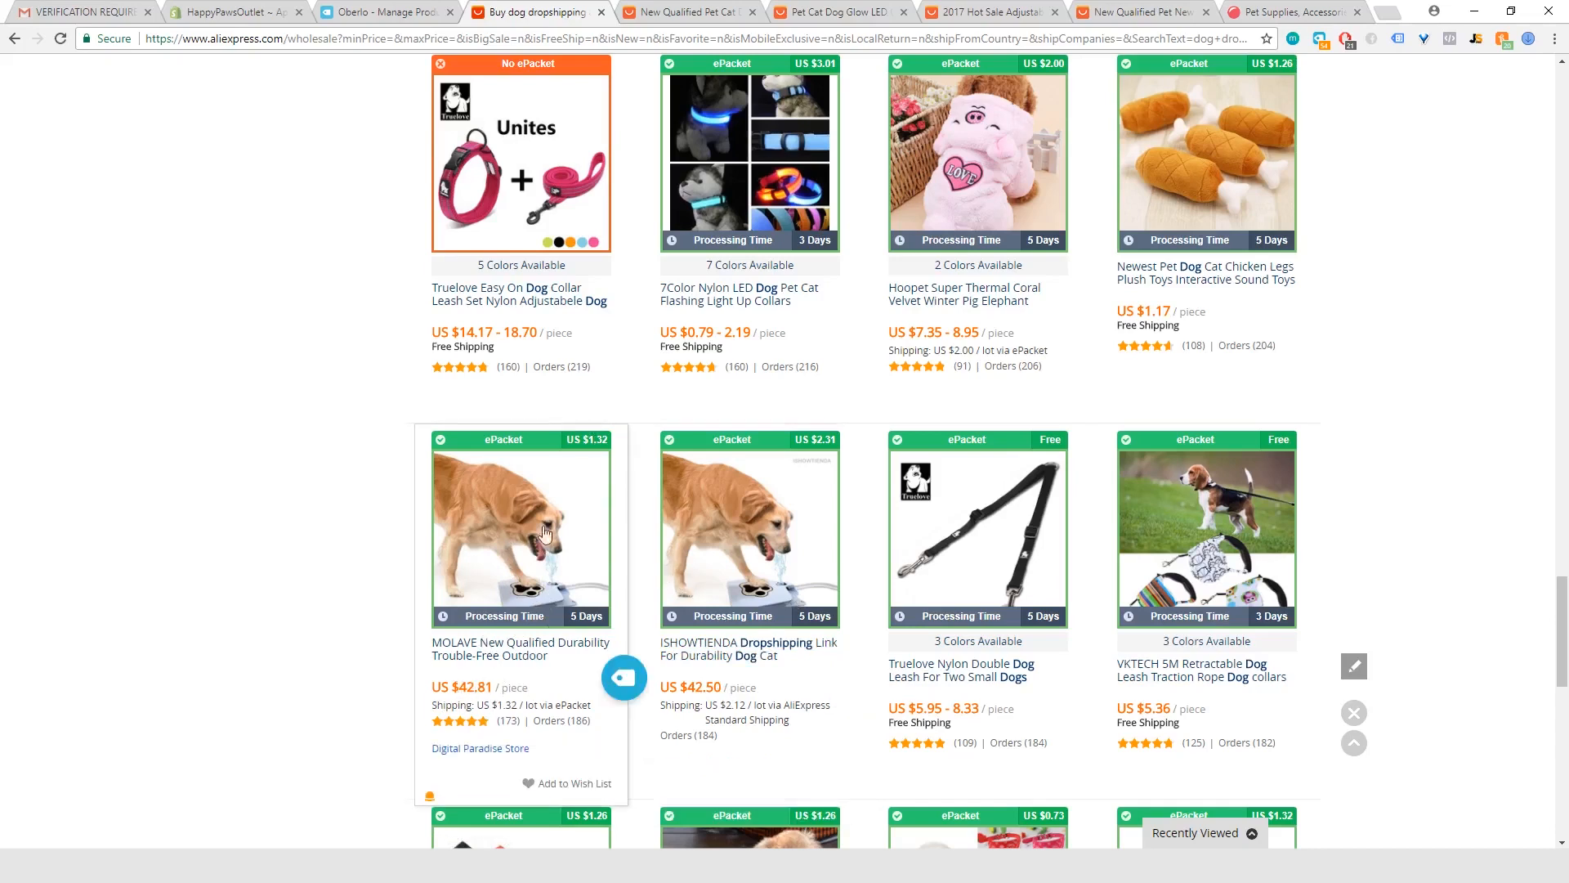
right_click(520, 651)
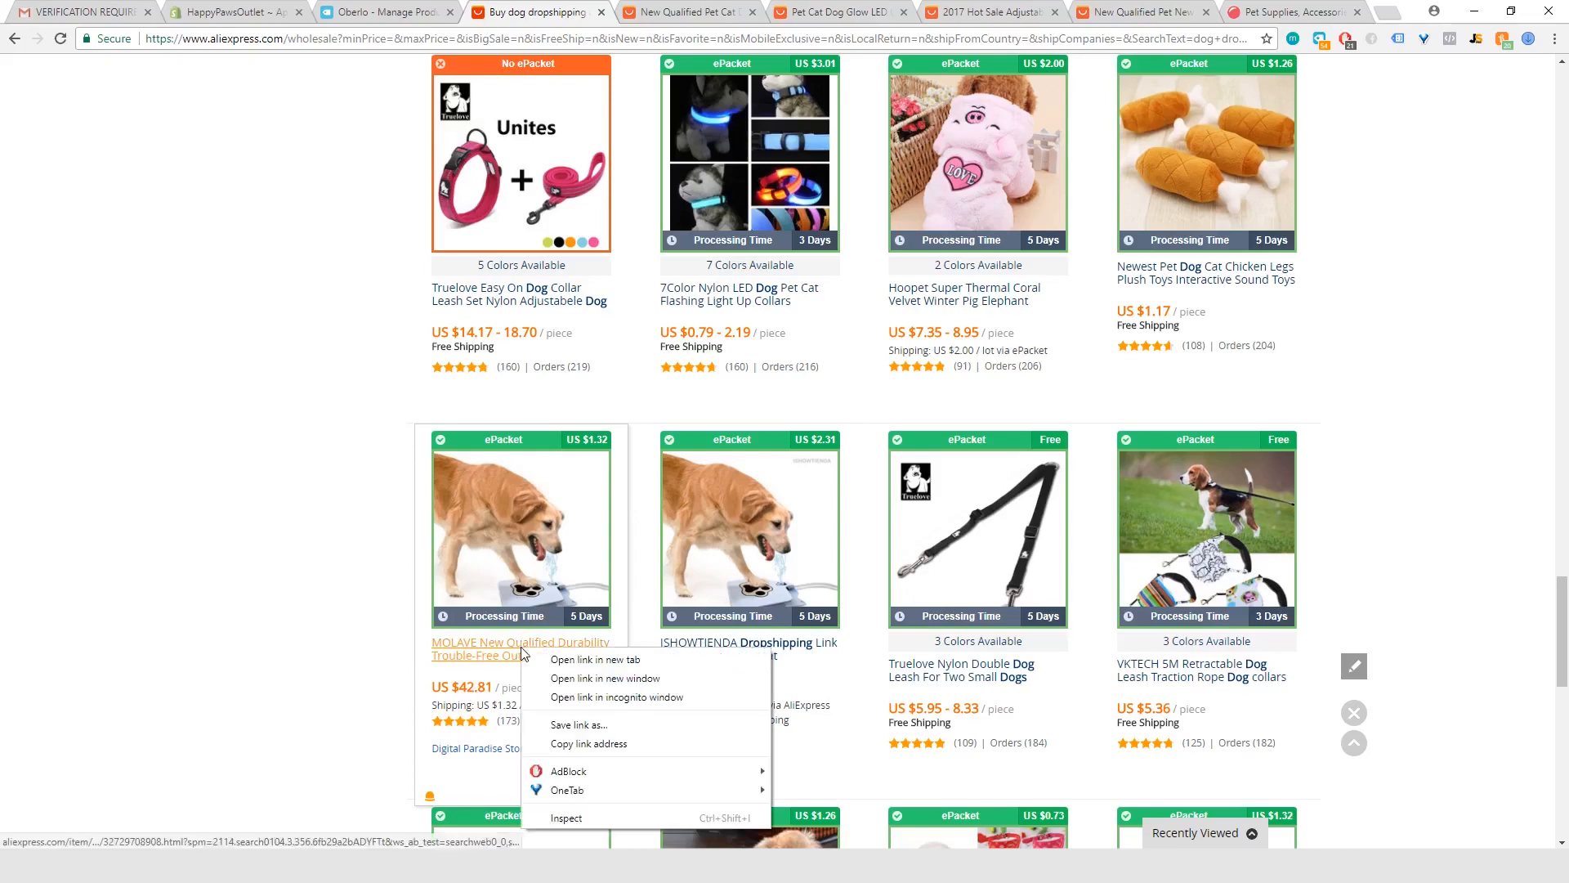
left_click(584, 660)
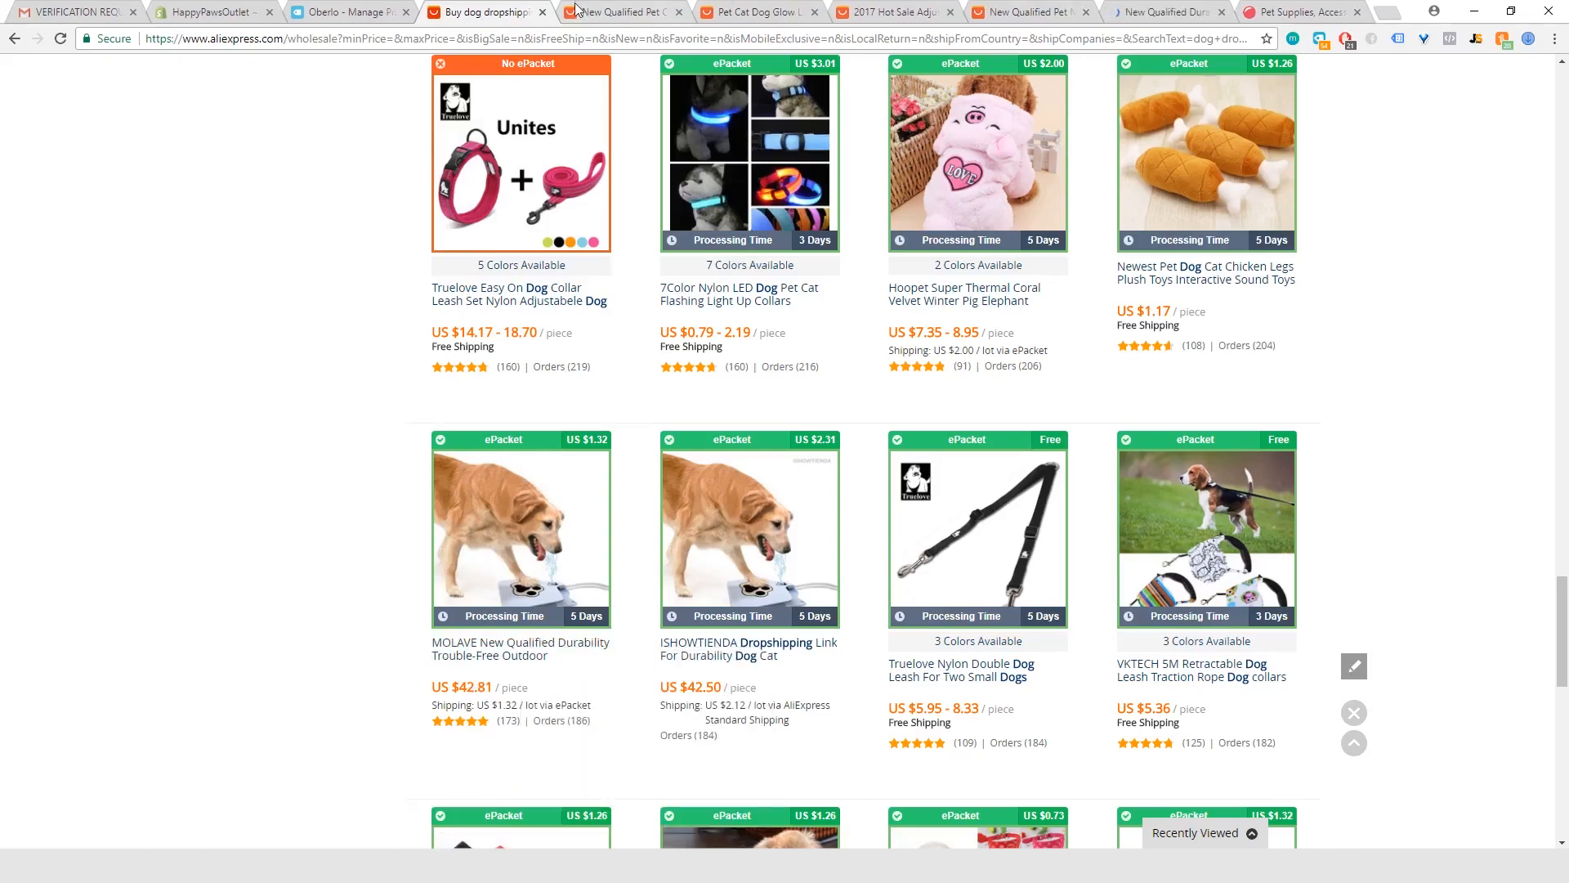
Review the Pet Cat Dog Safety Vehicle Car Seat Belt listing and its feedback, and add the product to the Oberlo import list.
left_click(608, 18)
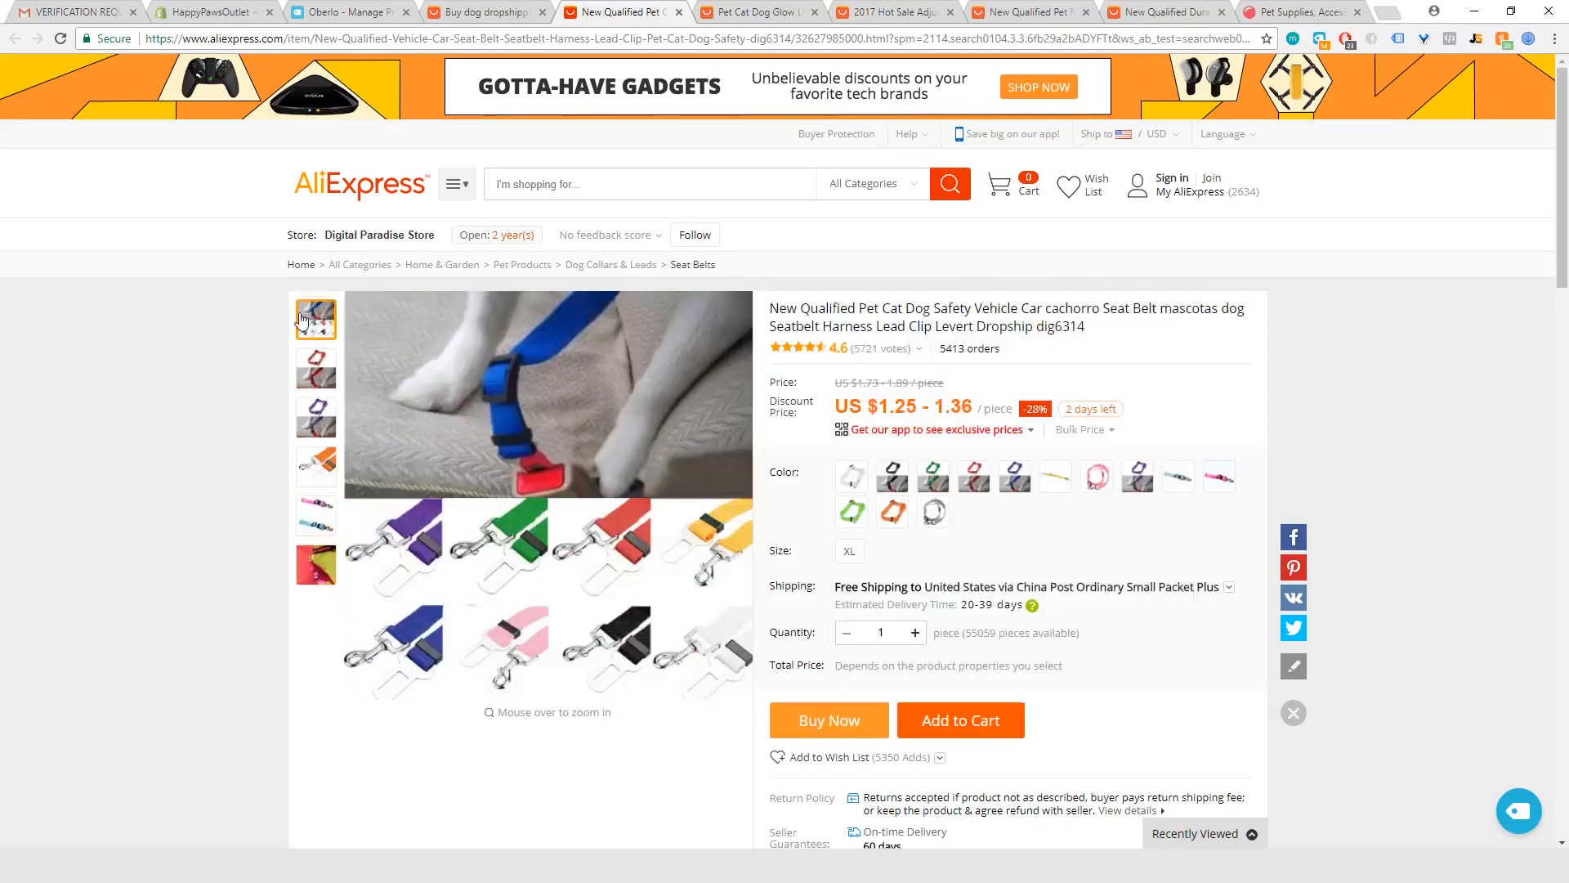
scroll(237, 477, "down", 3)
scroll(237, 477, "down", 20)
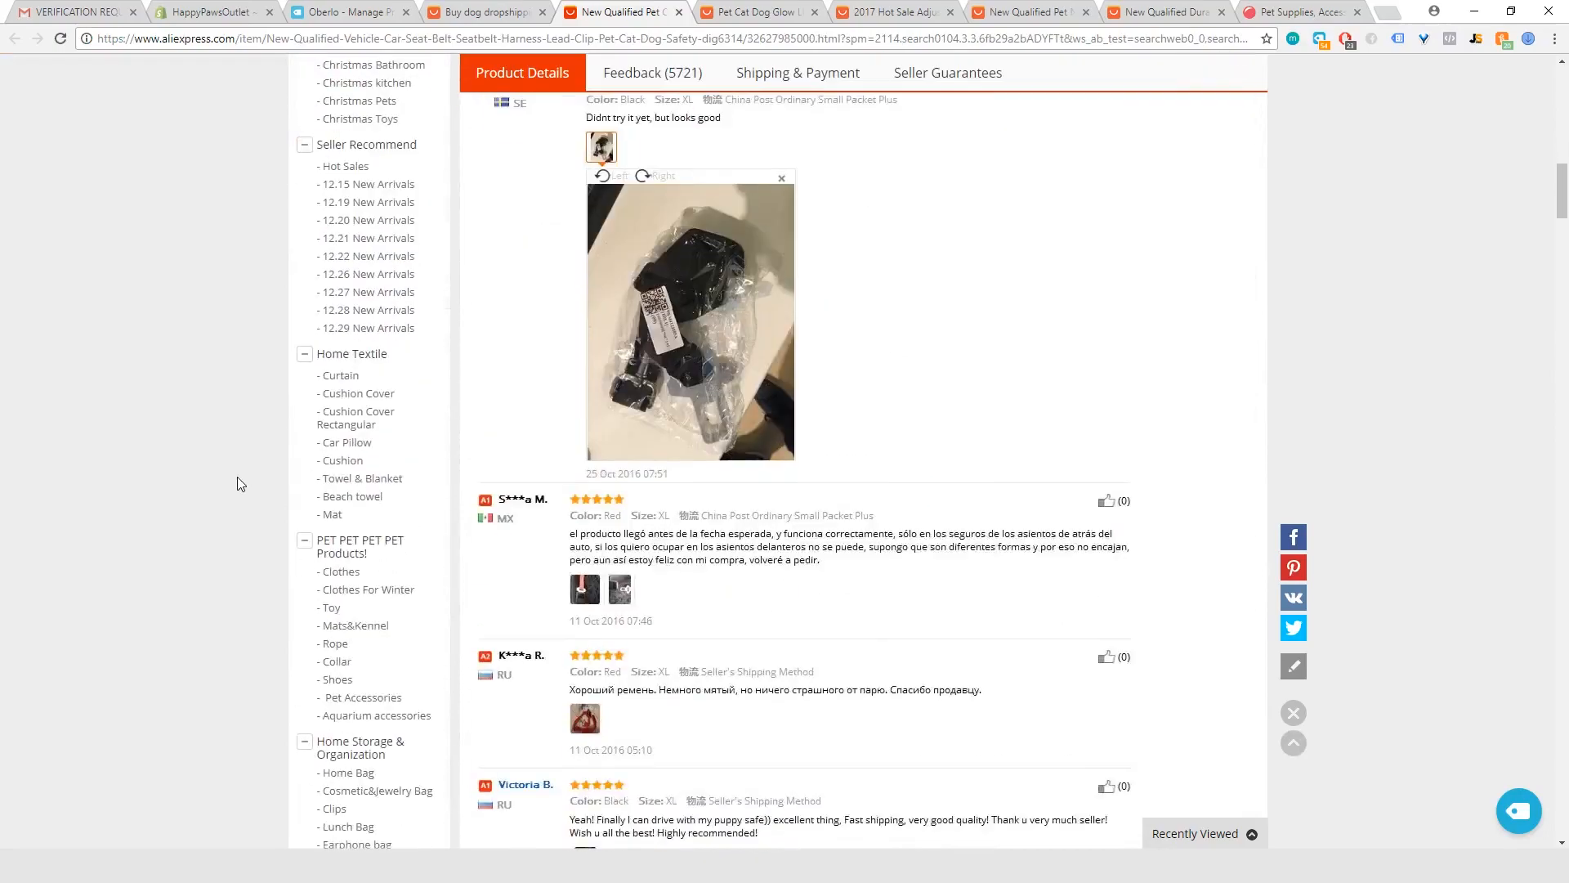
scroll(237, 477, "up", 15)
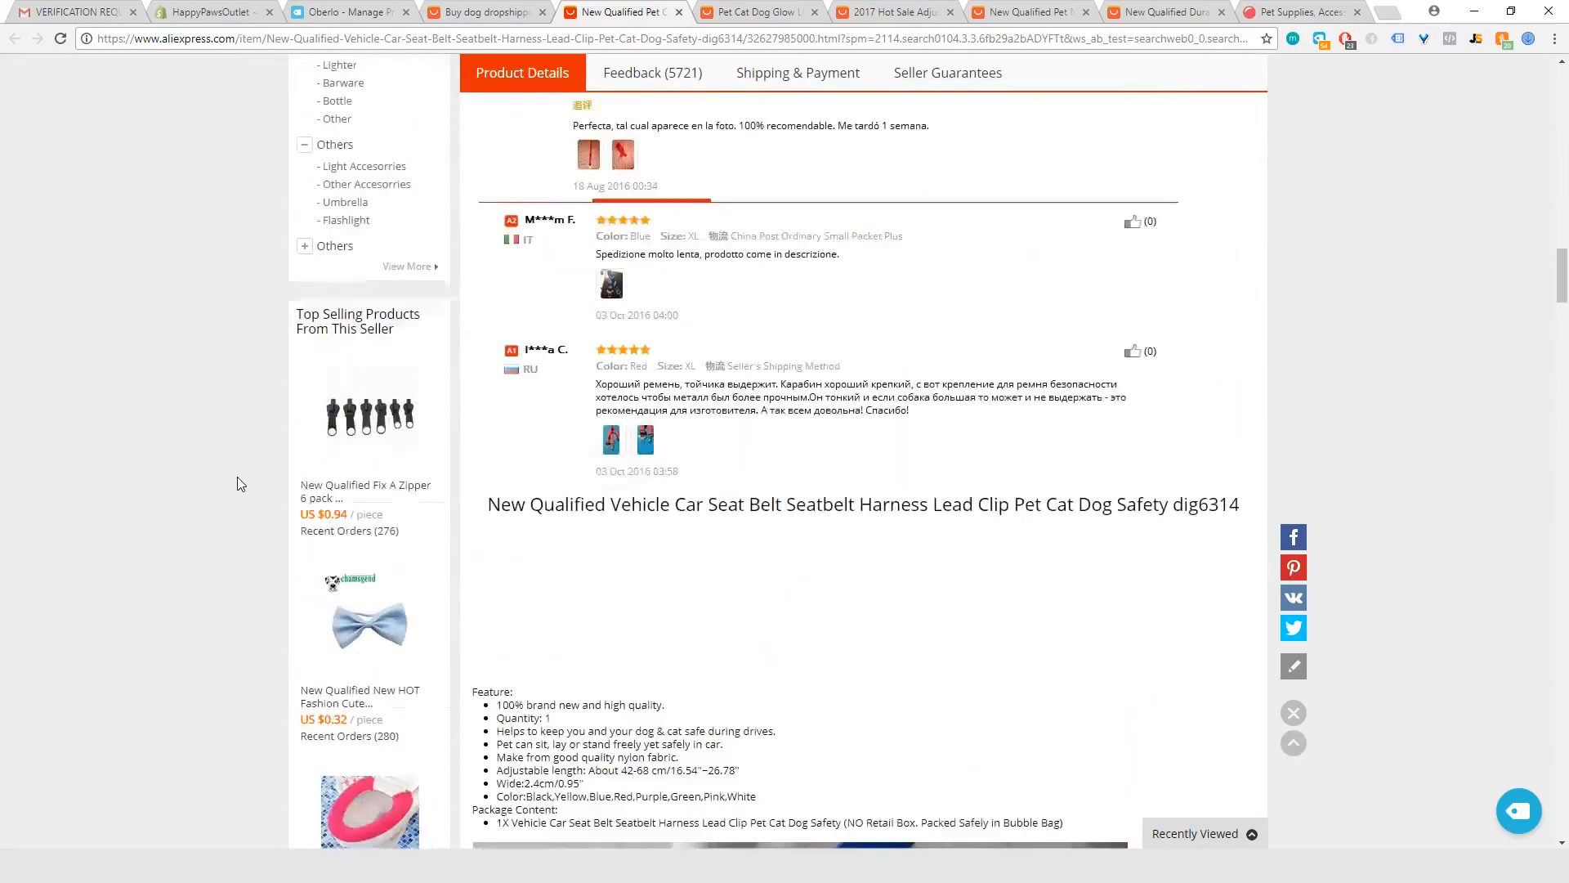
scroll(237, 477, "up", 7)
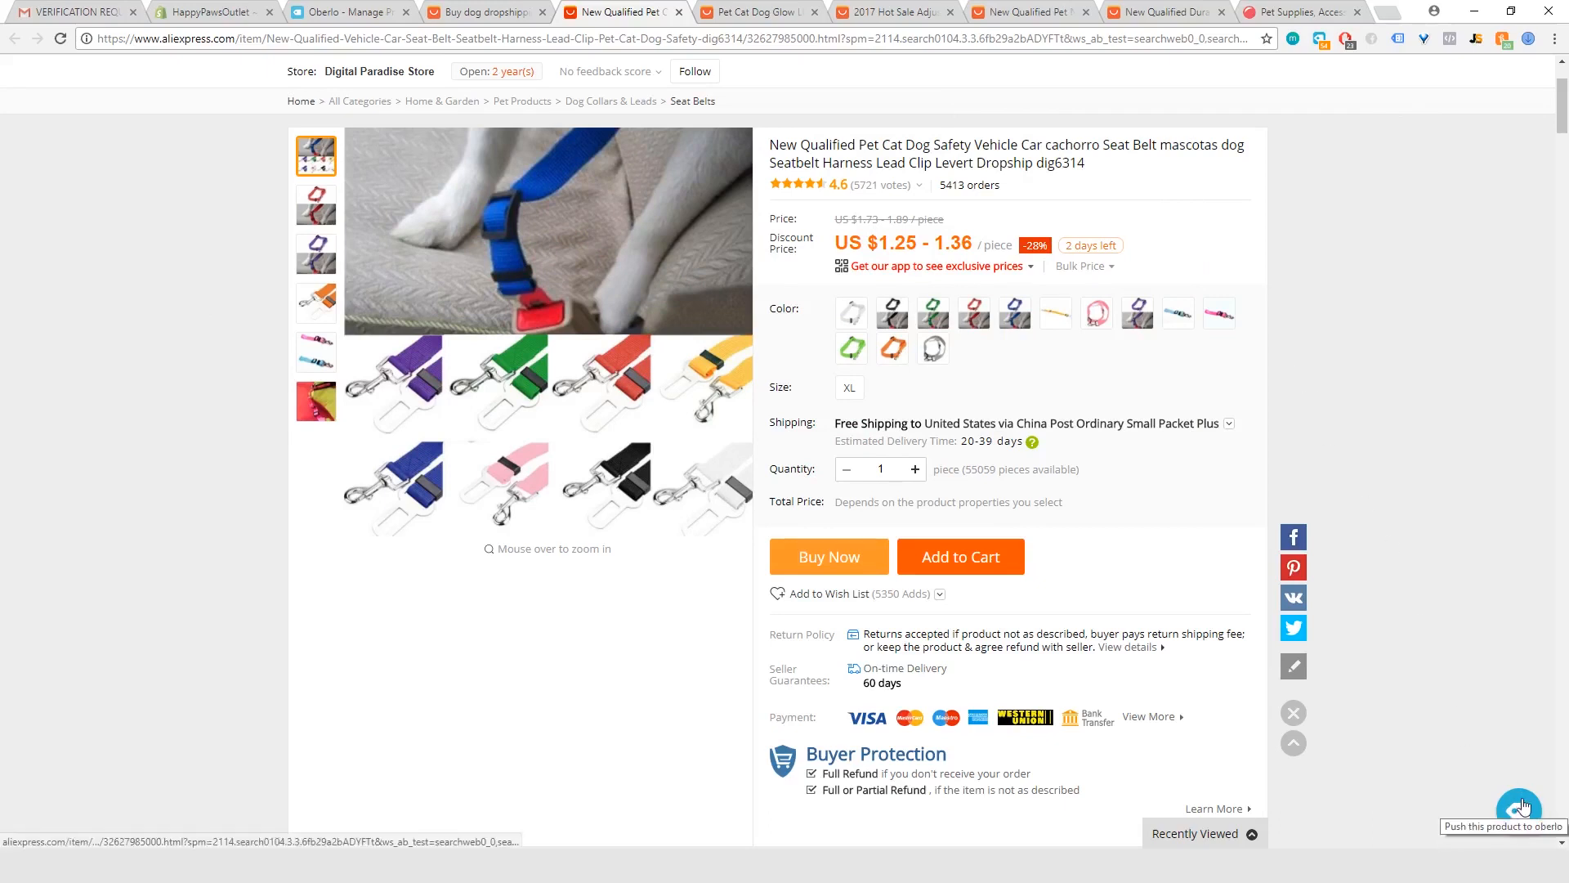
left_click(1319, 40)
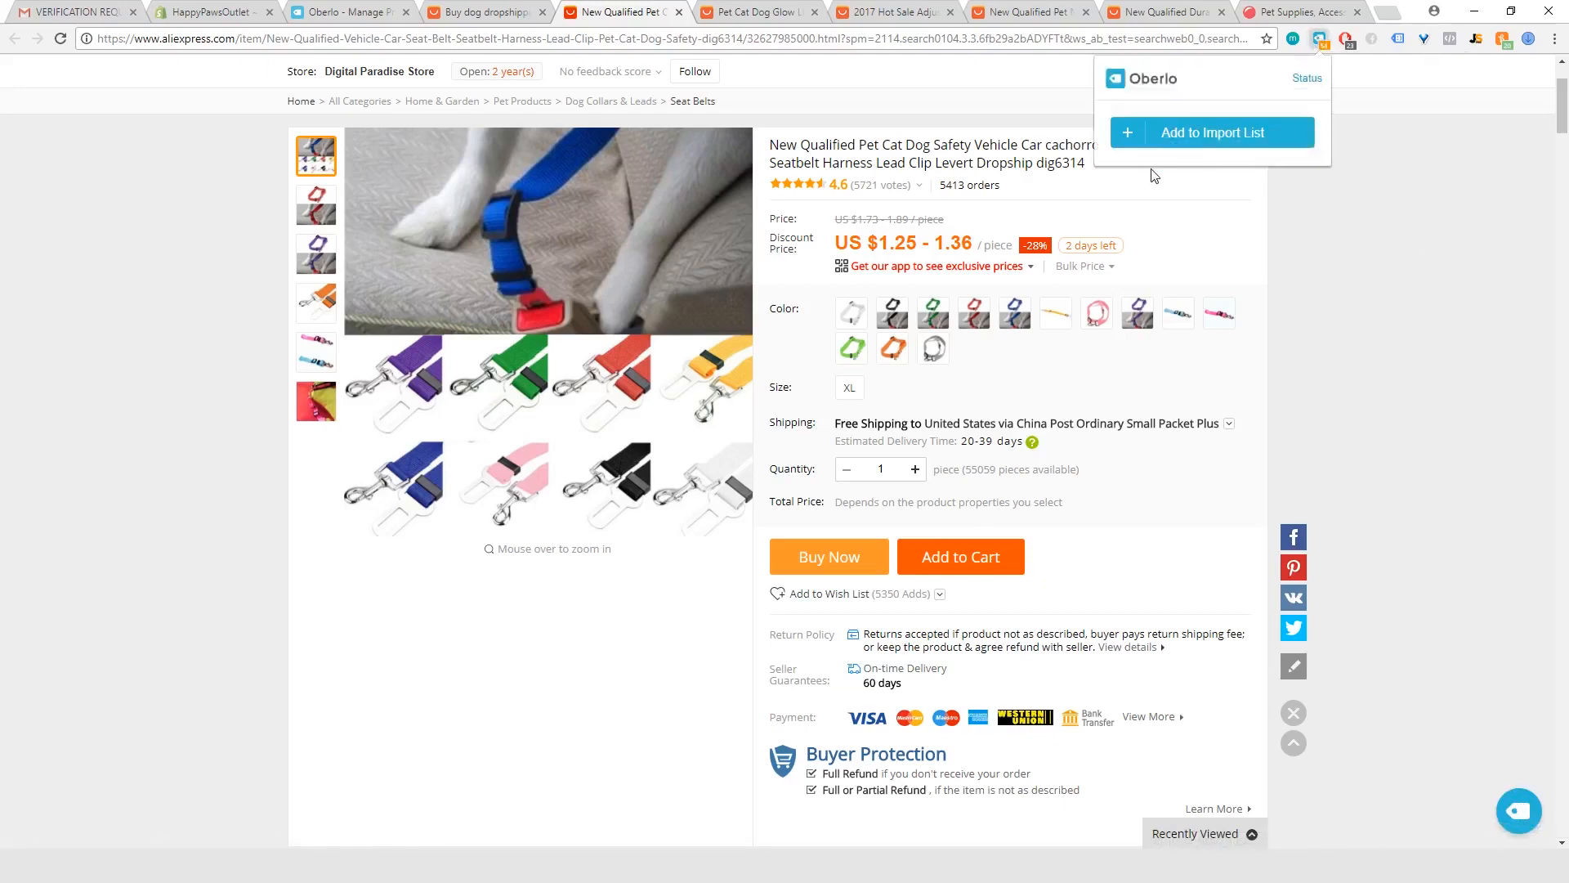
left_click(1201, 145)
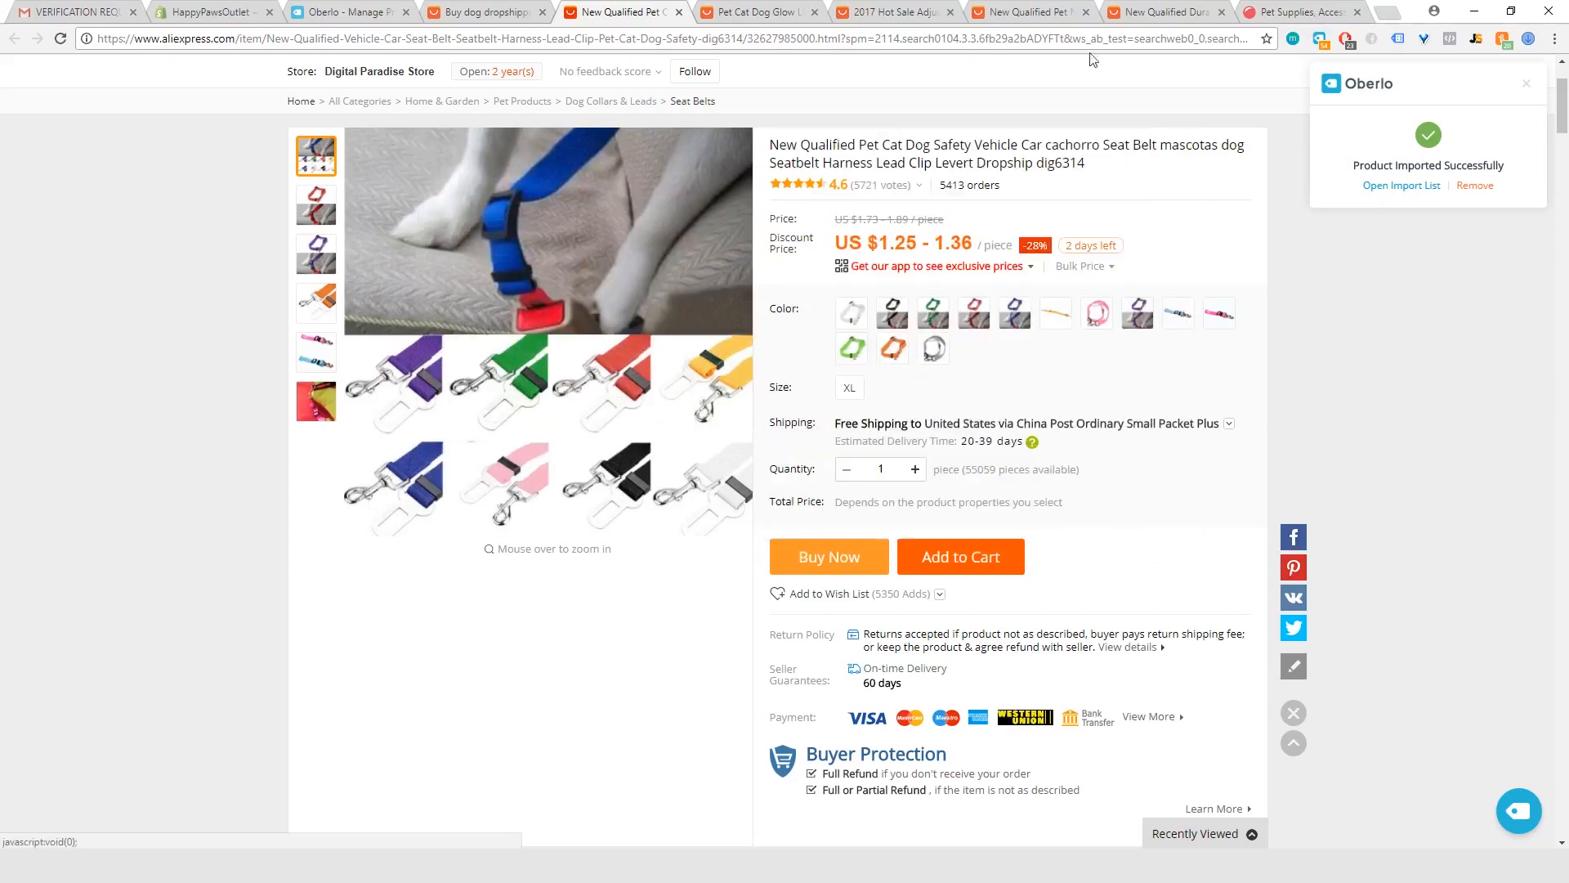
Close the seat belt listing, look through the Glow LED Collar listing and add the collar to the Oberlo import list.
left_click(678, 13)
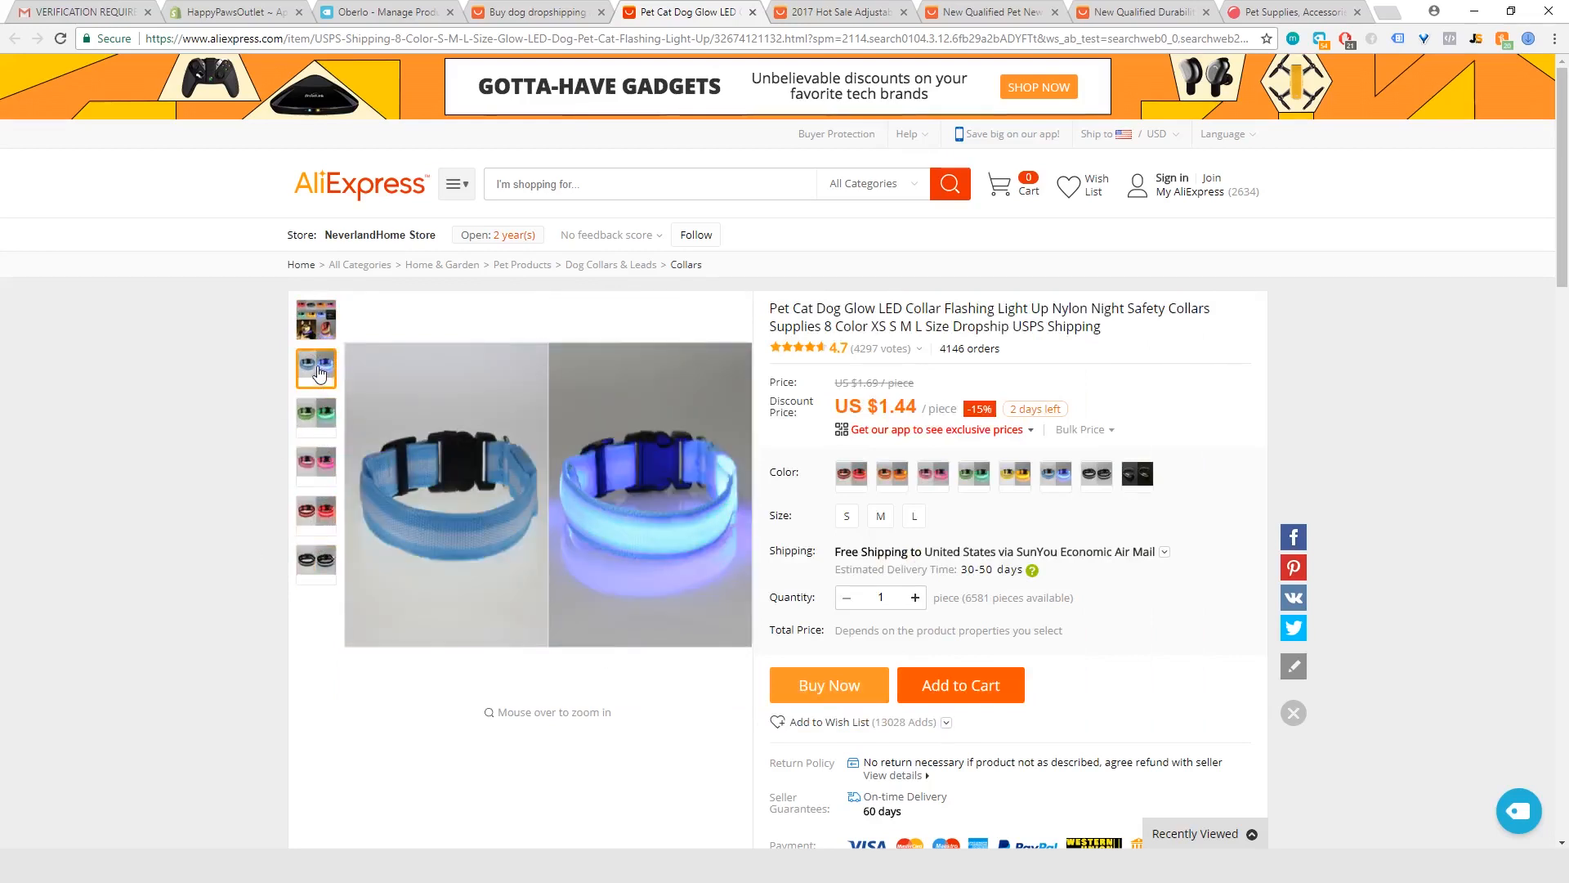
scroll(600, 711, "down", 6)
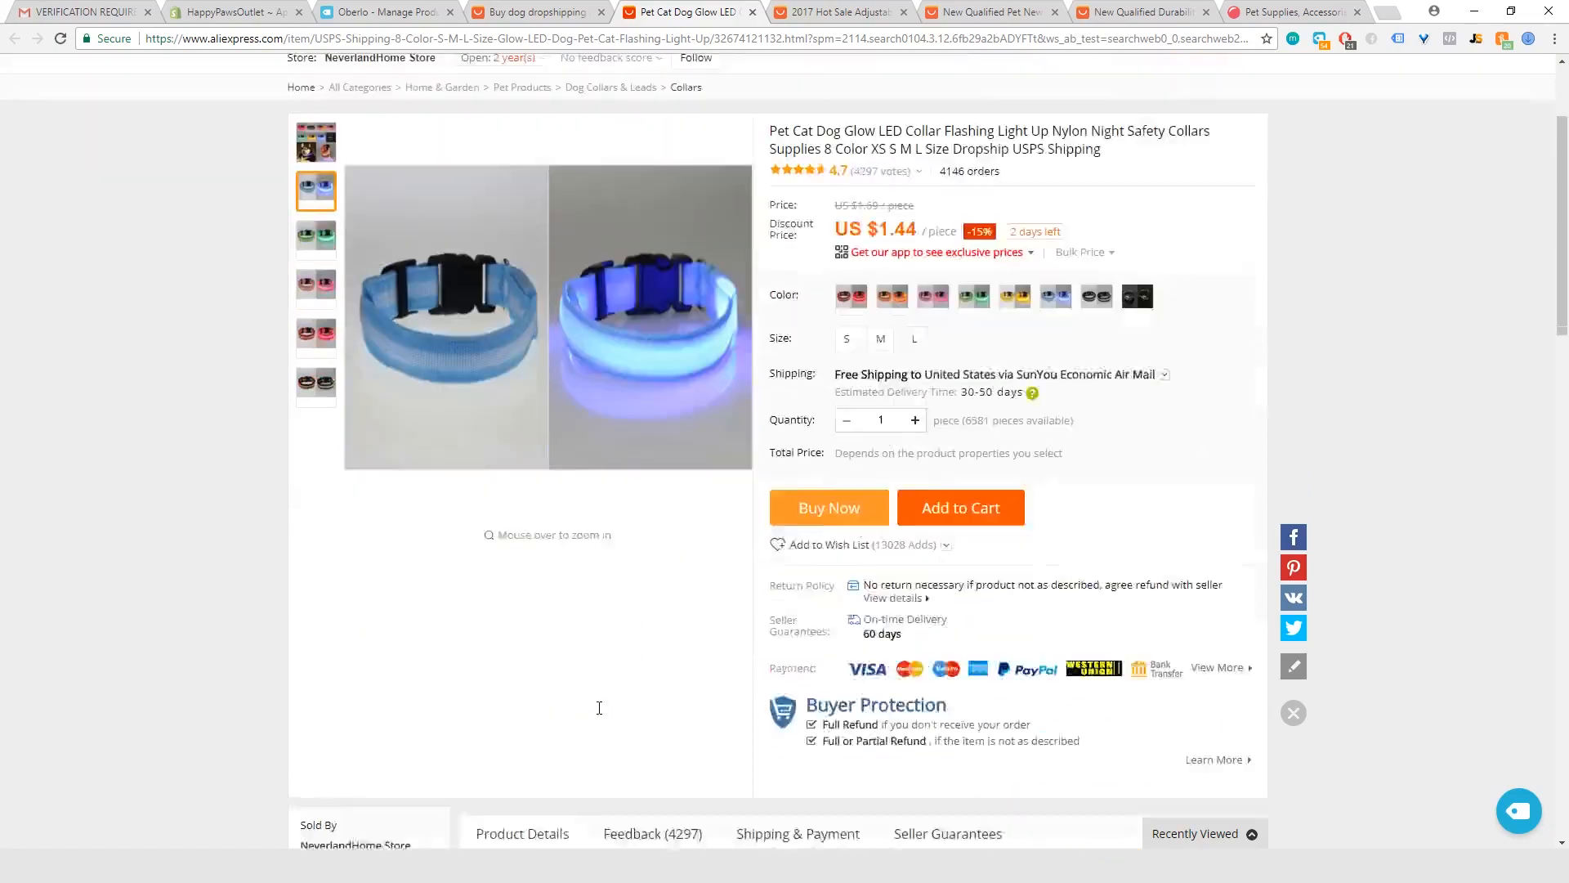
scroll(599, 714, "down", 15)
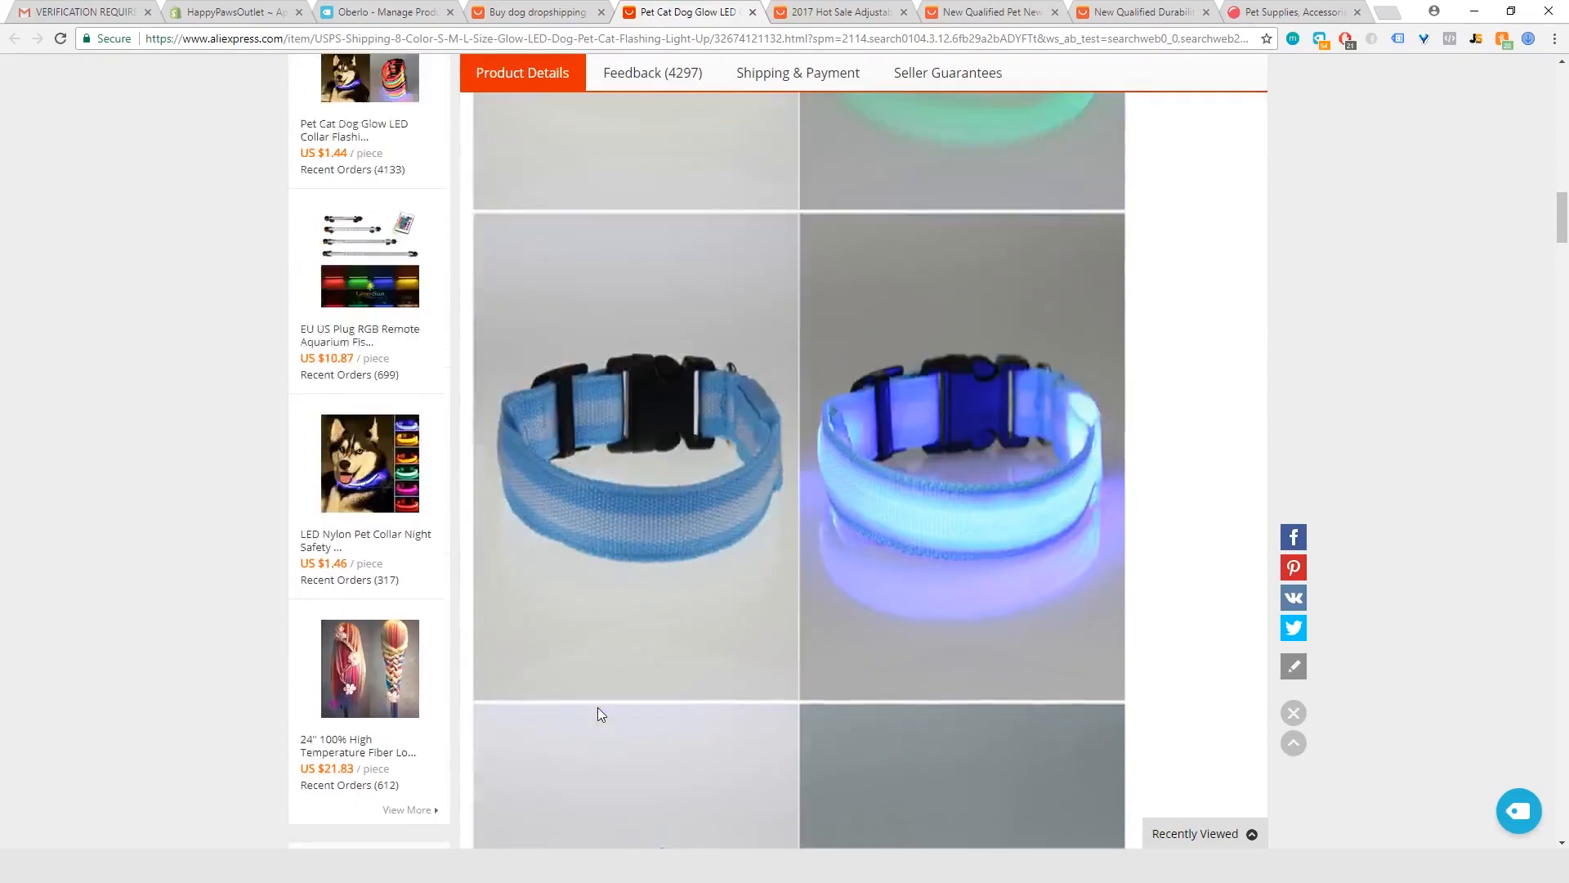
scroll(599, 713, "up", 11)
scroll(597, 708, "up", 10)
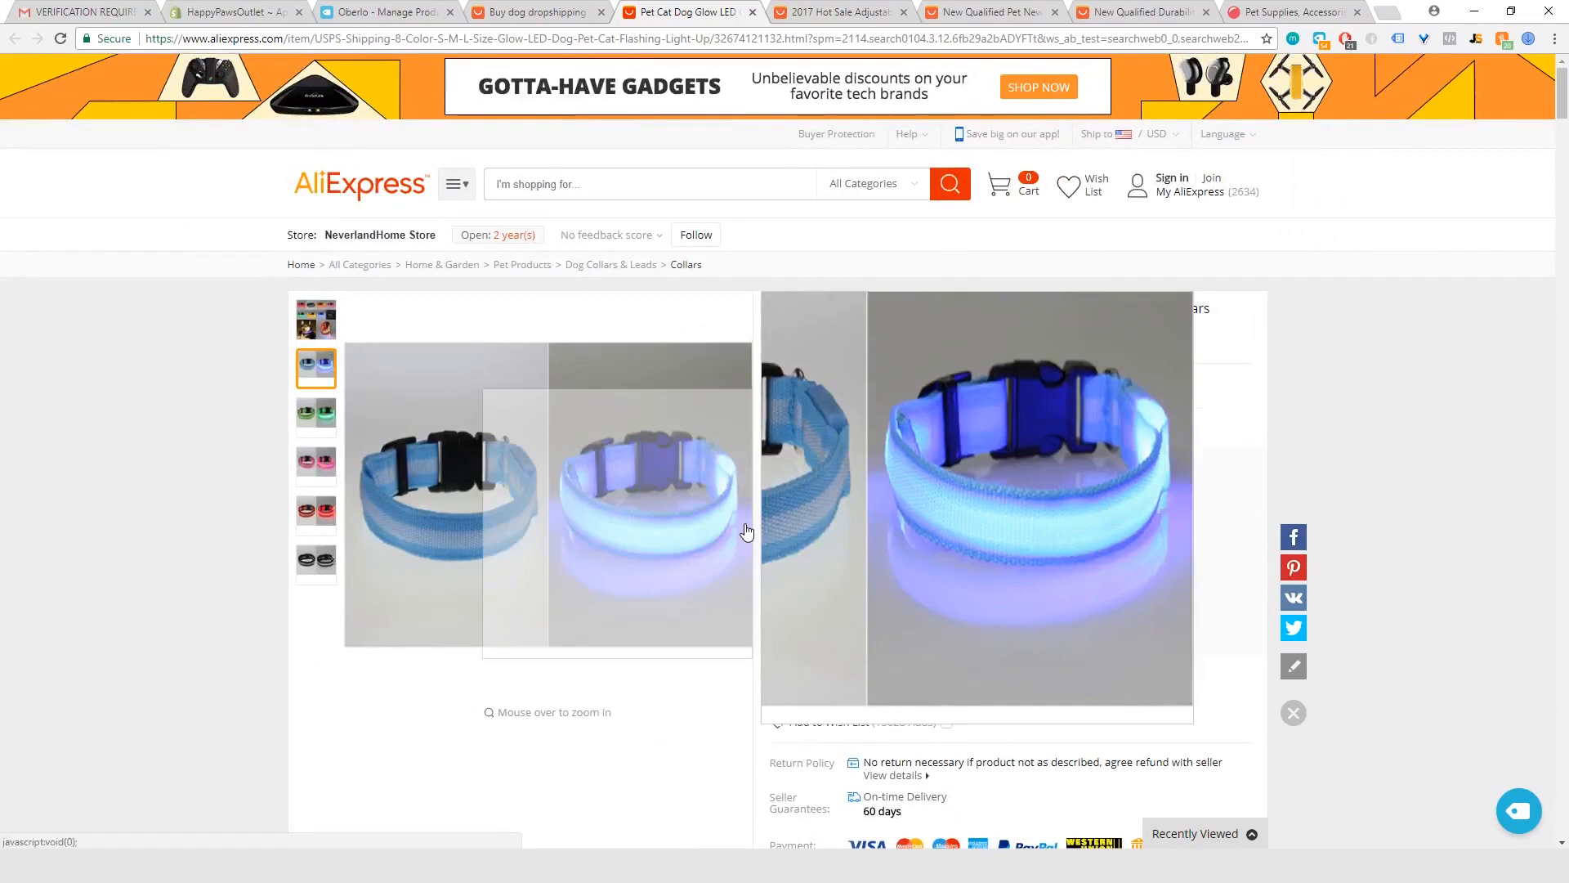
left_click(1319, 39)
left_click(1207, 130)
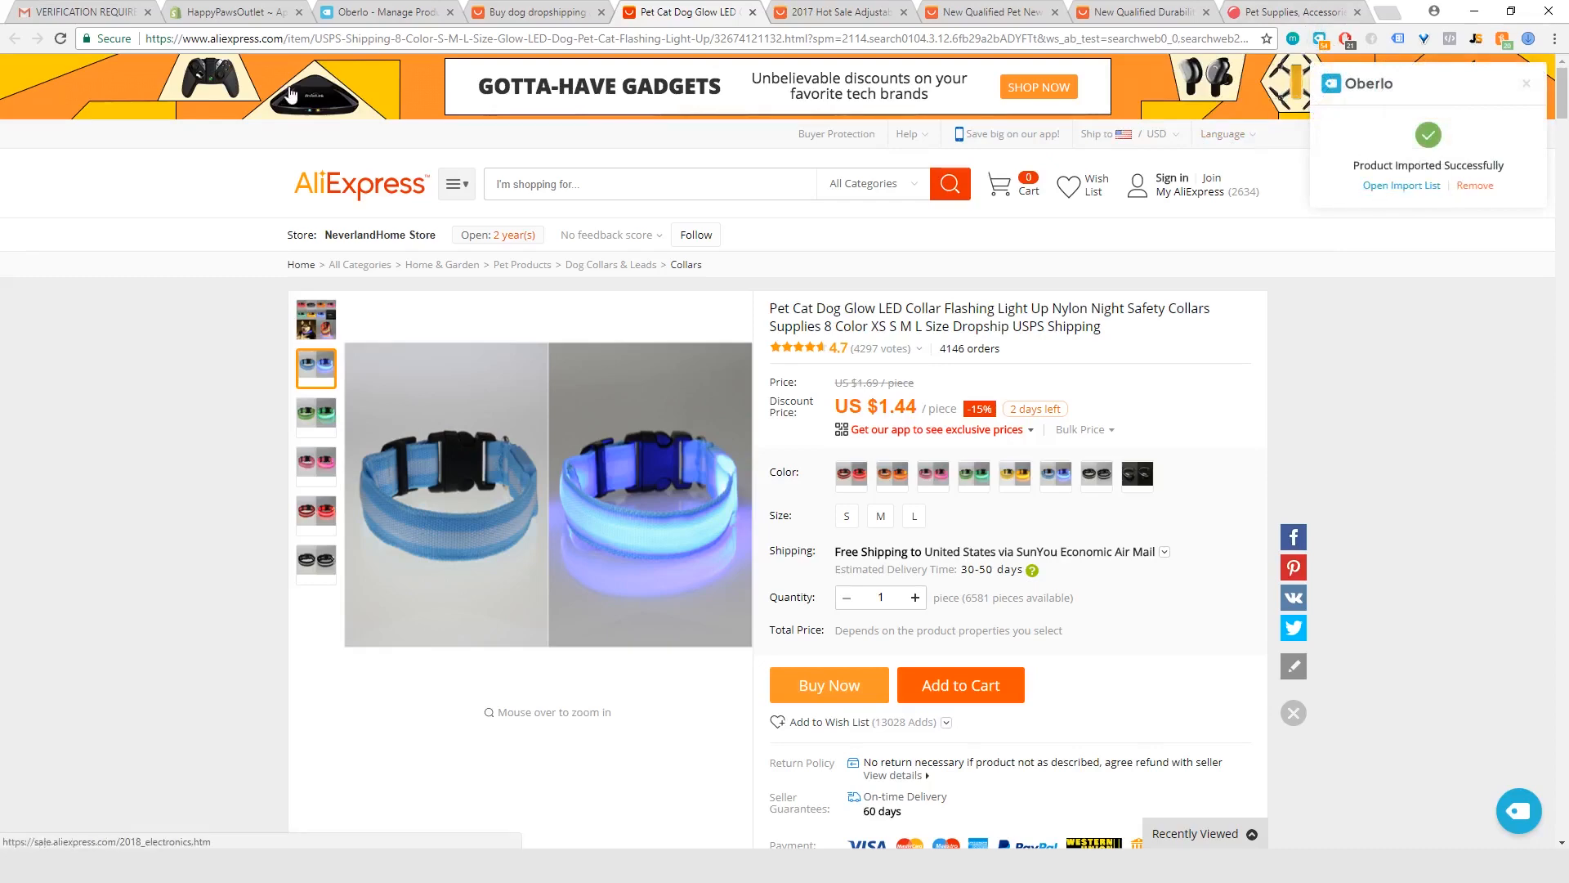
Close the LED collar listing and add the 2017 Hot Sale Neck Scarf Bandana Collar to the Oberlo import list.
left_click(752, 11)
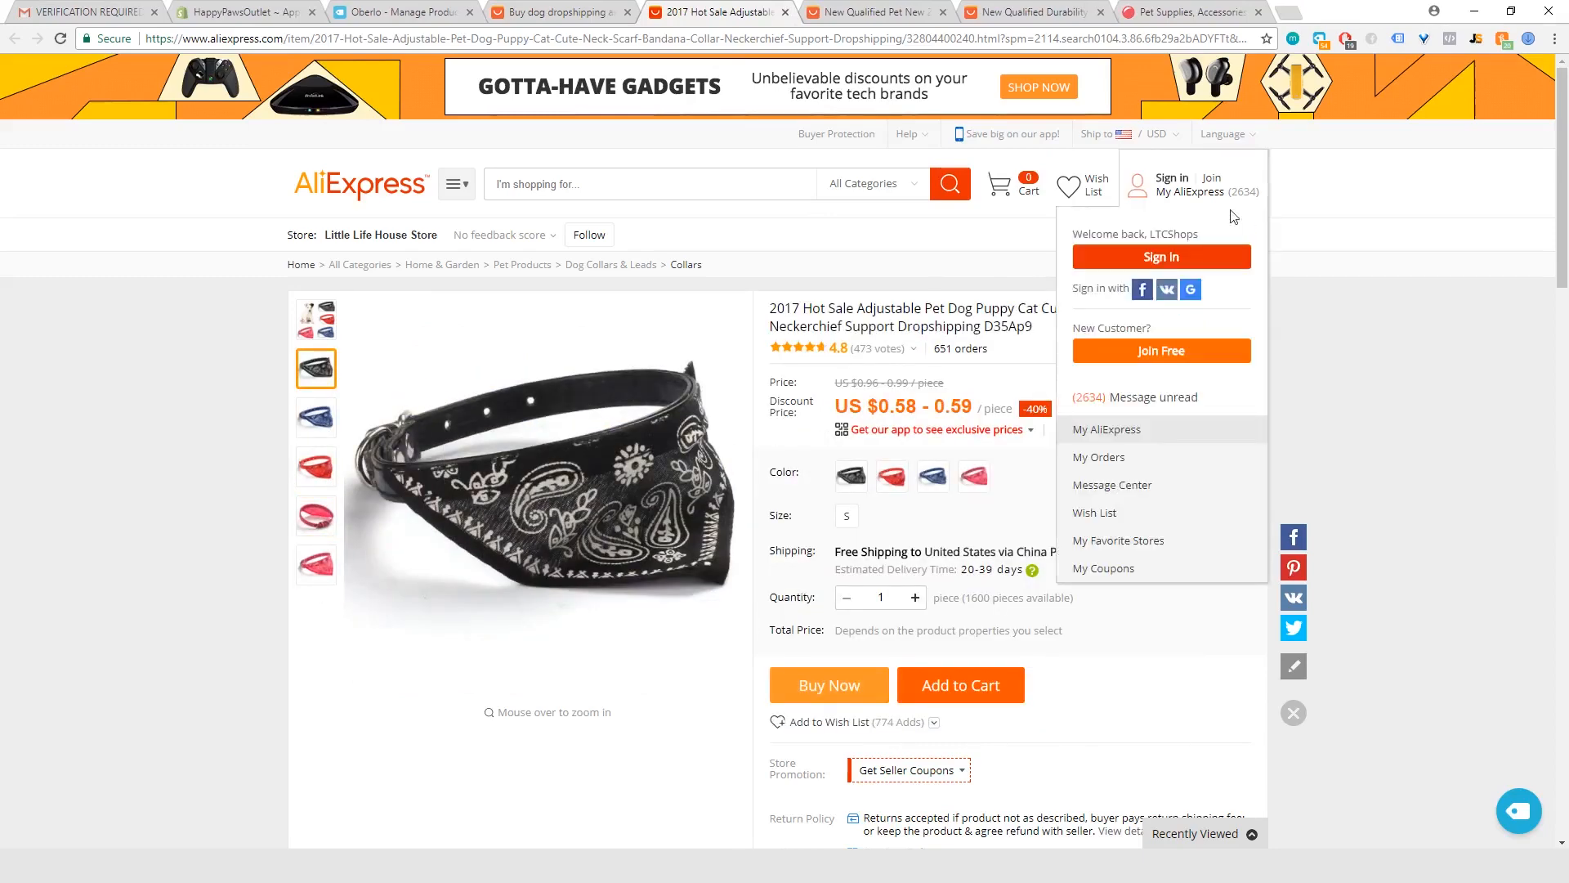
left_click(1321, 45)
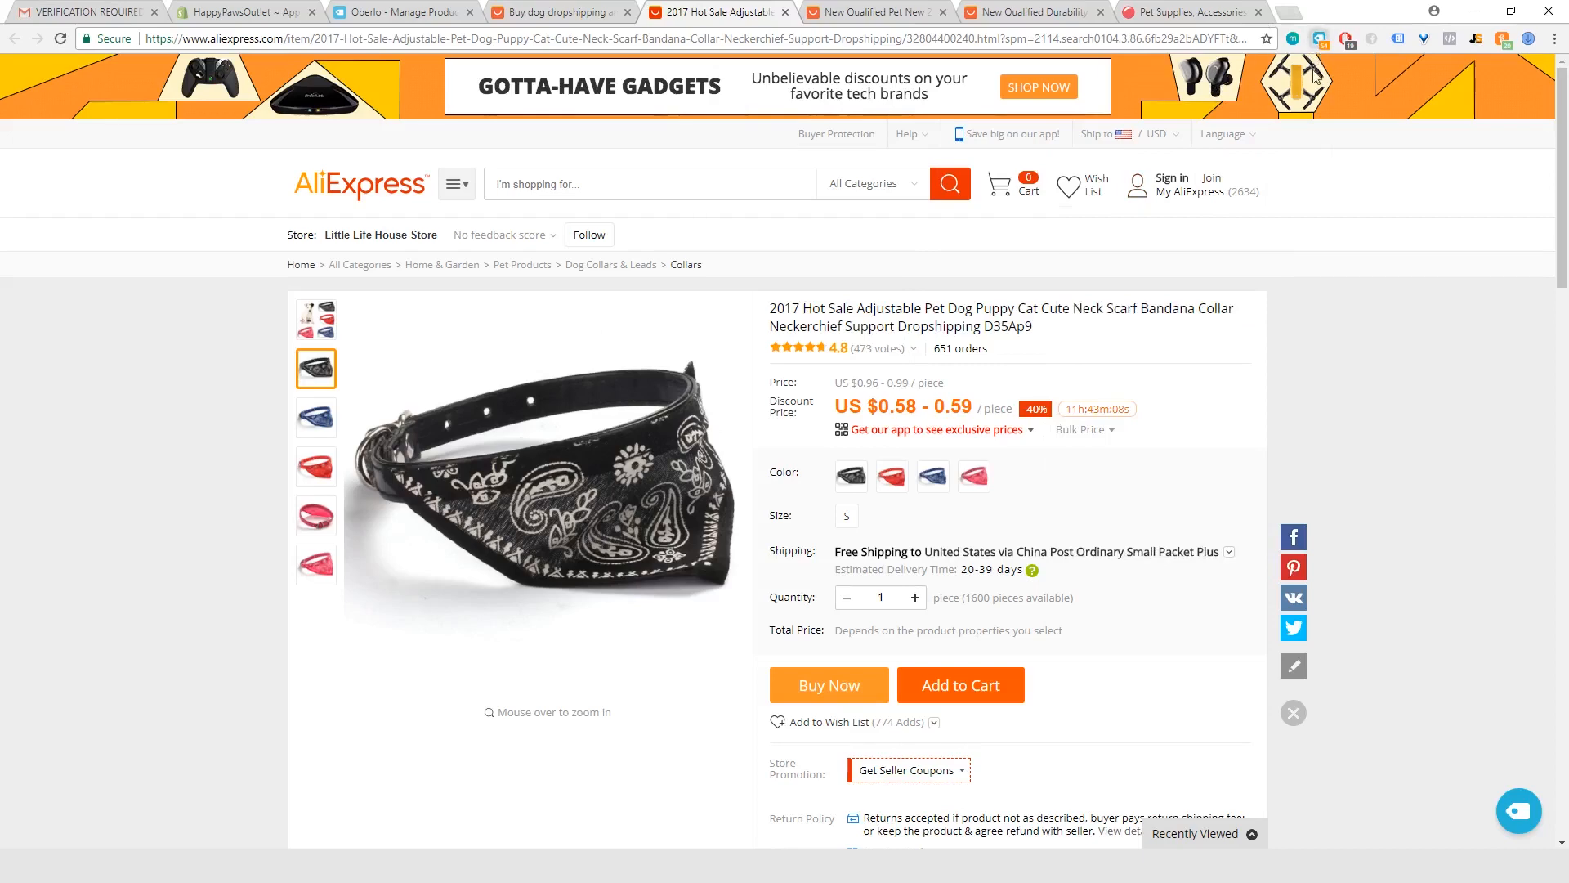
left_click(1233, 131)
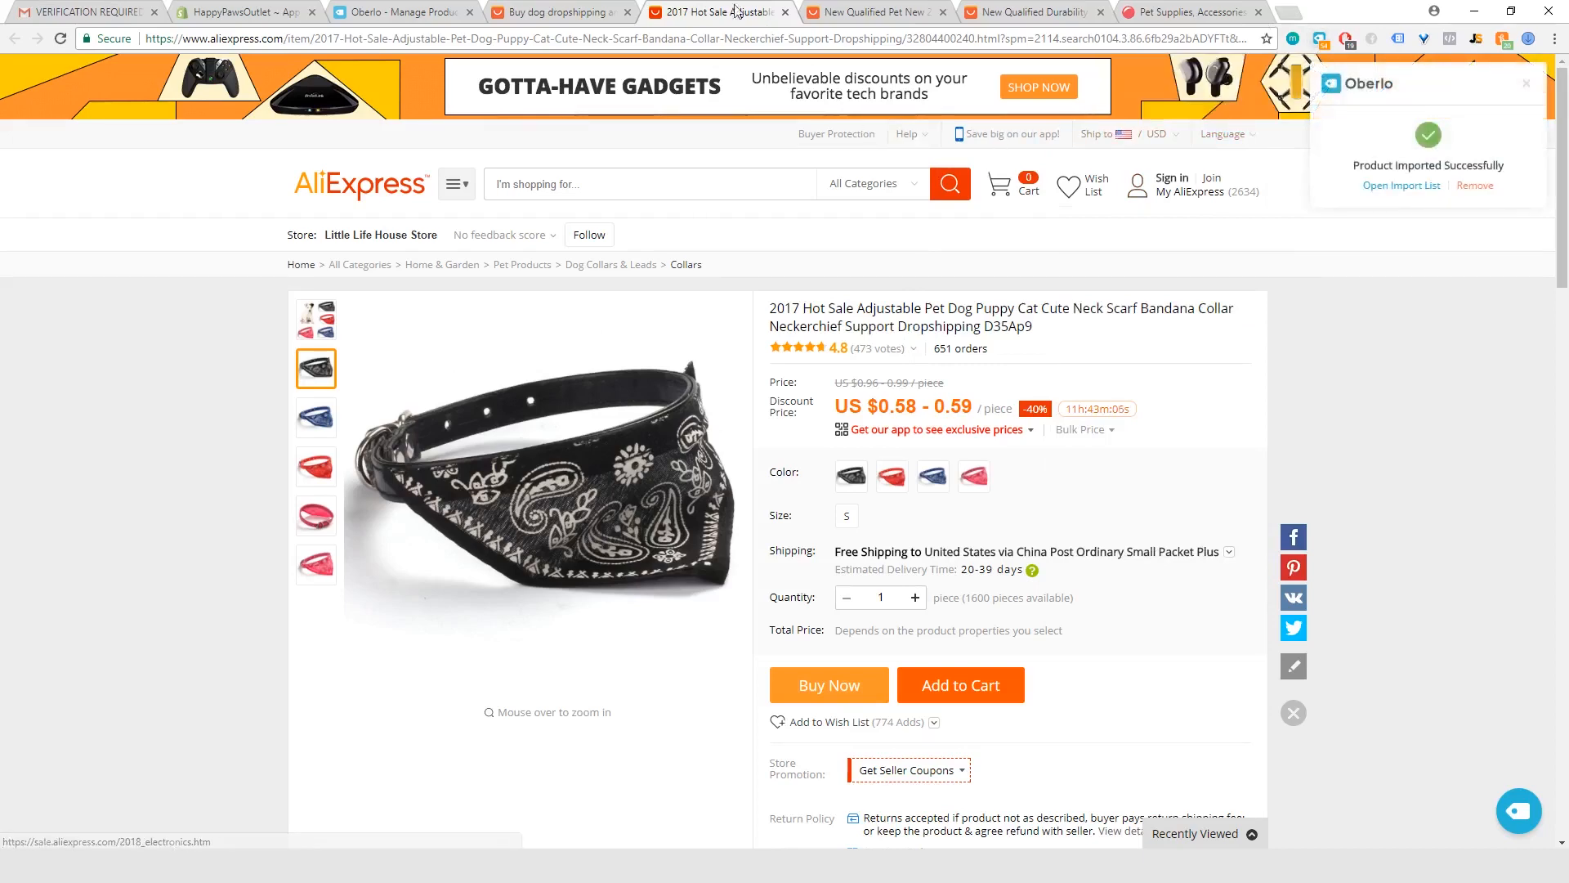
Close the bandana collar listing and add the 250ml Foldable Water Drinking Bottle to the Oberlo import list.
left_click(785, 11)
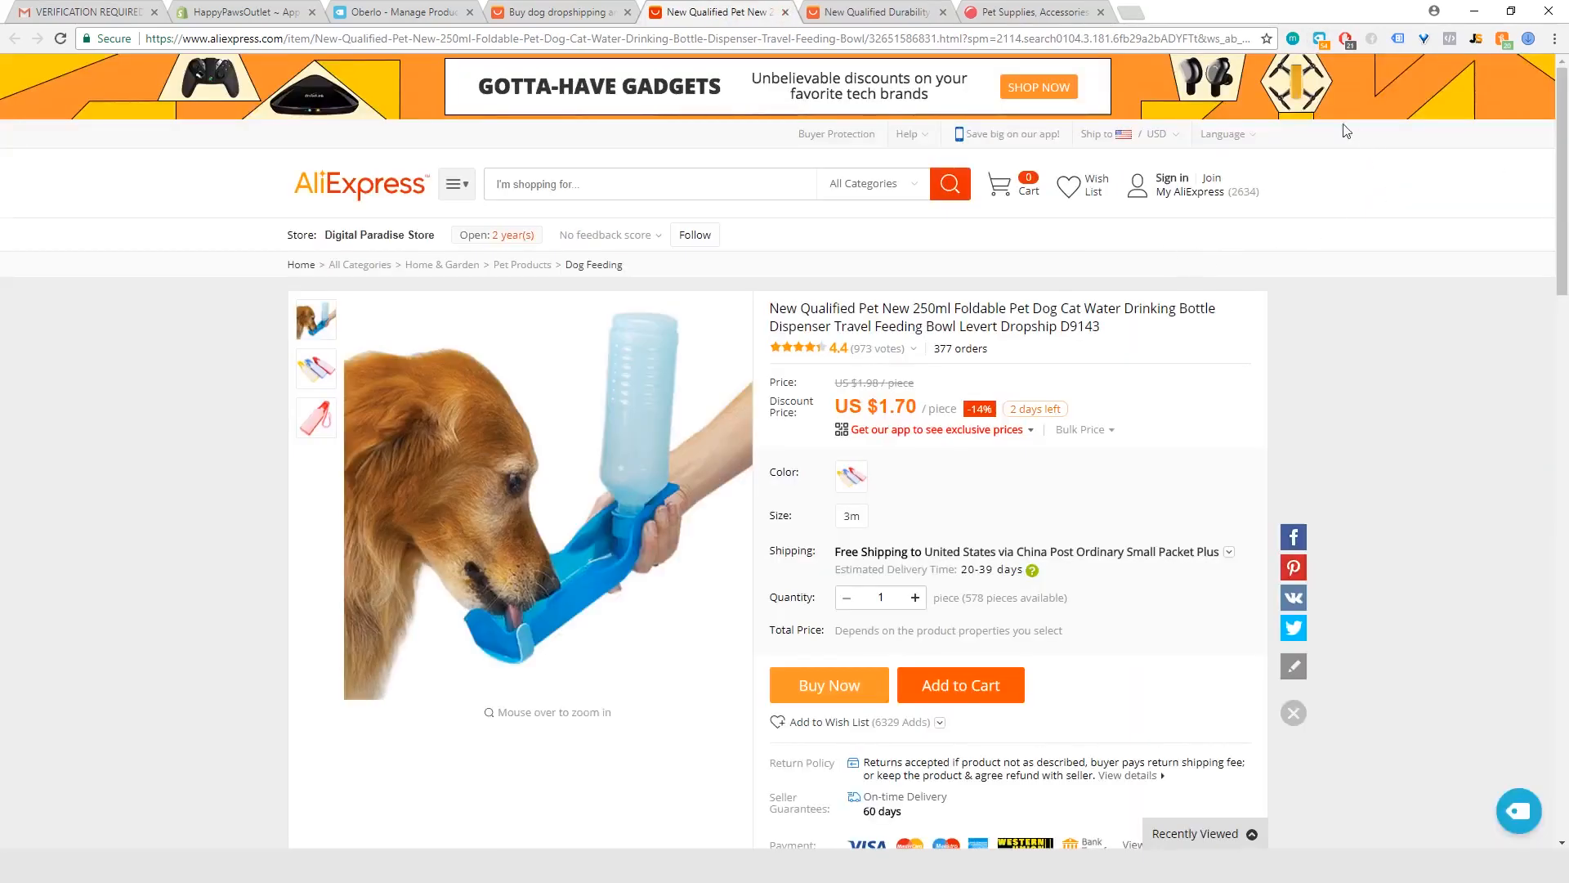
left_click(1319, 39)
left_click(1263, 133)
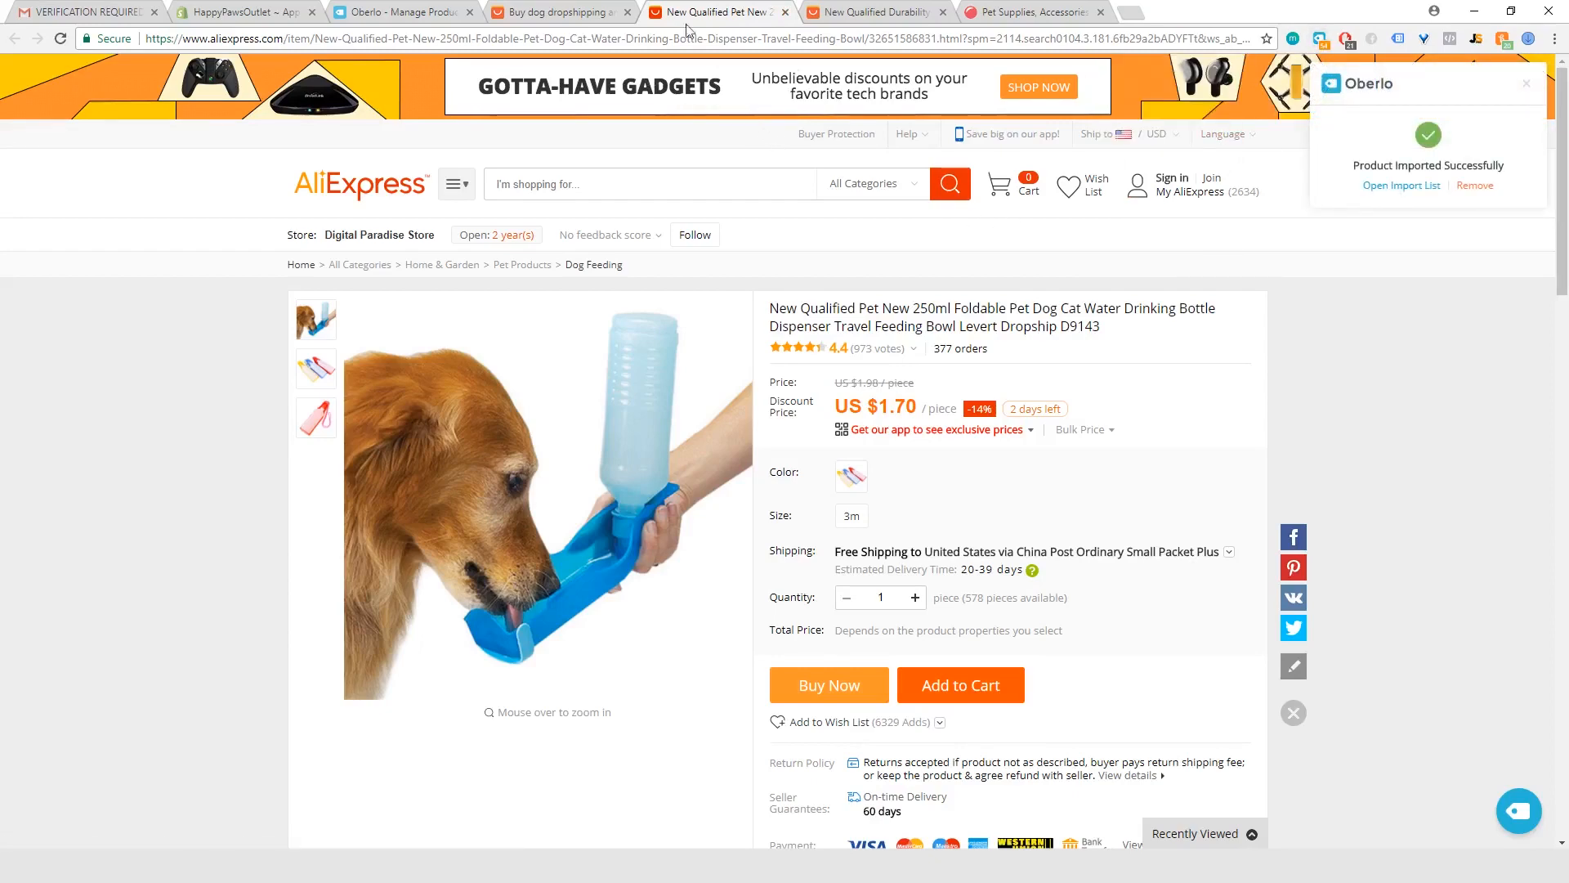
Close the water bottle listing, add the outdoor Doggie Water Fountain to the Oberlo import list and look over its product details.
left_click(785, 11)
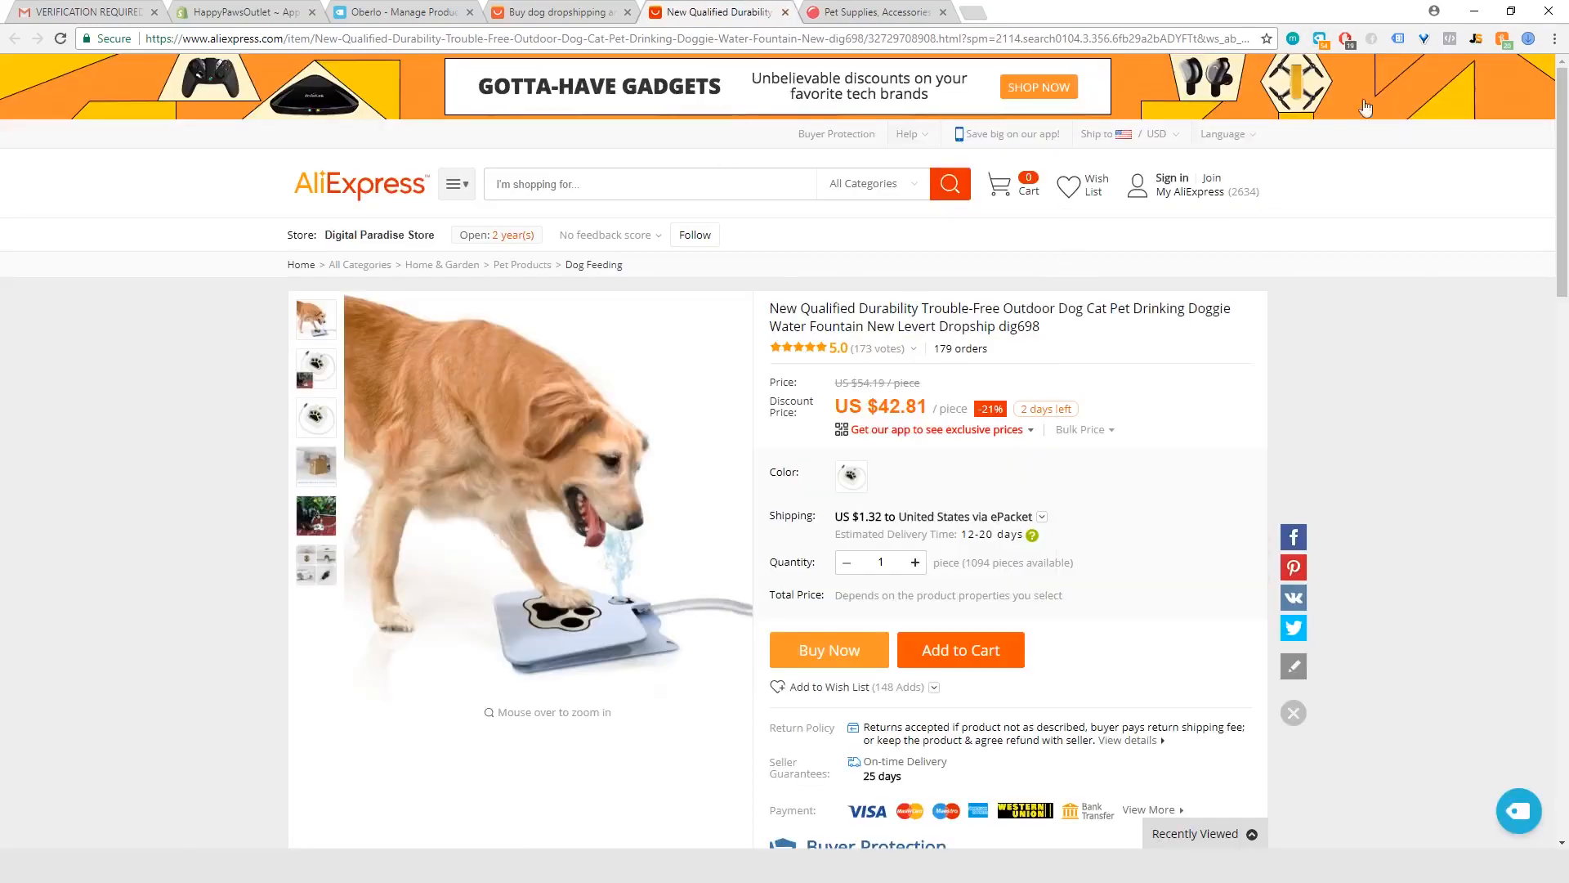
left_click(1322, 42)
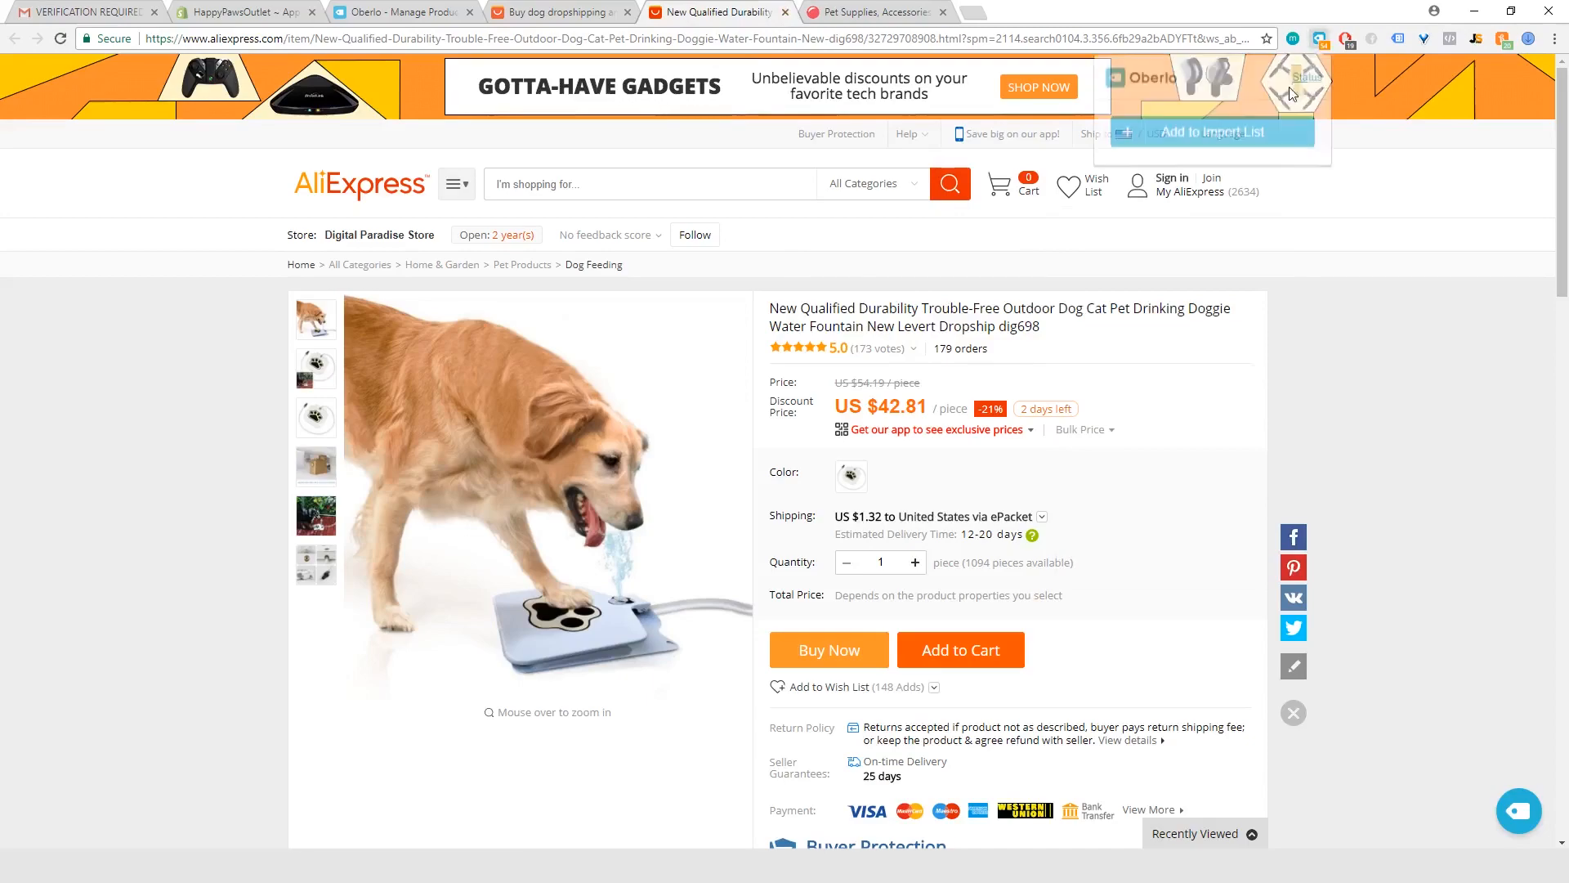
left_click(1242, 135)
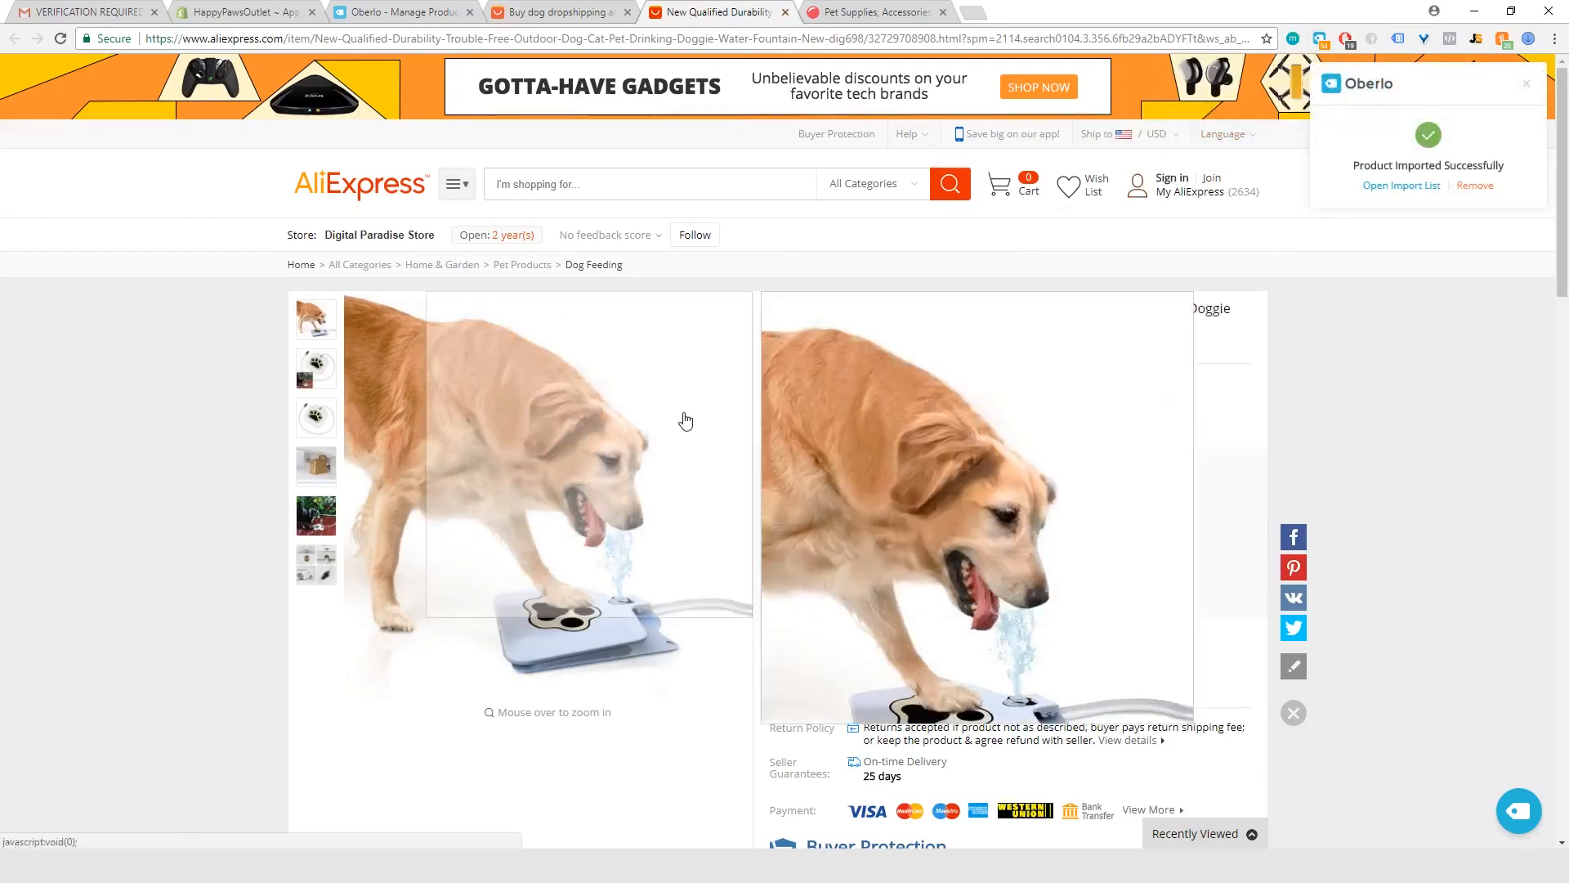
scroll(446, 513, "down", 15)
scroll(446, 514, "up", 15)
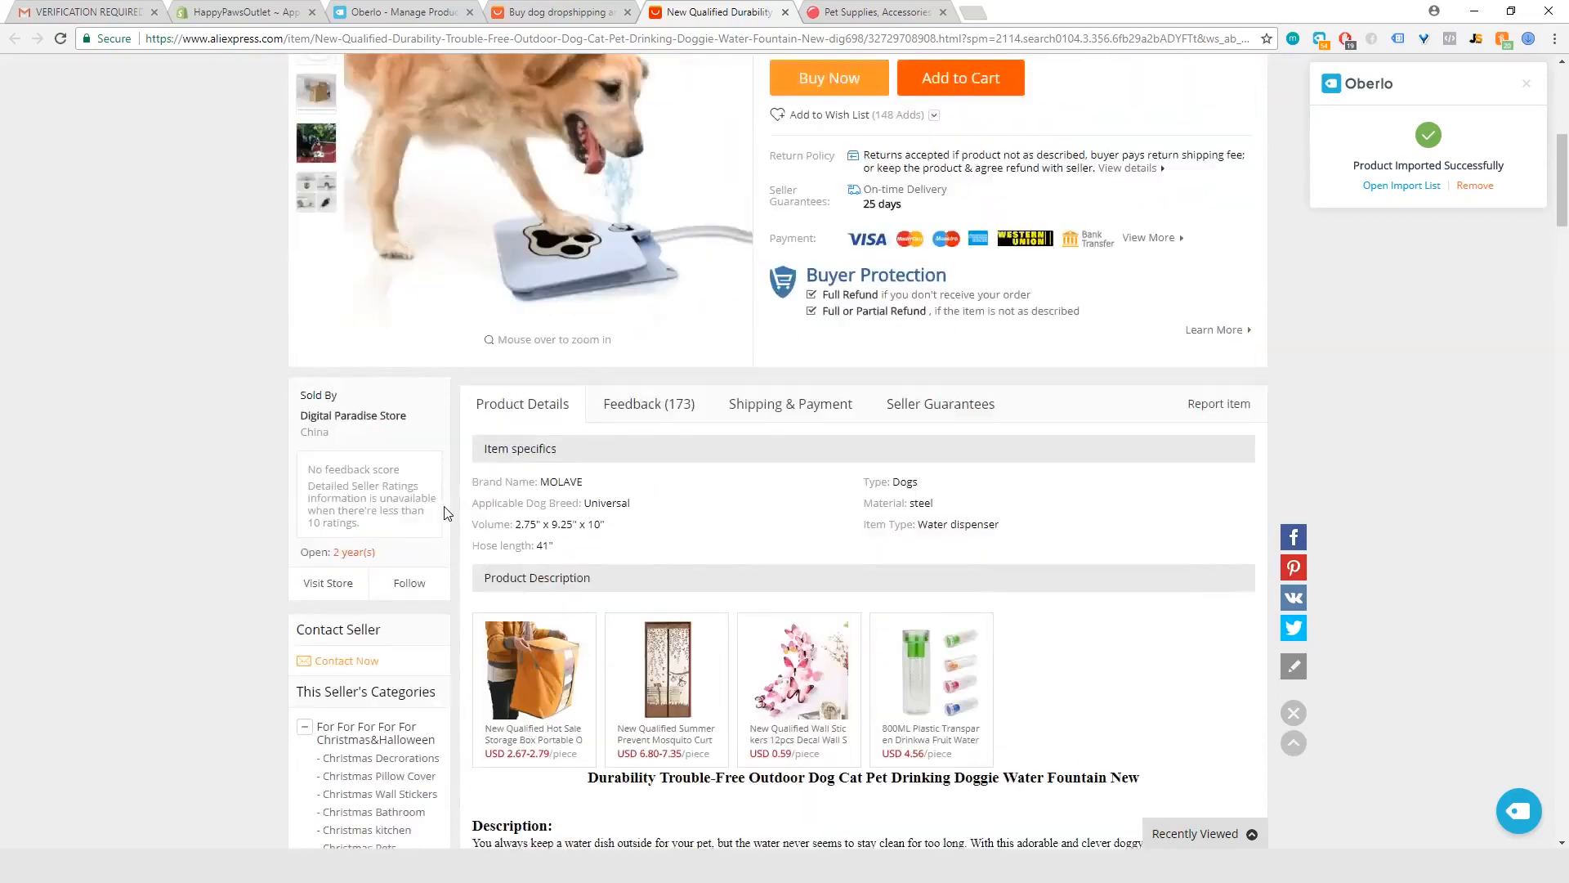
Close the water fountain listing, switch to Oberlo and reload the import list.
left_click(784, 13)
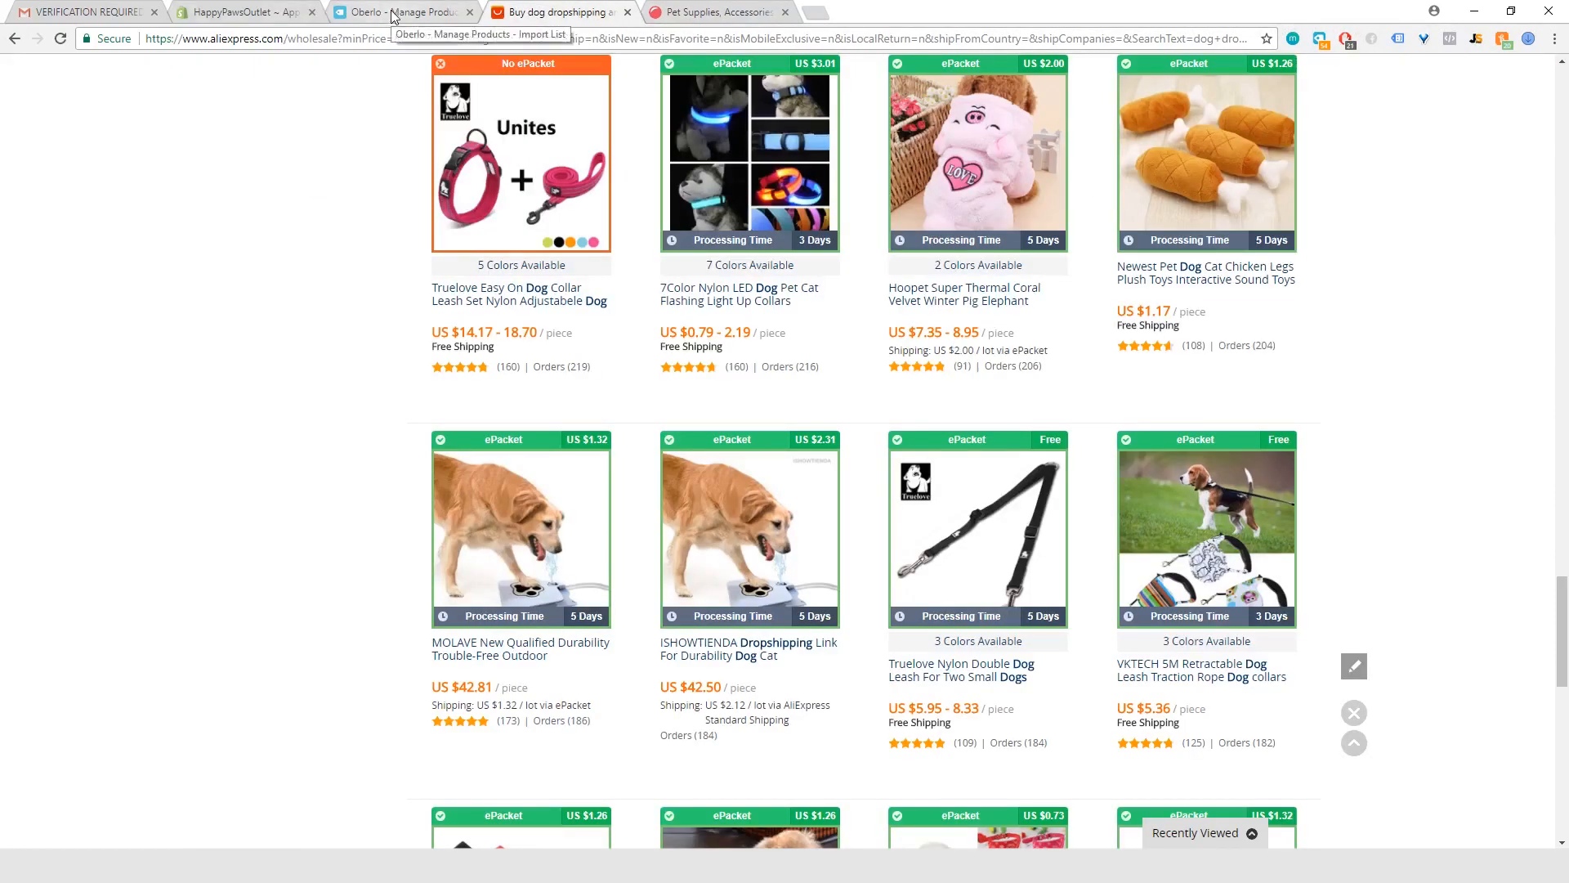
left_click(391, 14)
mouse_move(21, 161)
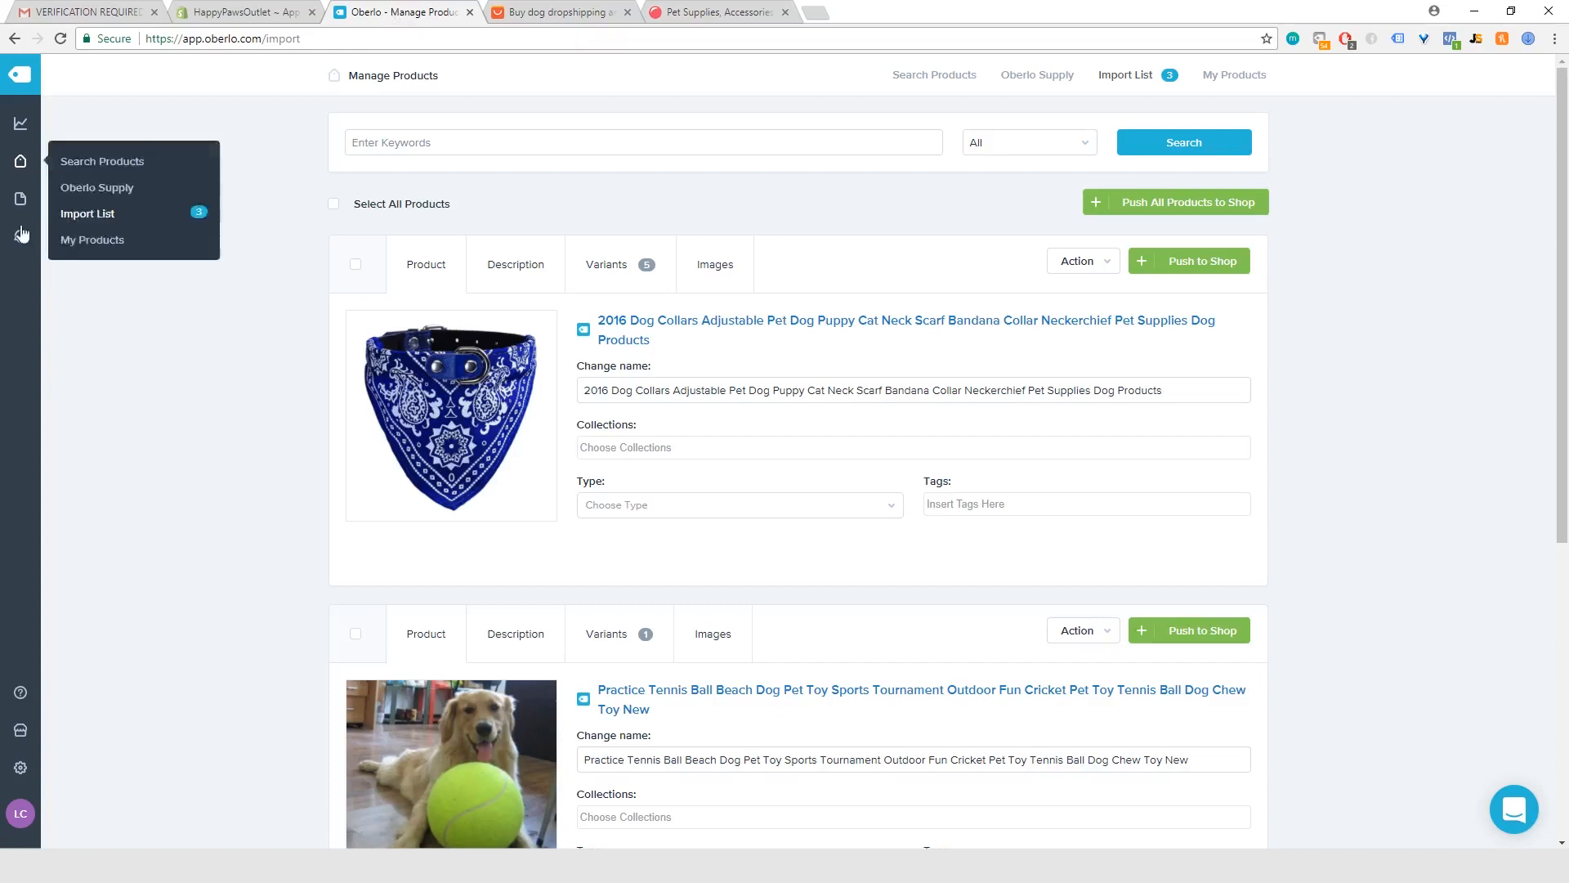
left_click(93, 214)
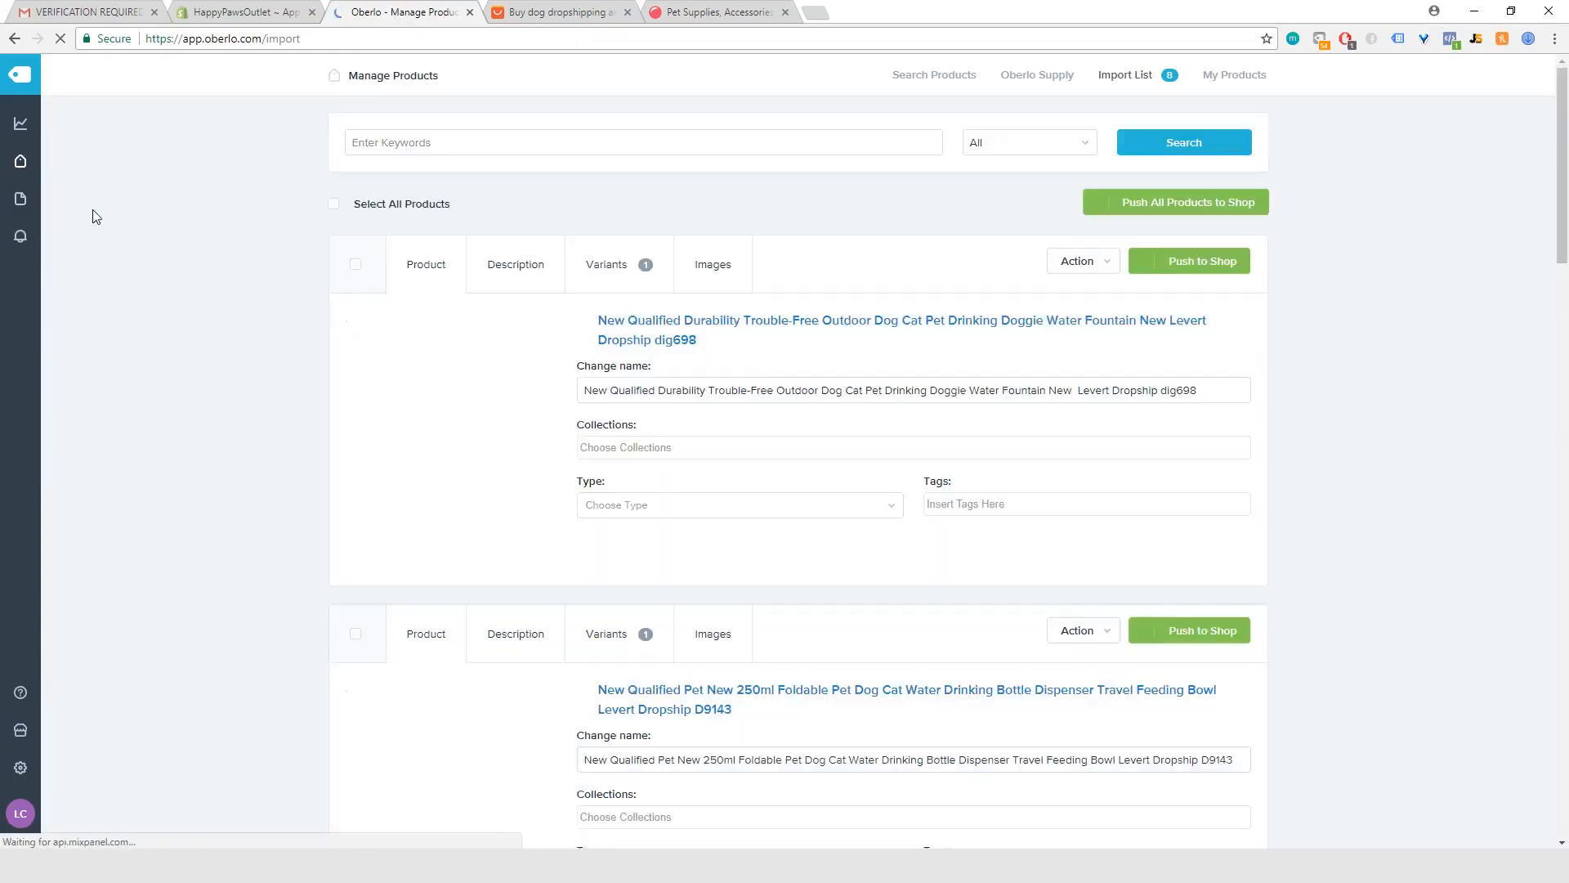
Examine the products collected in the import list, from the newly added AliExpress items down to the earlier Oberlo ones.
scroll(1064, 260, "down", 2)
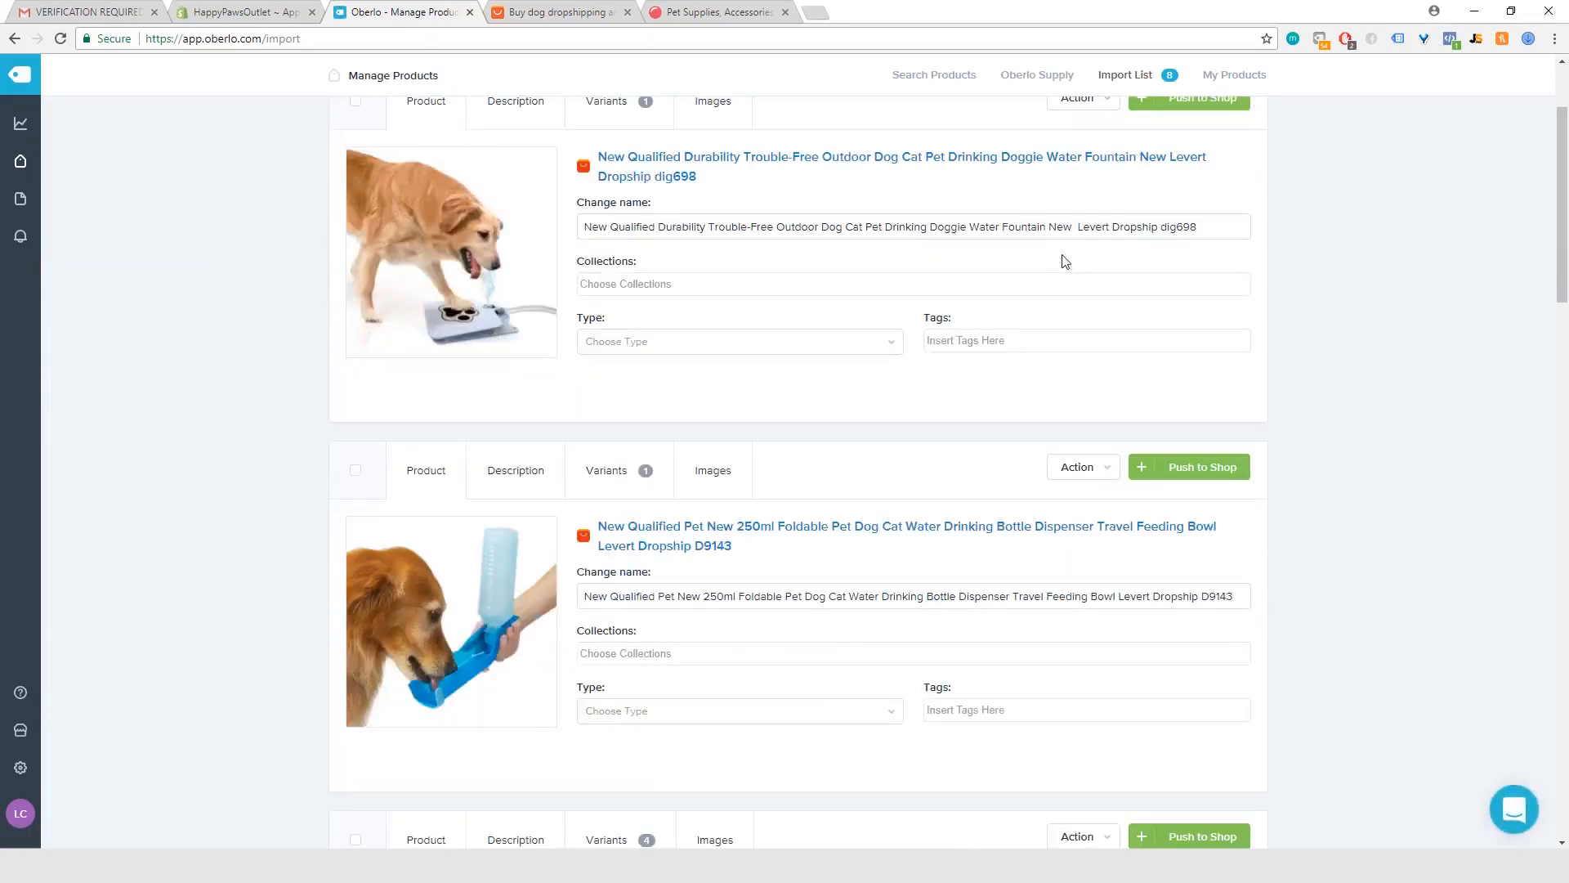
scroll(1064, 261, "down", 1)
scroll(787, 382, "up", 2)
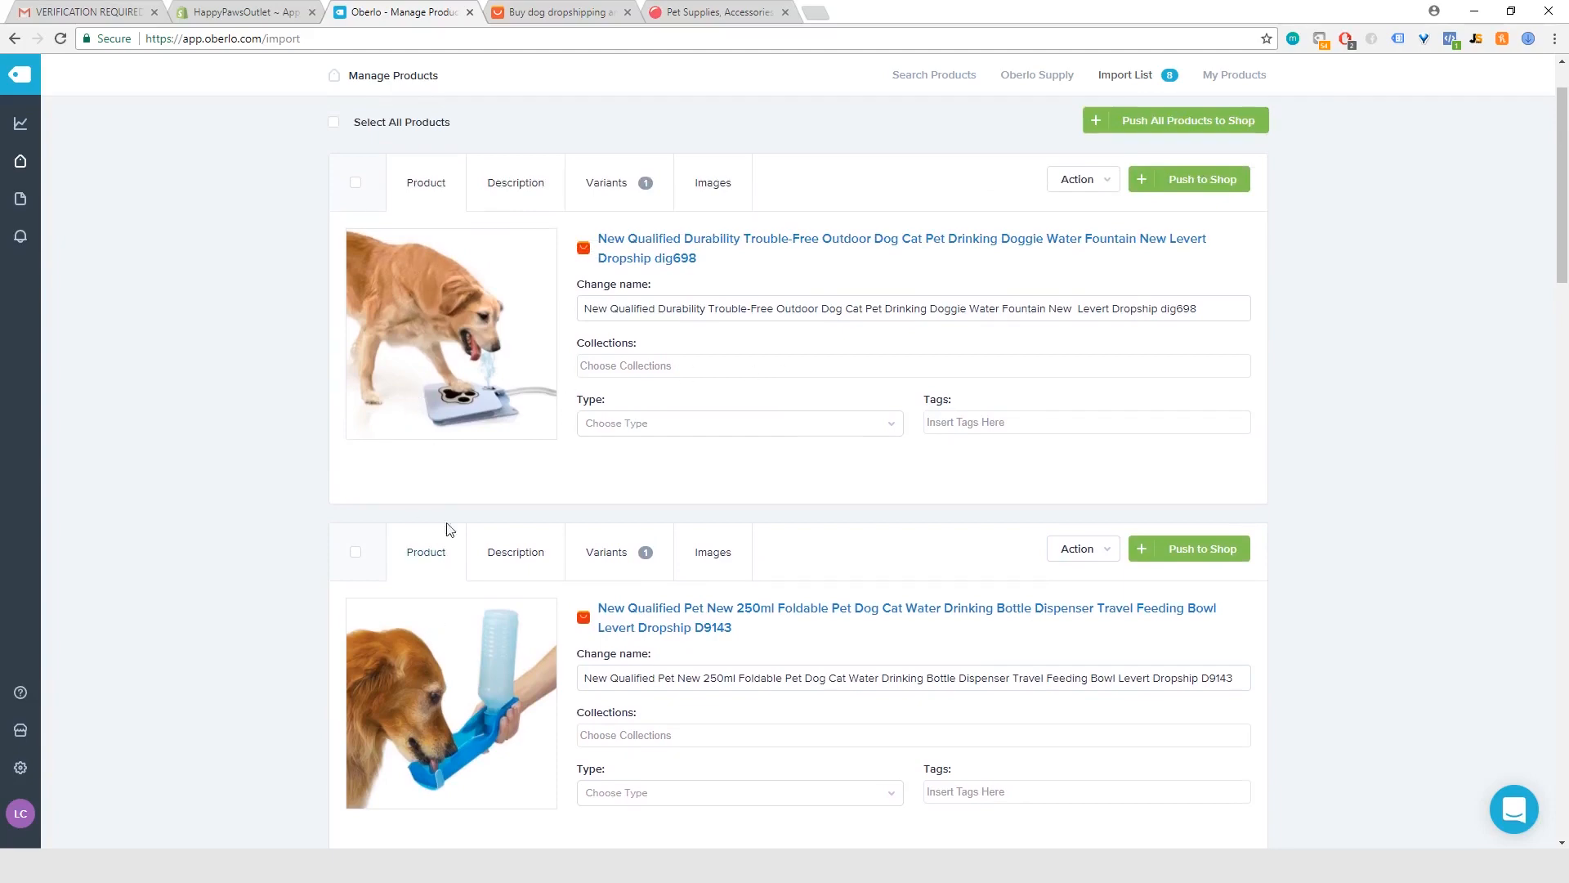
scroll(862, 458, "down", 3)
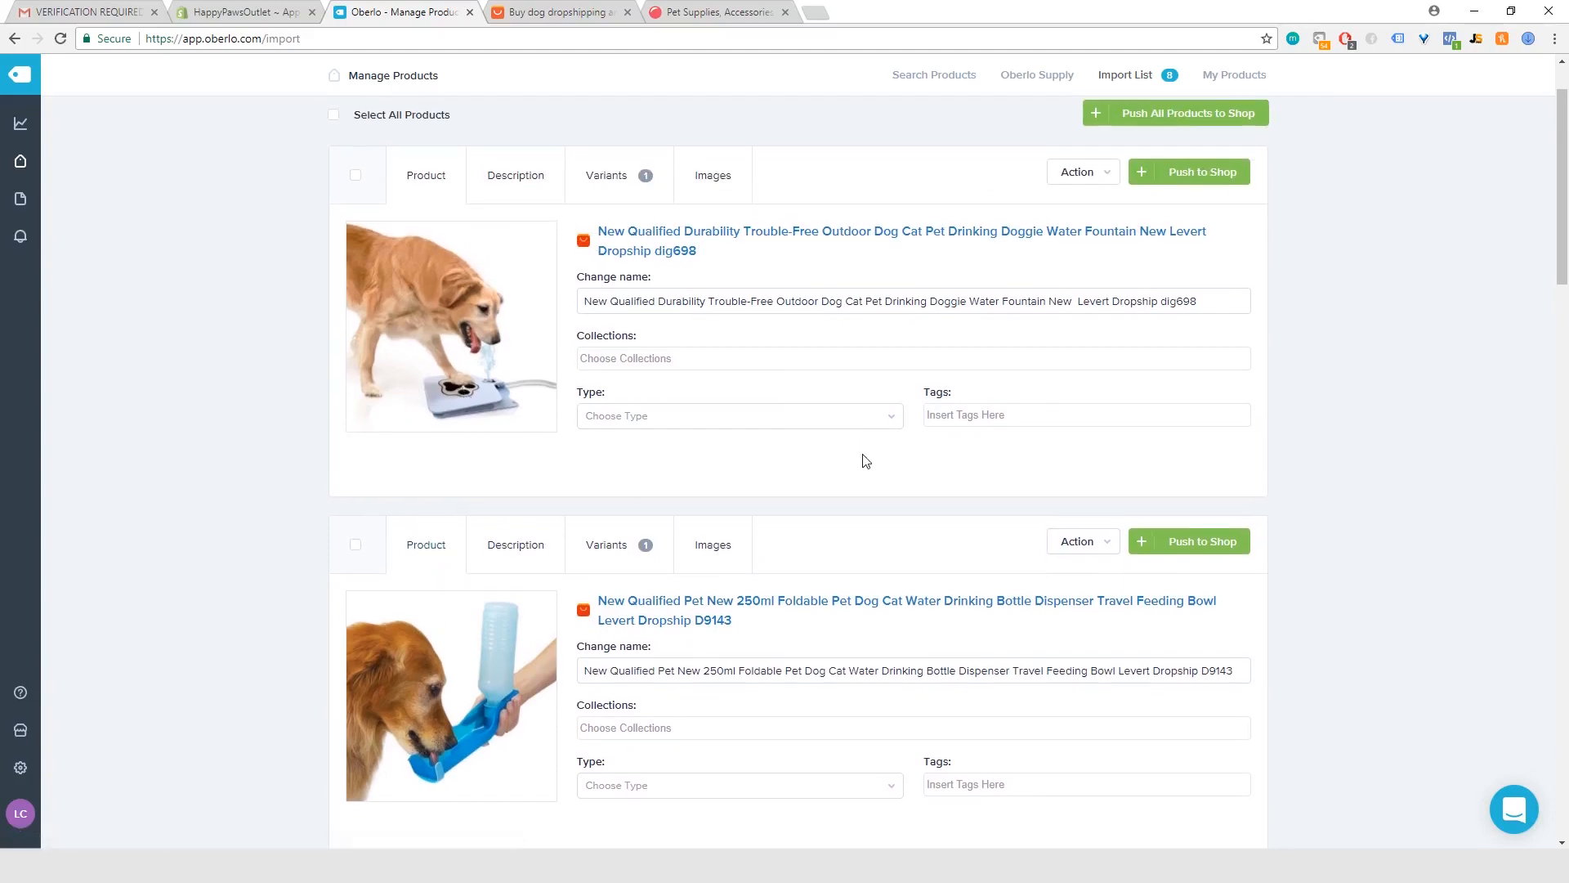
scroll(864, 460, "down", 5)
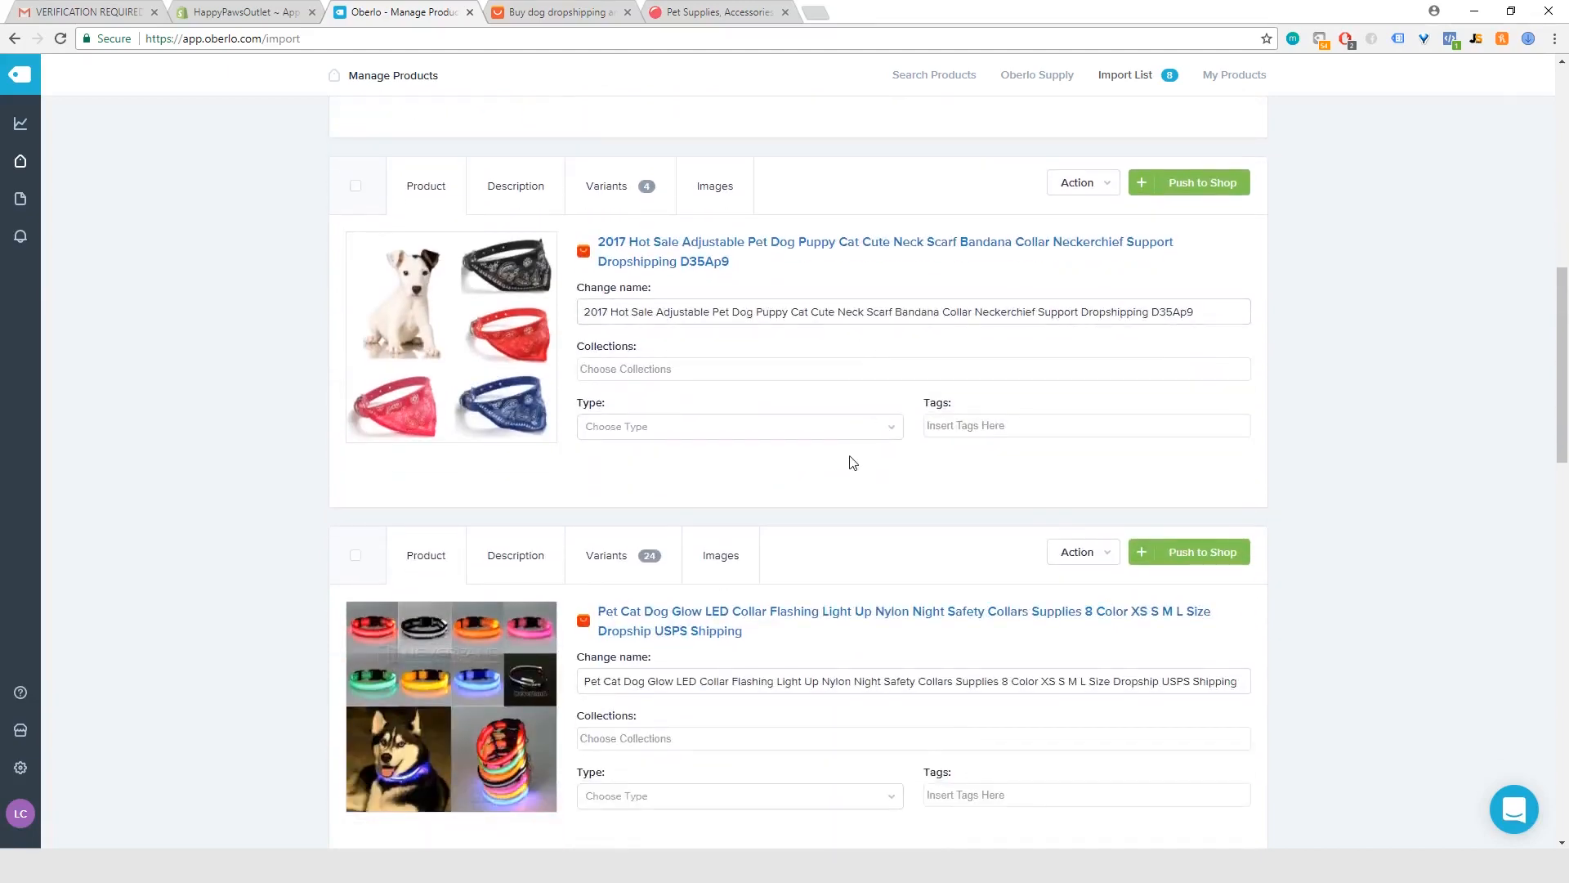
scroll(846, 462, "down", 2)
scroll(841, 467, "down", 12)
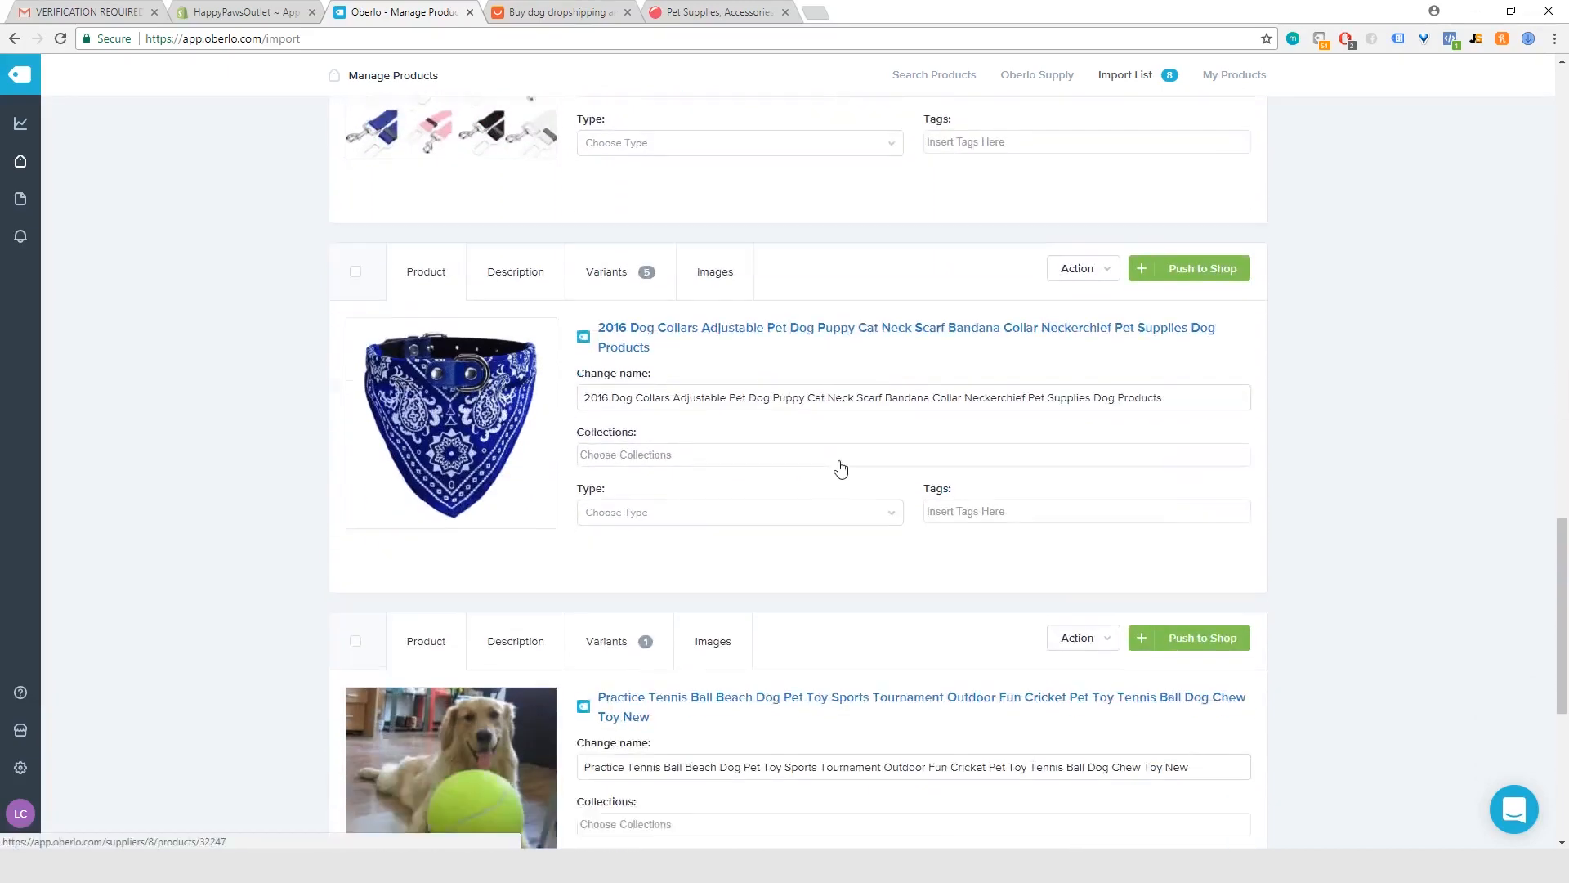
scroll(645, 520, "down", 3)
scroll(635, 527, "up", 5)
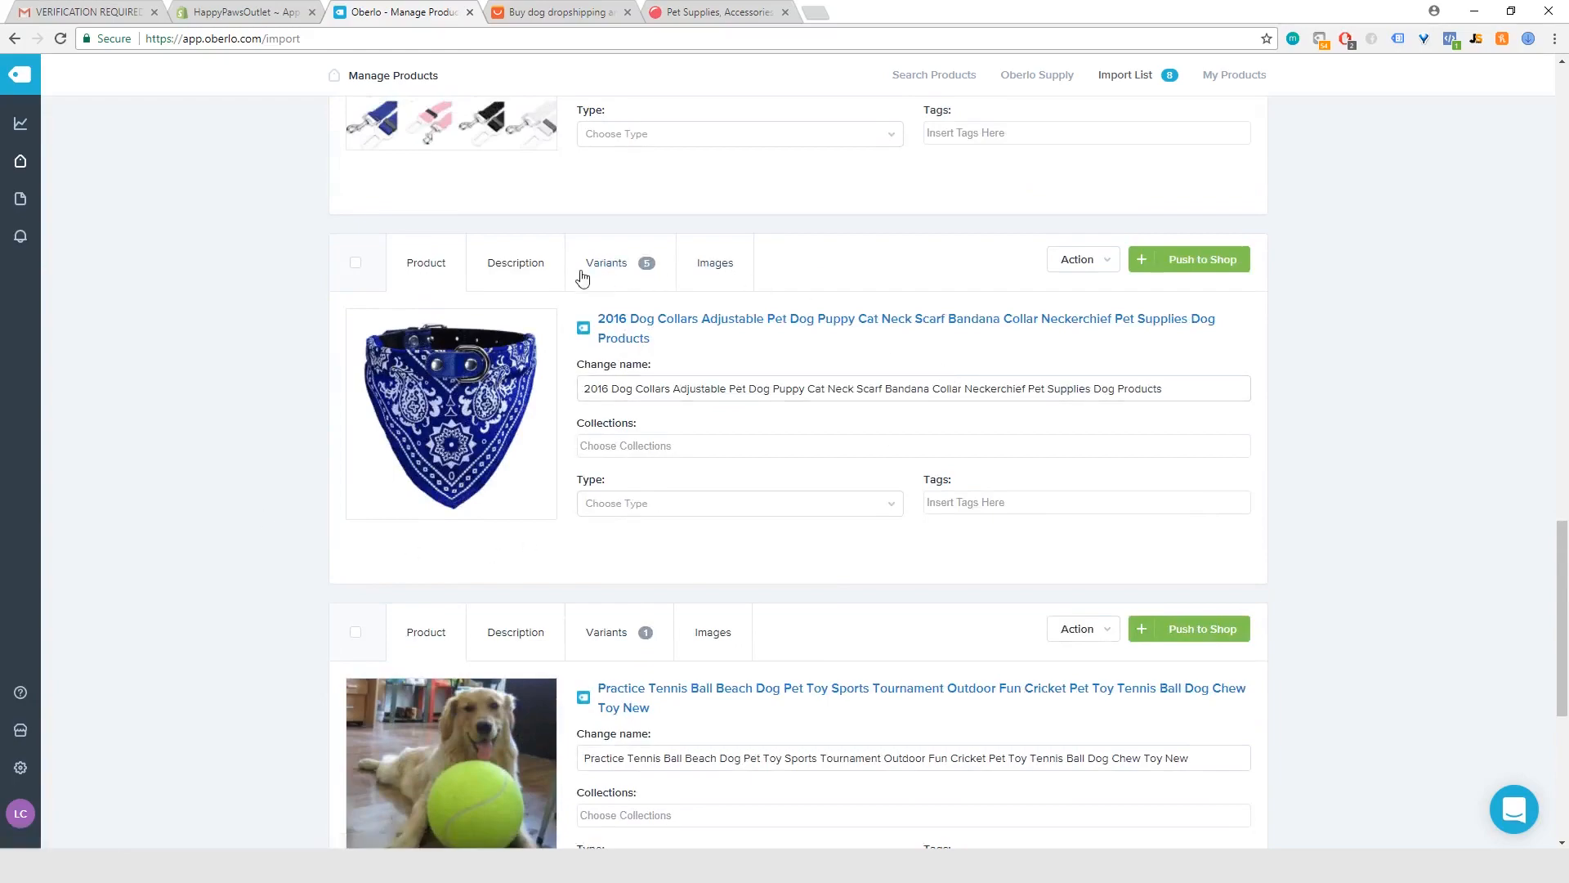
Review the colour variants, costs and prices of the 2016 bandana collar in the import list and return to its product details.
scroll(438, 560, "up", 4)
scroll(654, 785, "up", 8)
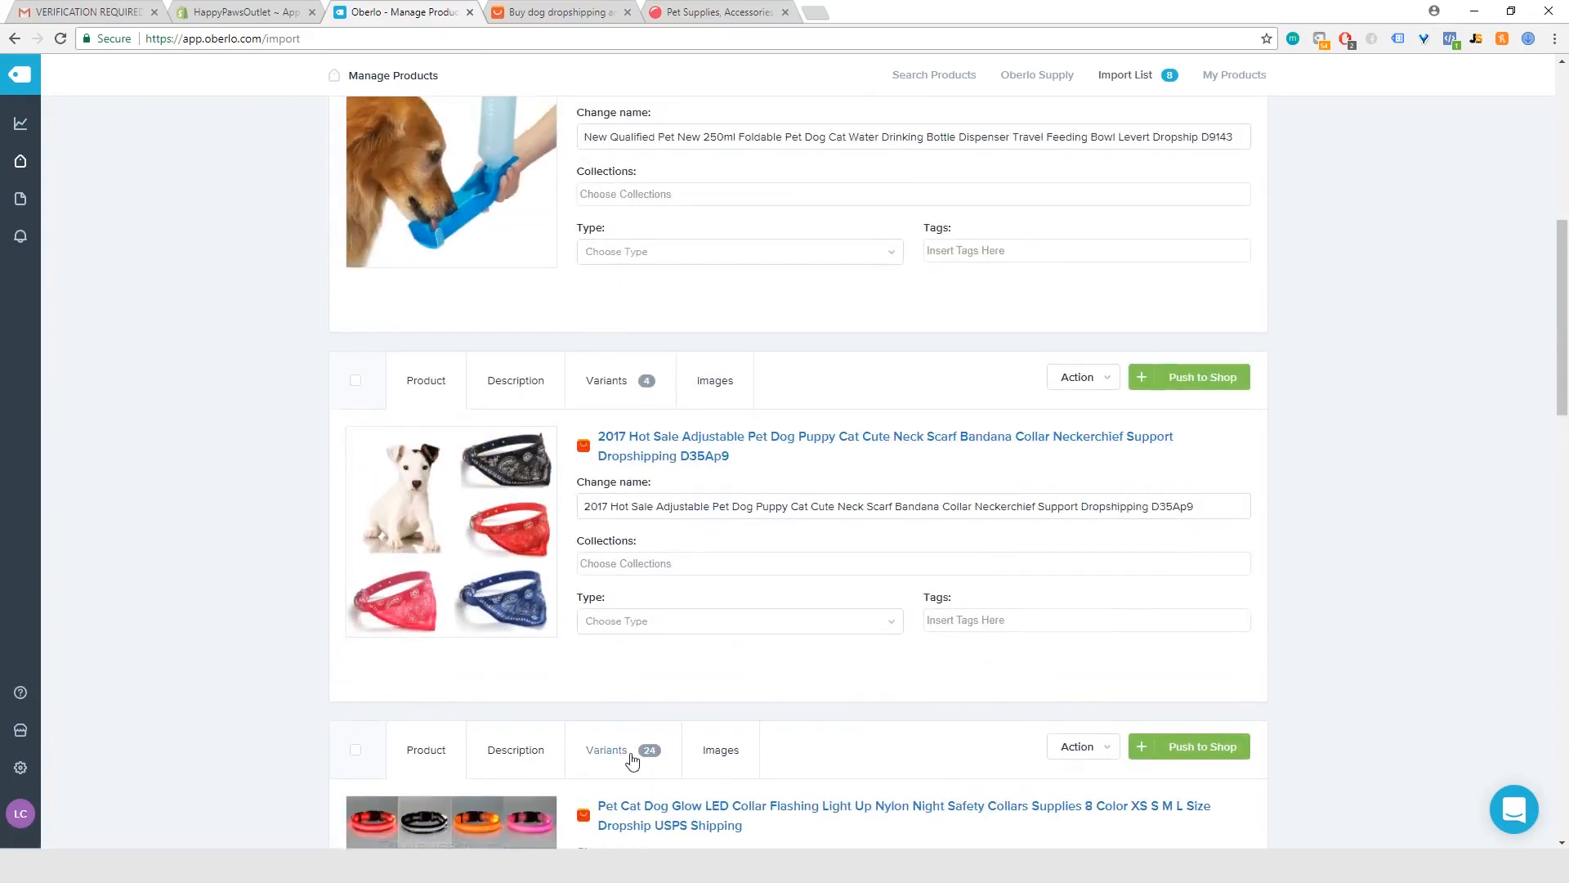
scroll(630, 760, "down", 7)
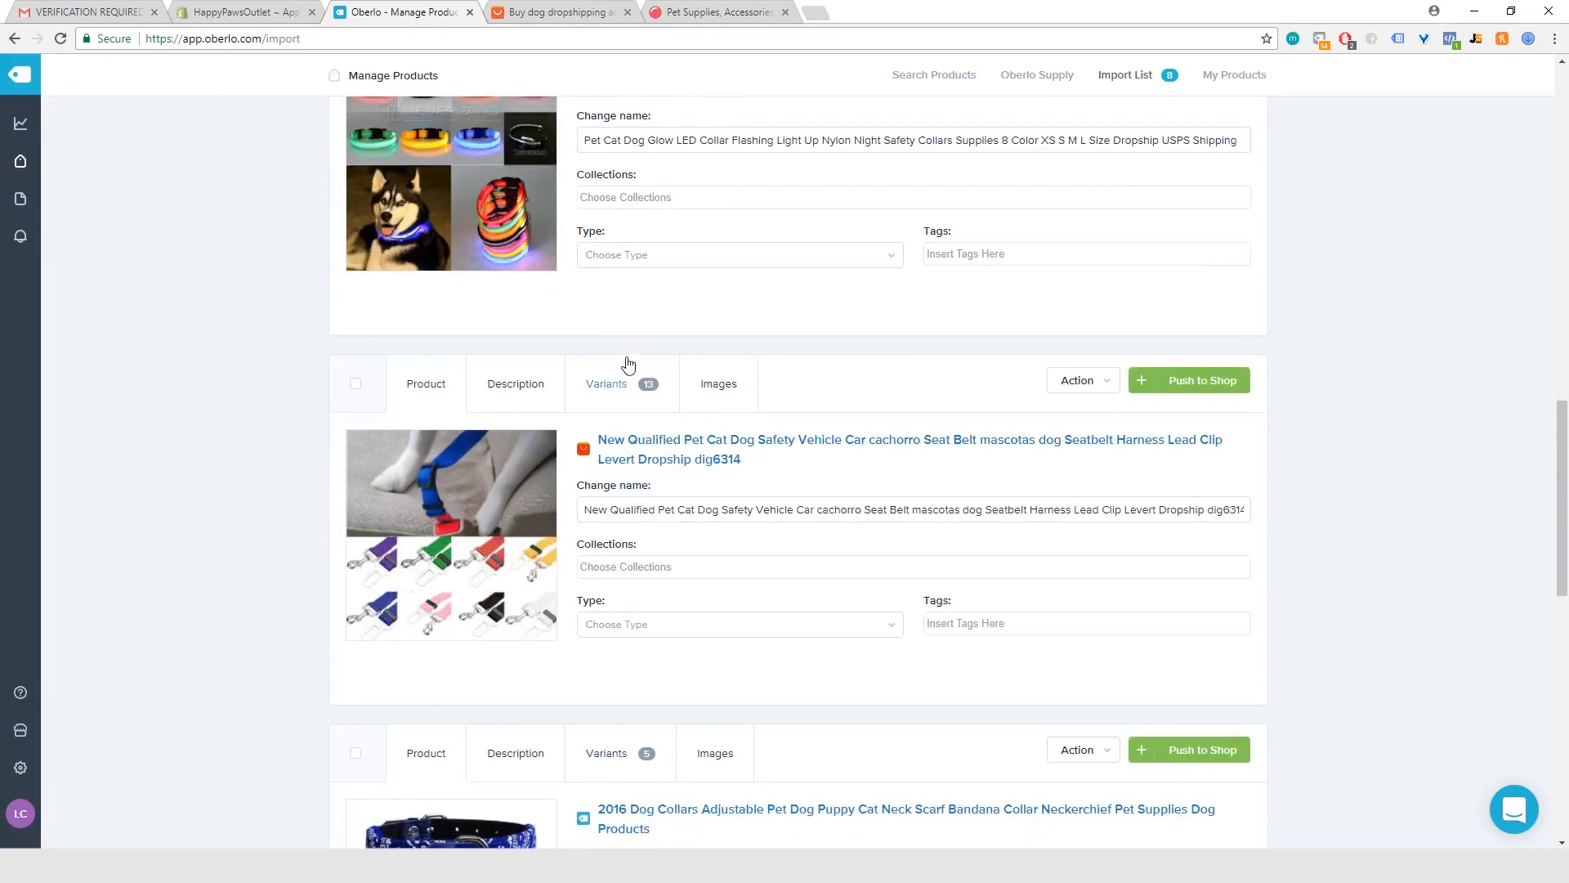
scroll(625, 363, "down", 4)
left_click(618, 429)
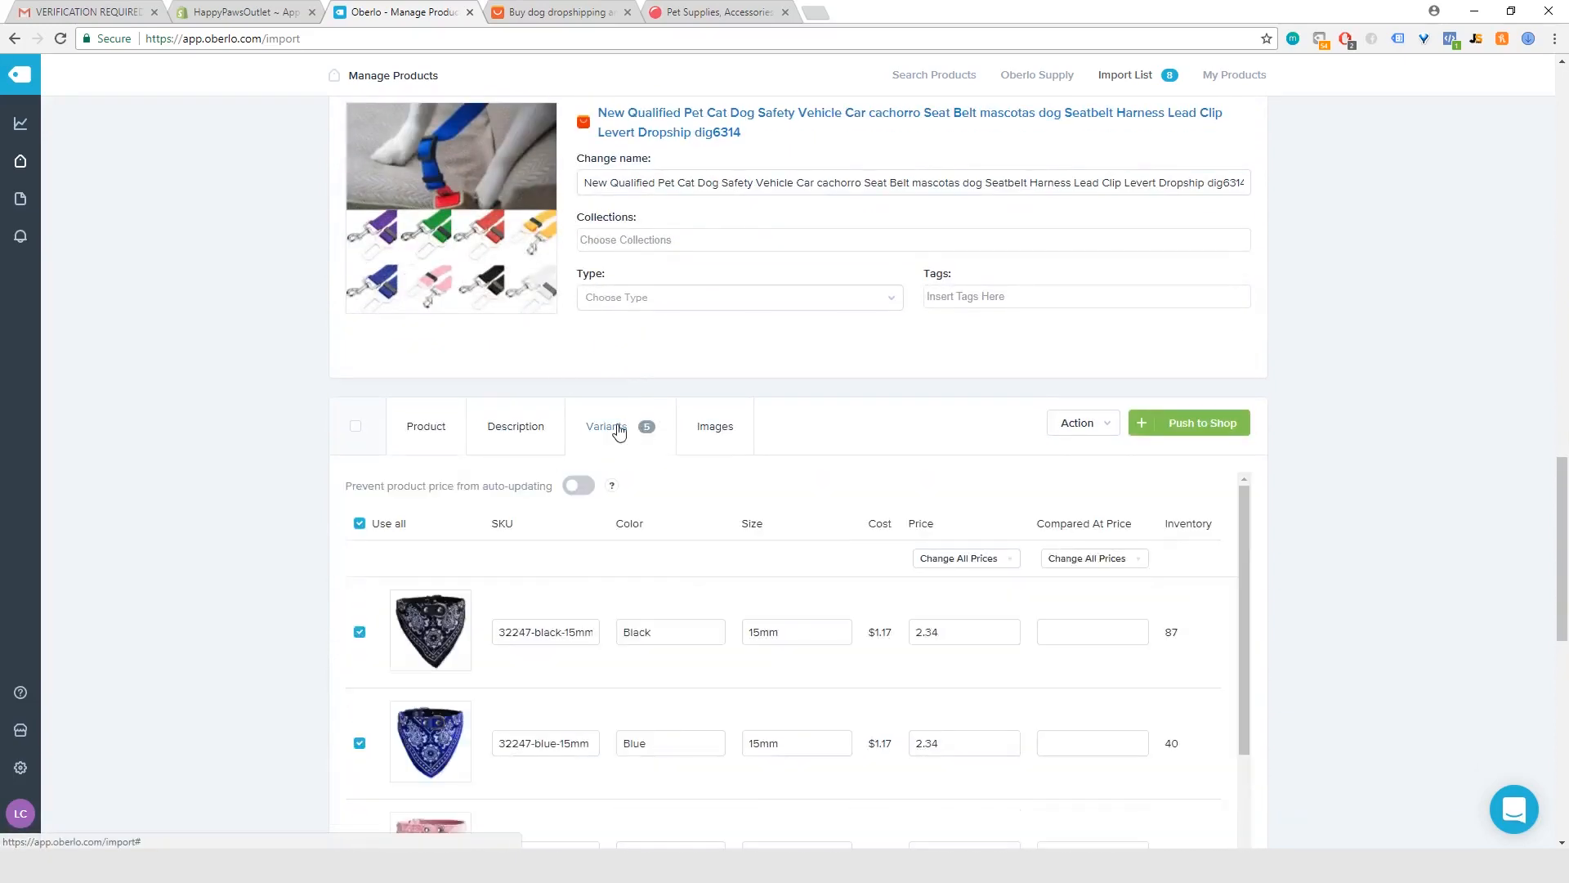
scroll(795, 638, "down", 8)
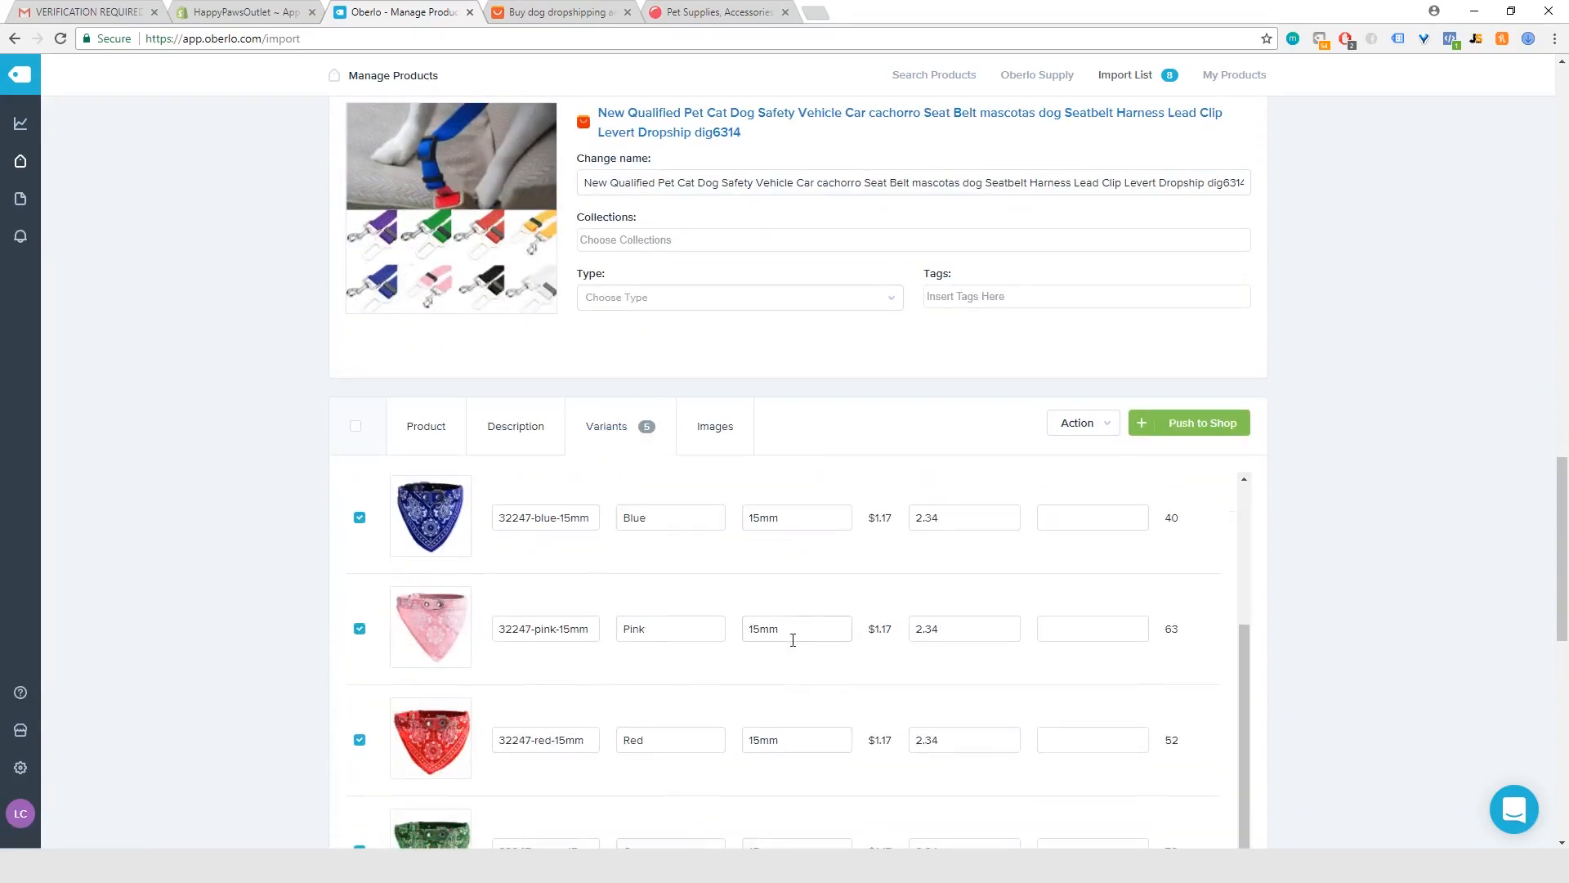
scroll(785, 263, "up", 6)
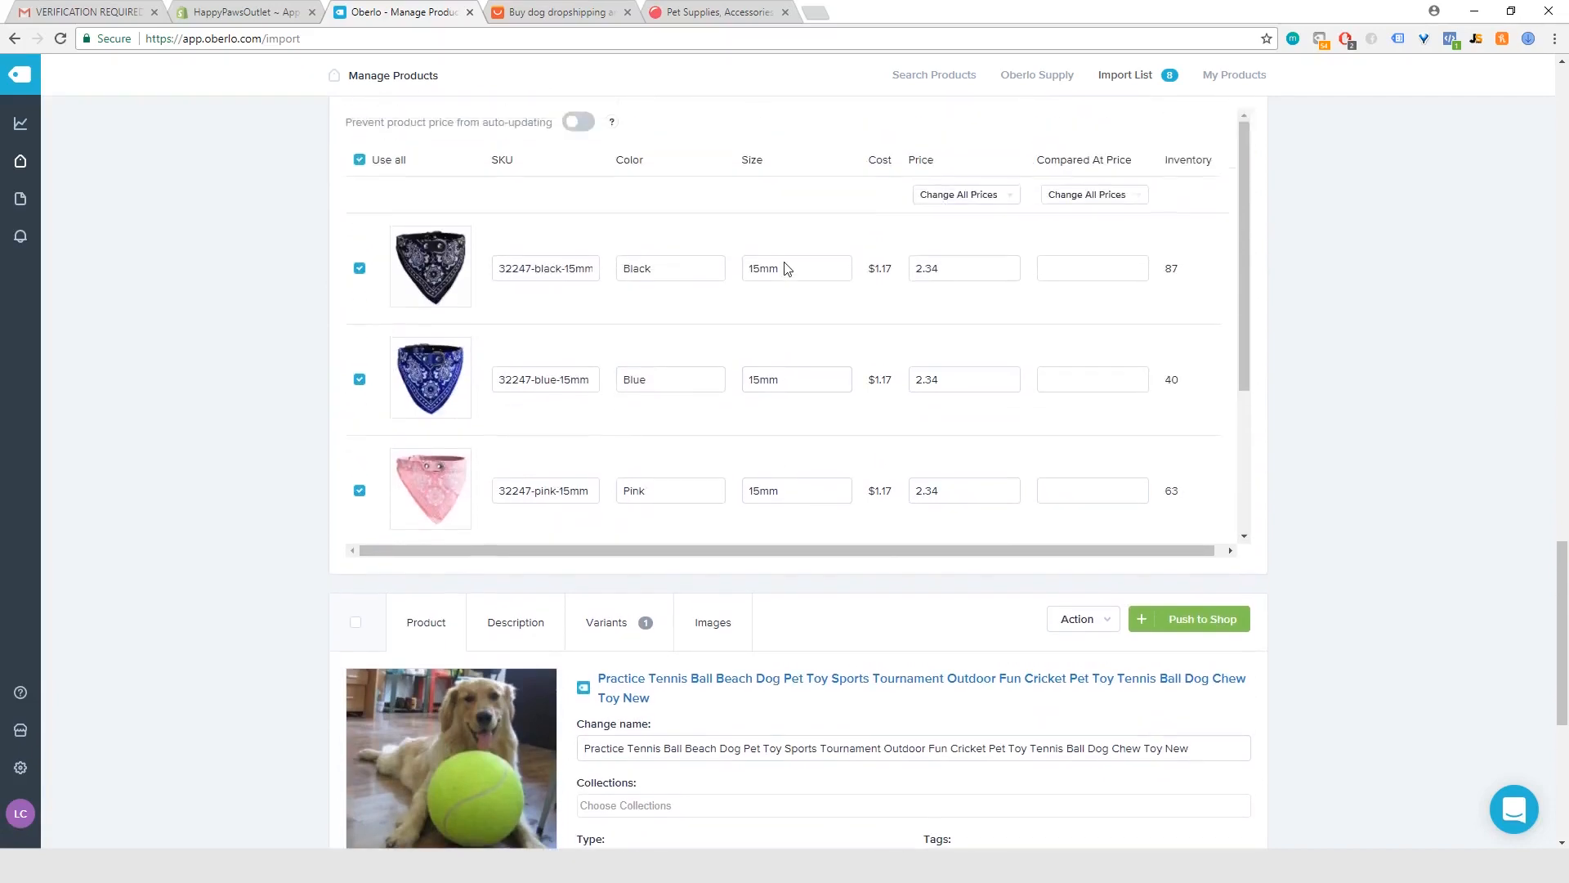
scroll(778, 279, "up", 1)
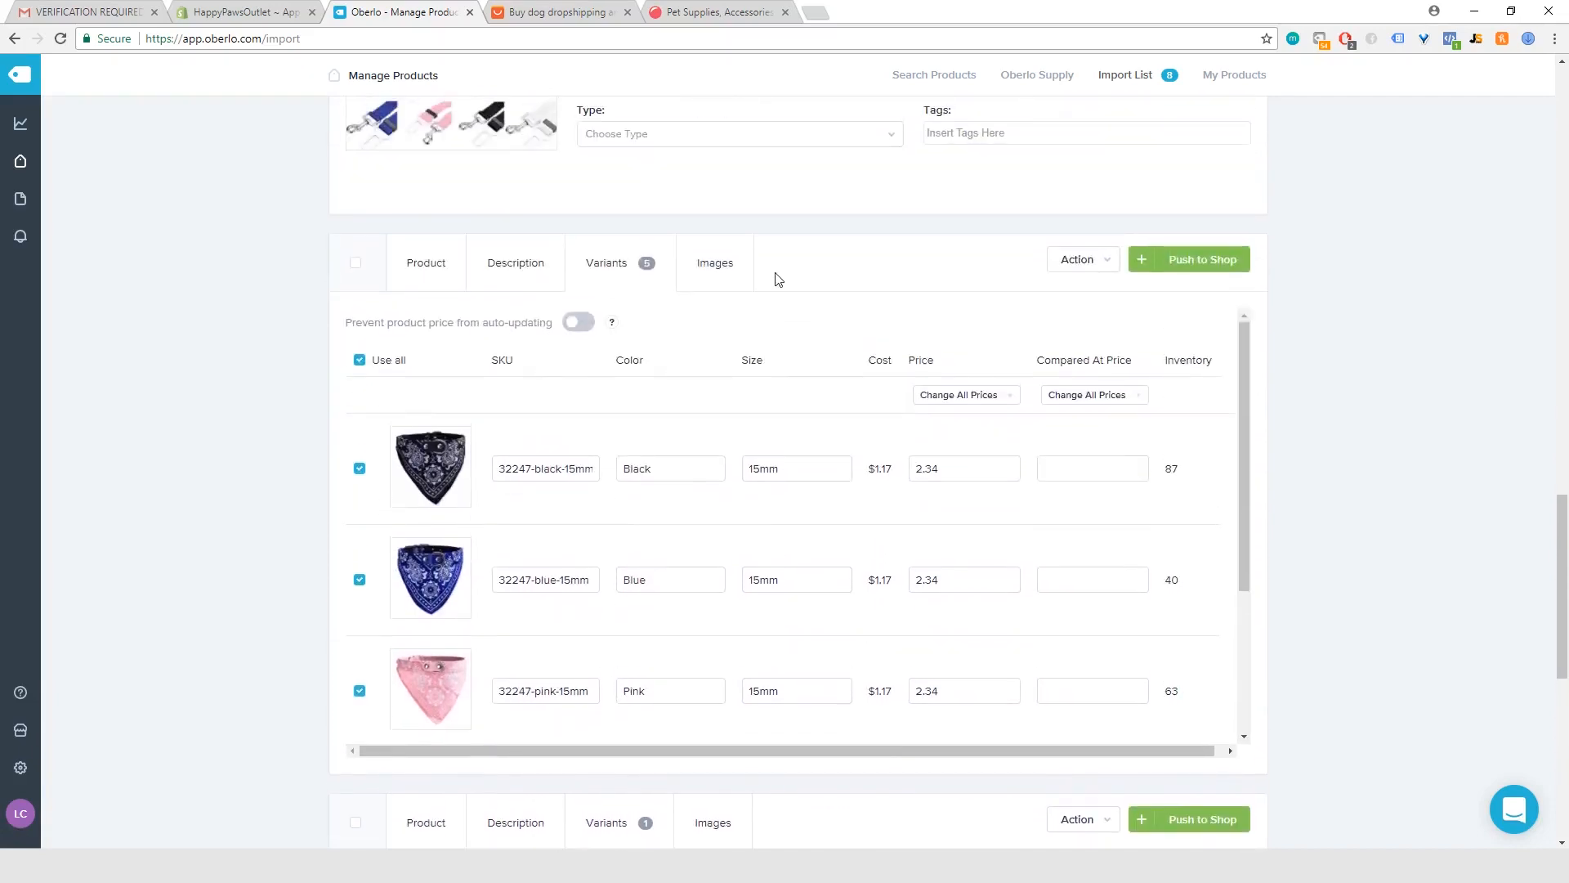
left_click(429, 273)
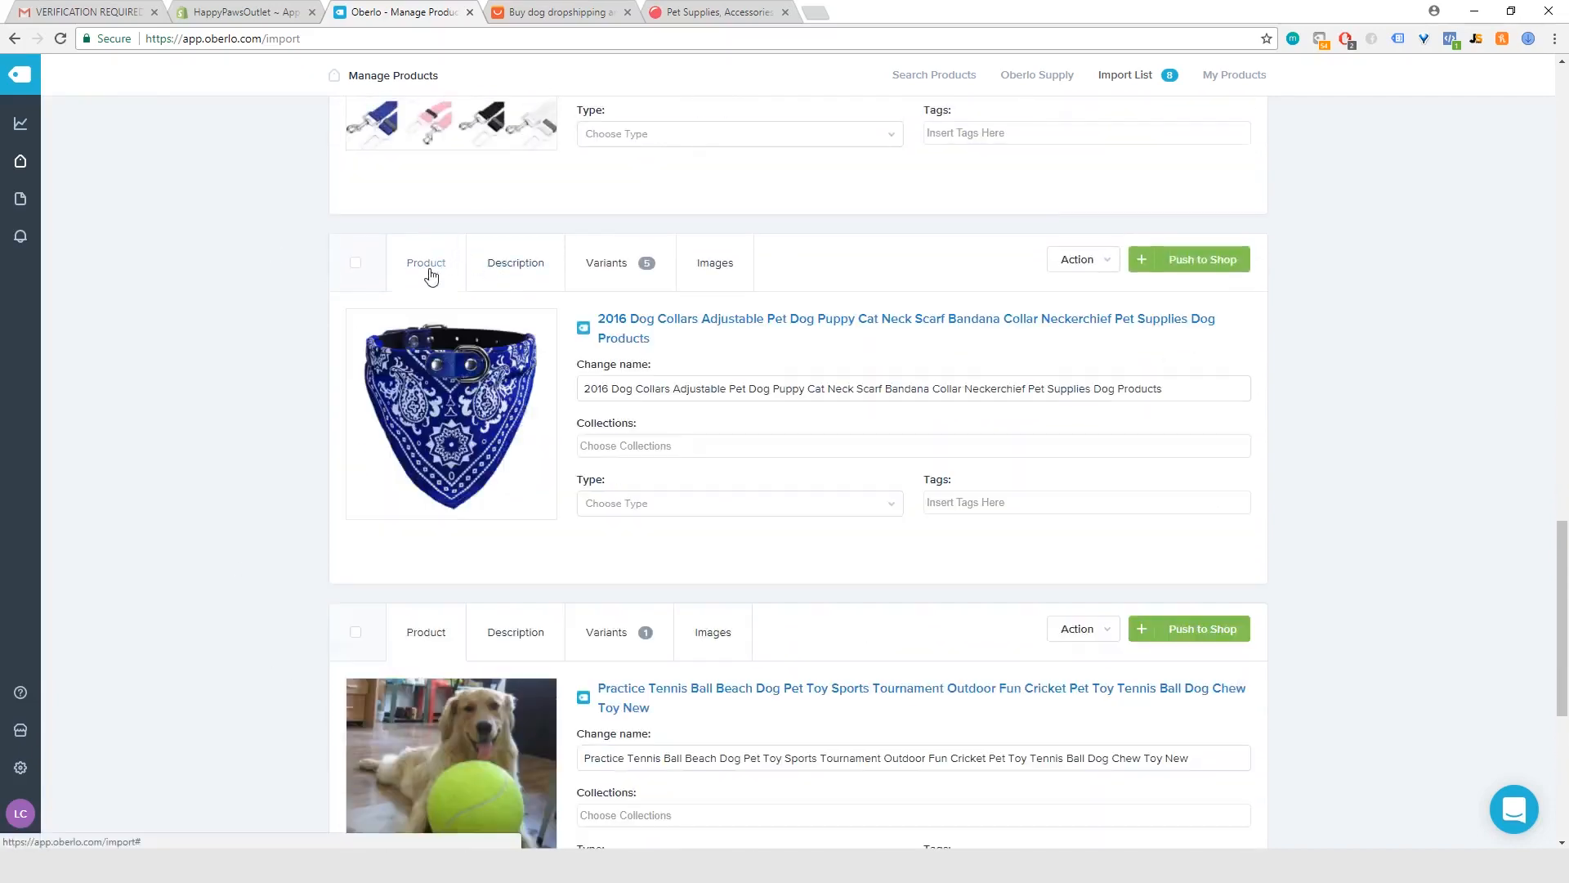
Open the 2016 bandana collar's Oberlo Supply page in a new tab, close the duplicate and check its shipping cost.
right_click(679, 317)
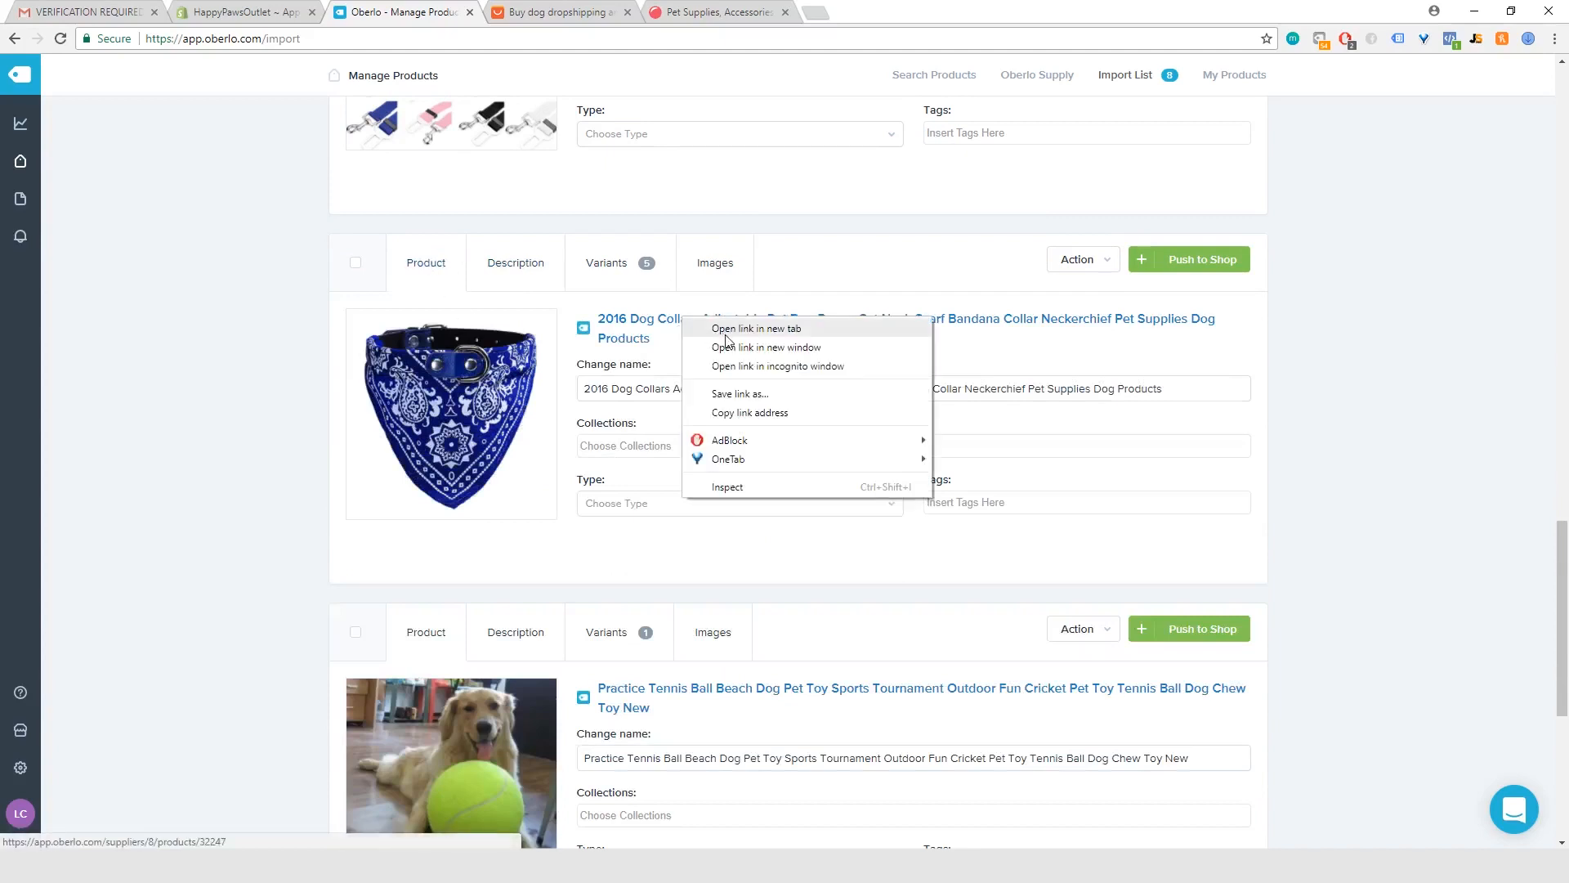
left_click(717, 331)
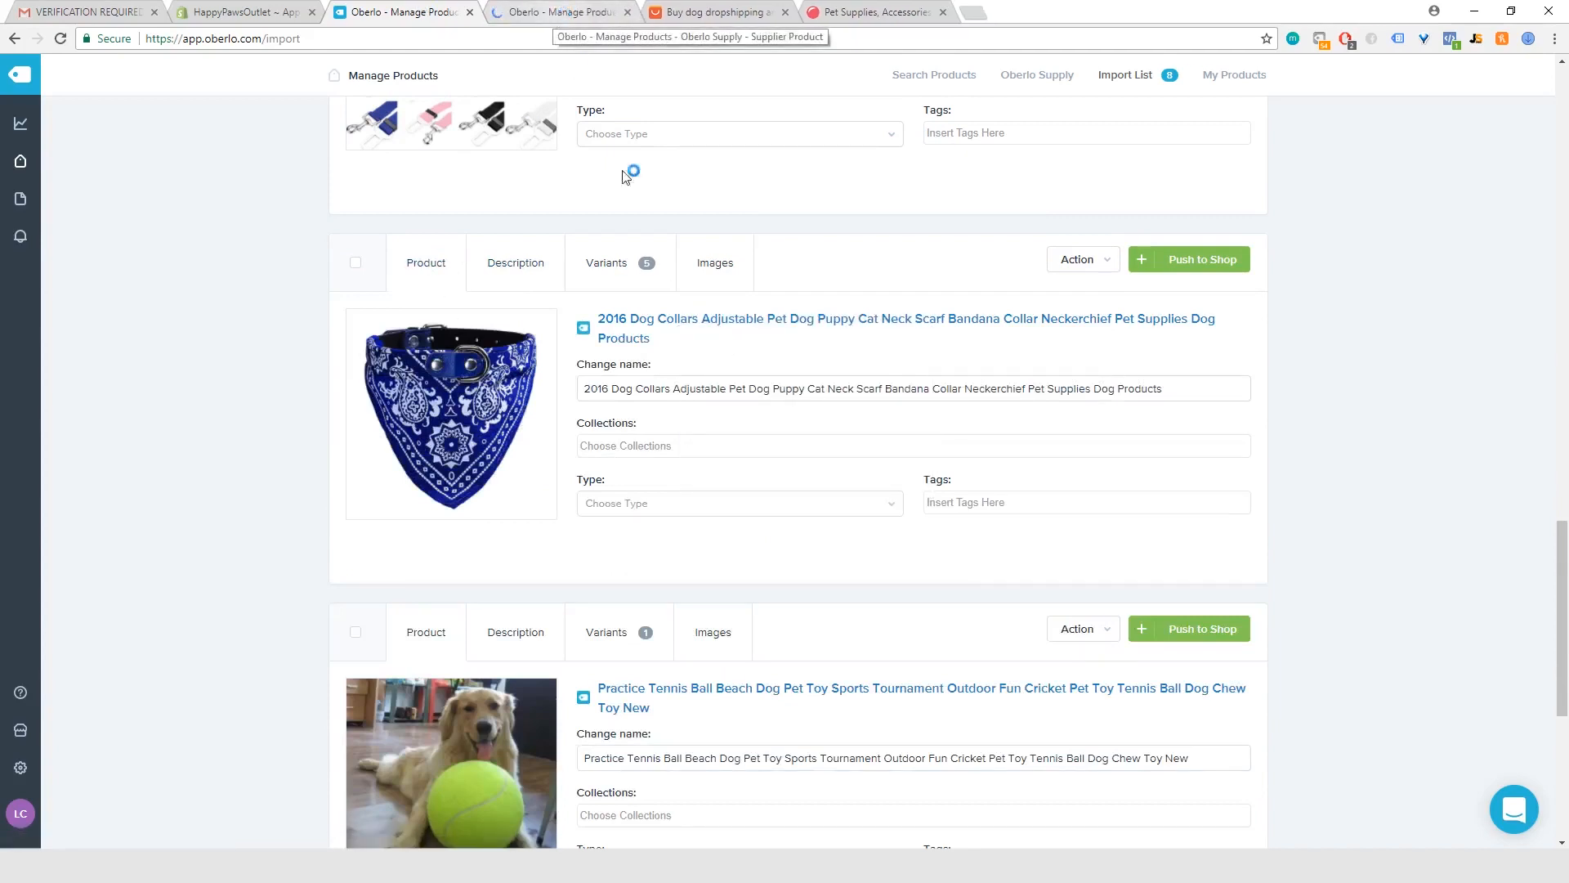
left_click(654, 335)
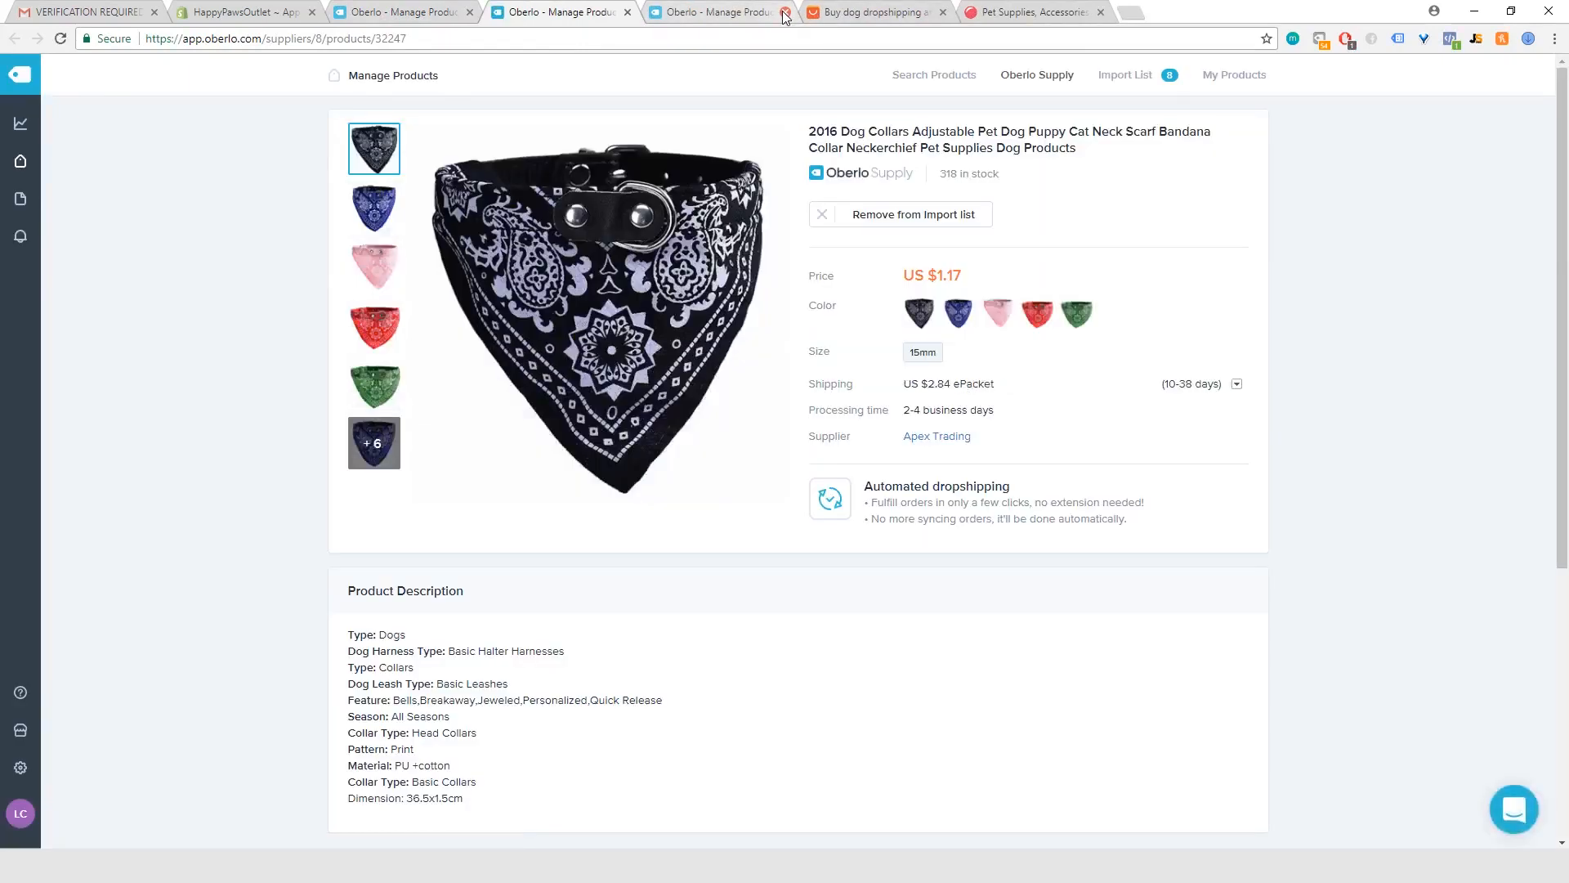
left_click(785, 13)
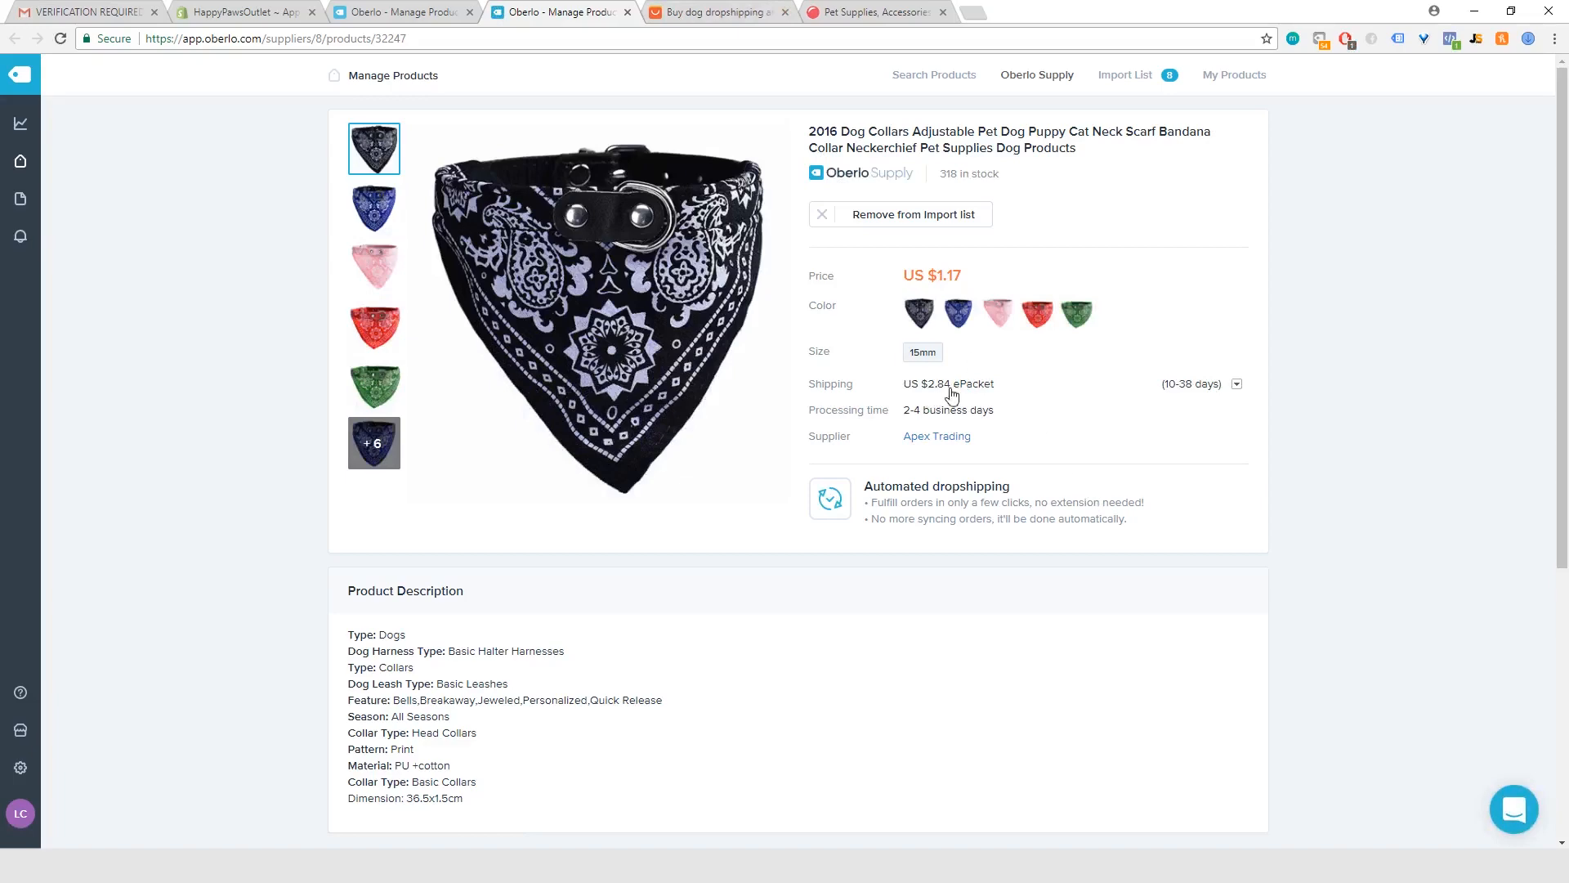
Return to the import list and check the variant costs of the 2017 Hot Sale bandana collar, ending on its product details.
left_click(384, 12)
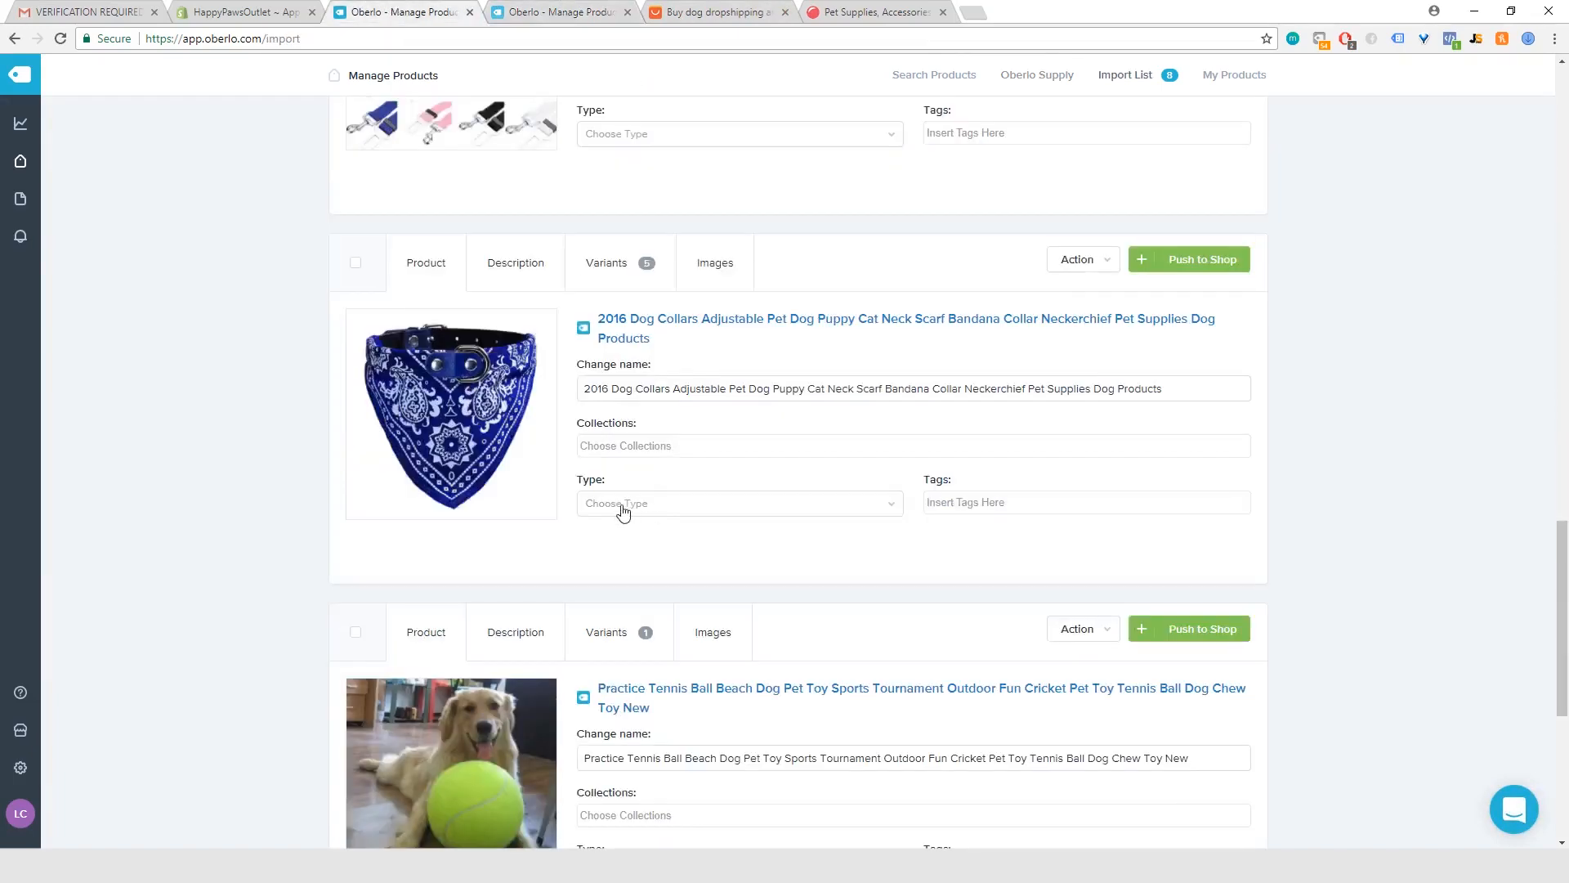
scroll(623, 511, "up", 12)
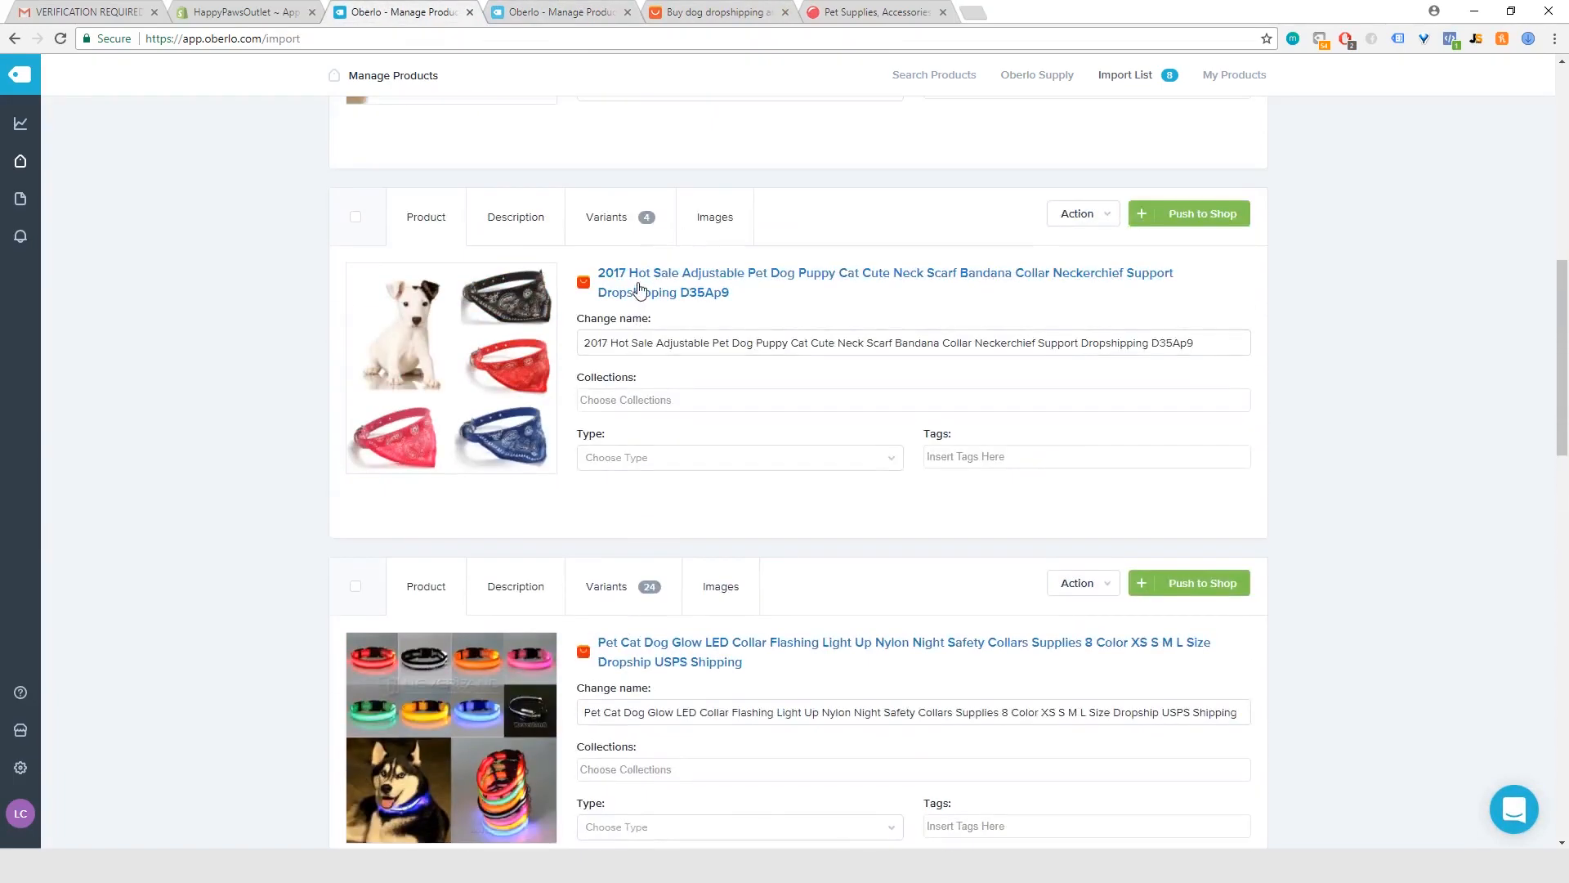
left_click(621, 230)
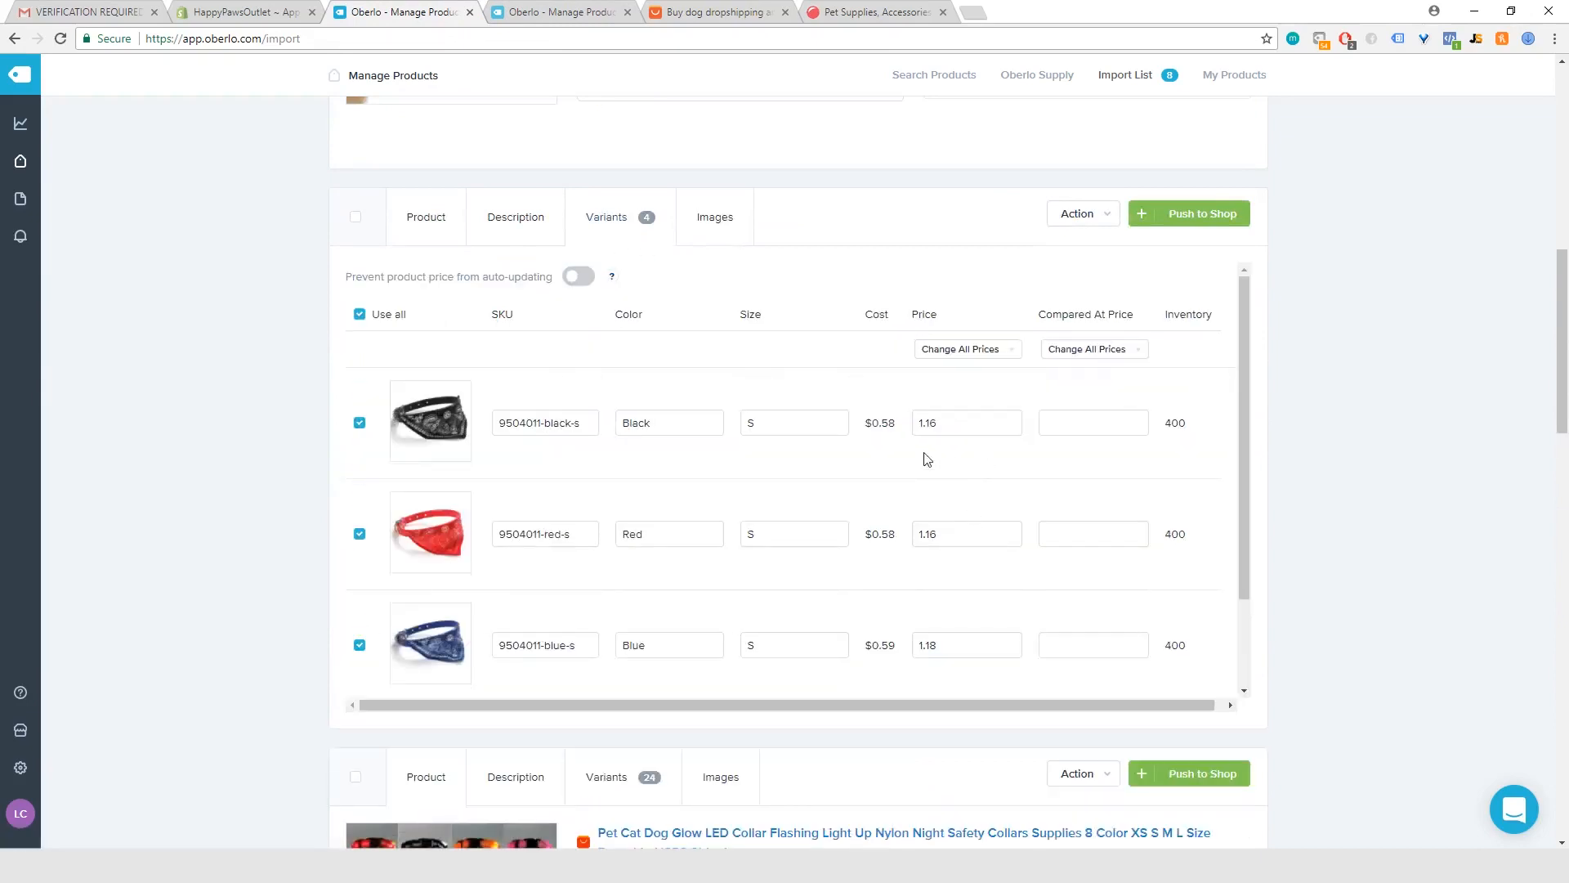
left_click(448, 236)
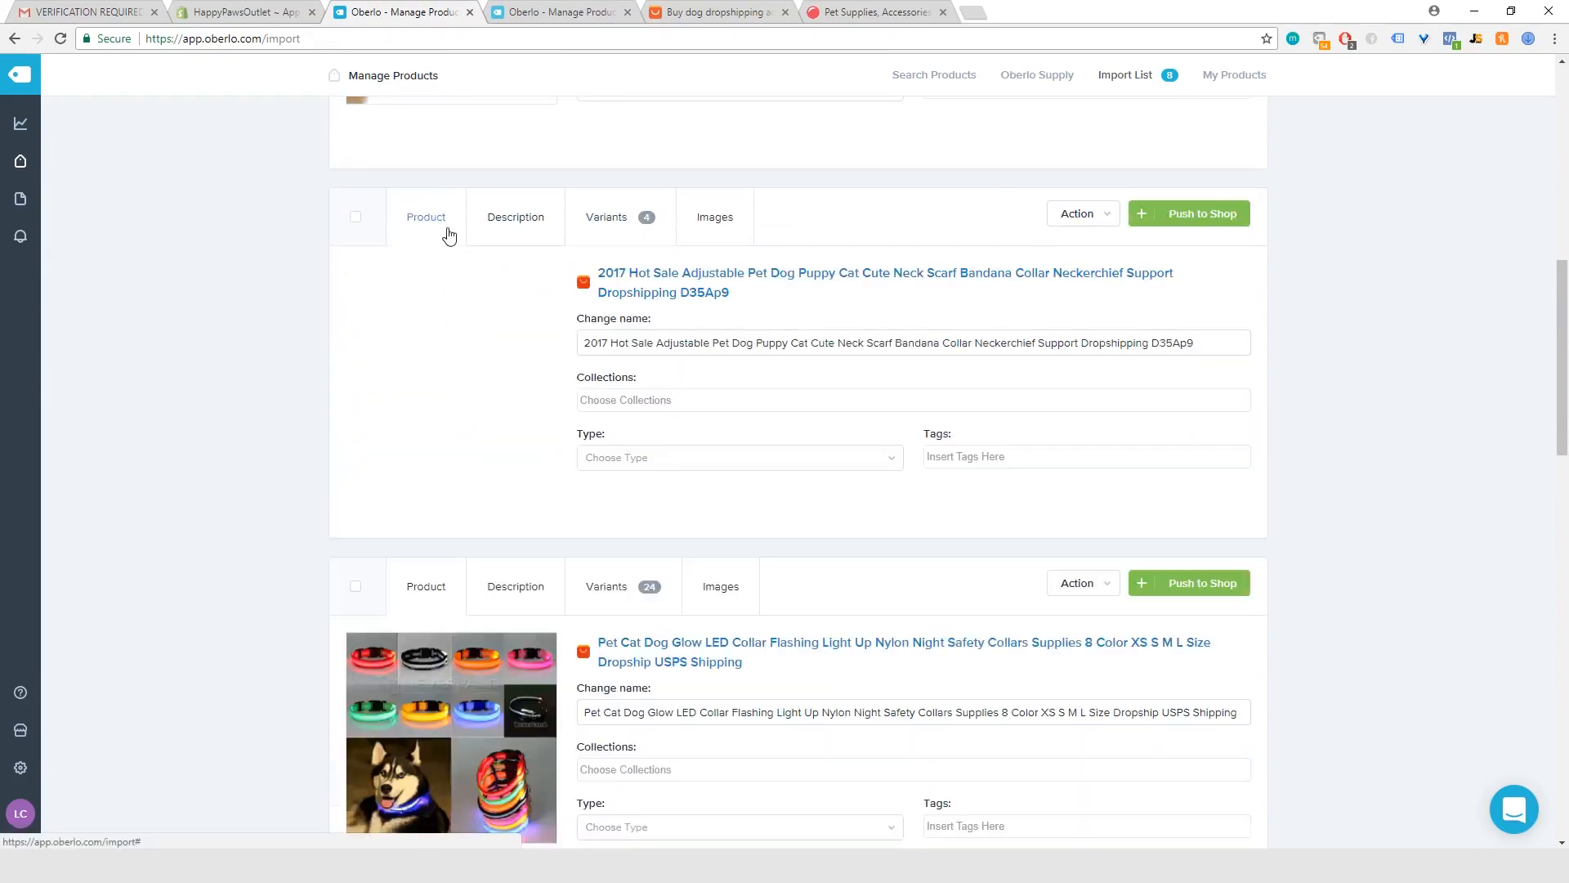
Open the 2017 Hot Sale bandana collar's AliExpress listing and choose ePacket as its shipping method to the United States.
left_click(677, 295)
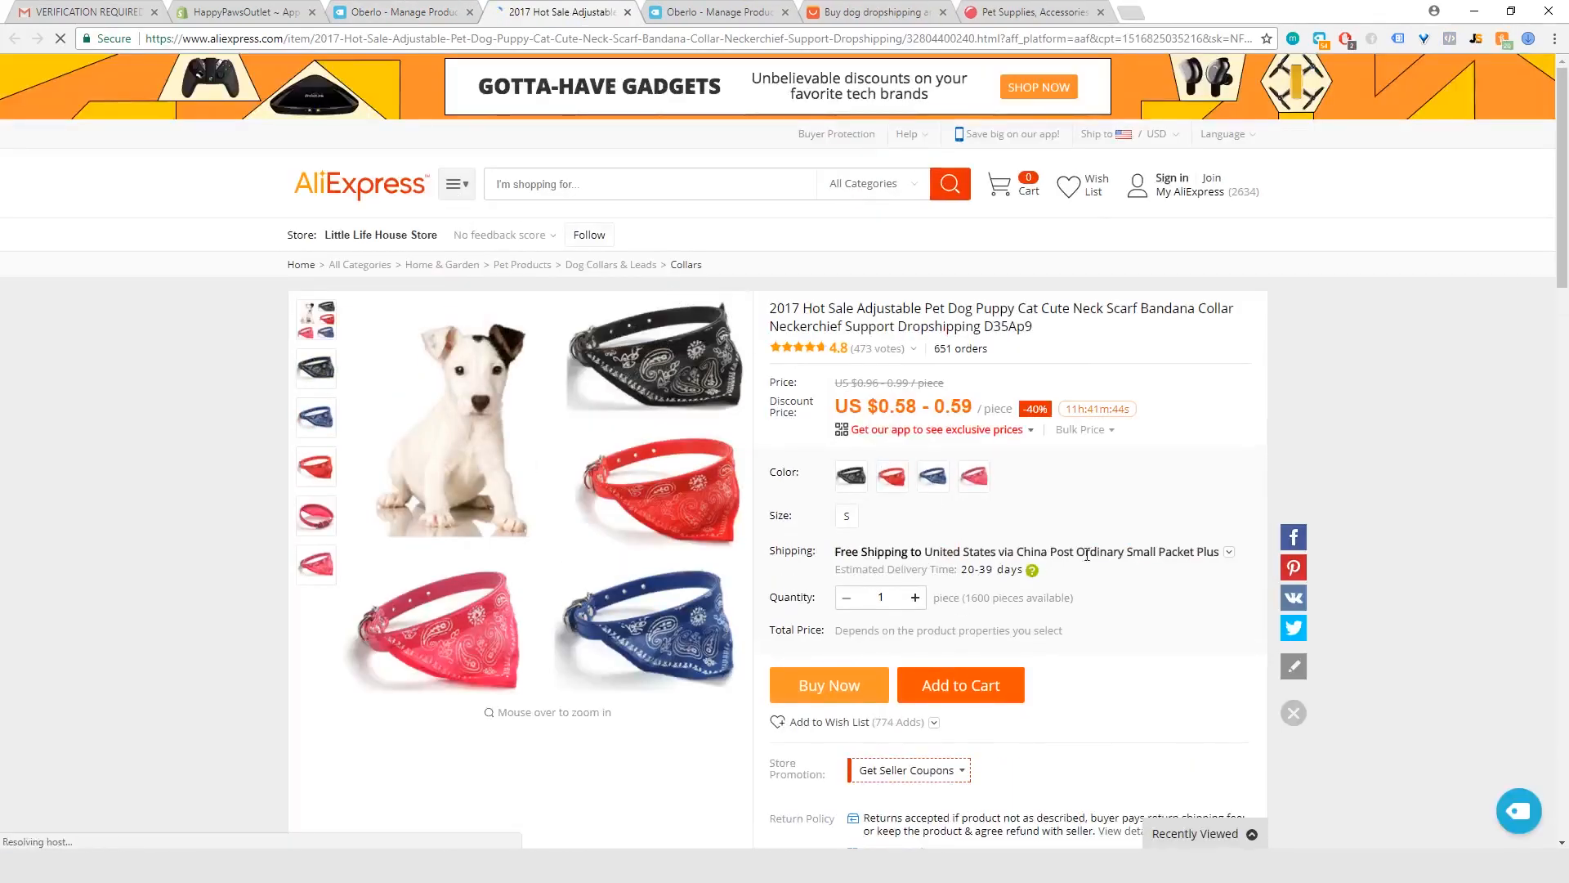
left_click(1231, 556)
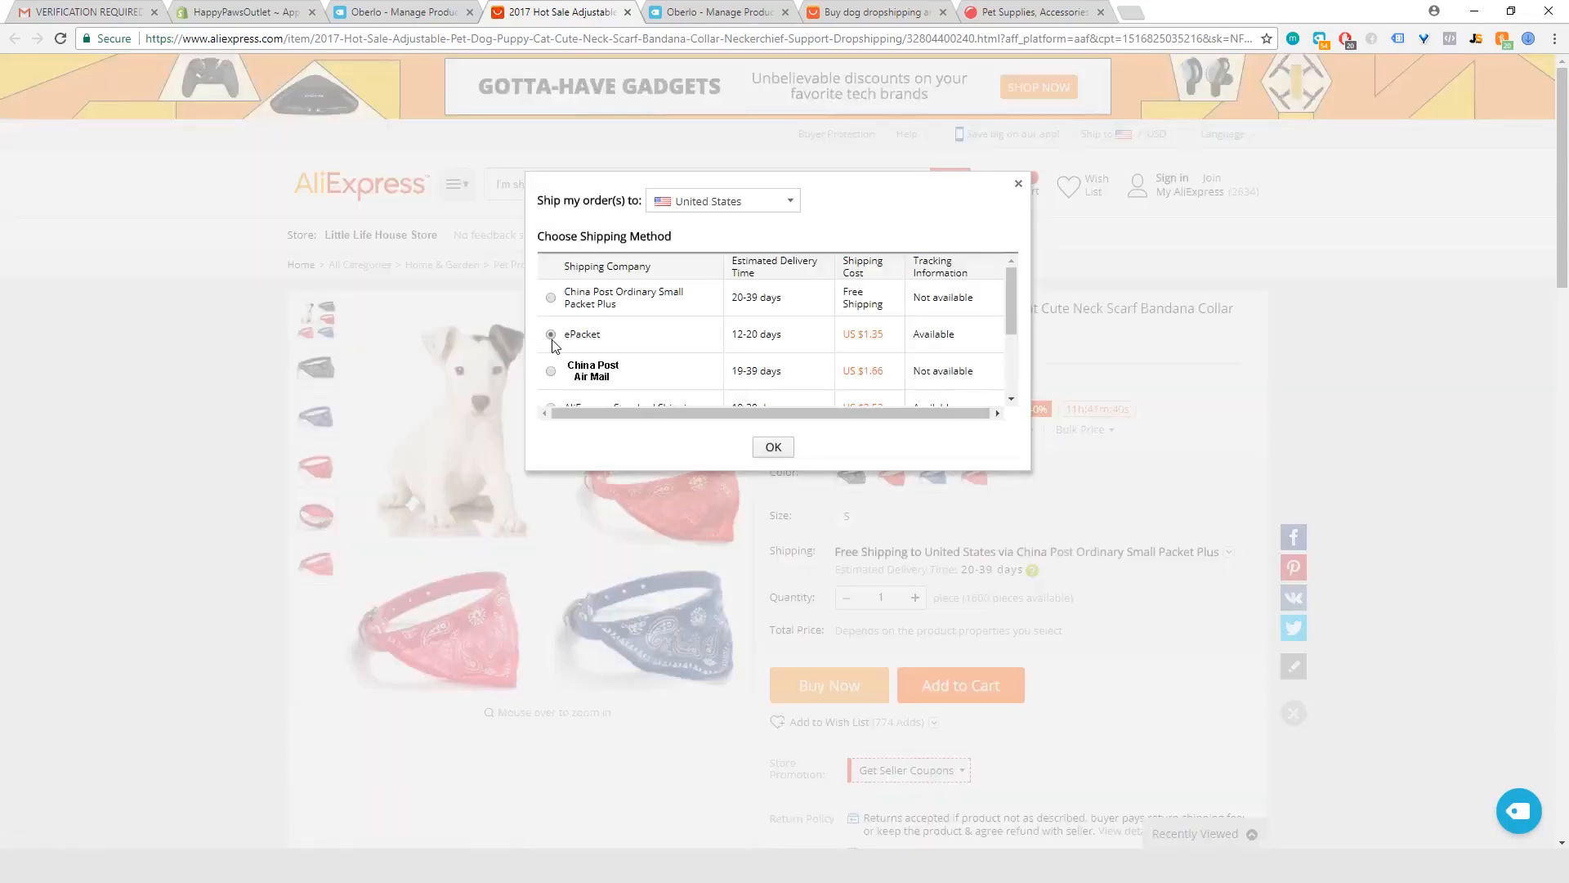
left_click(776, 449)
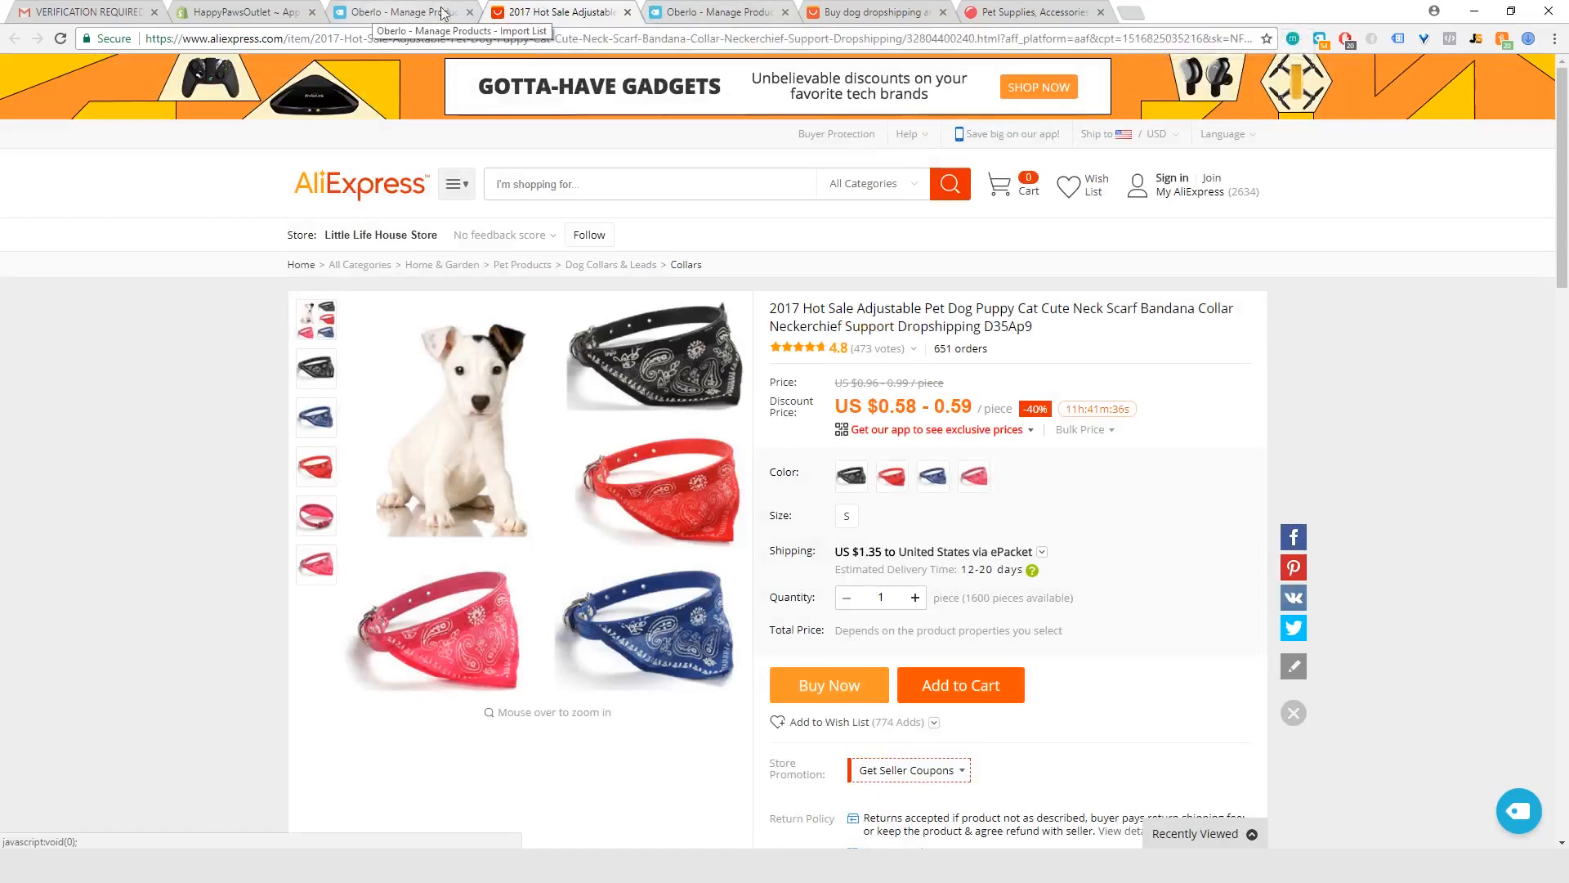
Compare the Oberlo Supply and AliExpress bandana collar pages, and close both.
left_click(692, 12)
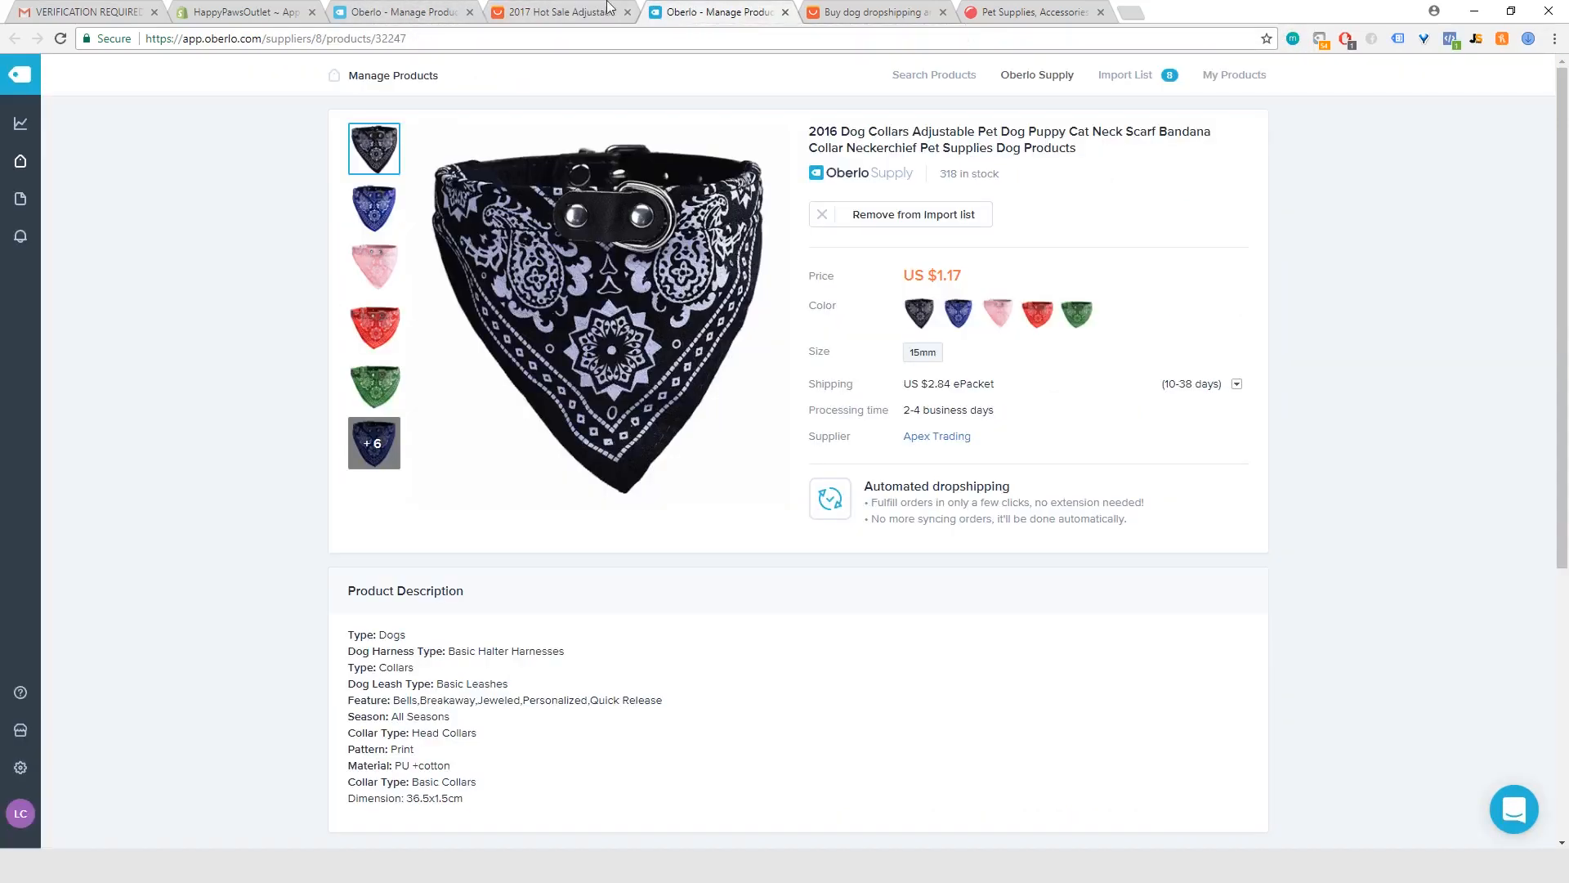
left_click(516, 8)
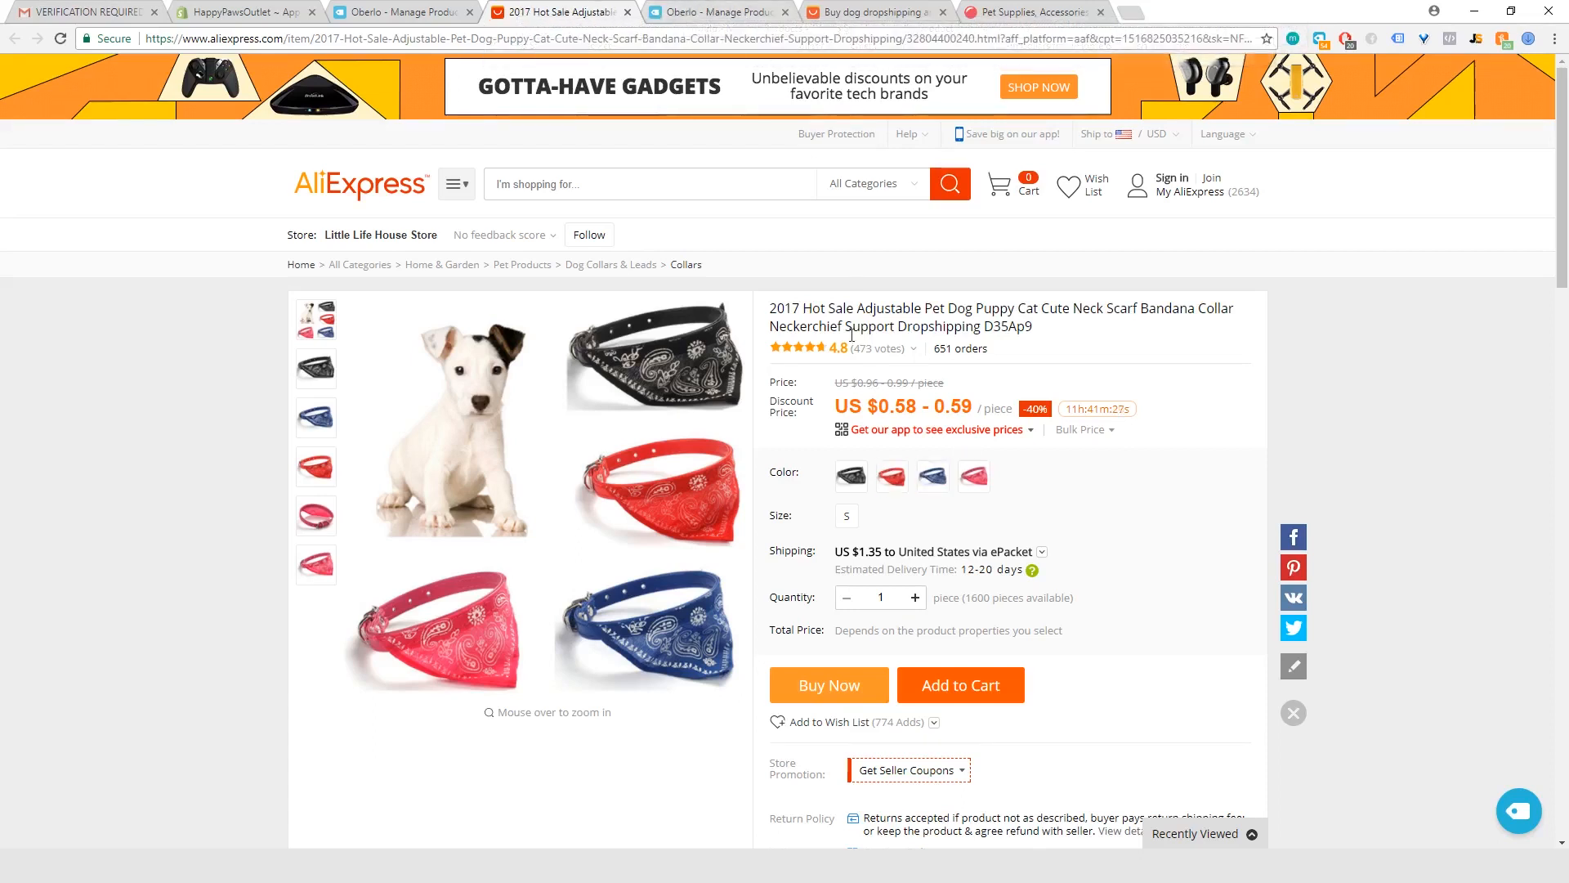
left_click(627, 13)
left_click(628, 12)
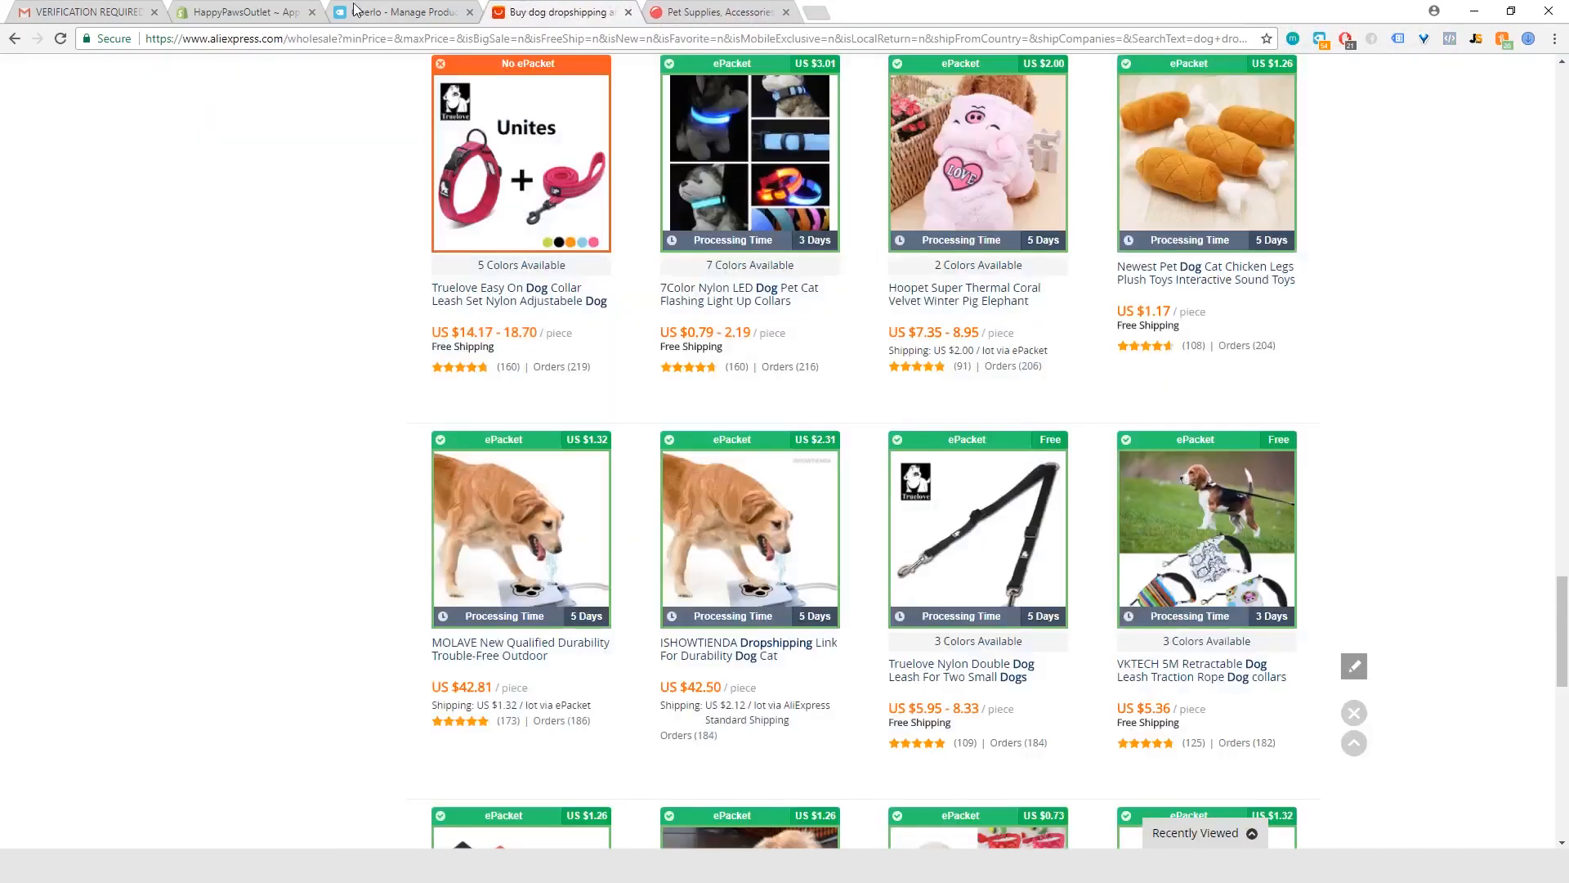
Go back to the import list and review the 2016 bandana collar's variants, costs and stock again.
left_click(425, 10)
scroll(555, 121, "down", 10)
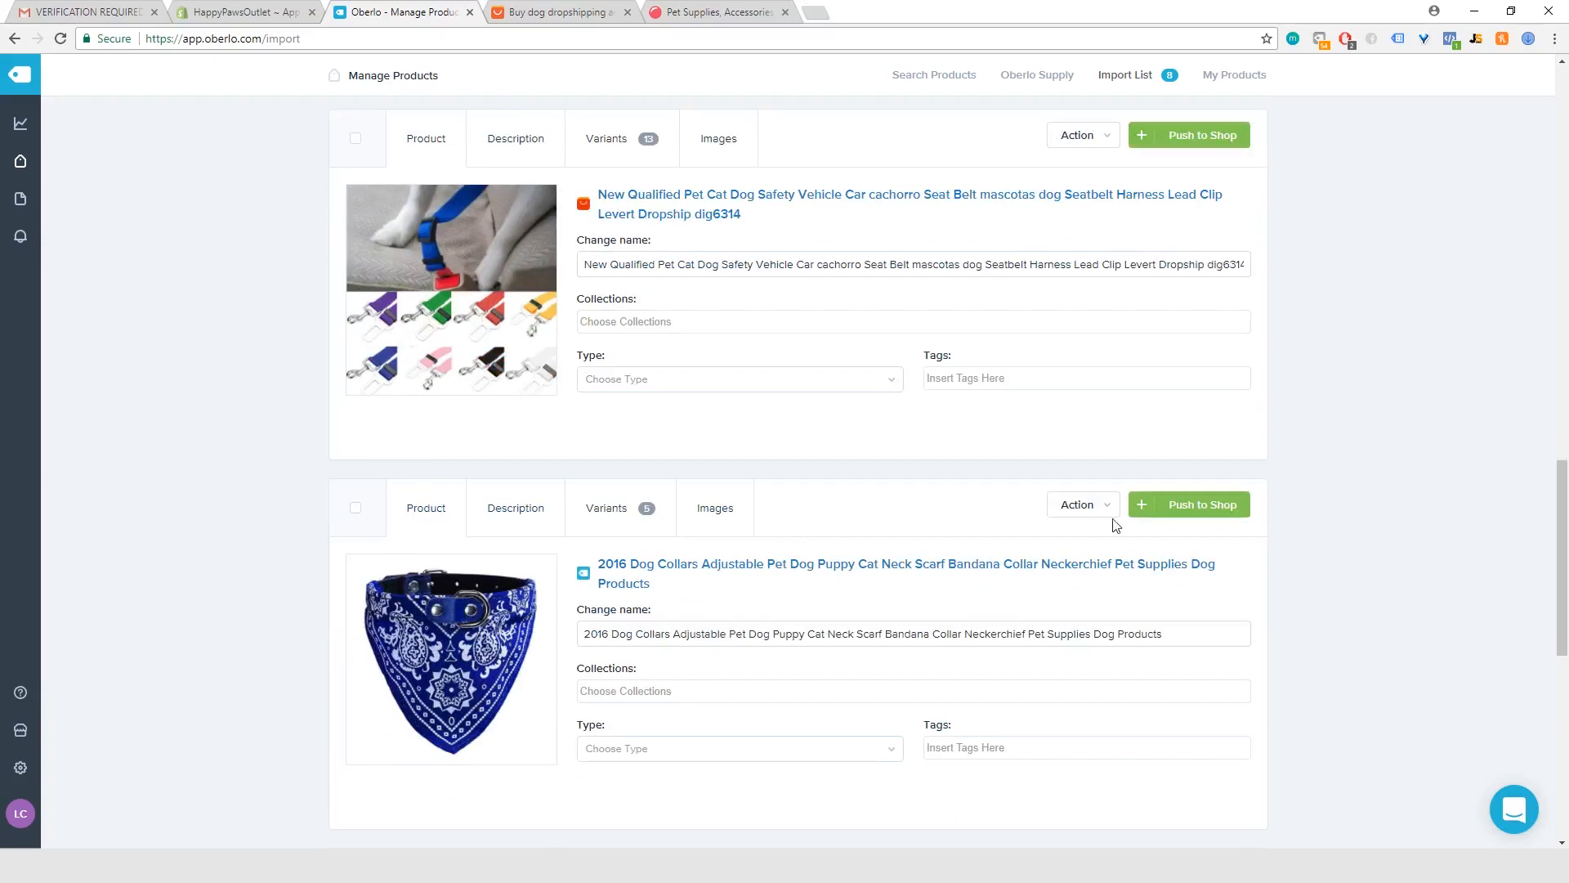
left_click(607, 507)
scroll(718, 571, "down", 6)
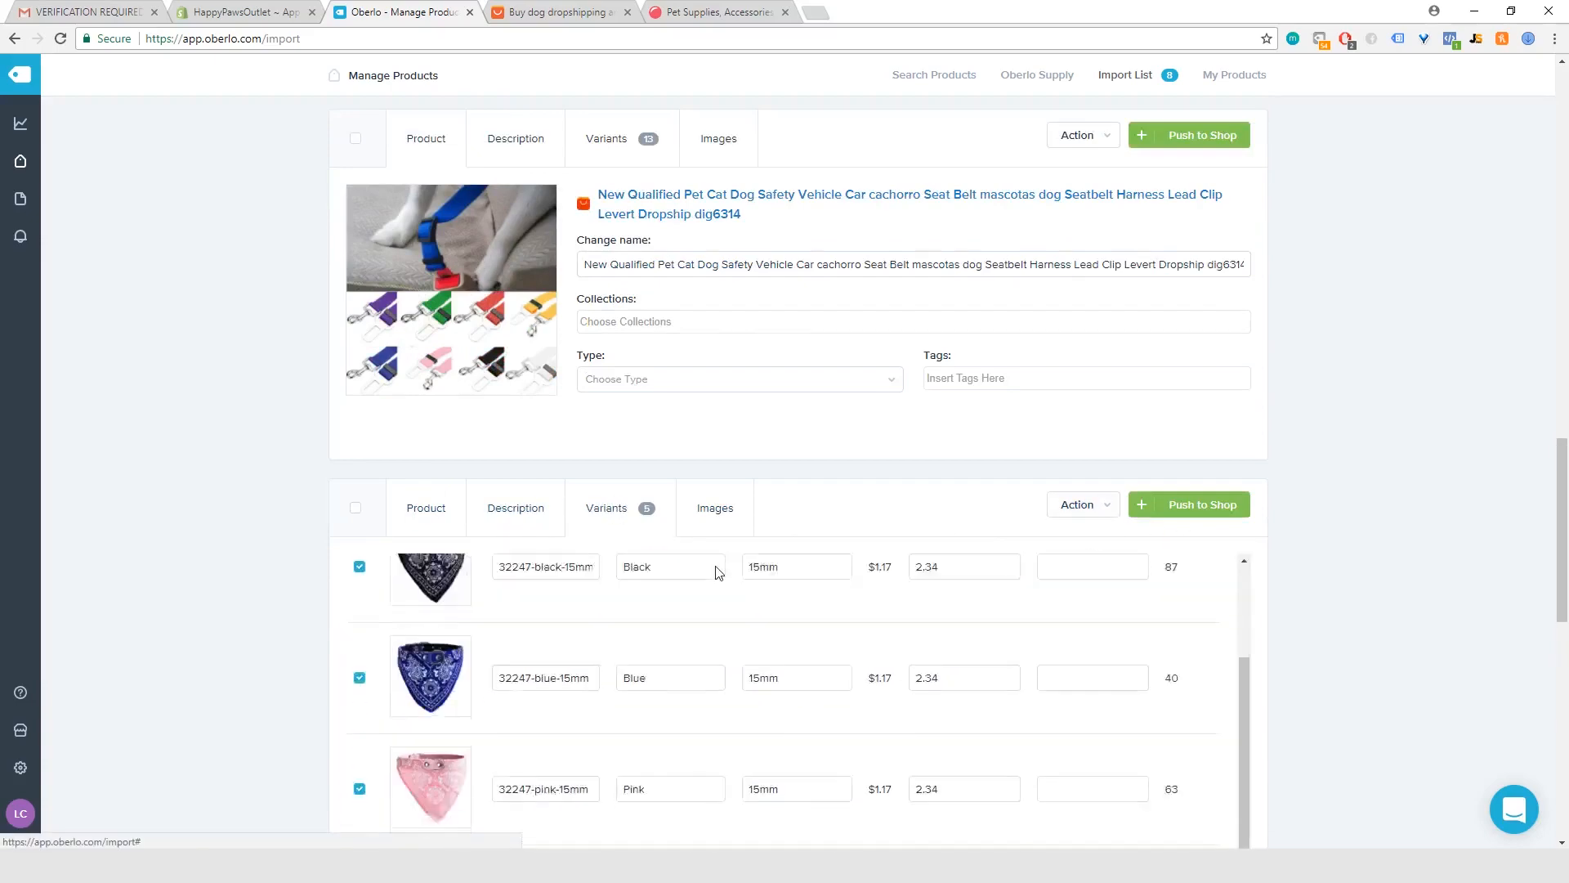
Open the variants of the 2017 Hot Sale bandana collar and look through their costs and inventory for comparison.
scroll(718, 571, "up", 12)
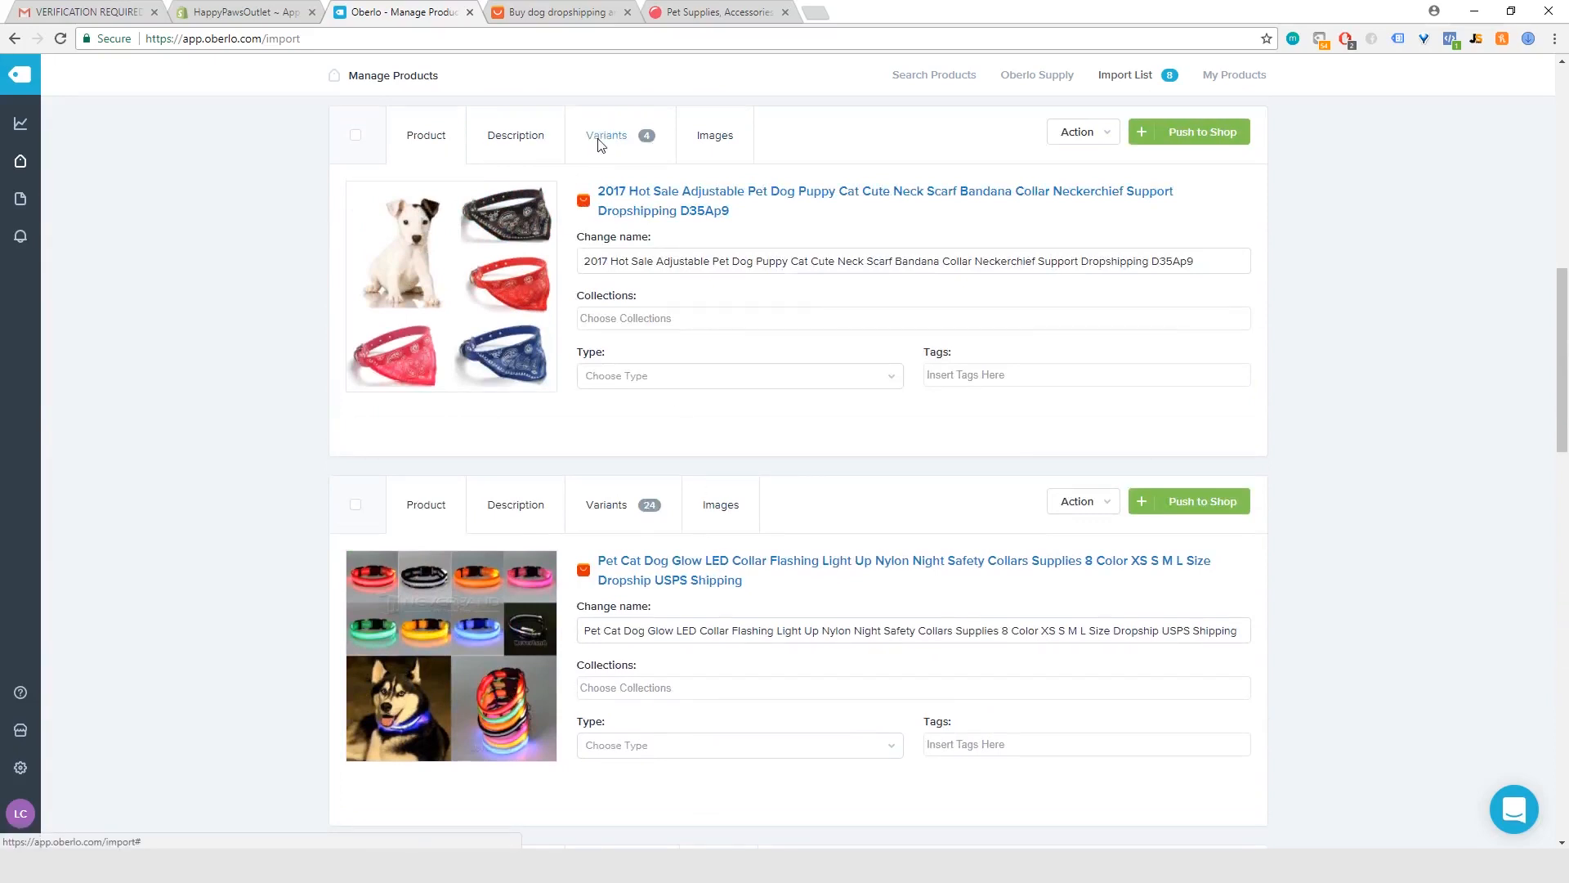
left_click(599, 144)
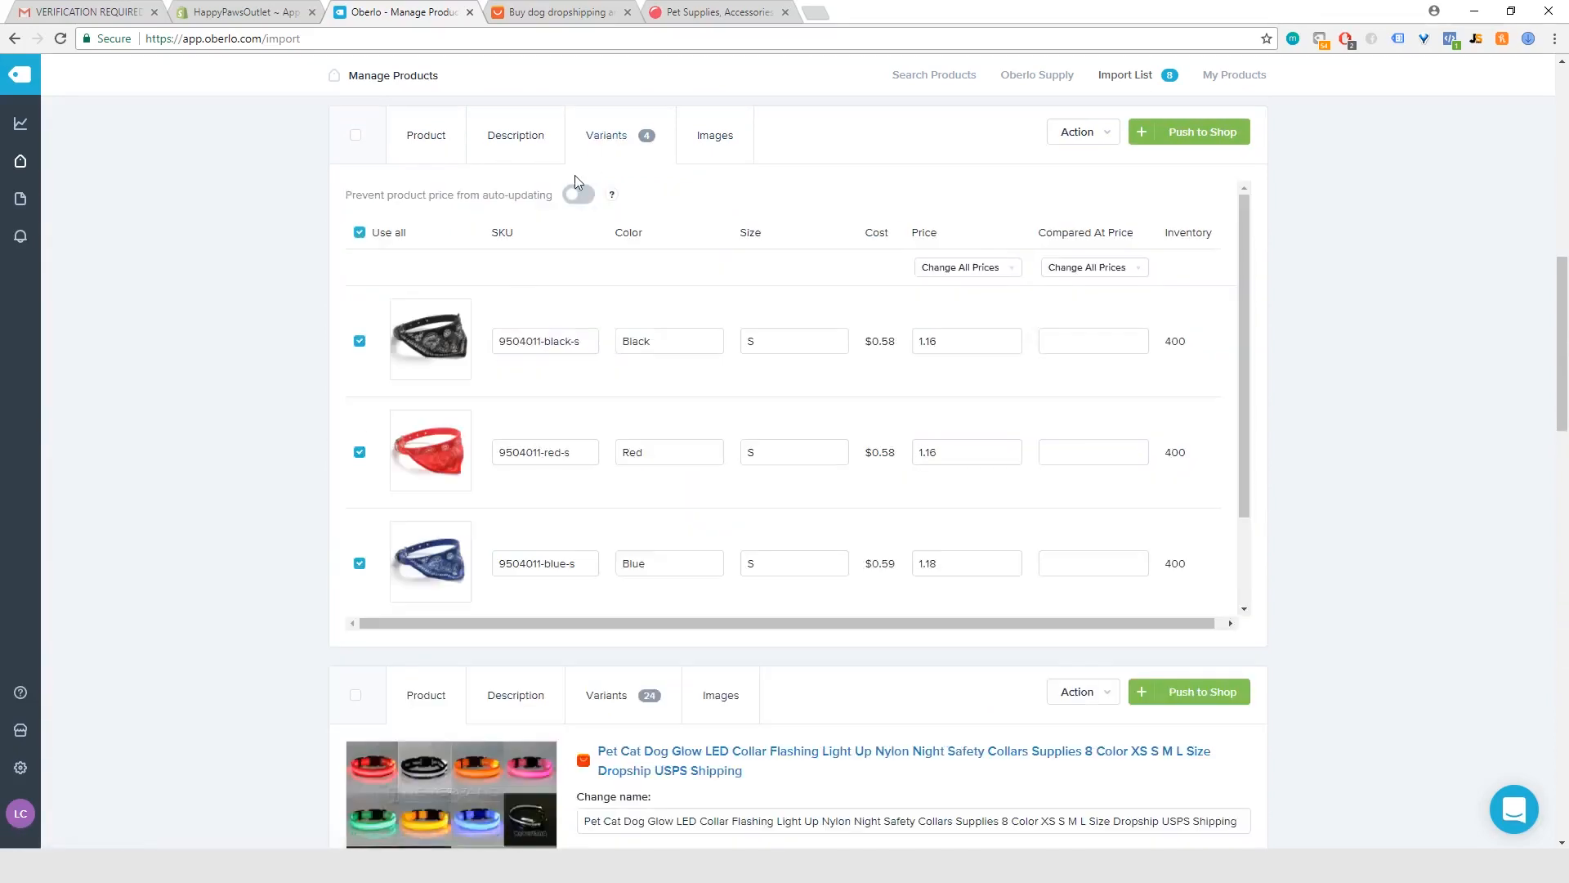
scroll(802, 458, "down", 2)
scroll(278, 458, "down", 4)
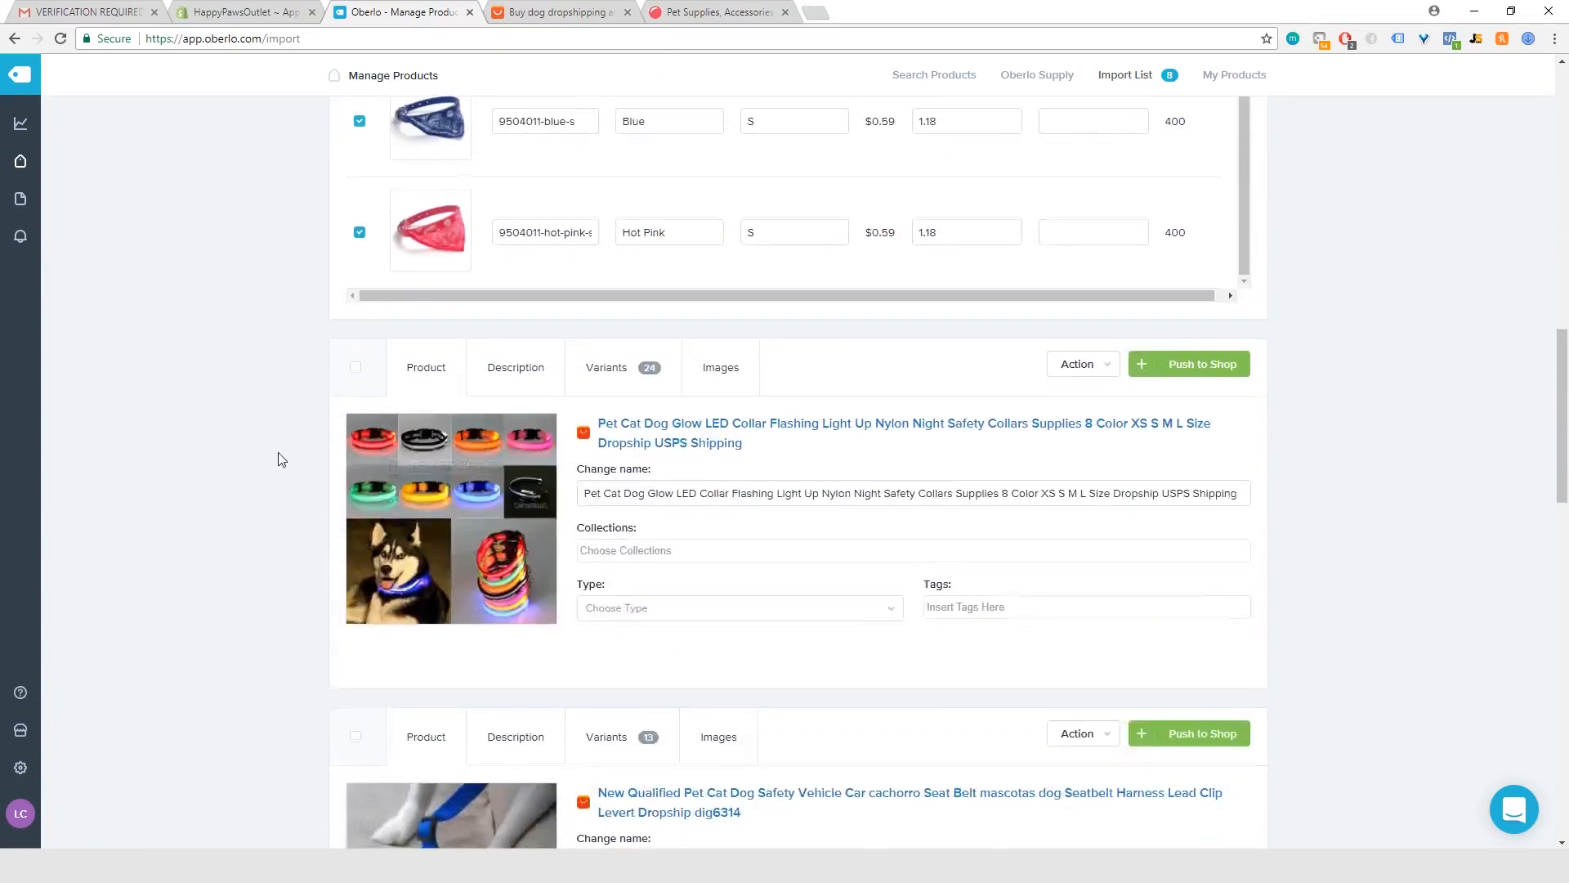
Select the 2016 bandana collar and remove it from the import list.
scroll(278, 458, "down", 10)
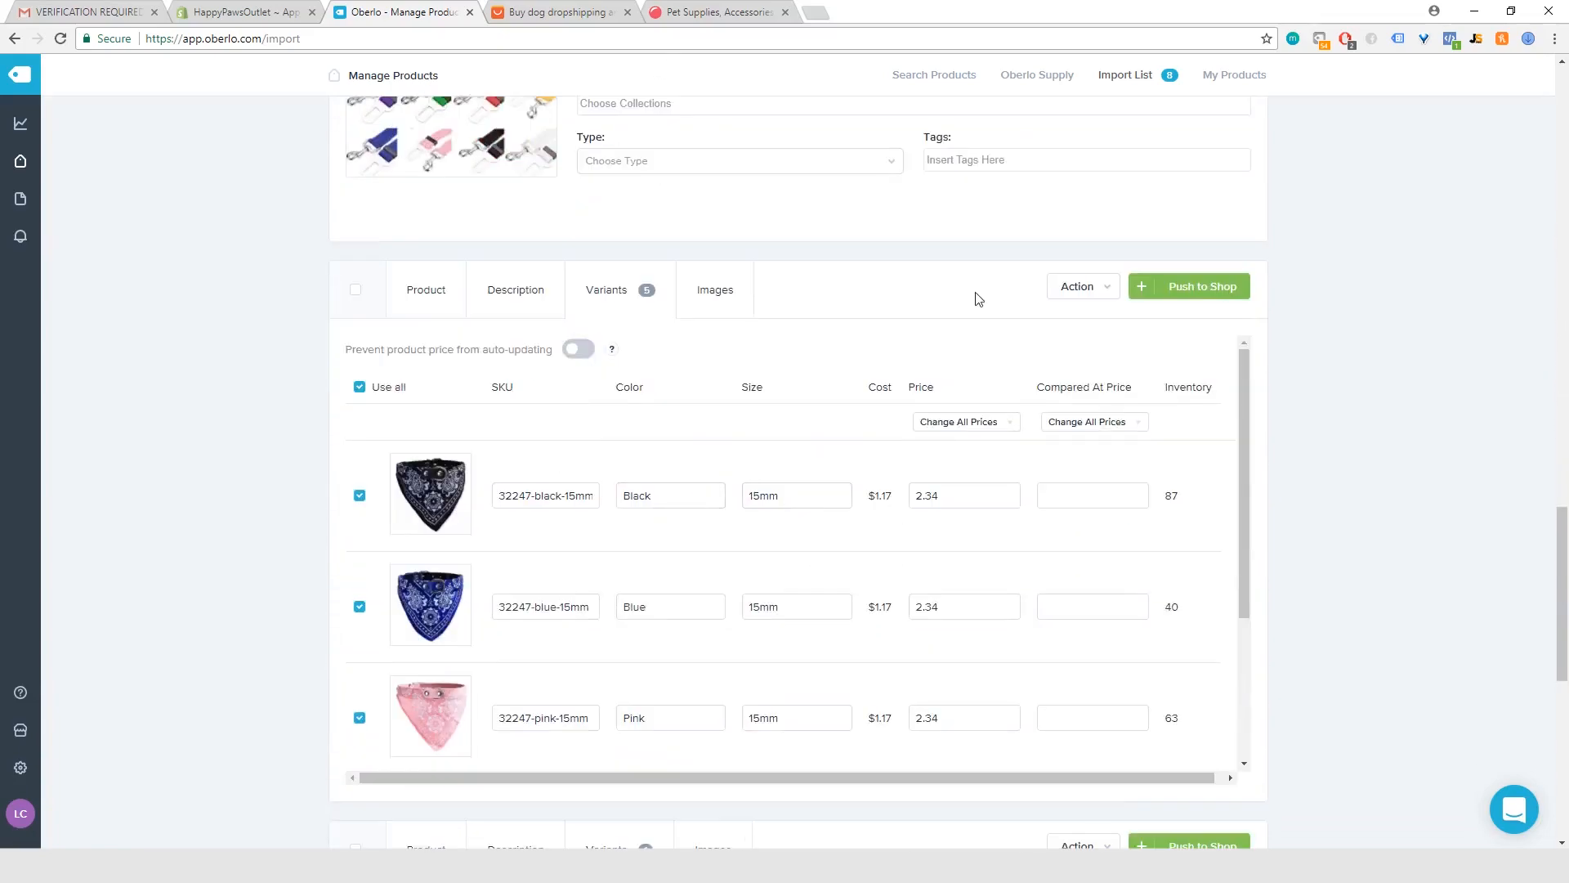
left_click(356, 289)
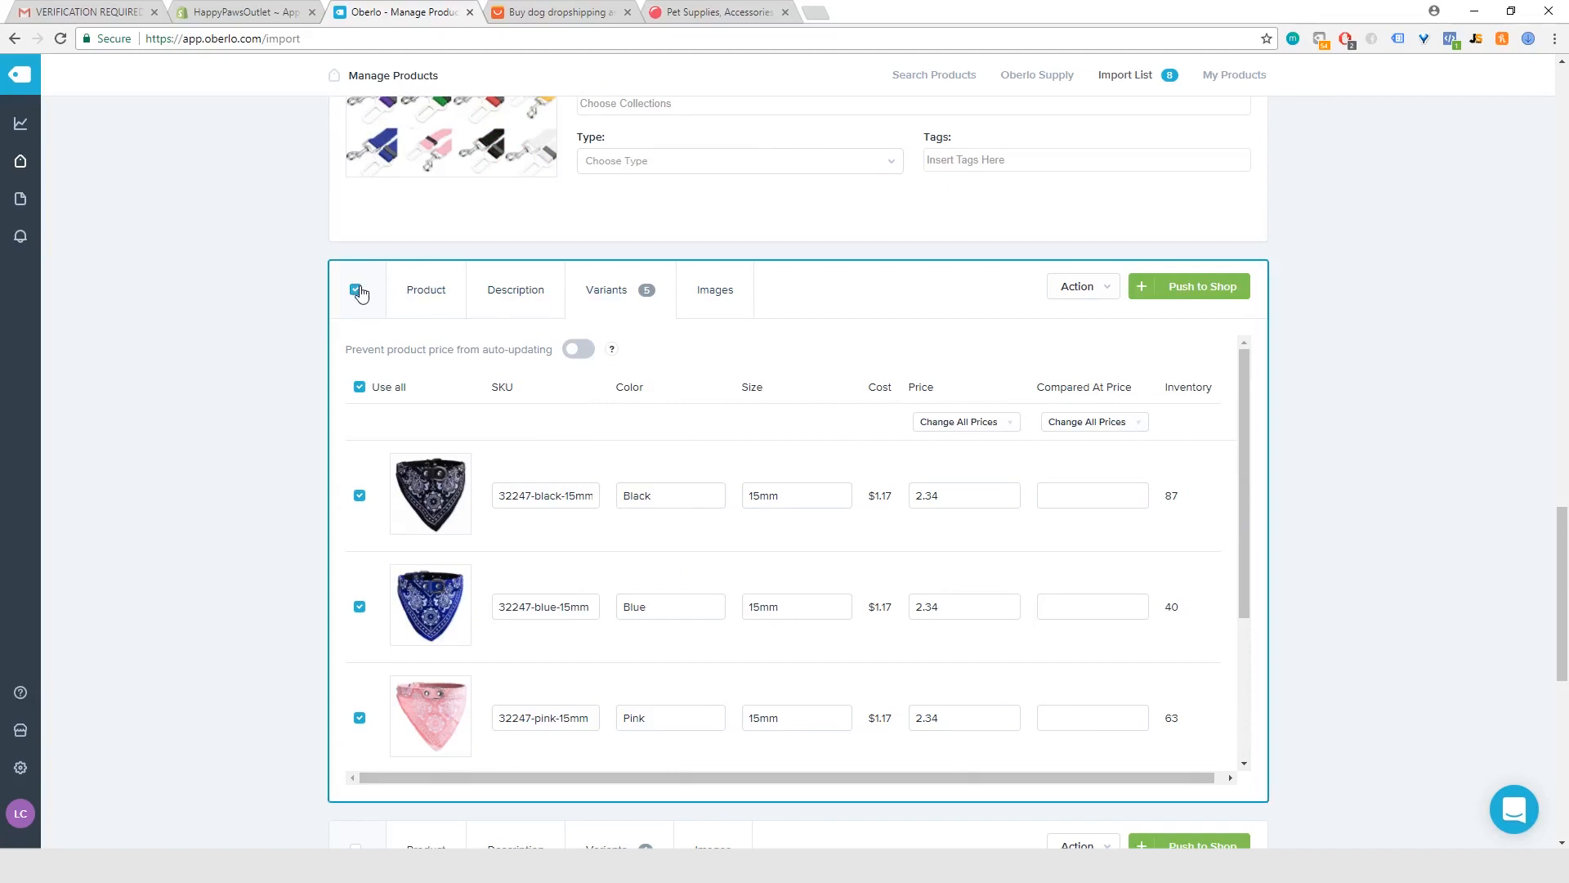
left_click(1095, 287)
left_click(1014, 374)
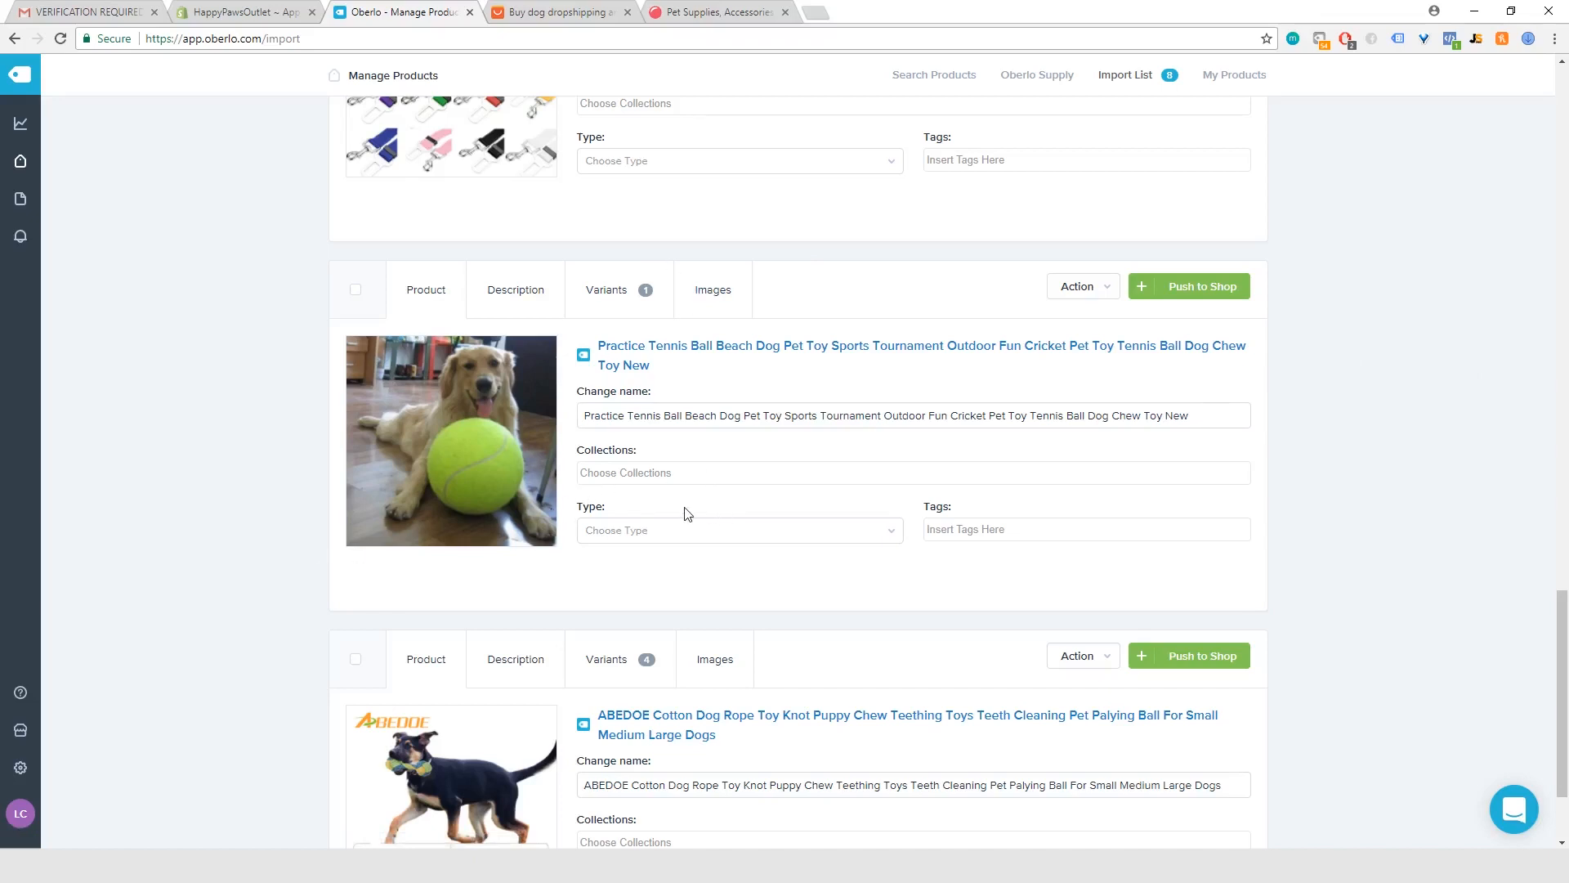
Look over the tennis ball and ABEDOE cotton rope toy entries at the end of the import list.
scroll(724, 560, "down", 2)
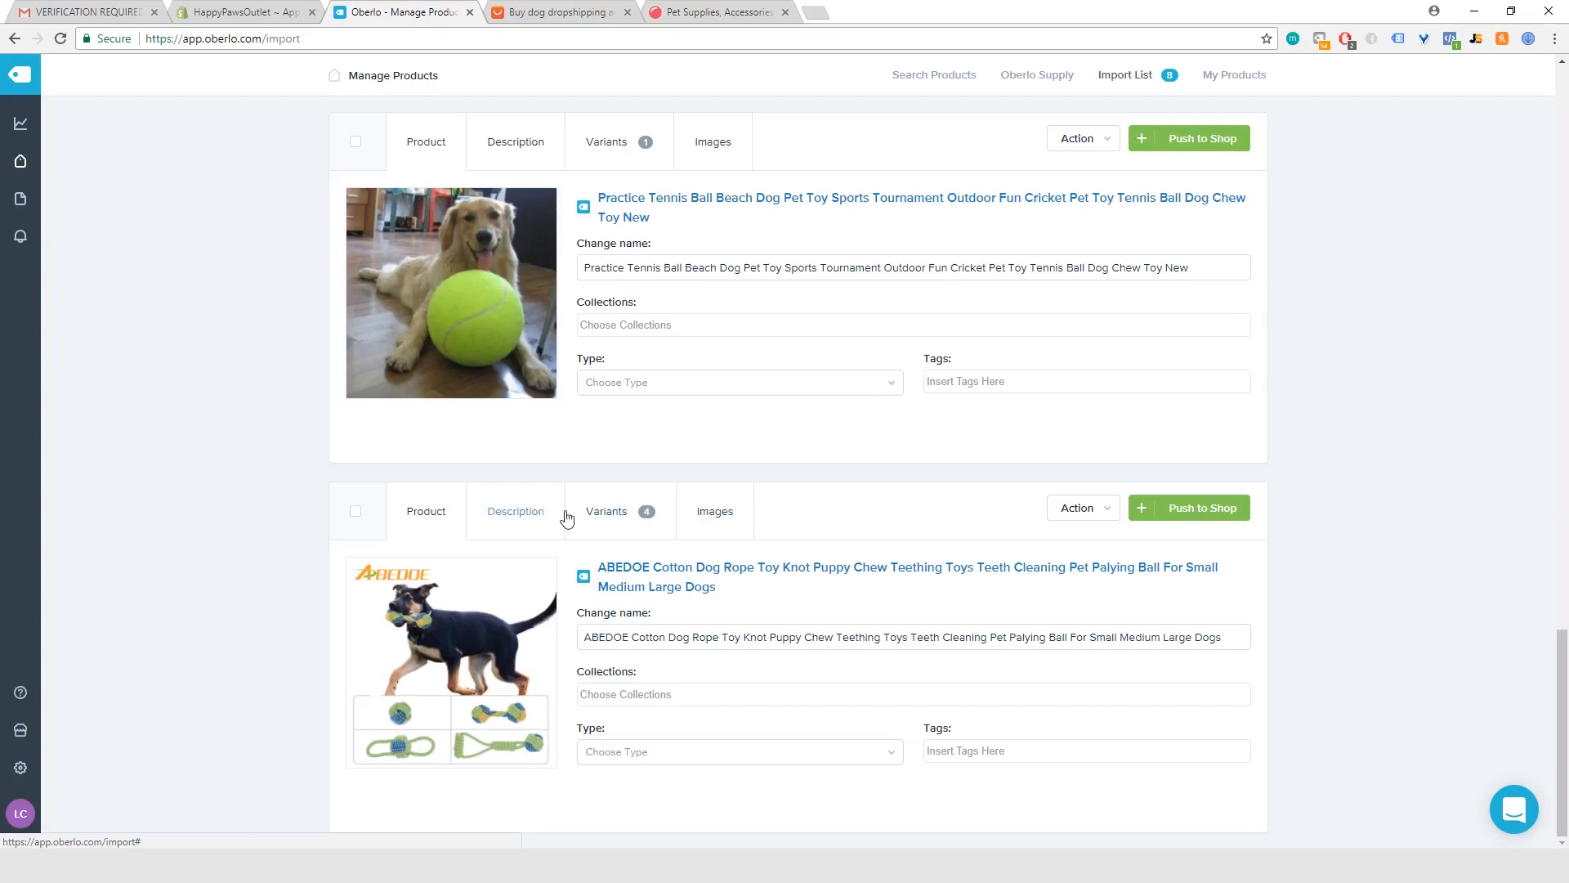
scroll(712, 544, "up", 2)
scroll(718, 546, "down", 2)
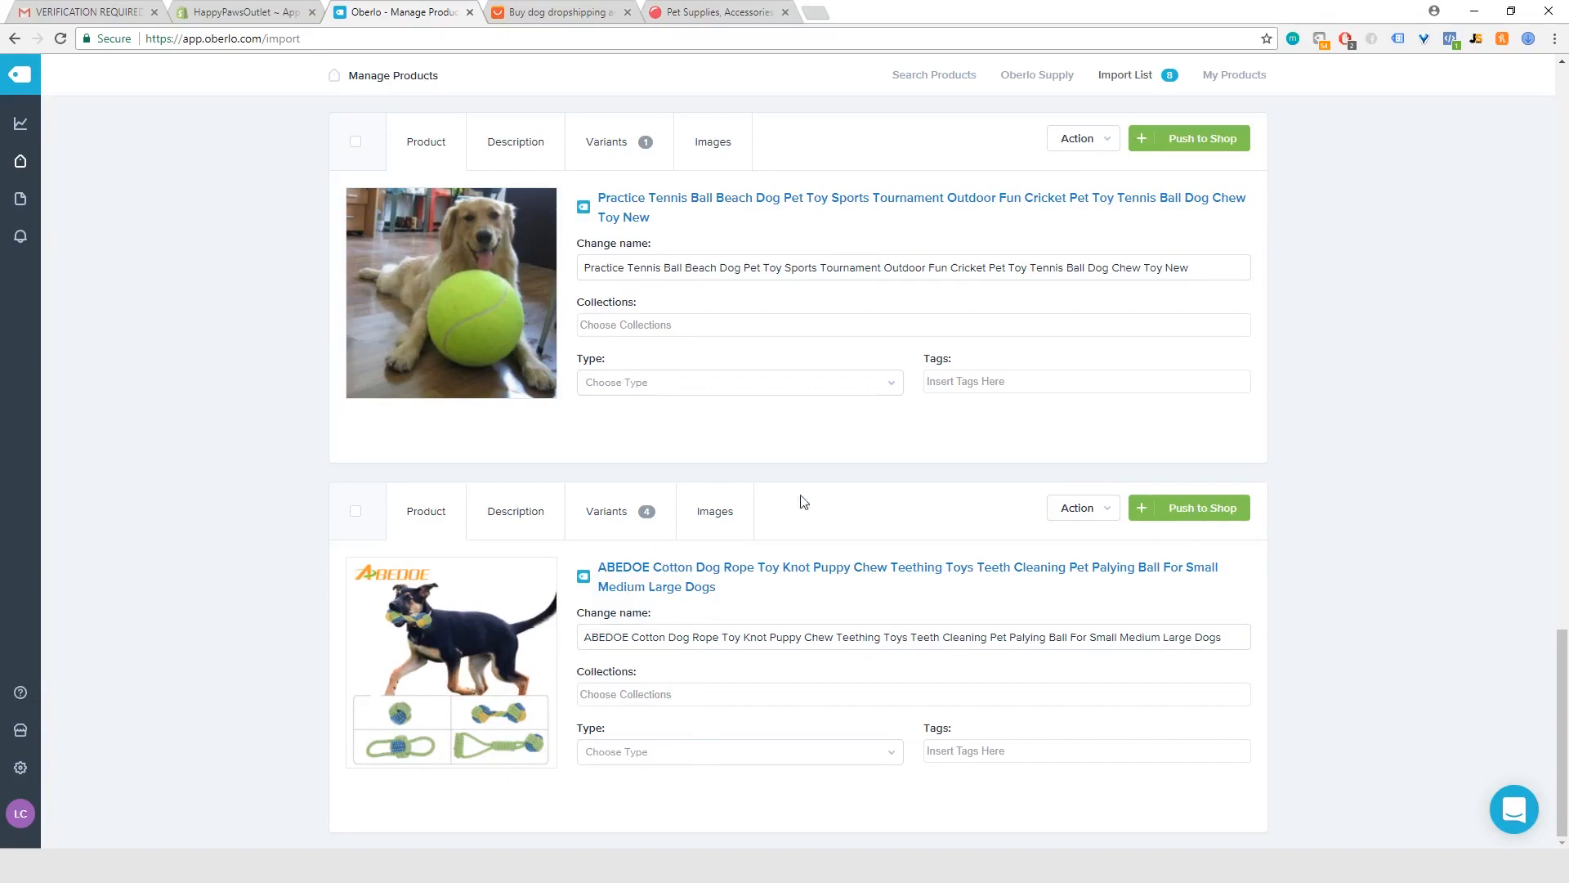
View the description of the 2017 Hot Sale bandana collar and return to its product details.
scroll(637, 650, "up", 15)
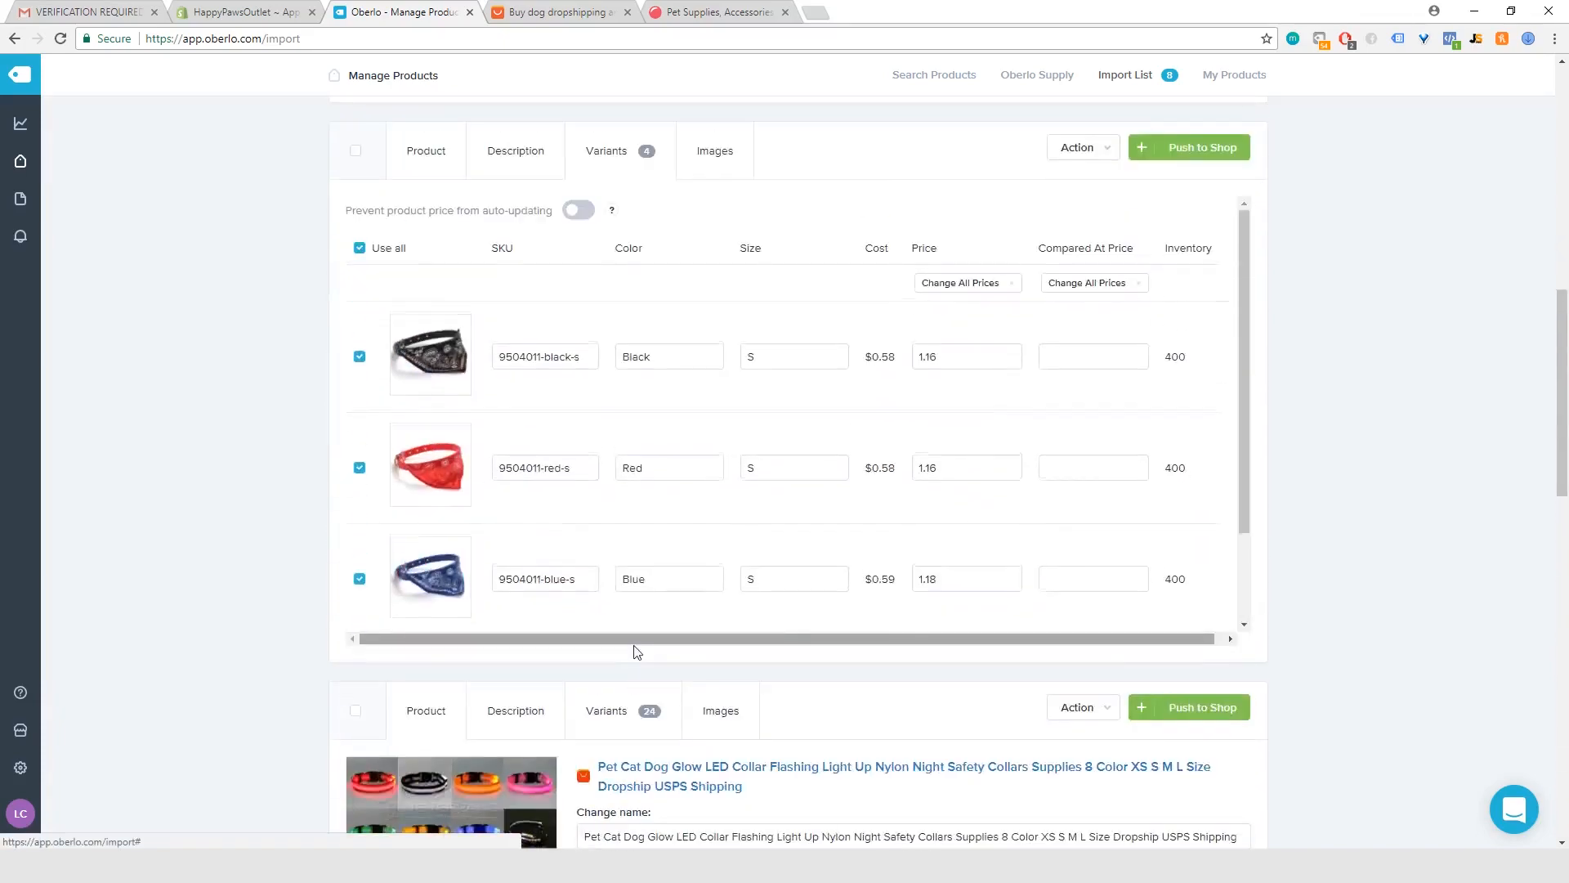
scroll(637, 650, "up", 4)
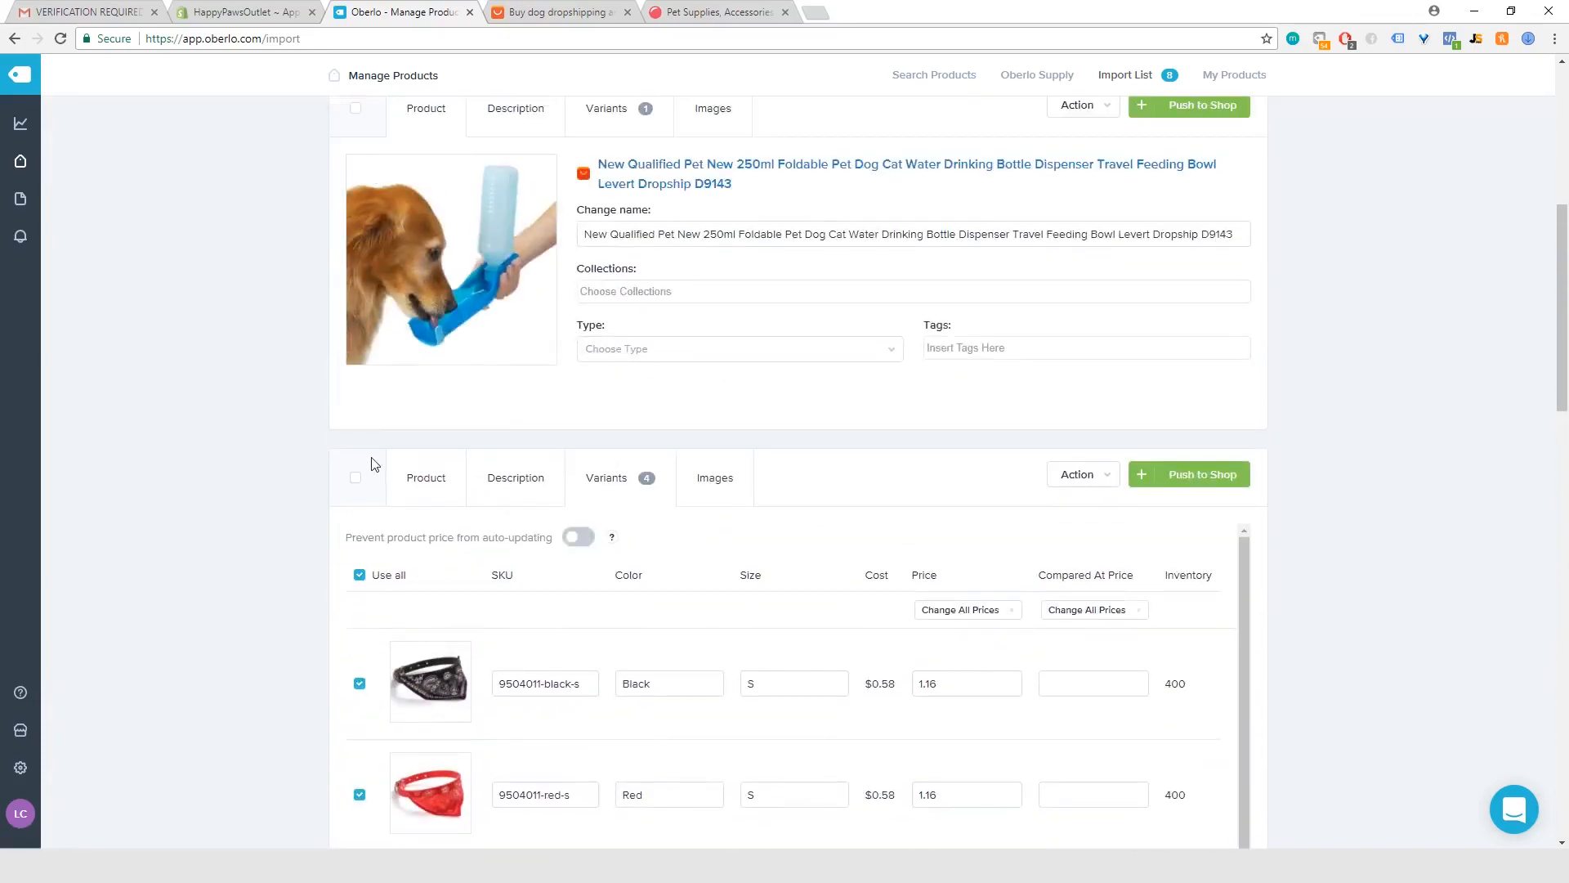
left_click(448, 486)
left_click(515, 491)
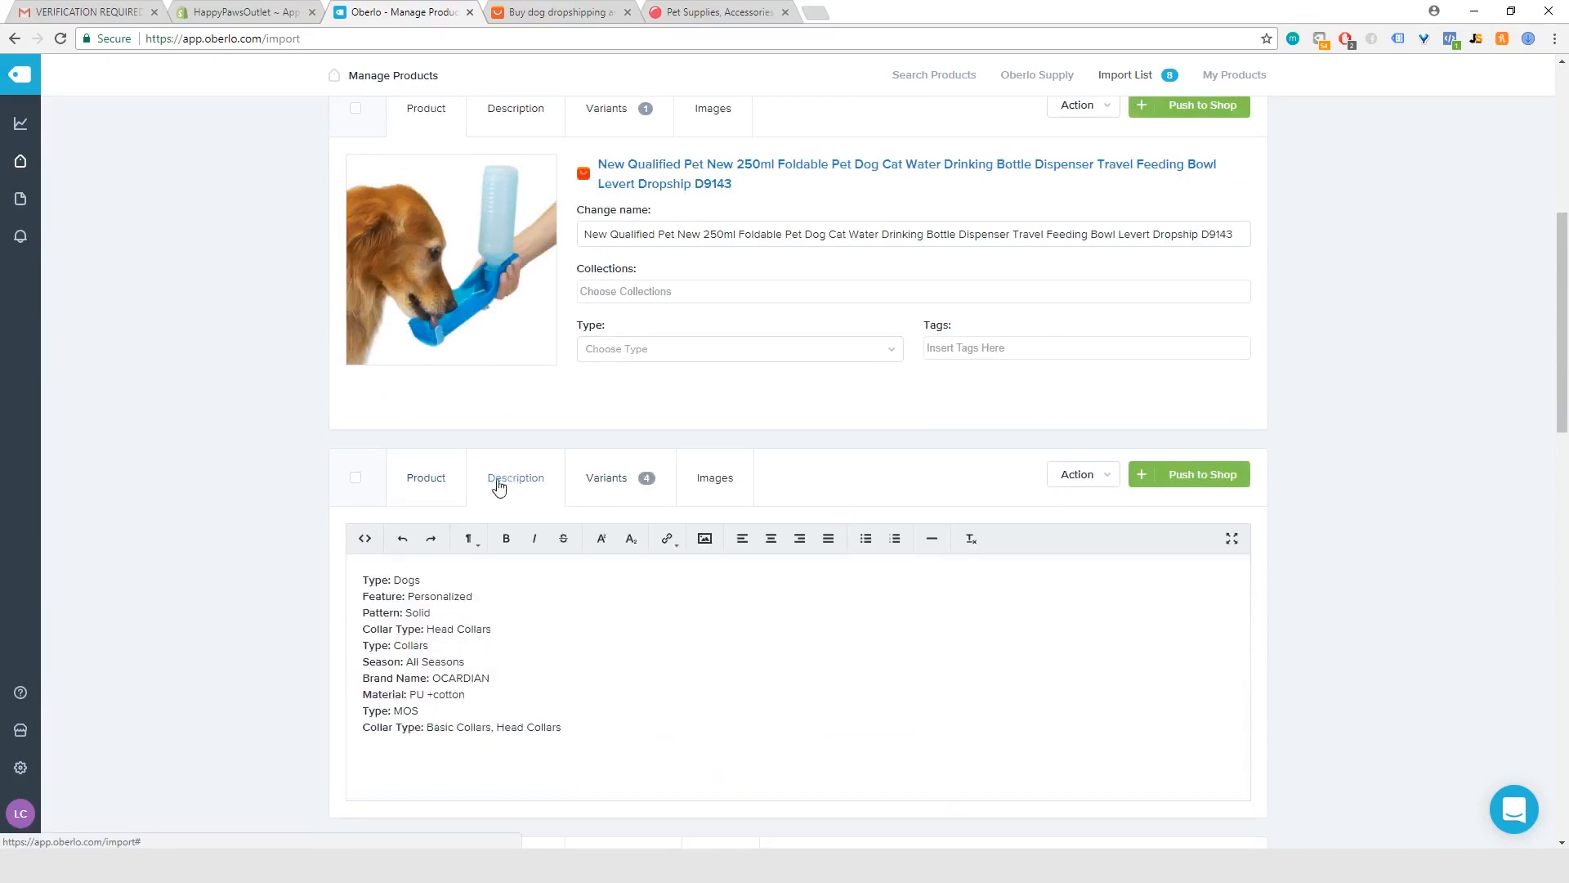
left_click(454, 488)
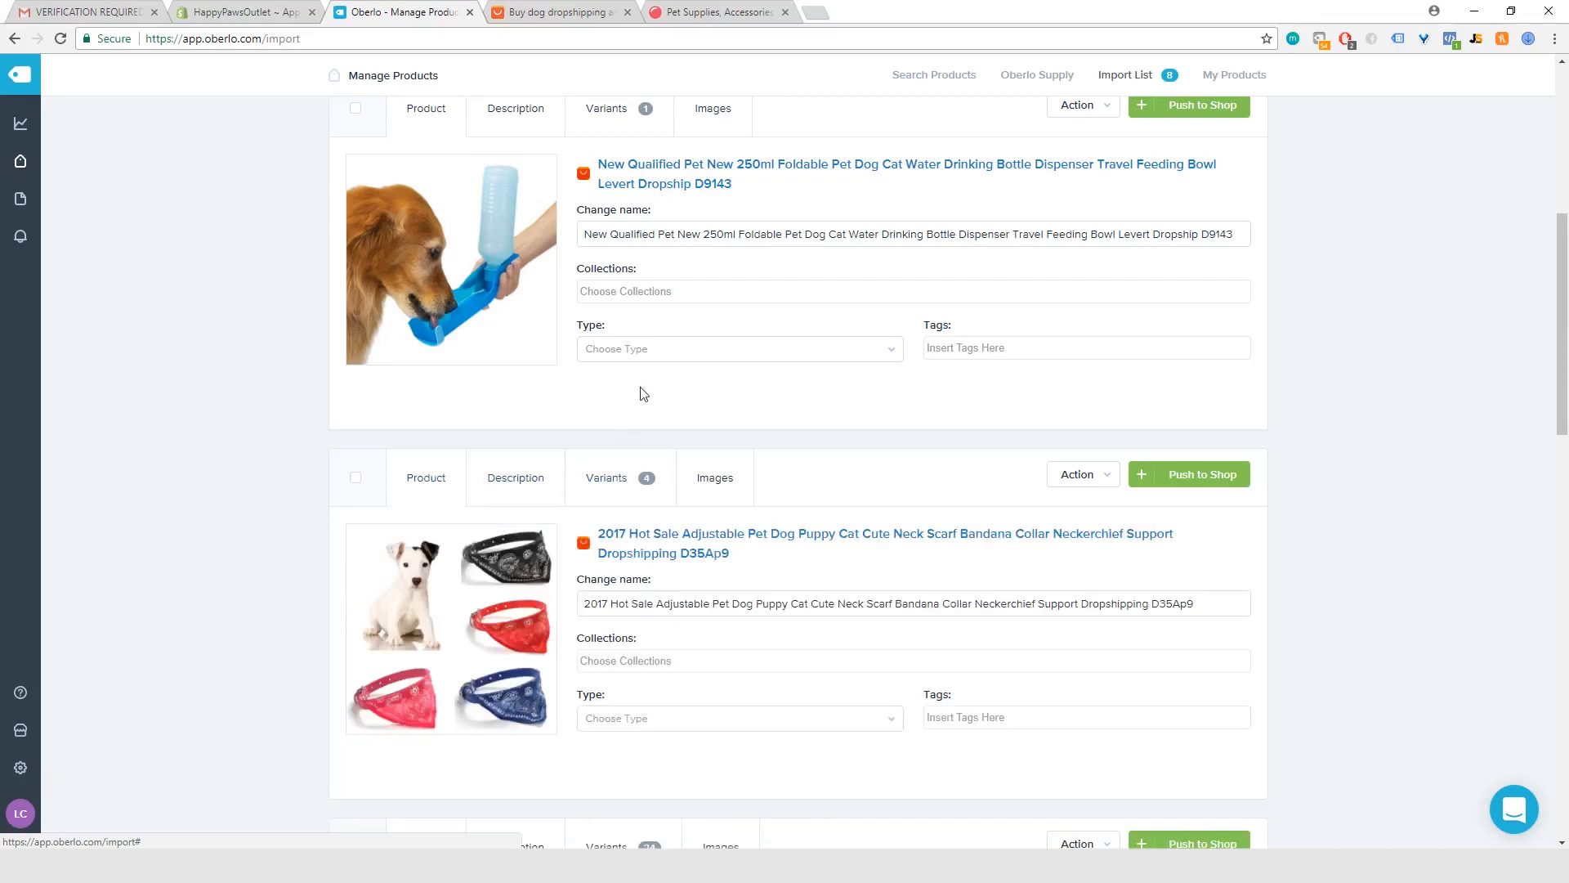
Open the variants of the outdoor dog water fountain and set the white variant's price to 69.95.
scroll(776, 679, "down", 1)
scroll(795, 671, "down", 4)
scroll(795, 671, "up", 11)
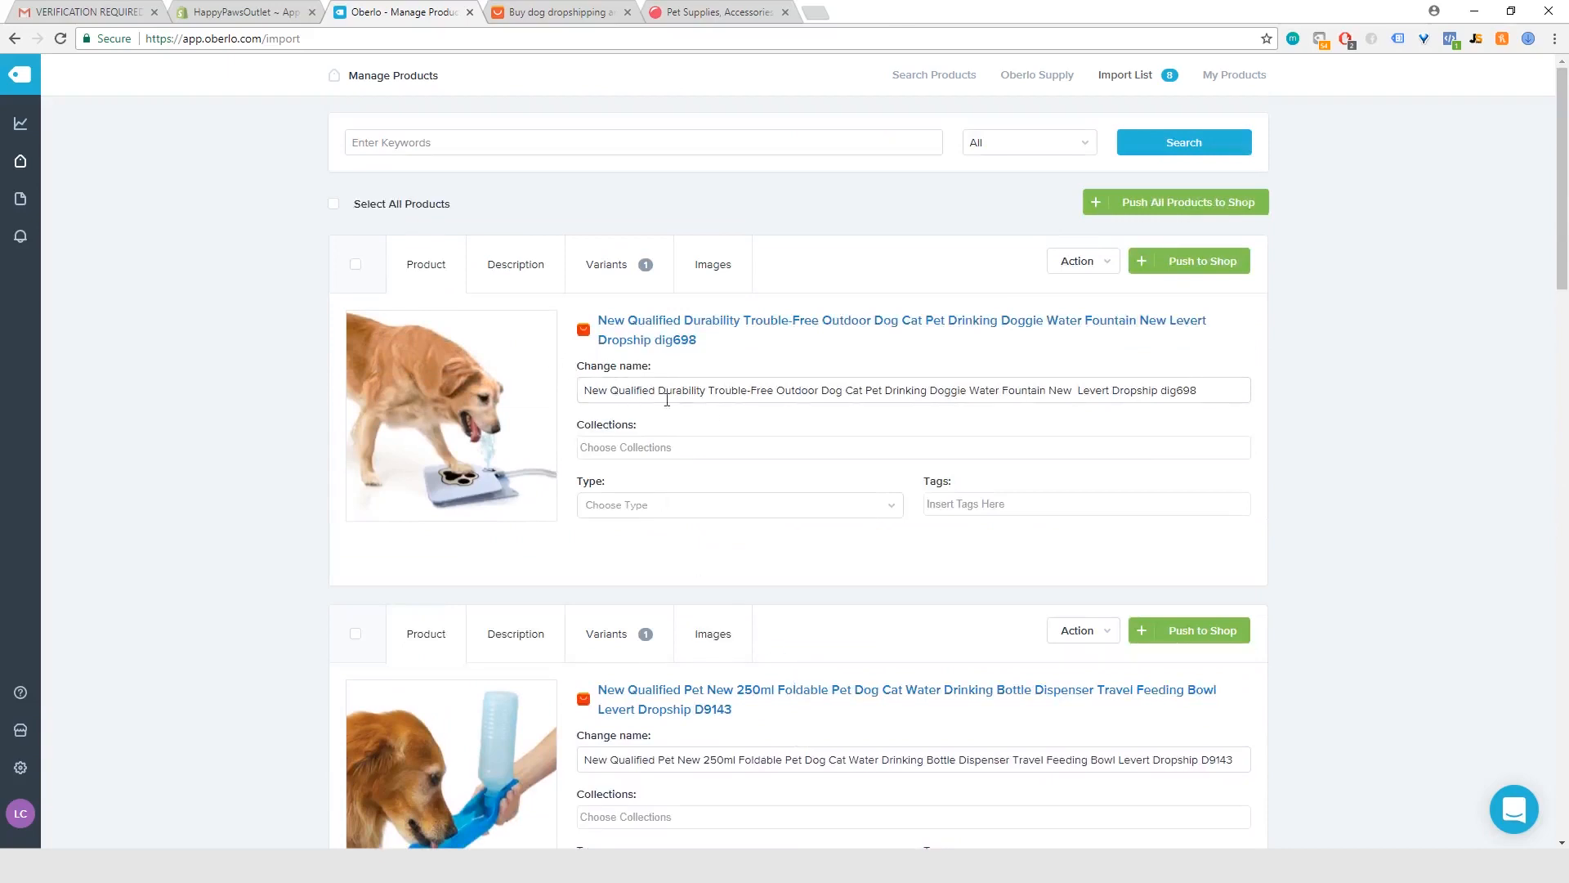
left_click(522, 272)
left_click(607, 264)
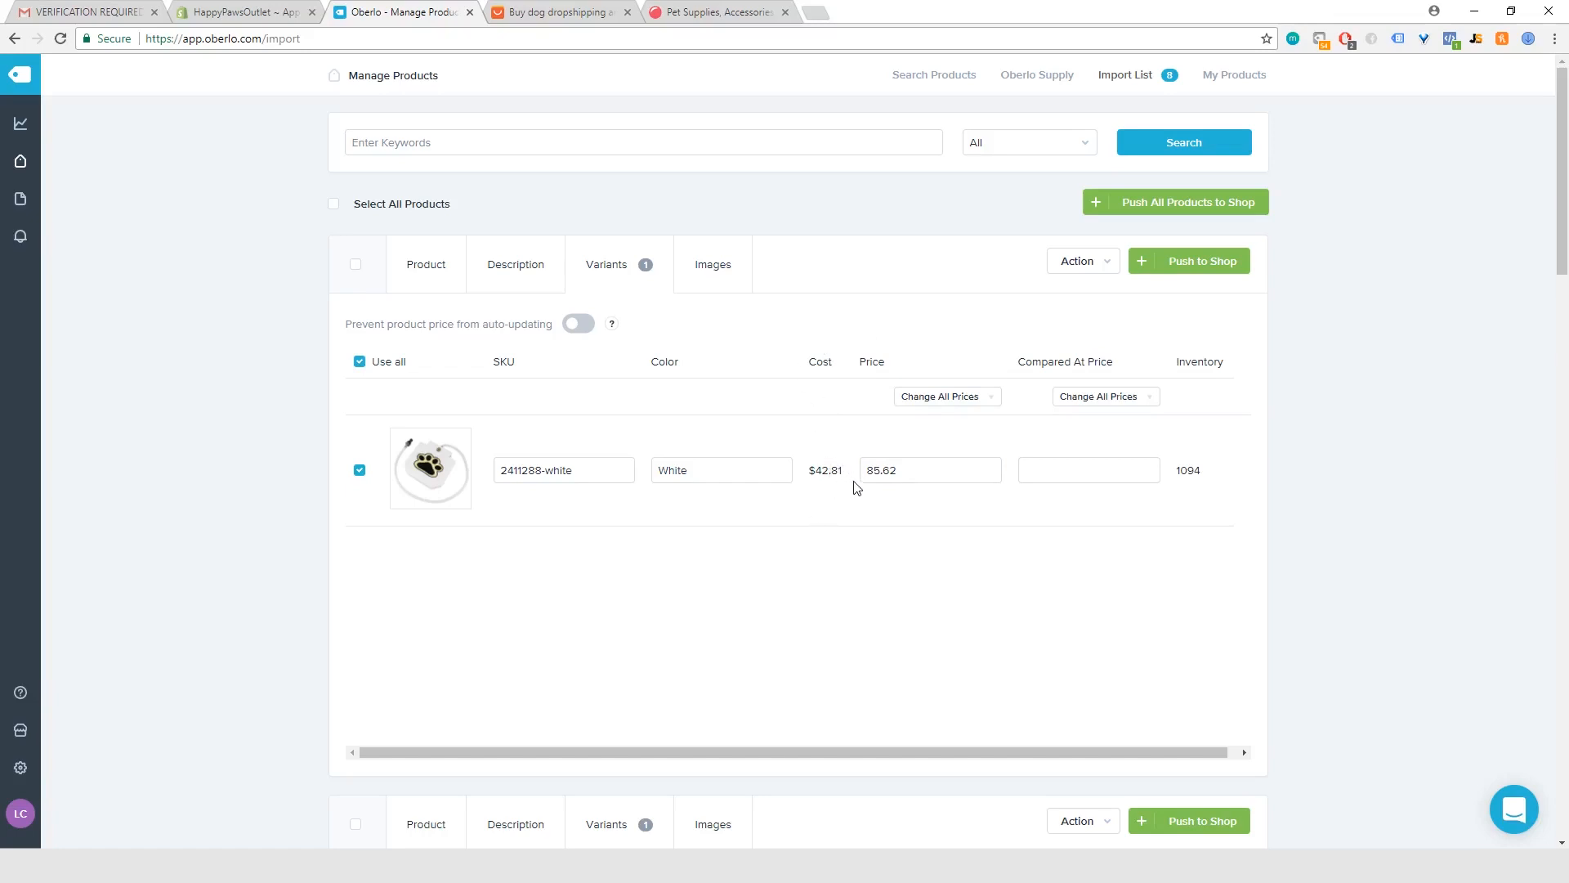
left_click(898, 471)
left_click_drag(908, 472, 868, 472)
key("BackSpace")
type("6")
type("9,95")
Set the water fountain's compared at price to 100.
left_click(1096, 470)
type("99")
key("BackSpace")
key("BackSpace")
key("BackSpace")
type("100")
left_click(1067, 610)
Open the variants of the 250ml foldable pet water bottle and set its price to 14.95.
scroll(891, 563, "down", 1)
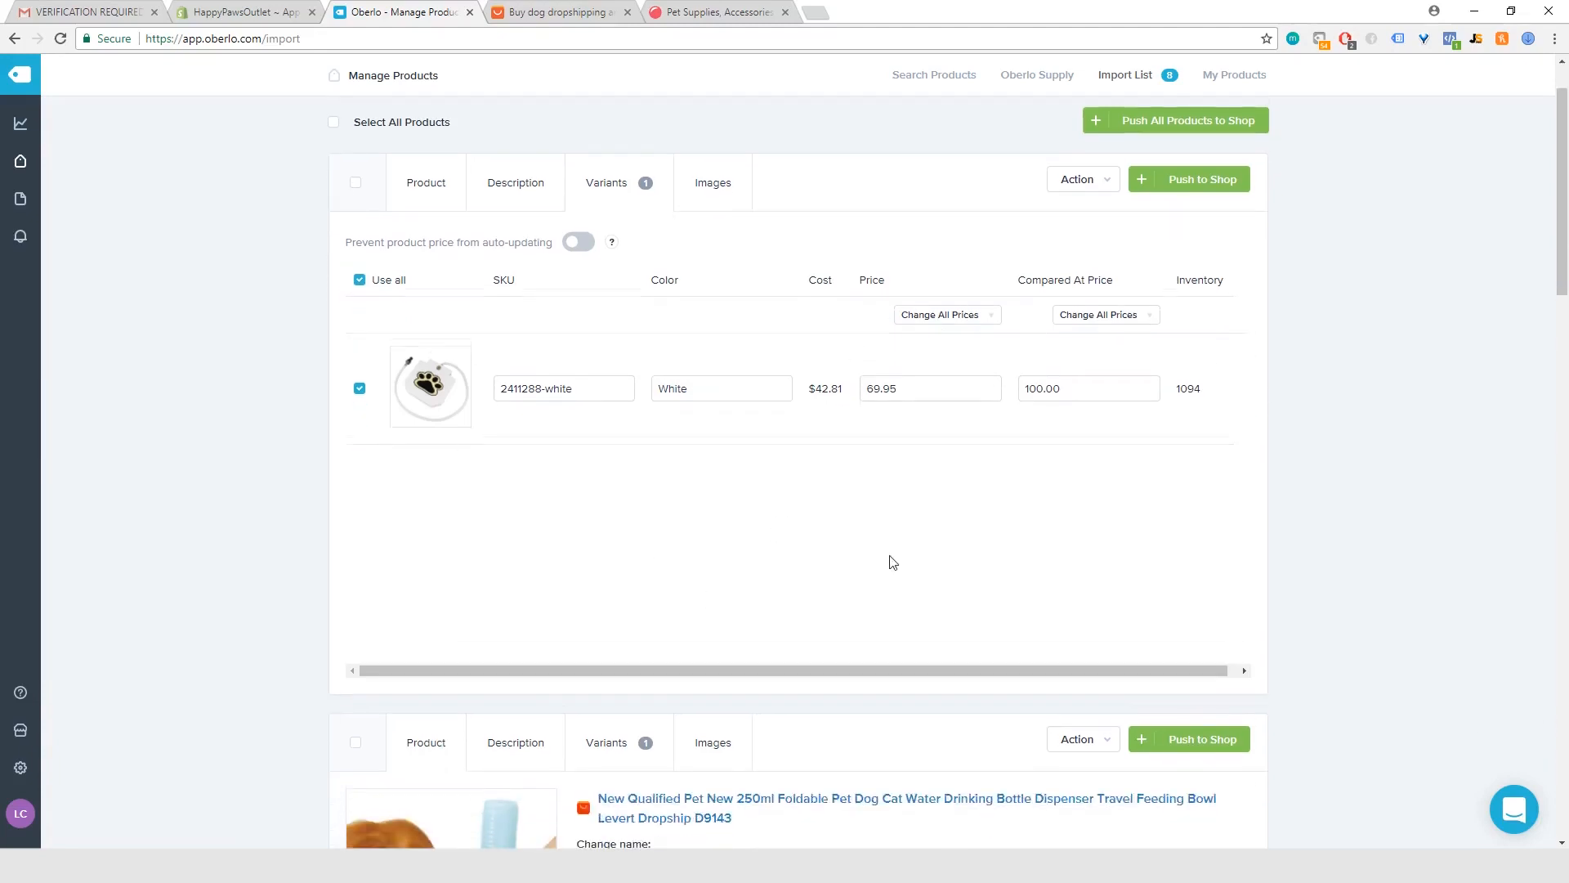
scroll(892, 562, "down", 2)
scroll(760, 262, "up", 2)
scroll(806, 473, "down", 3)
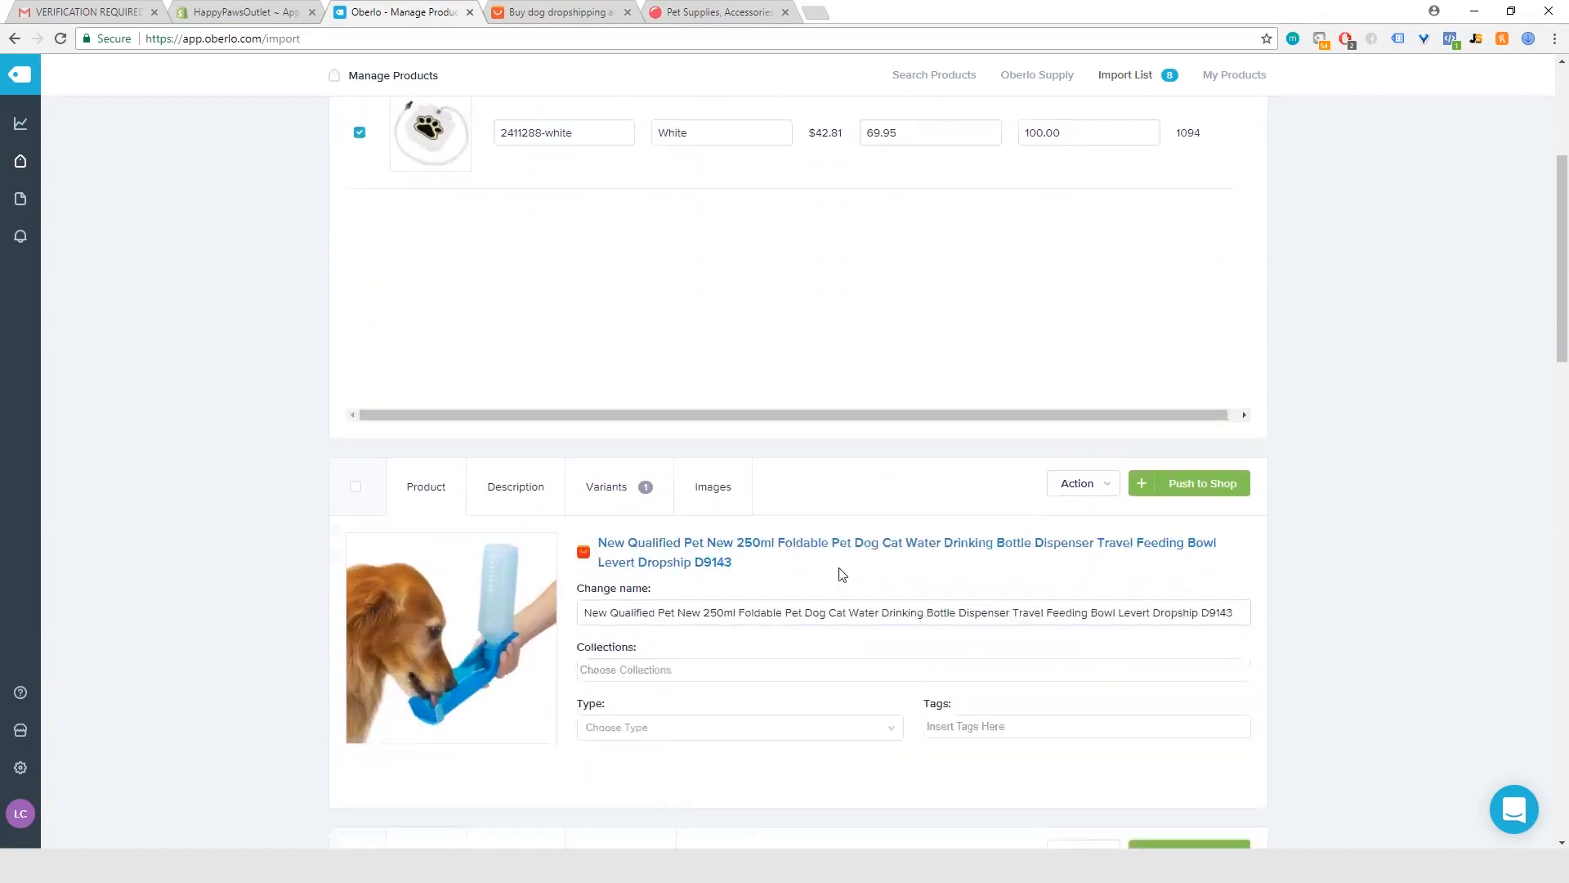
scroll(842, 574, "down", 1)
left_click(615, 414)
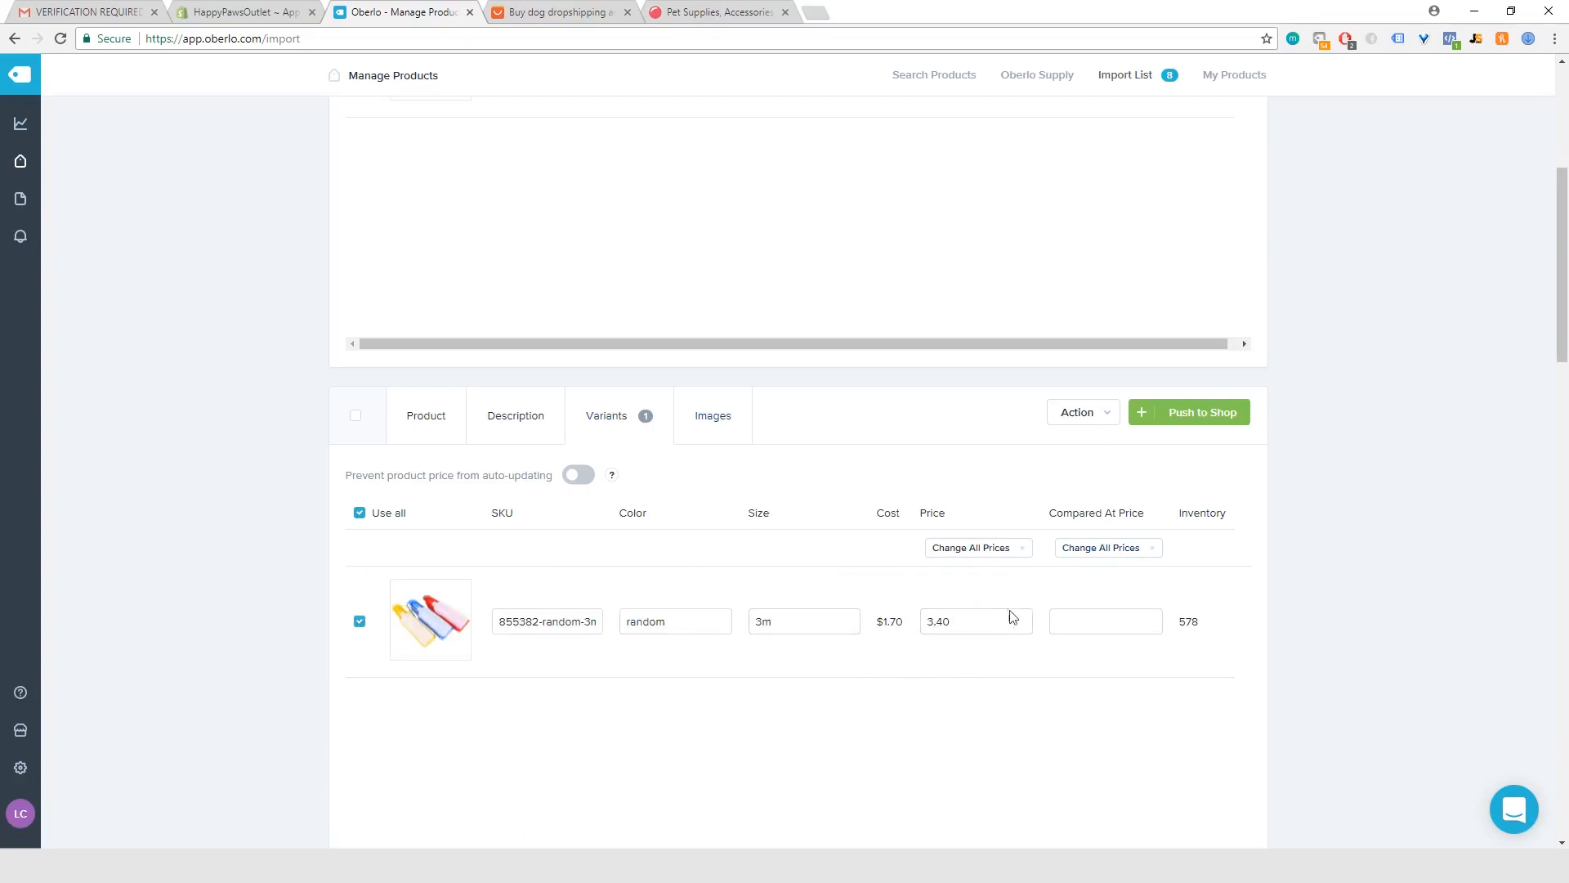
left_click_drag(953, 622, 921, 622)
type("14.95")
left_click(965, 708)
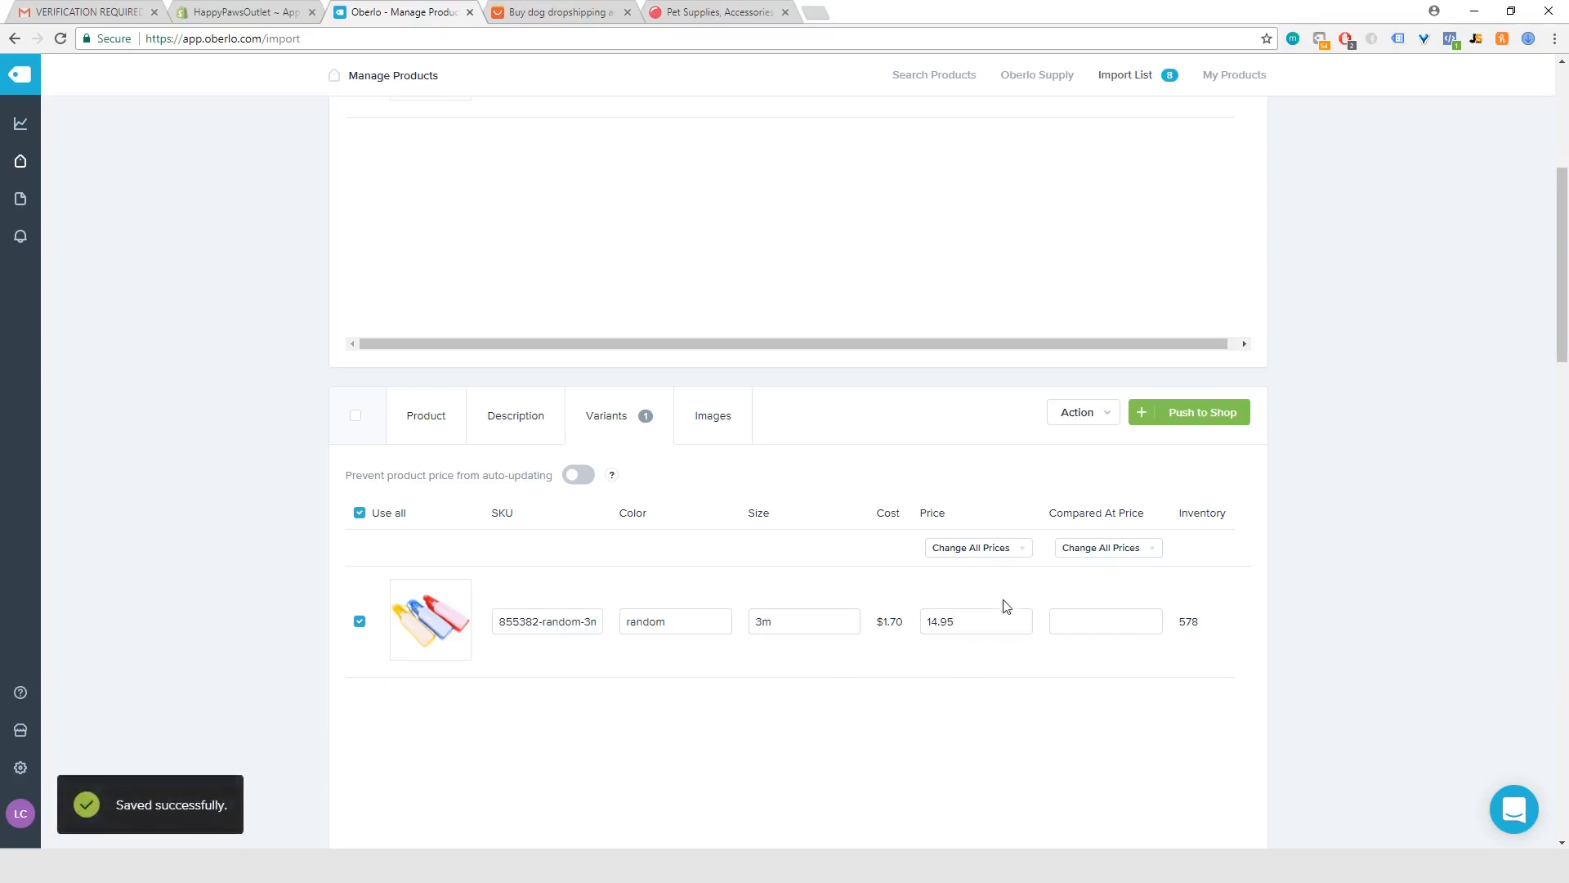
Set the foldable water bottle's compared at price to 24.95.
left_click(1108, 625)
type("24.95")
left_click(914, 675)
Open the variants of the 2017 Hot Sale bandana collar and set all their prices to 19.95.
scroll(889, 725, "down", 5)
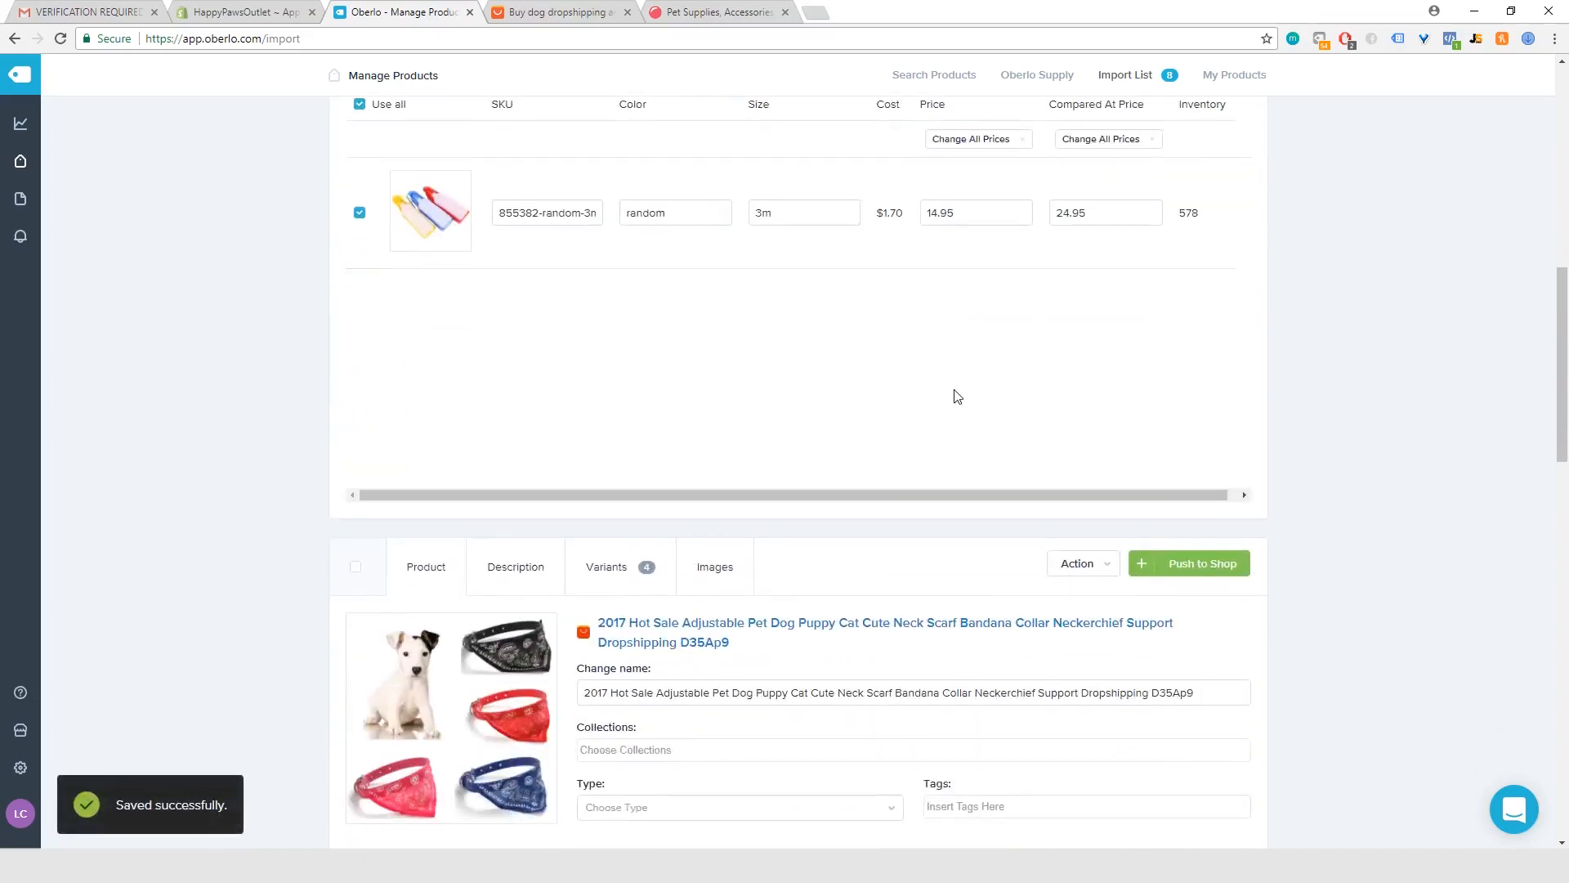
scroll(960, 397, "down", 5)
left_click(603, 156)
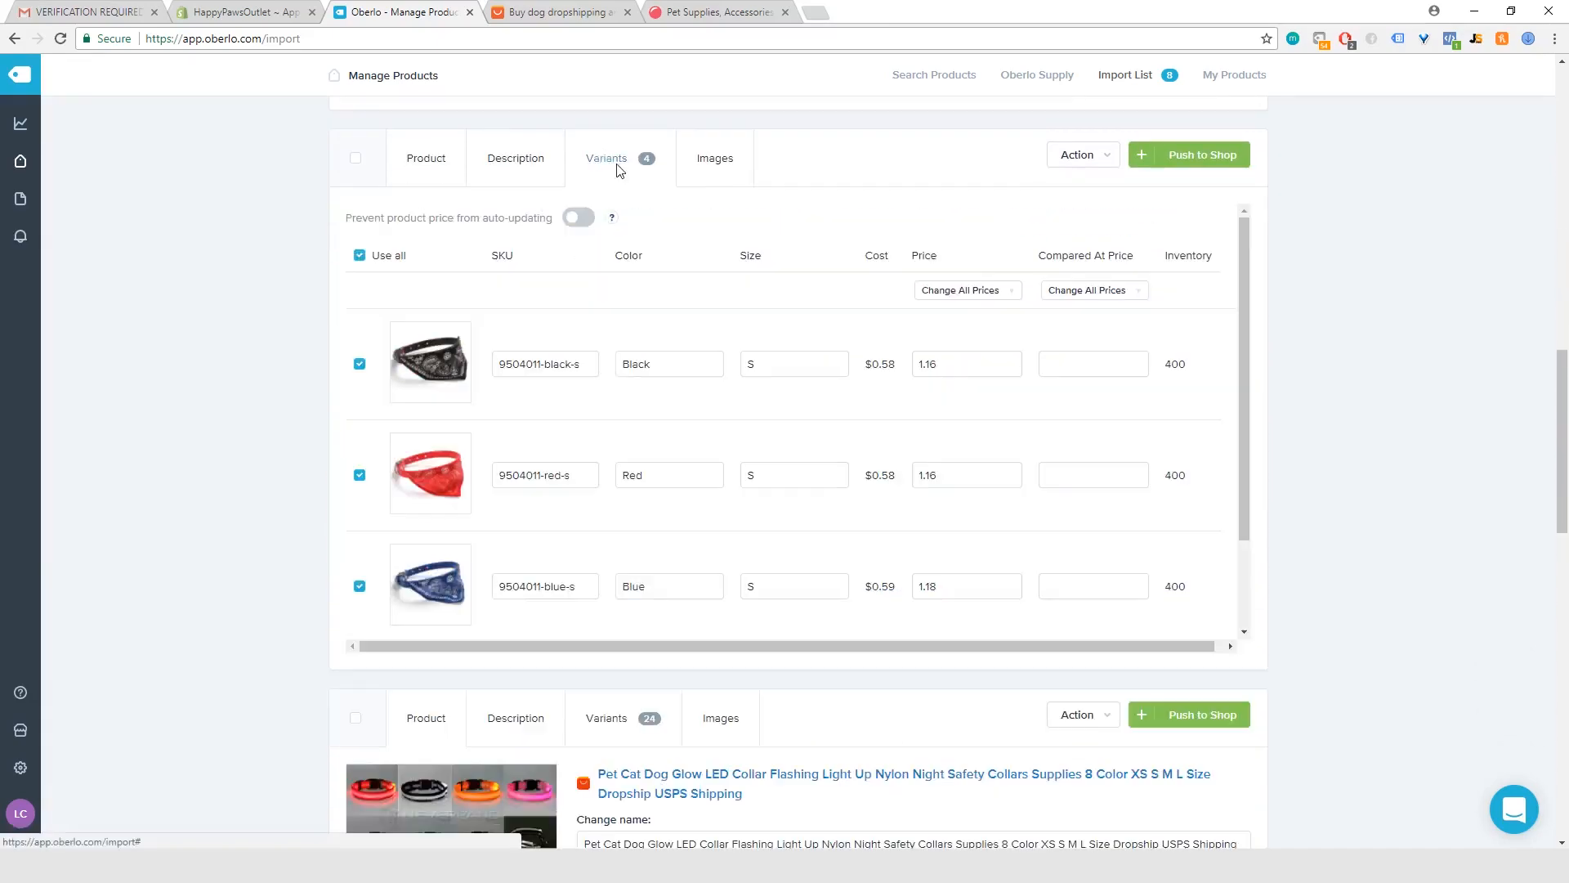
left_click(965, 292)
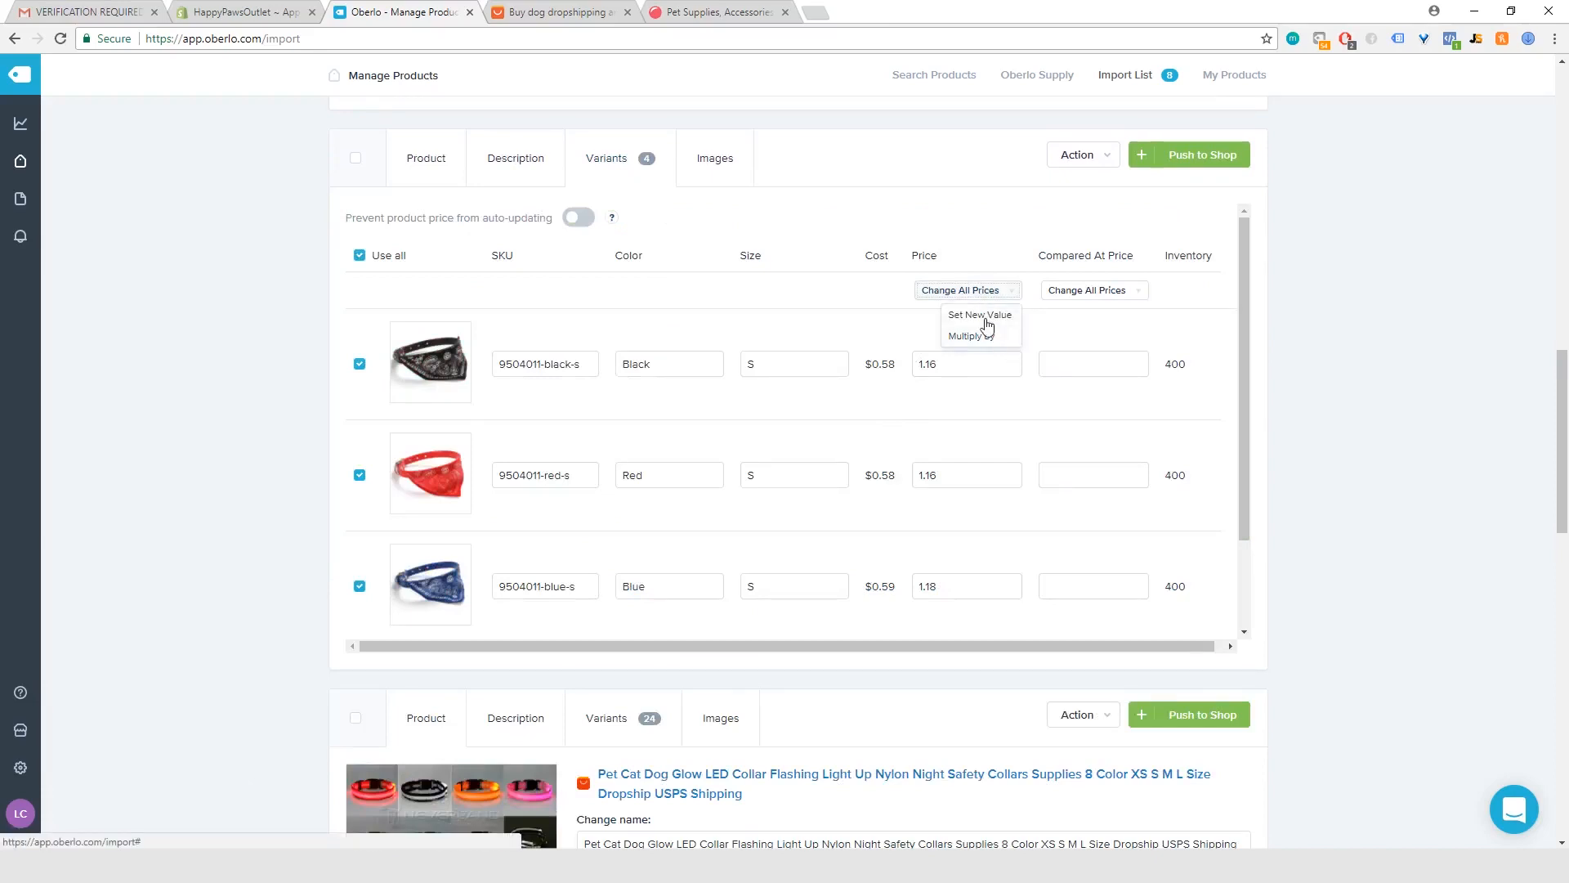
left_click(980, 316)
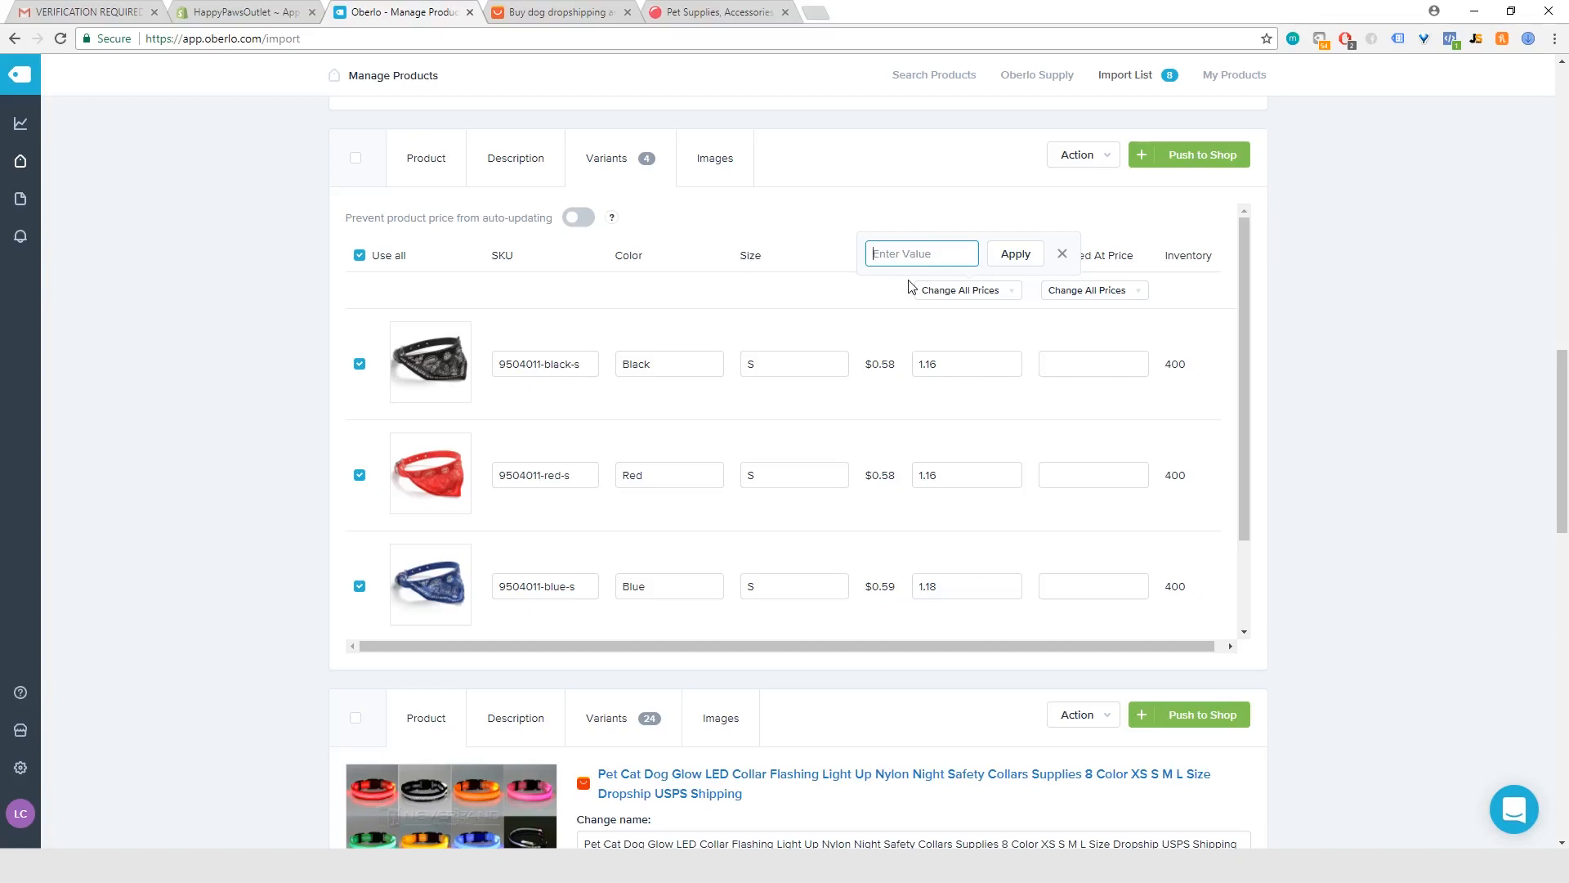
type("19.95")
left_click(1015, 255)
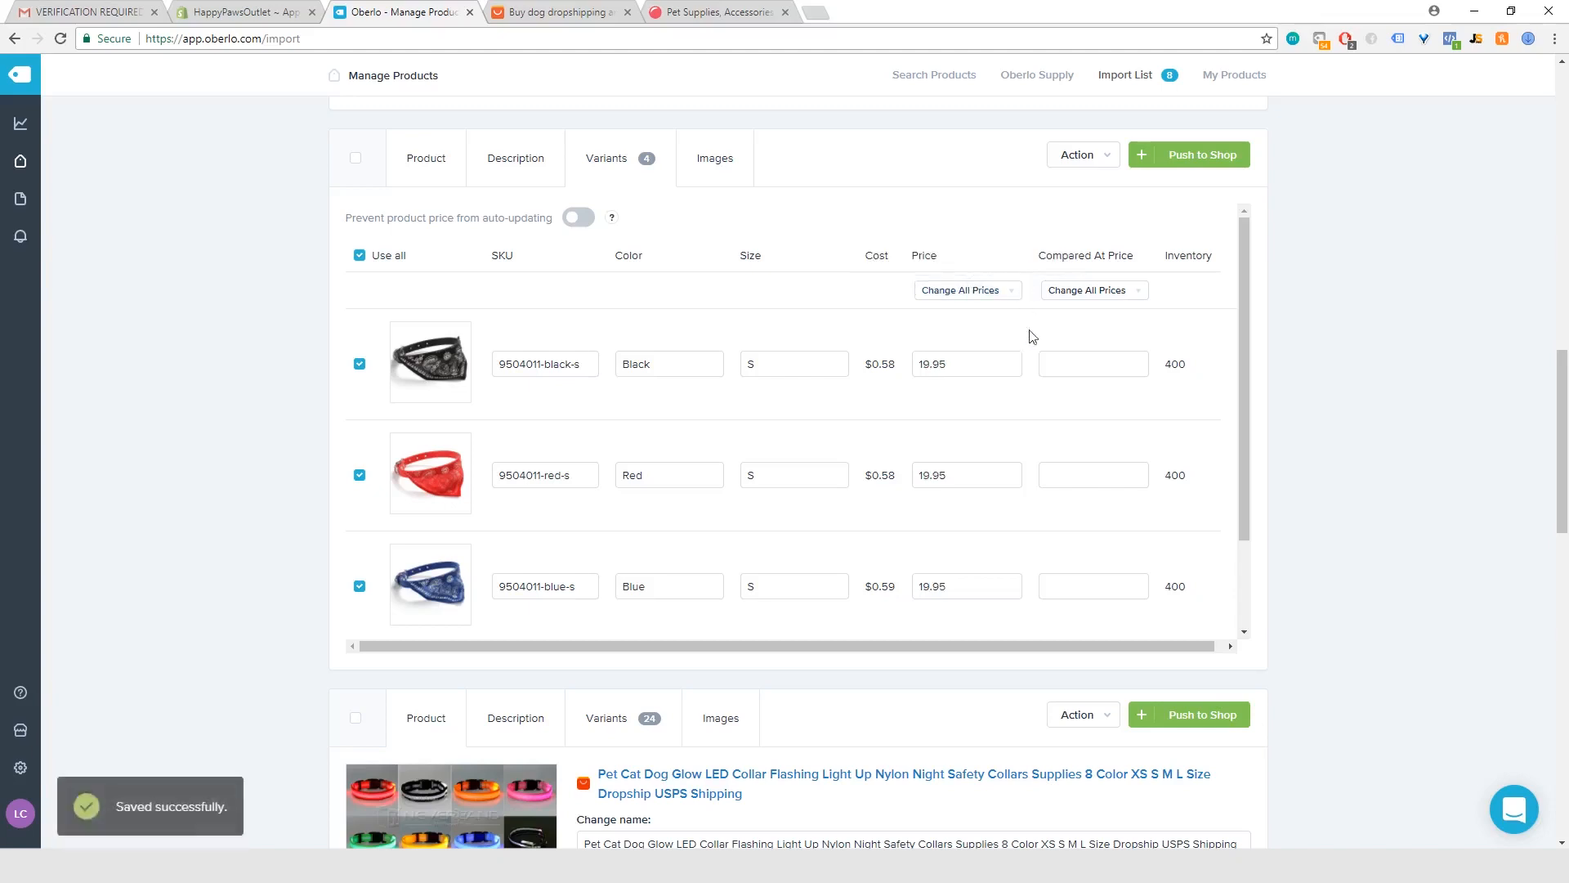
Set the compared at price of all bandana collar variants to 29.95, starting with the black one.
left_click(1075, 365)
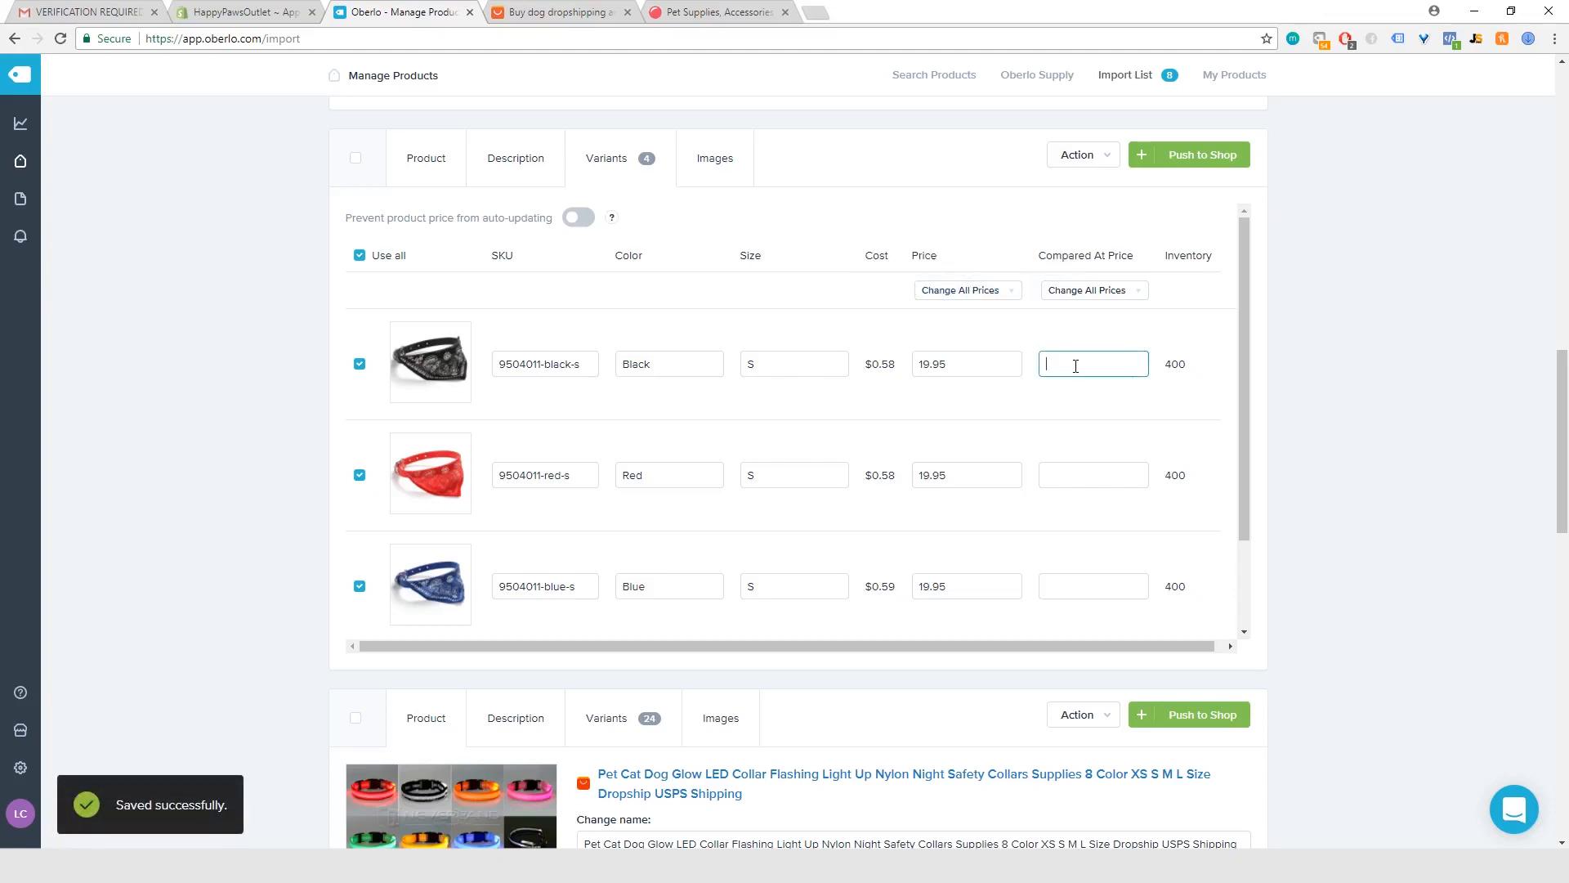
type("29.95")
left_click(1098, 292)
left_click(1096, 321)
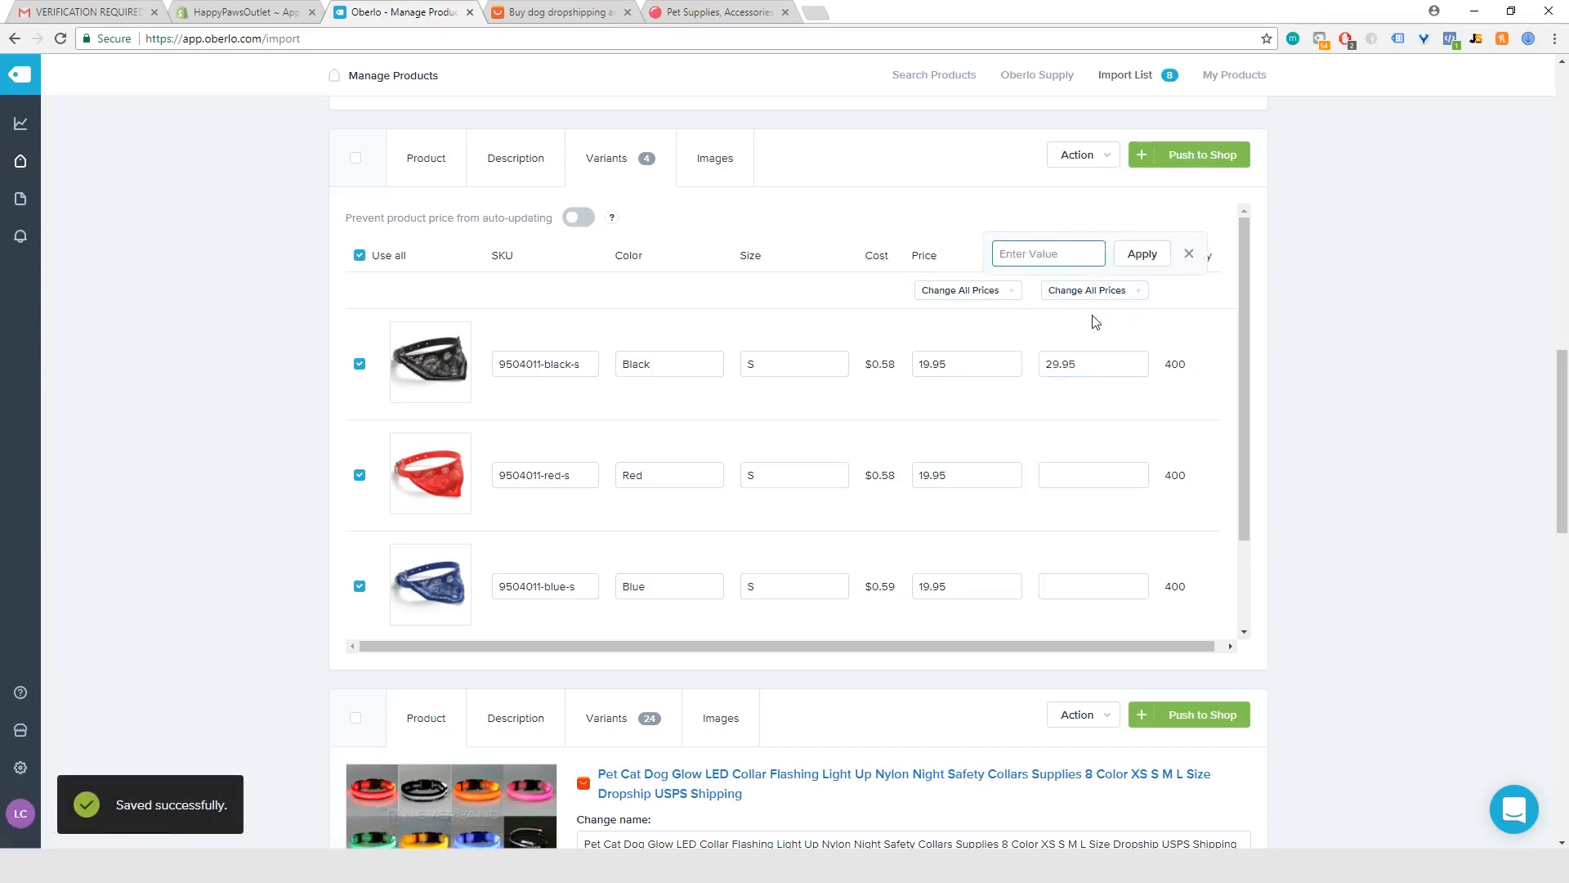
type("29.95")
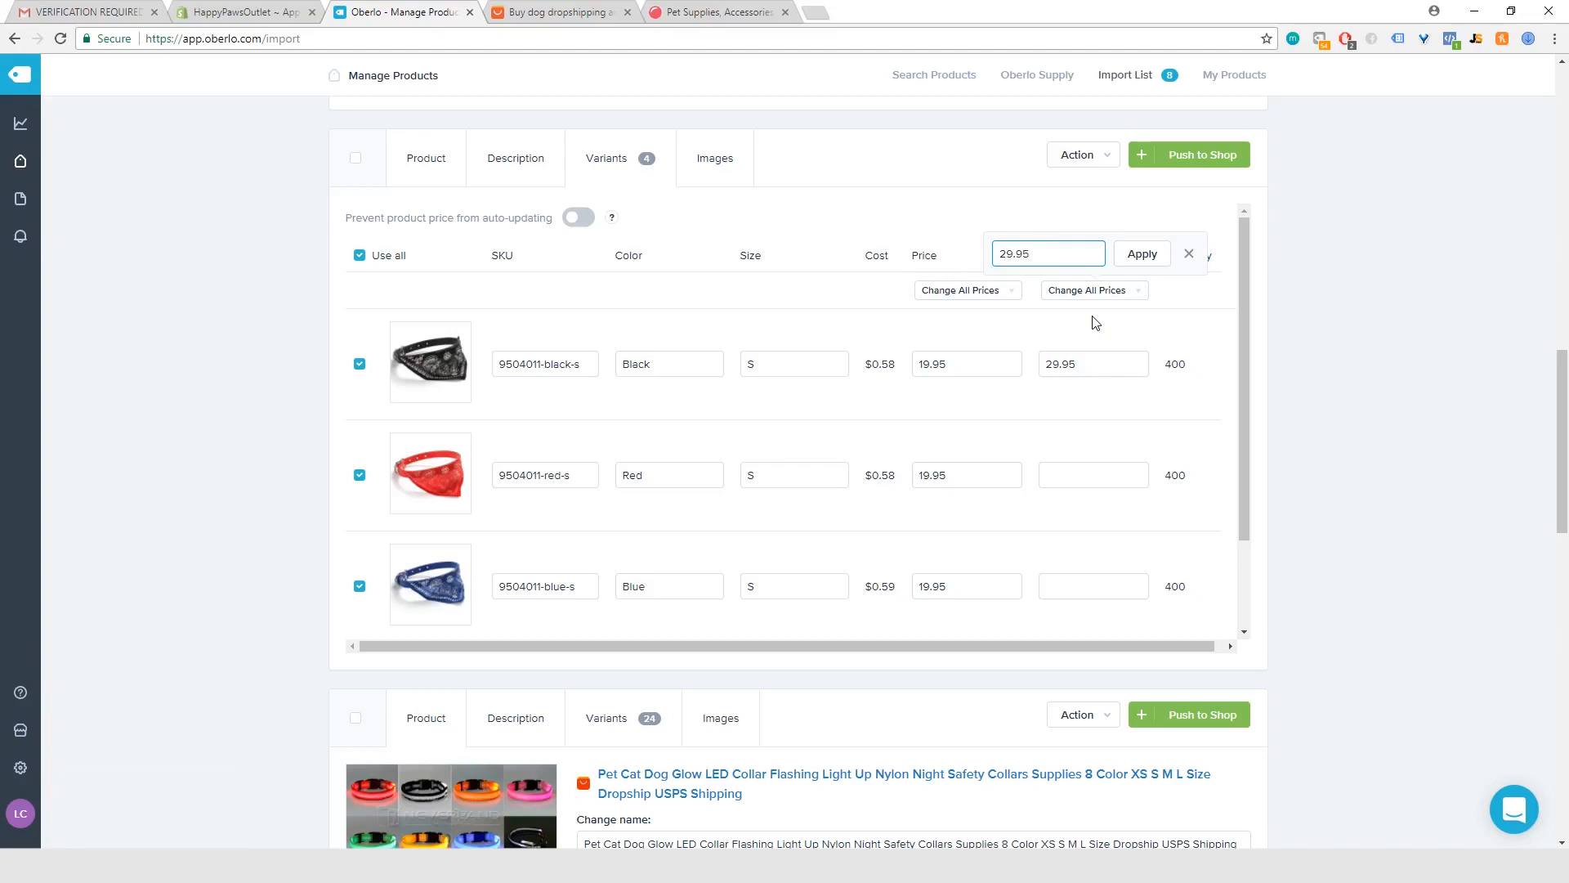
left_click(1144, 254)
scroll(972, 433, "down", 3)
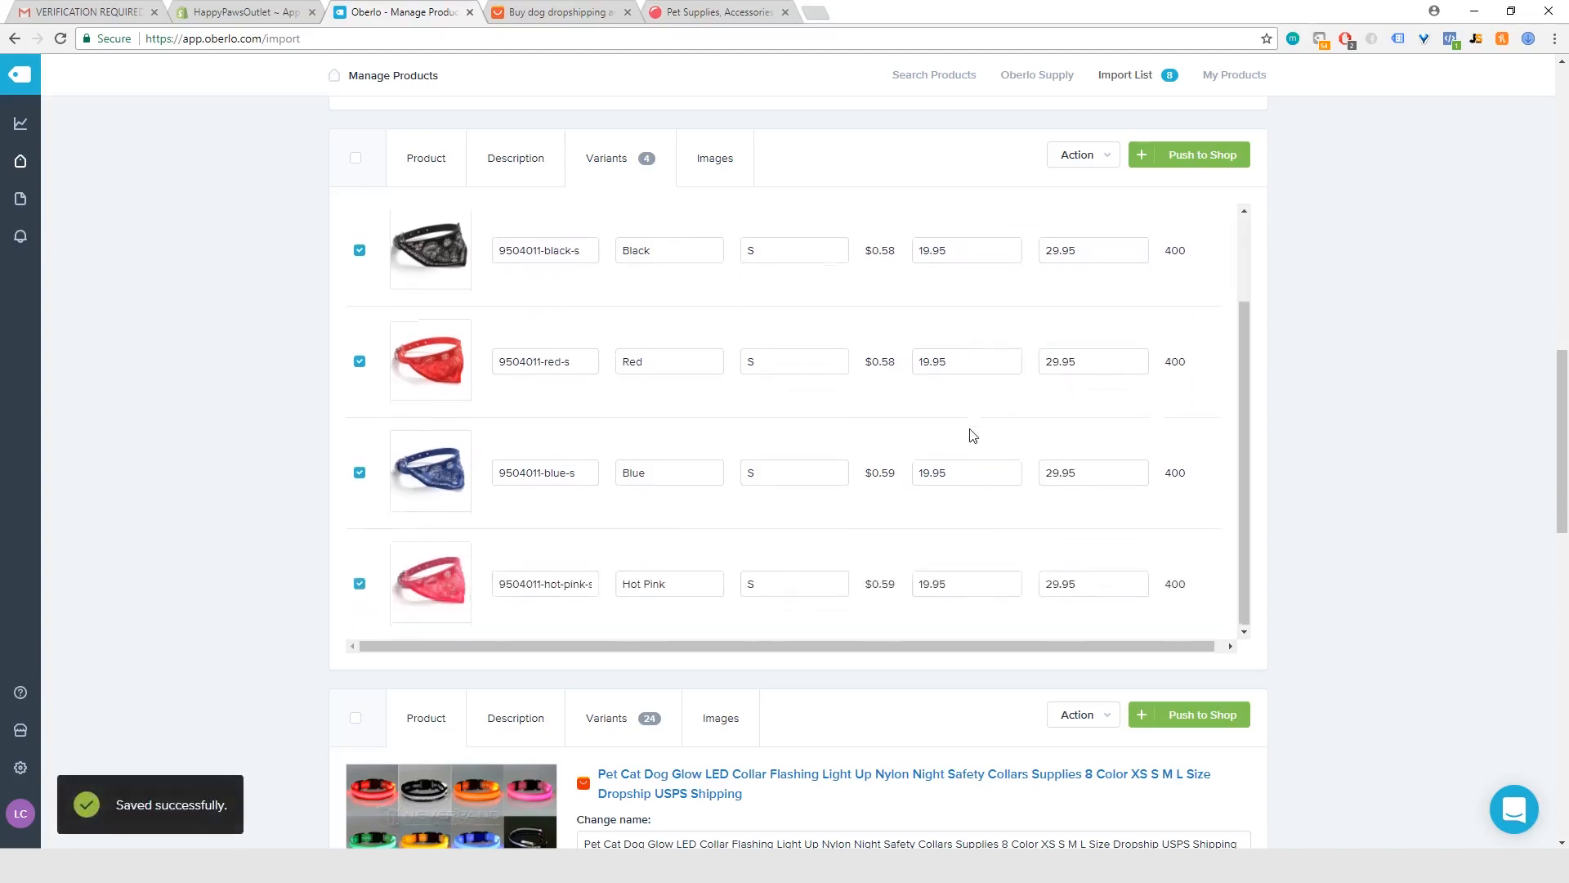
Open the variants of the Glow LED collar and set all their prices to 14.95.
scroll(774, 442, "down", 1)
scroll(774, 444, "down", 4)
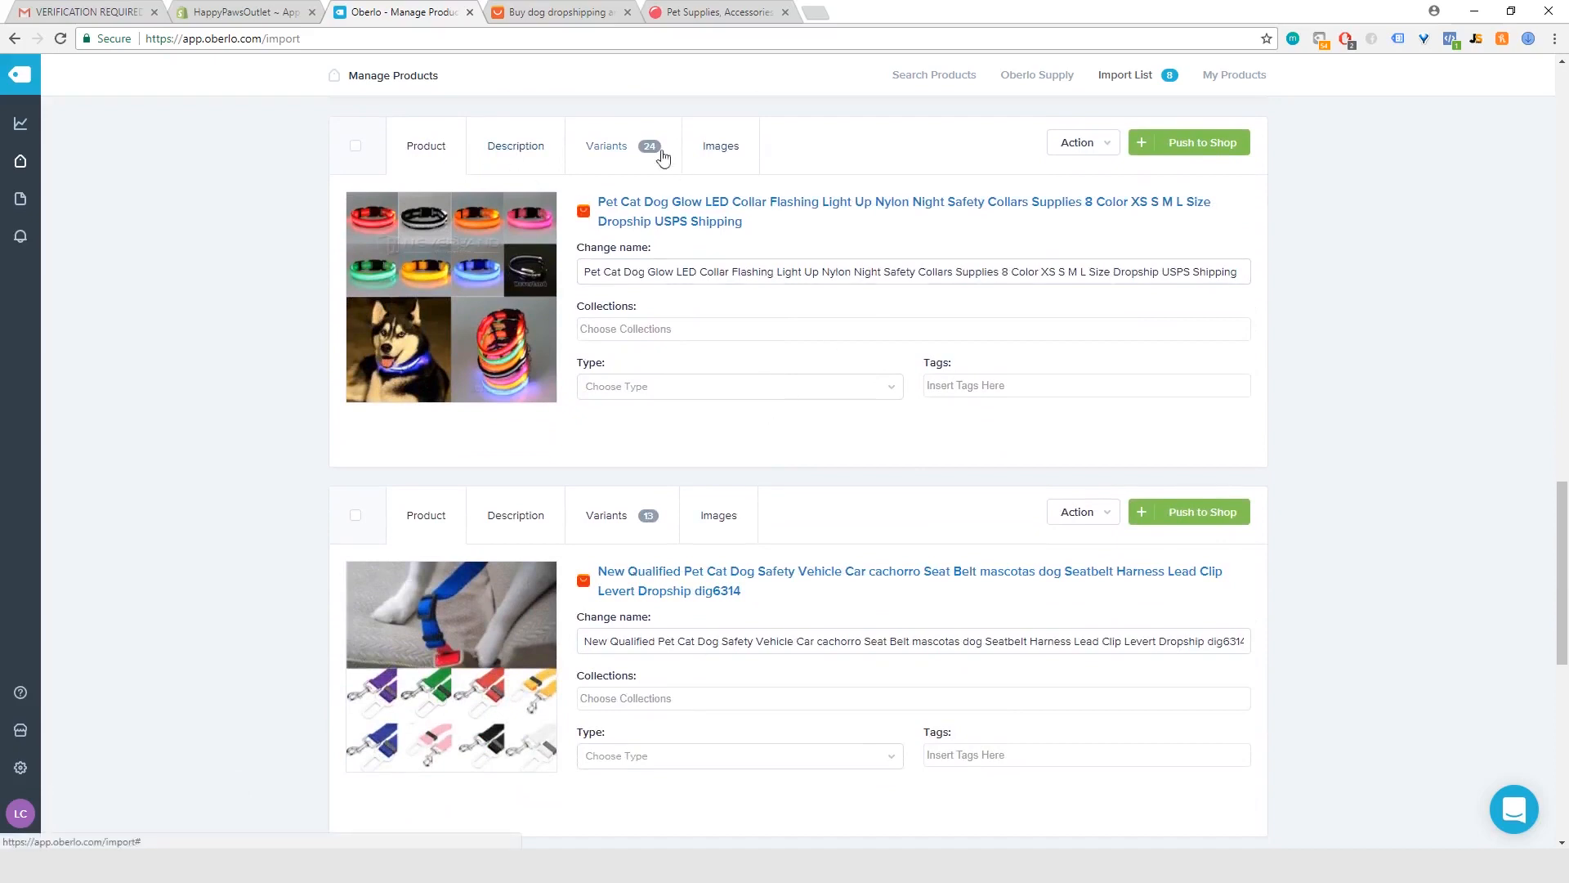
left_click(596, 151)
scroll(882, 402, "down", 5)
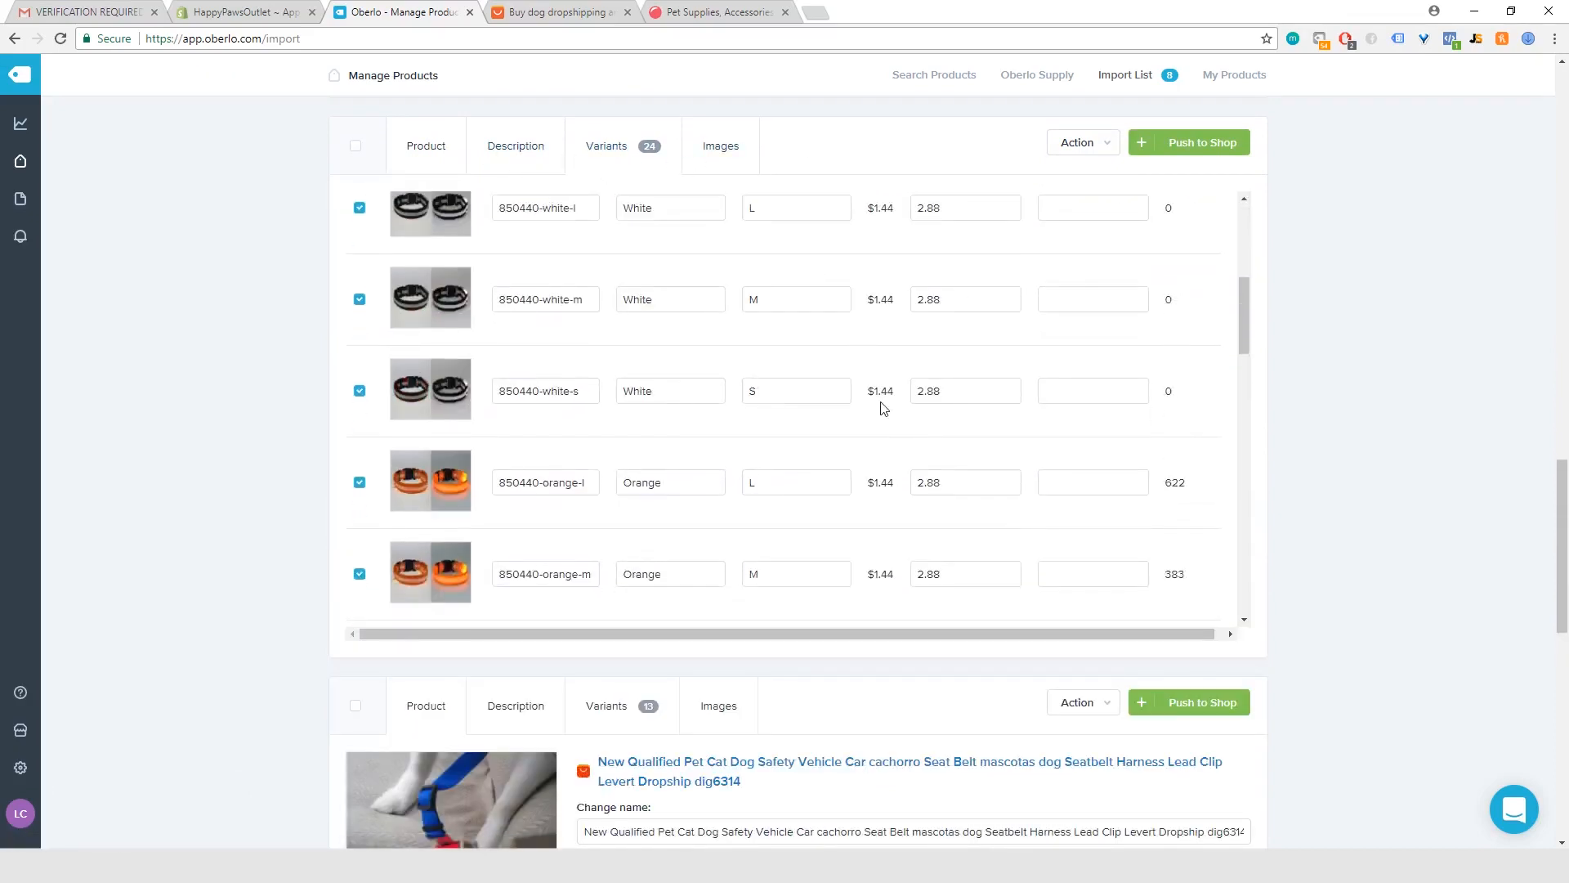
scroll(882, 404, "up", 5)
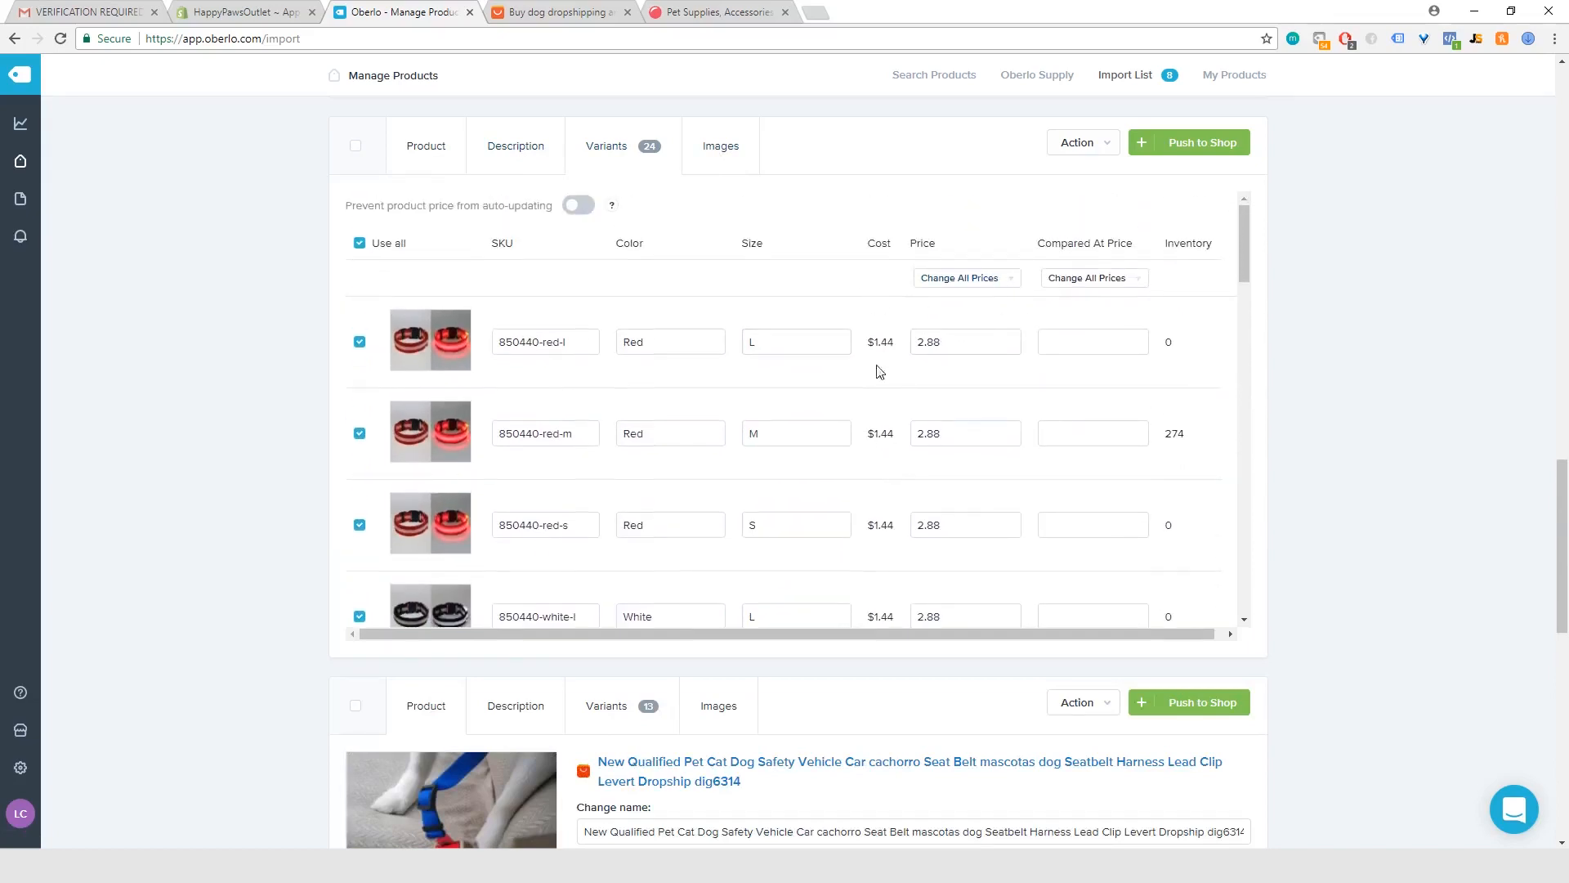
left_click(996, 281)
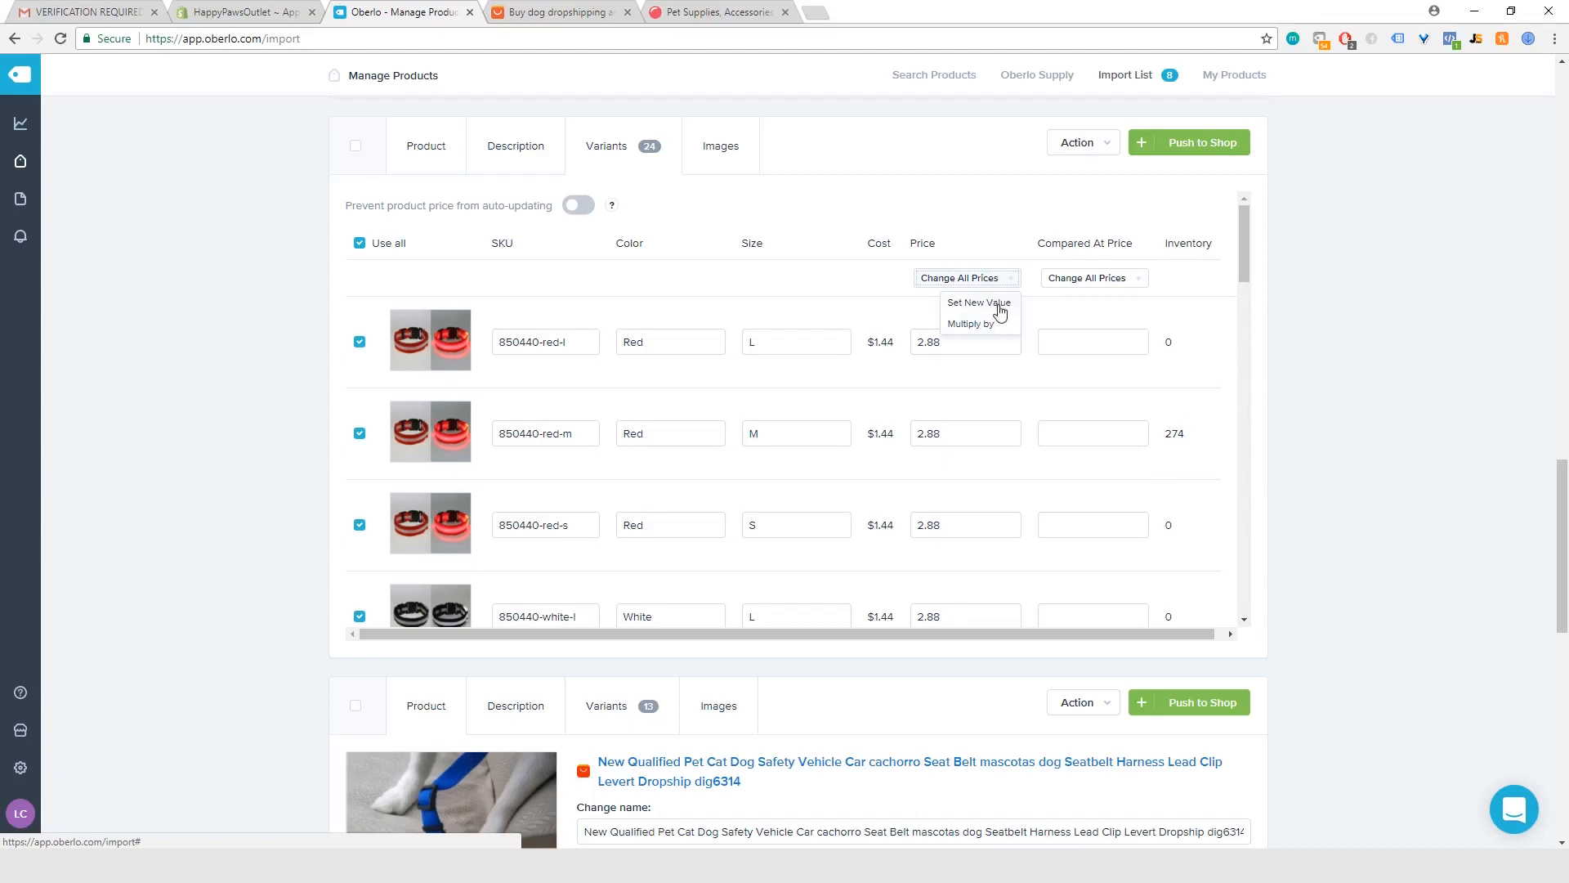
left_click(985, 322)
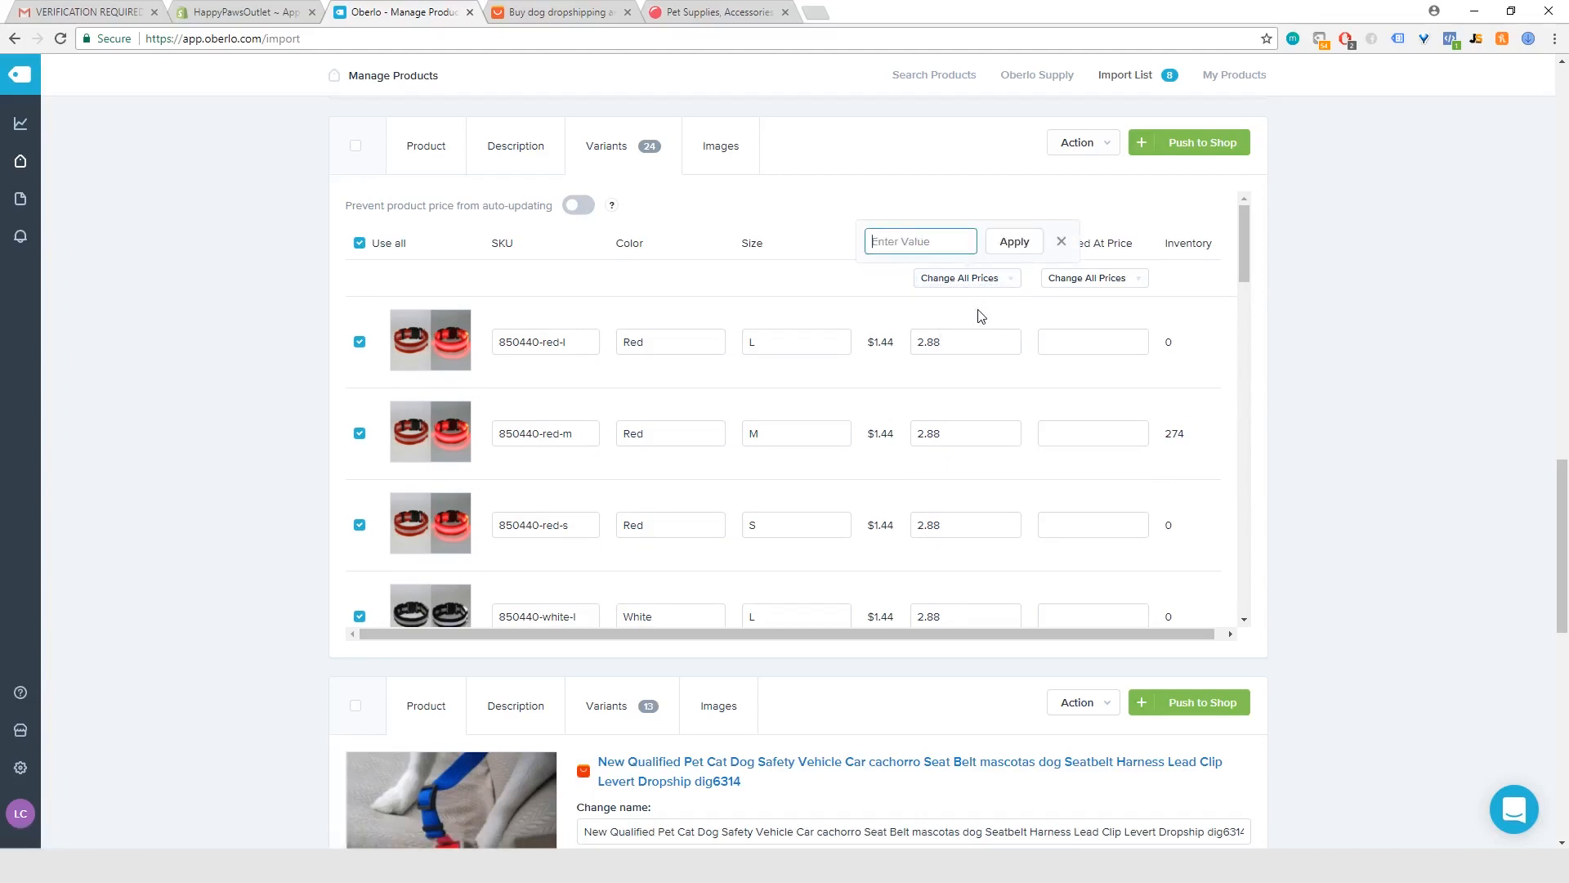
type("14.95")
left_click(1015, 243)
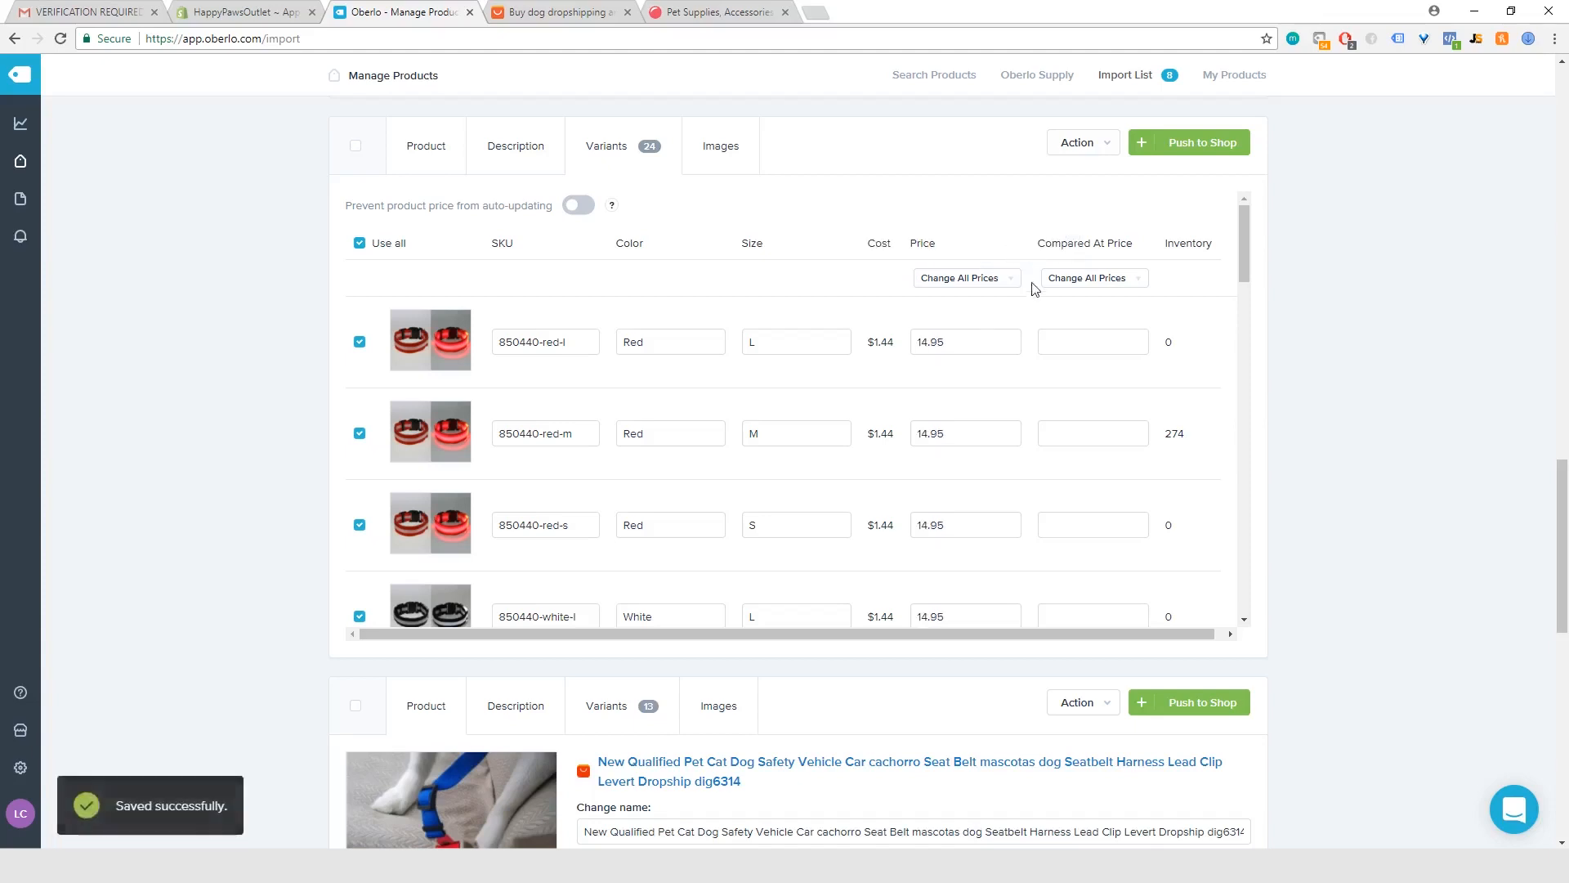
Set the compared at price of all Glow LED collar variants to 19.95 and look through the variant rows.
left_click(1099, 280)
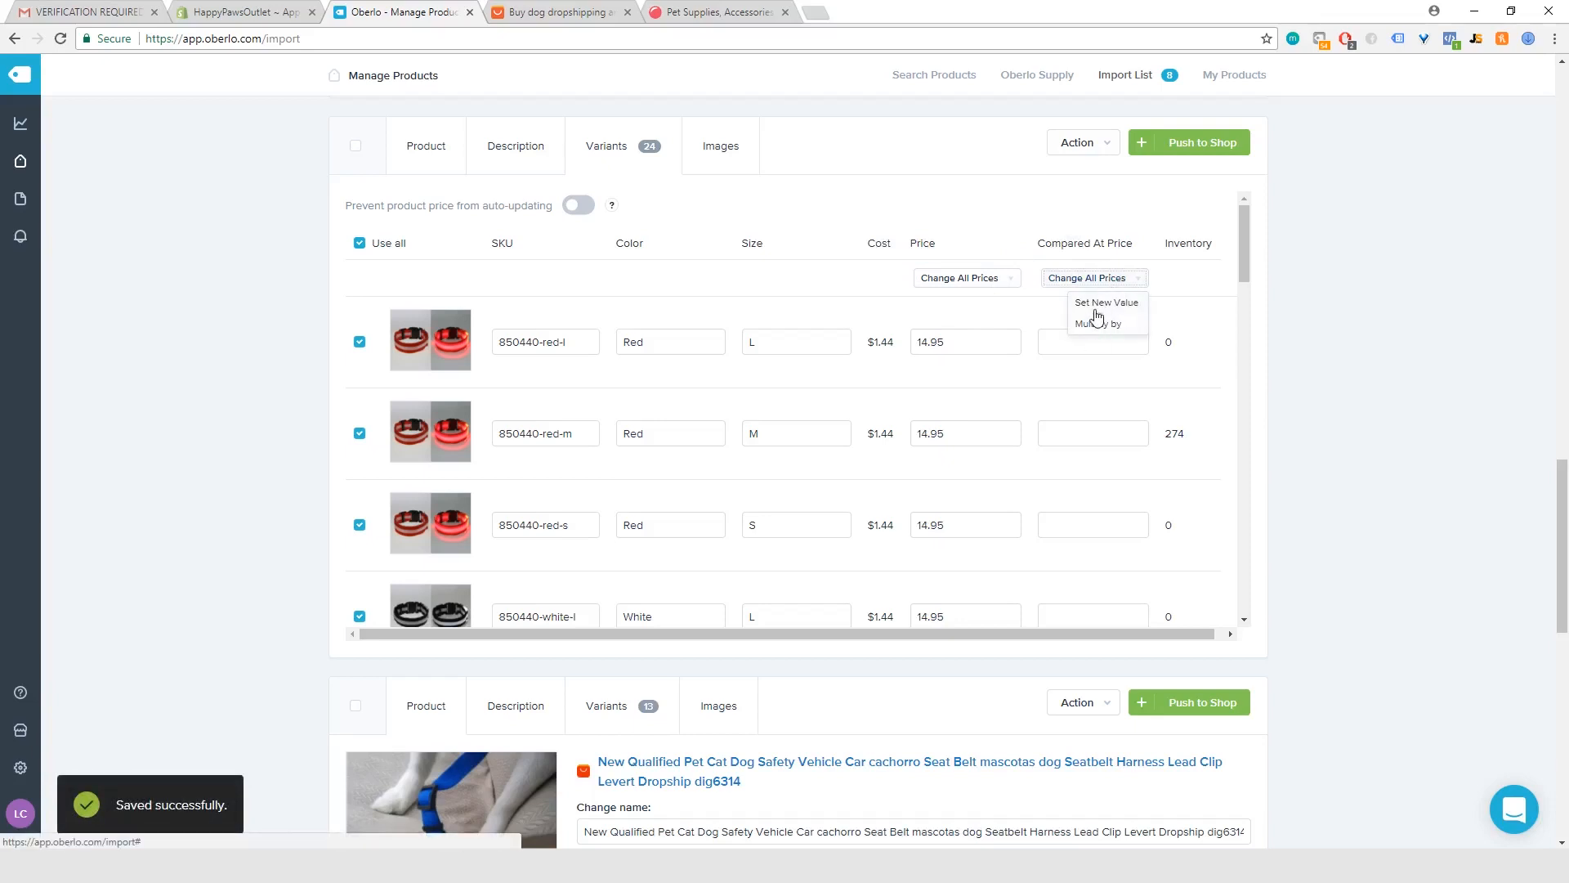
left_click(1104, 304)
type("1")
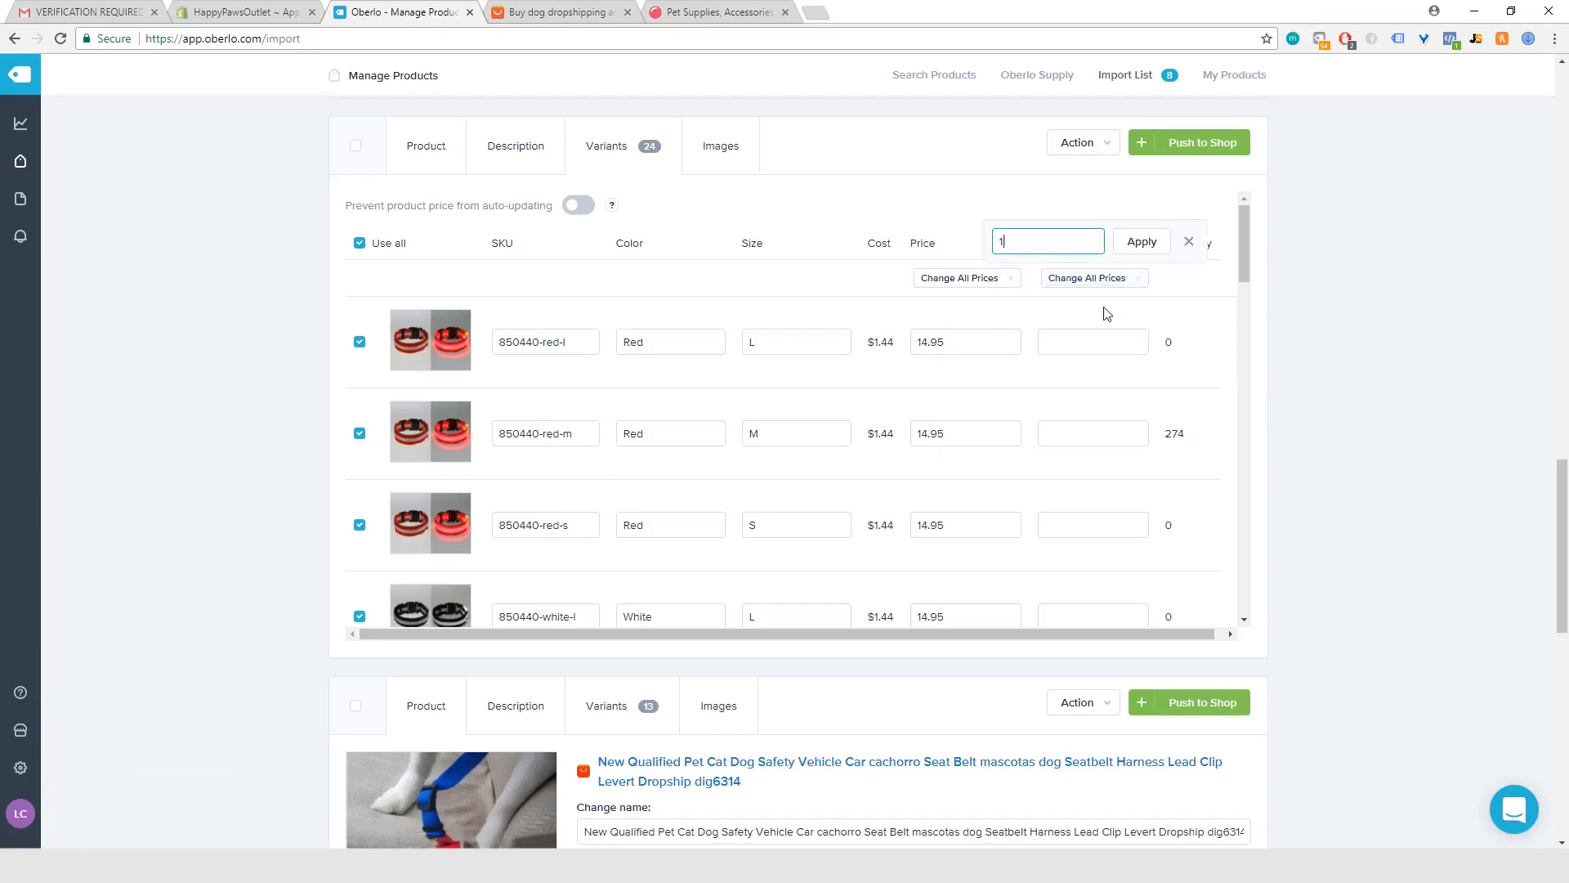
type("9.95")
left_click(1141, 242)
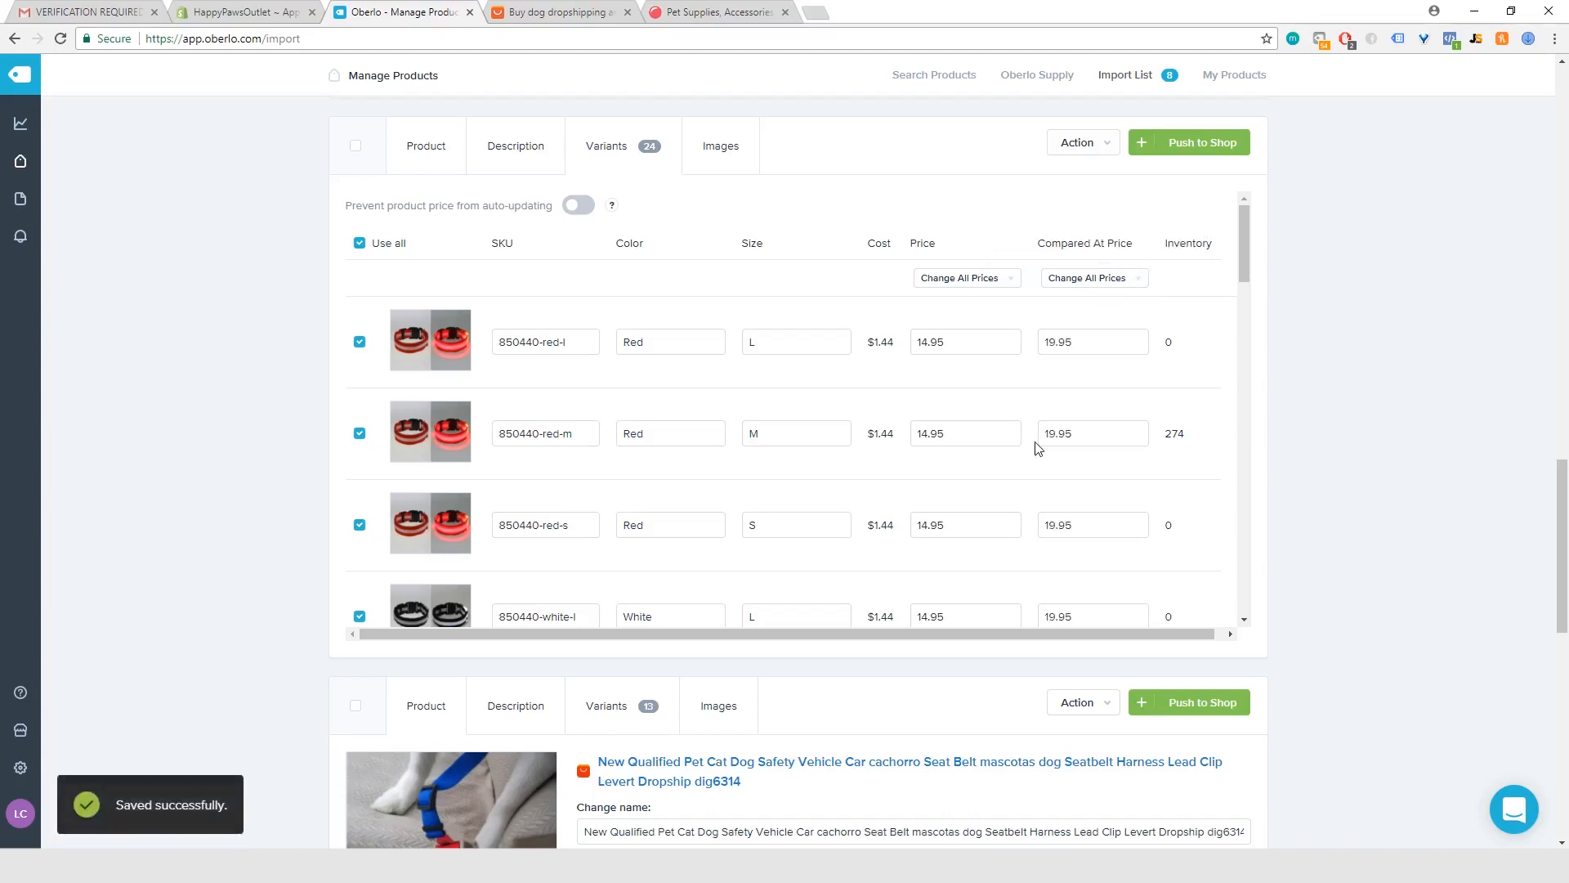
scroll(939, 364, "down", 10)
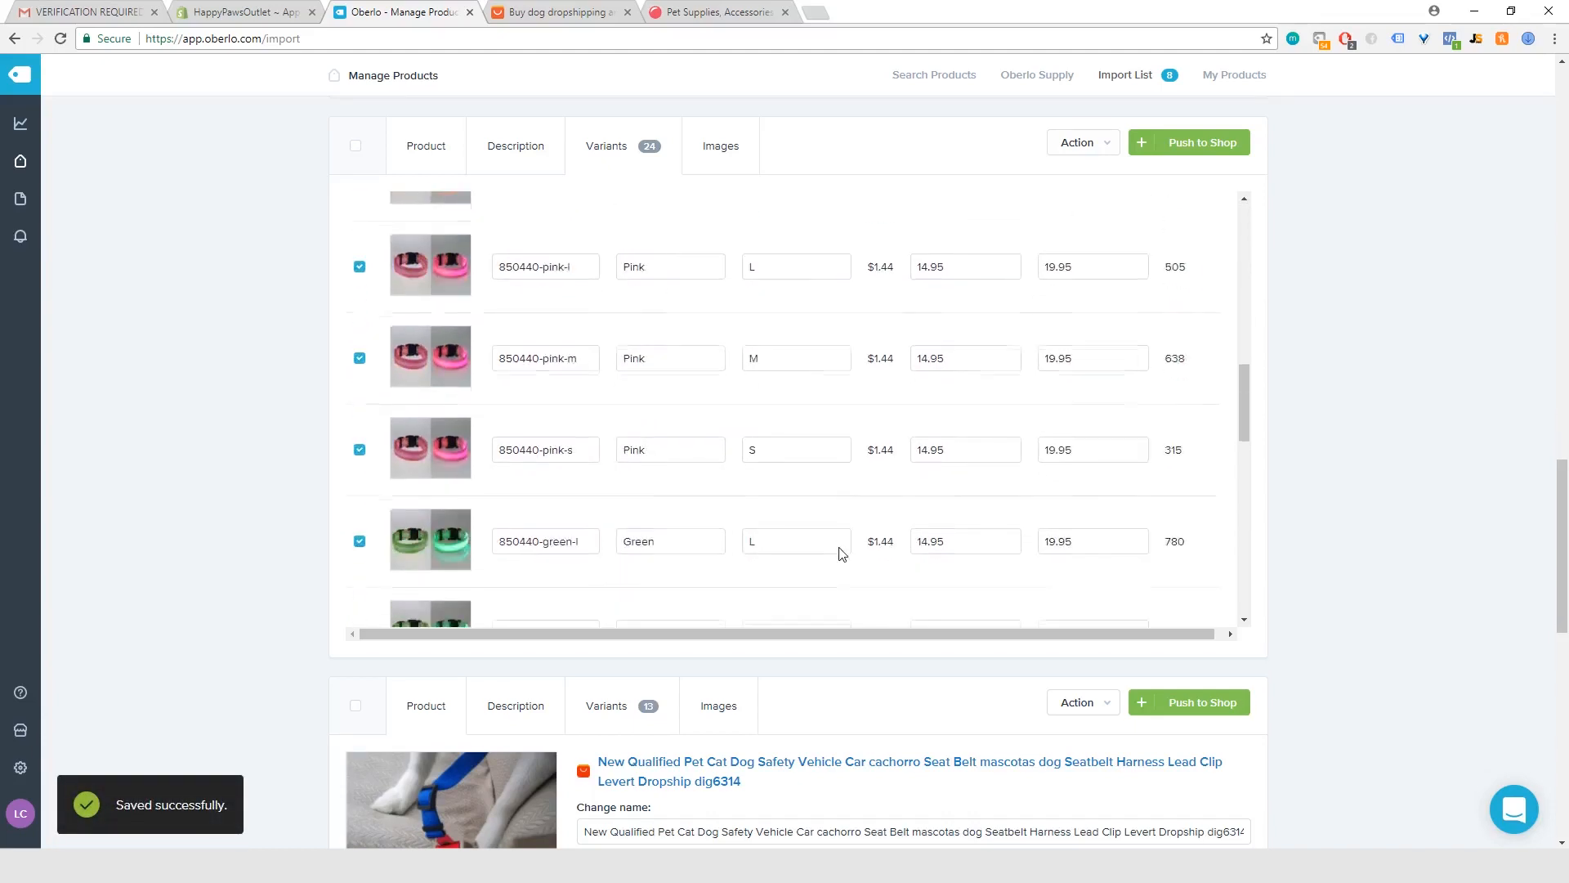
Open the dog seat belt's variants and give the black XL one a price of 14.95 and a compared at price of 24.95.
scroll(842, 554, "down", 10)
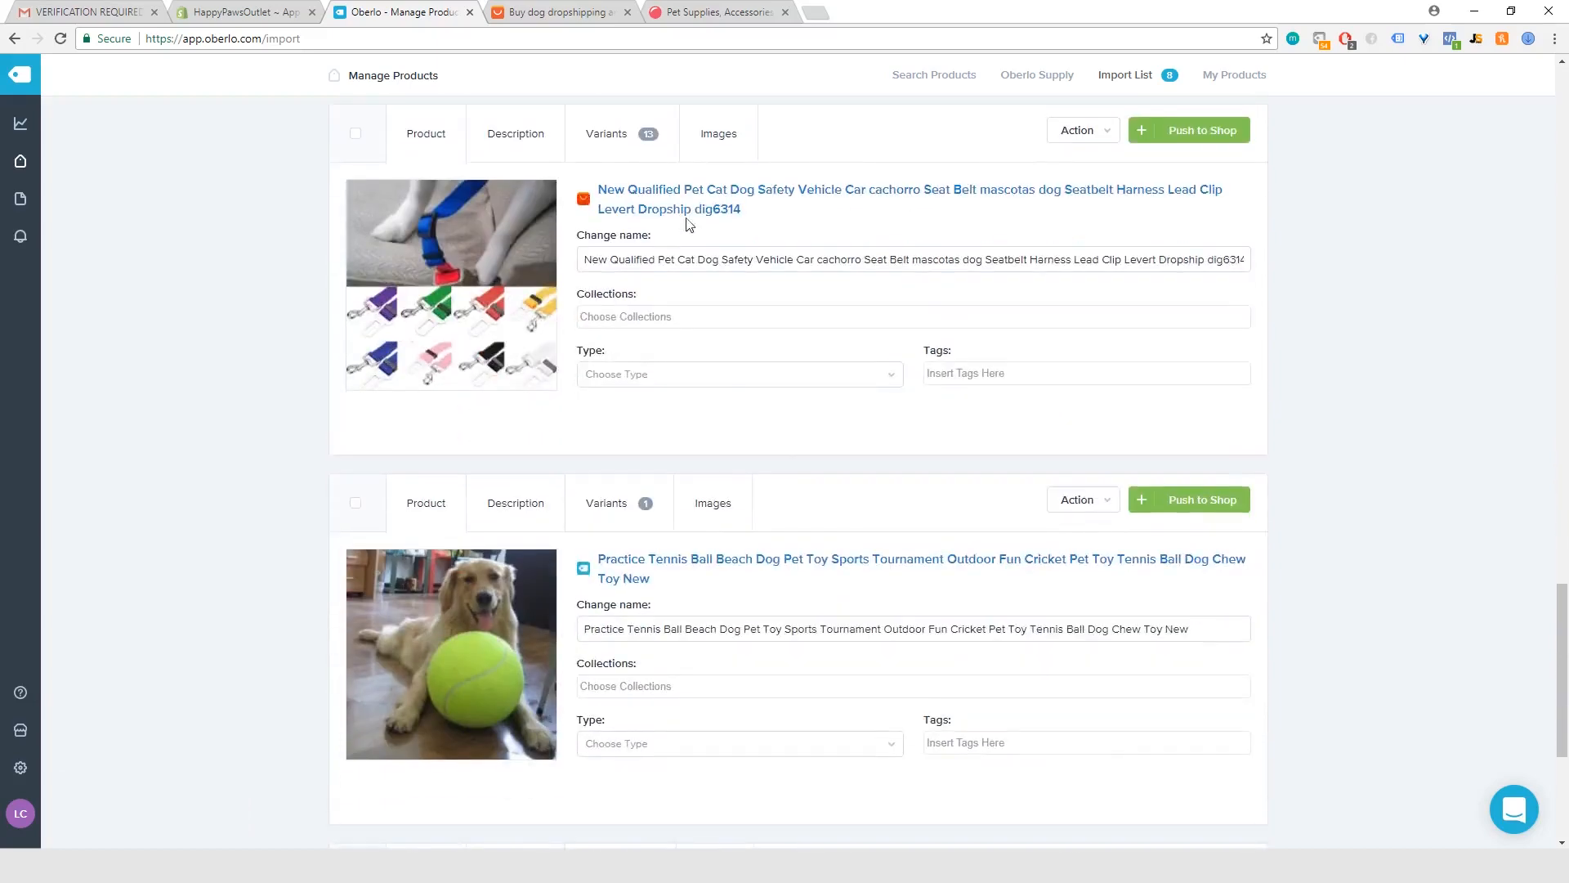
left_click(607, 135)
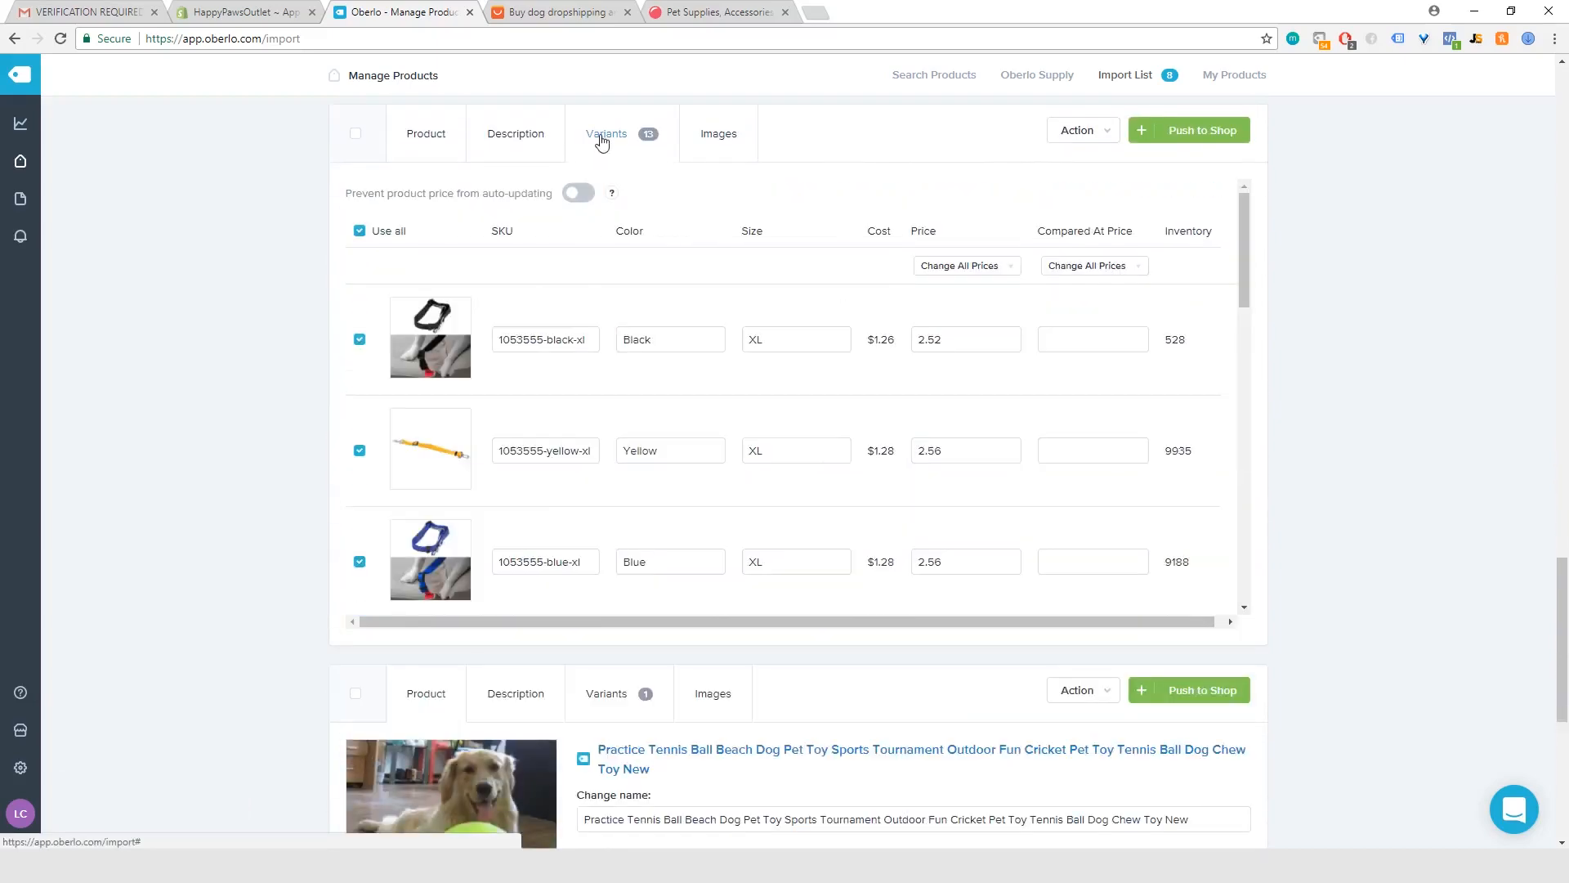
left_click(942, 341)
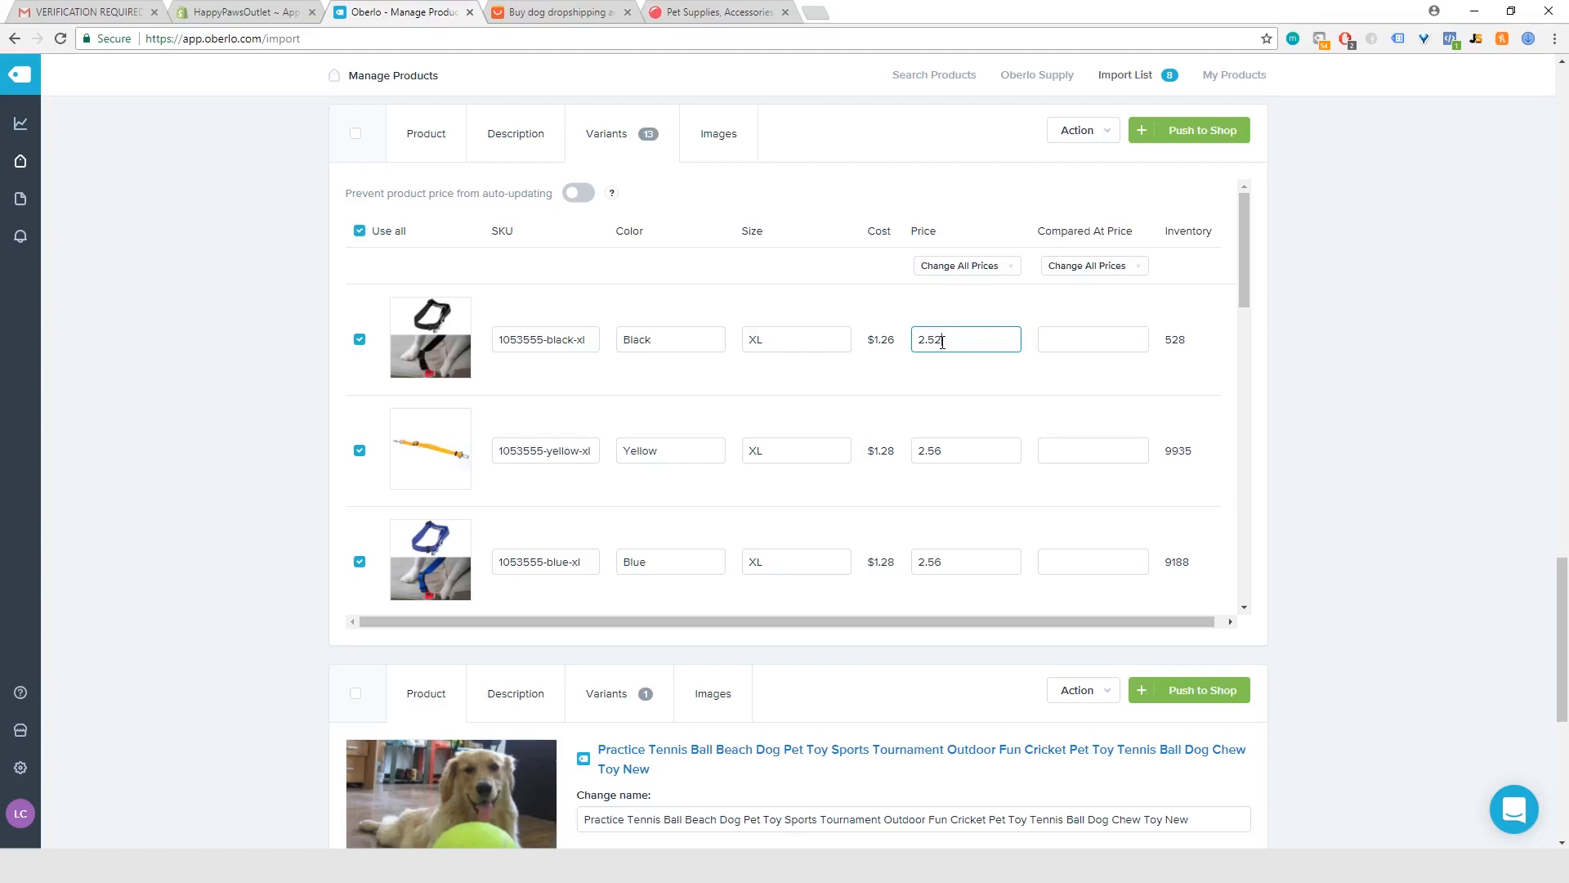
key("BackSpace")
key("BackSpace")
type("14.95")
key("Tab")
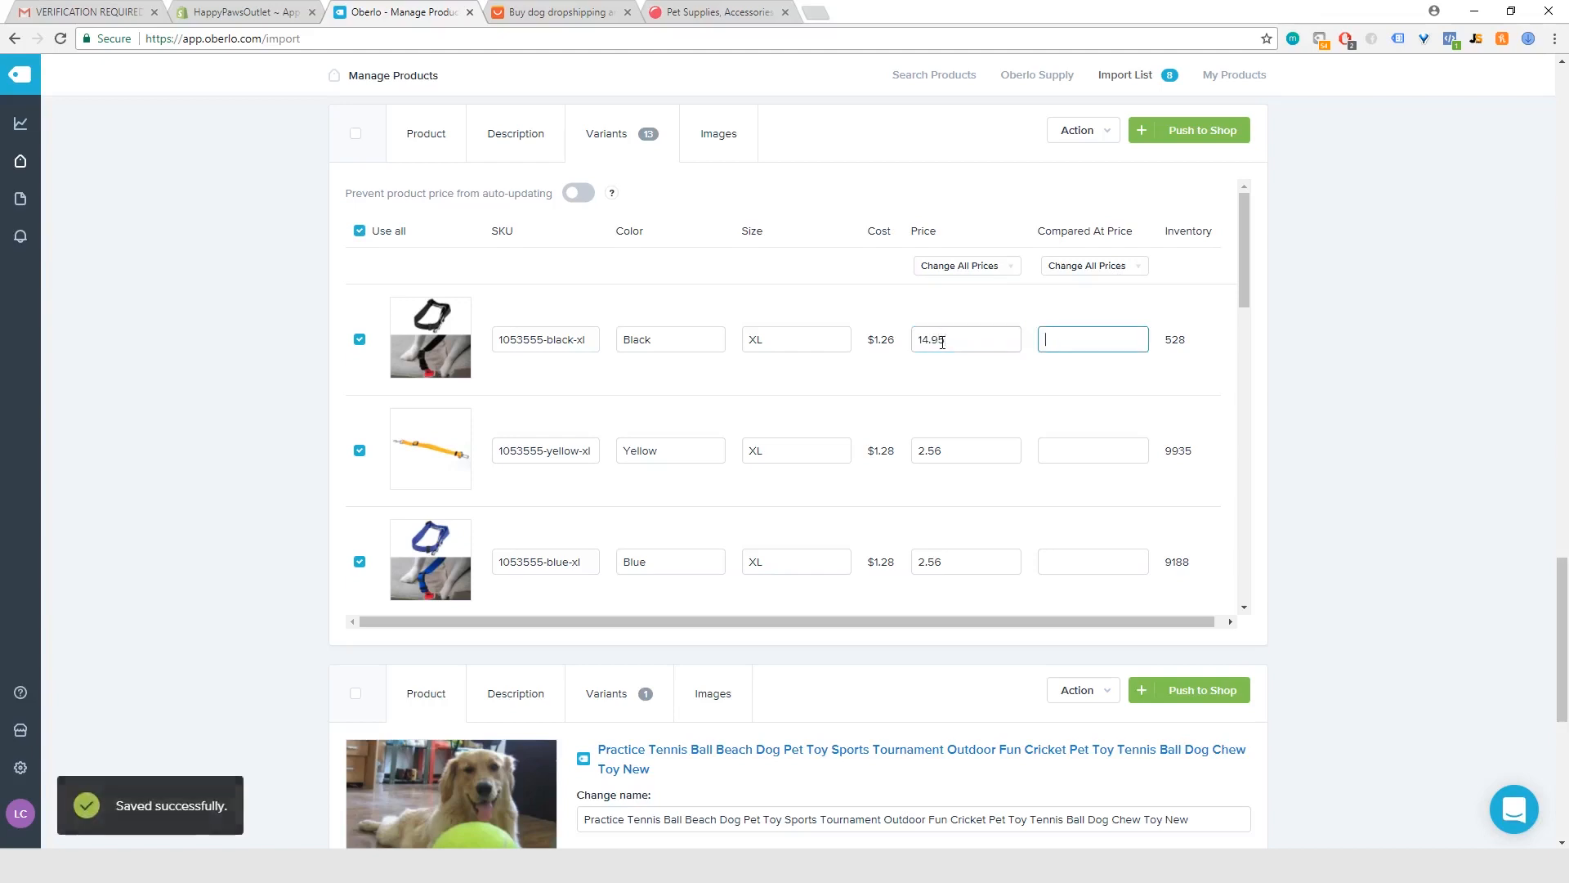
type("24.95")
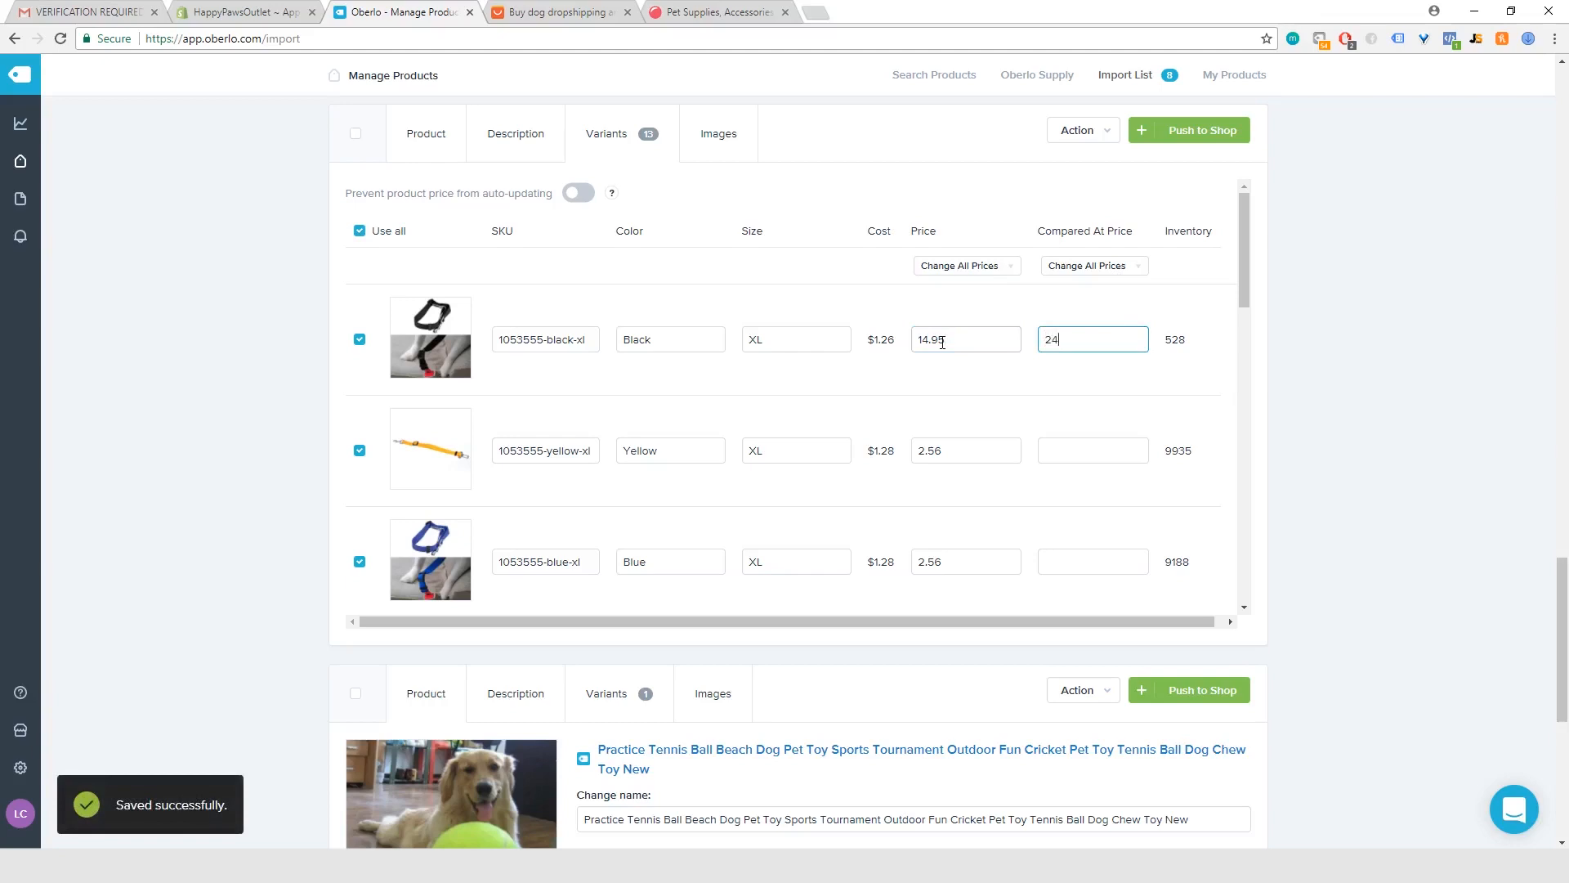
Set the price of all dog seat belt variants to 14.95 at once.
left_click(980, 270)
left_click(987, 293)
type("1")
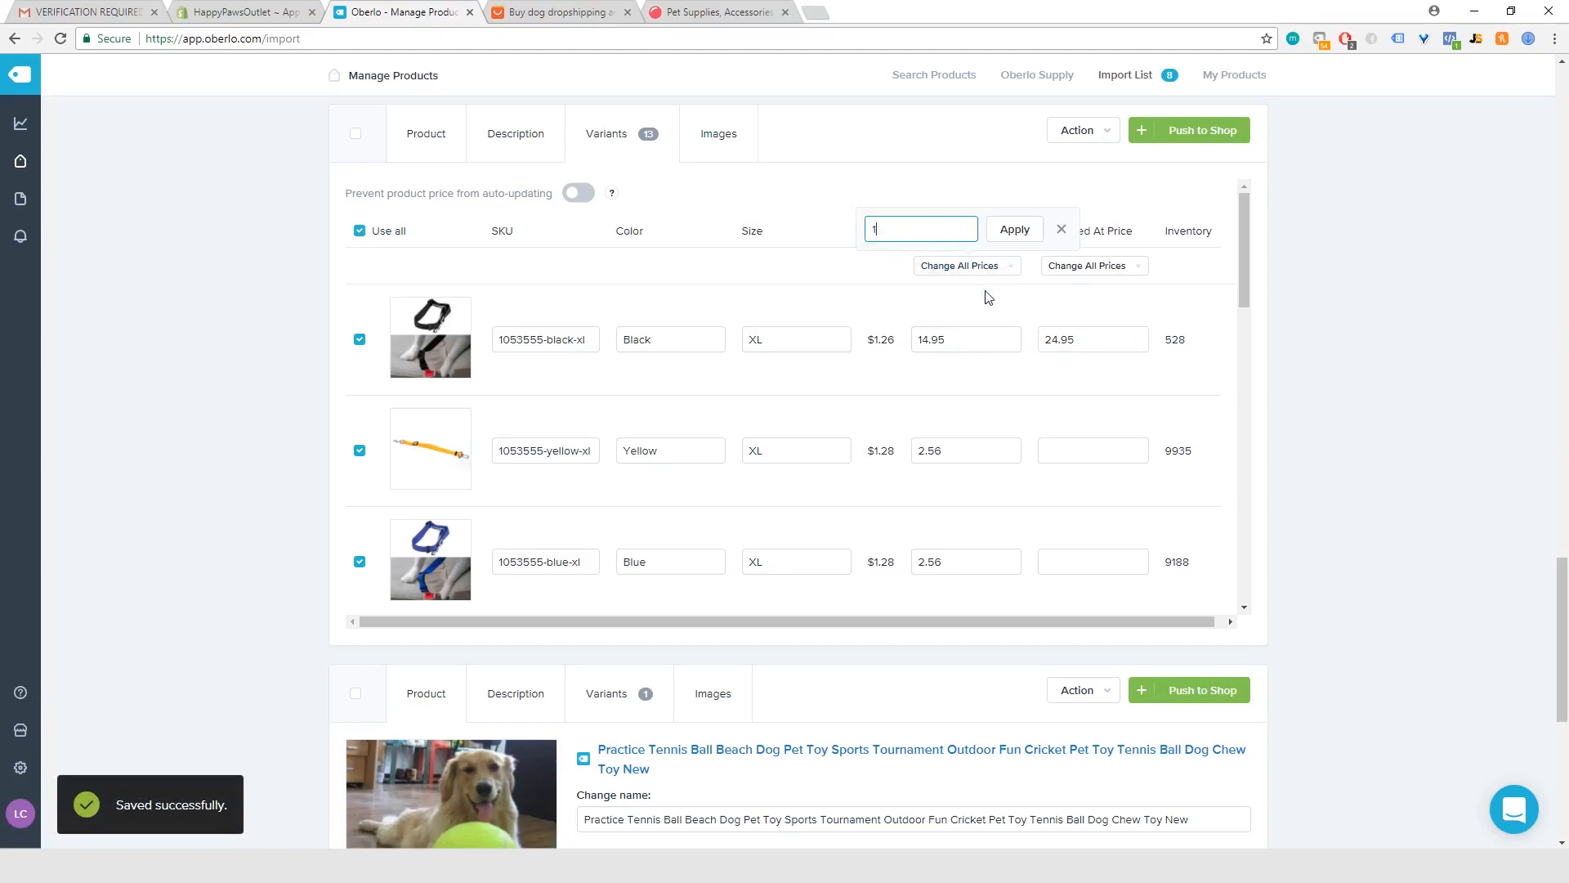
type("4.95")
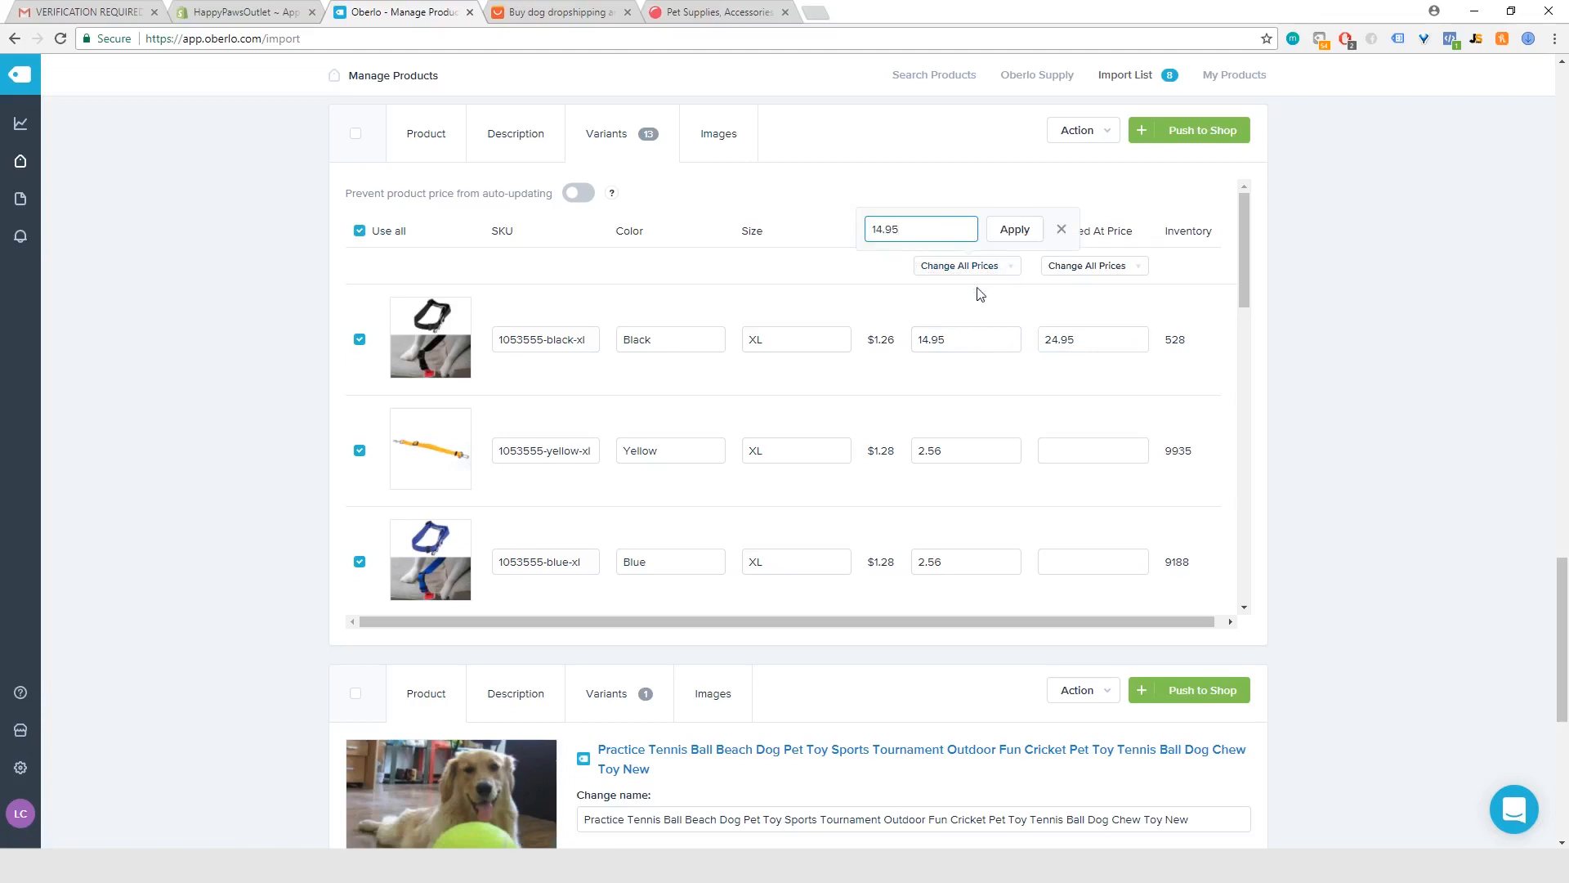
left_click(1010, 229)
Set the compared at price of all dog seat belt variants to 24.95 and look through the variant rows.
left_click(1086, 266)
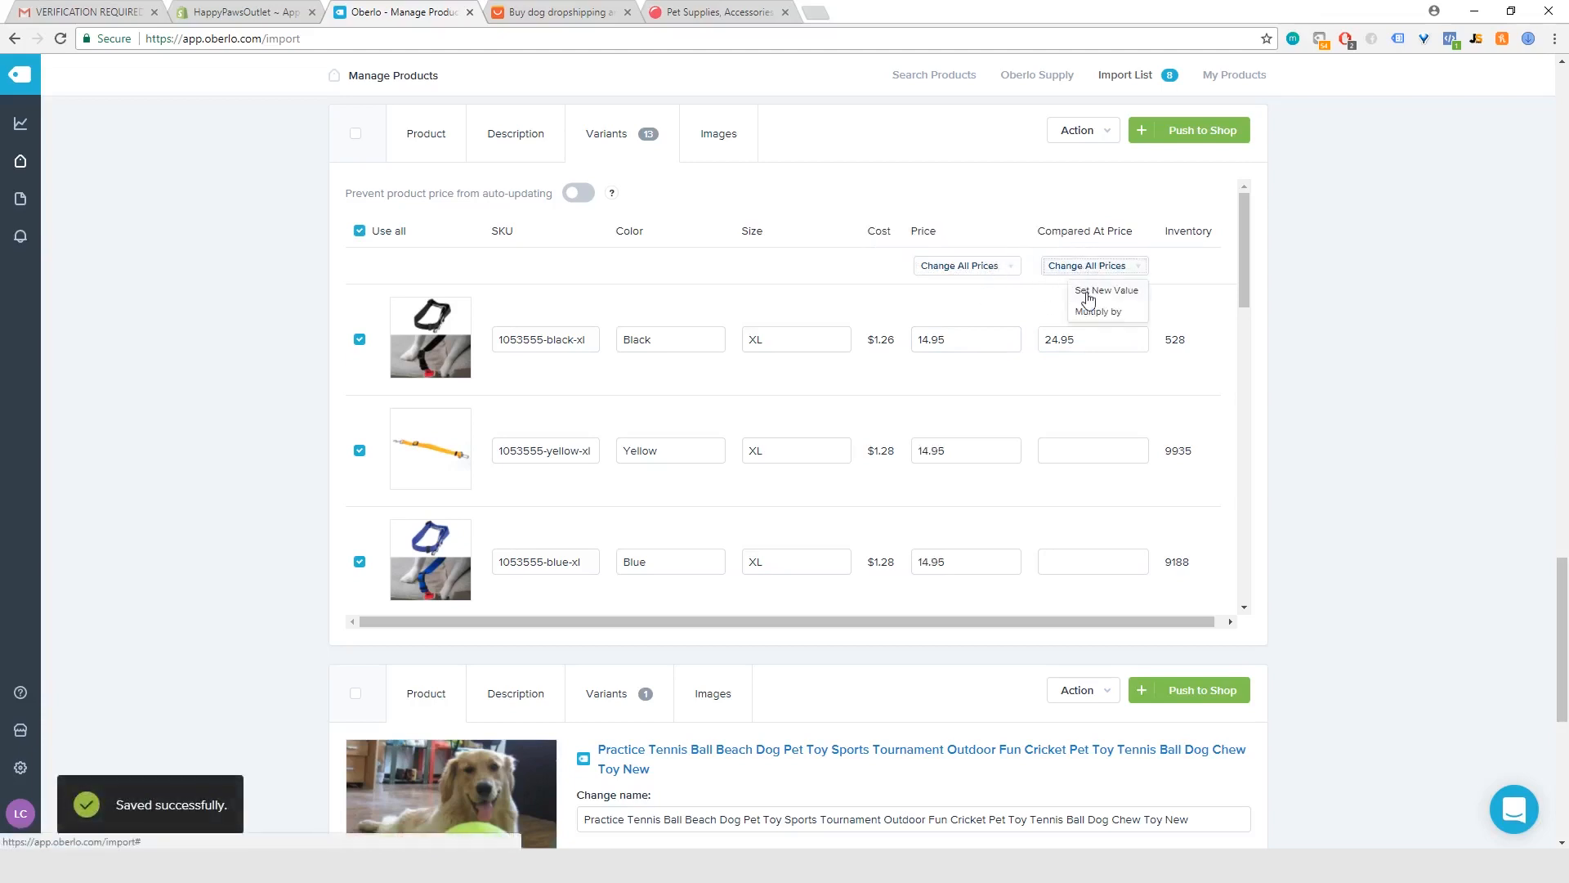
left_click(1090, 294)
type("24.95")
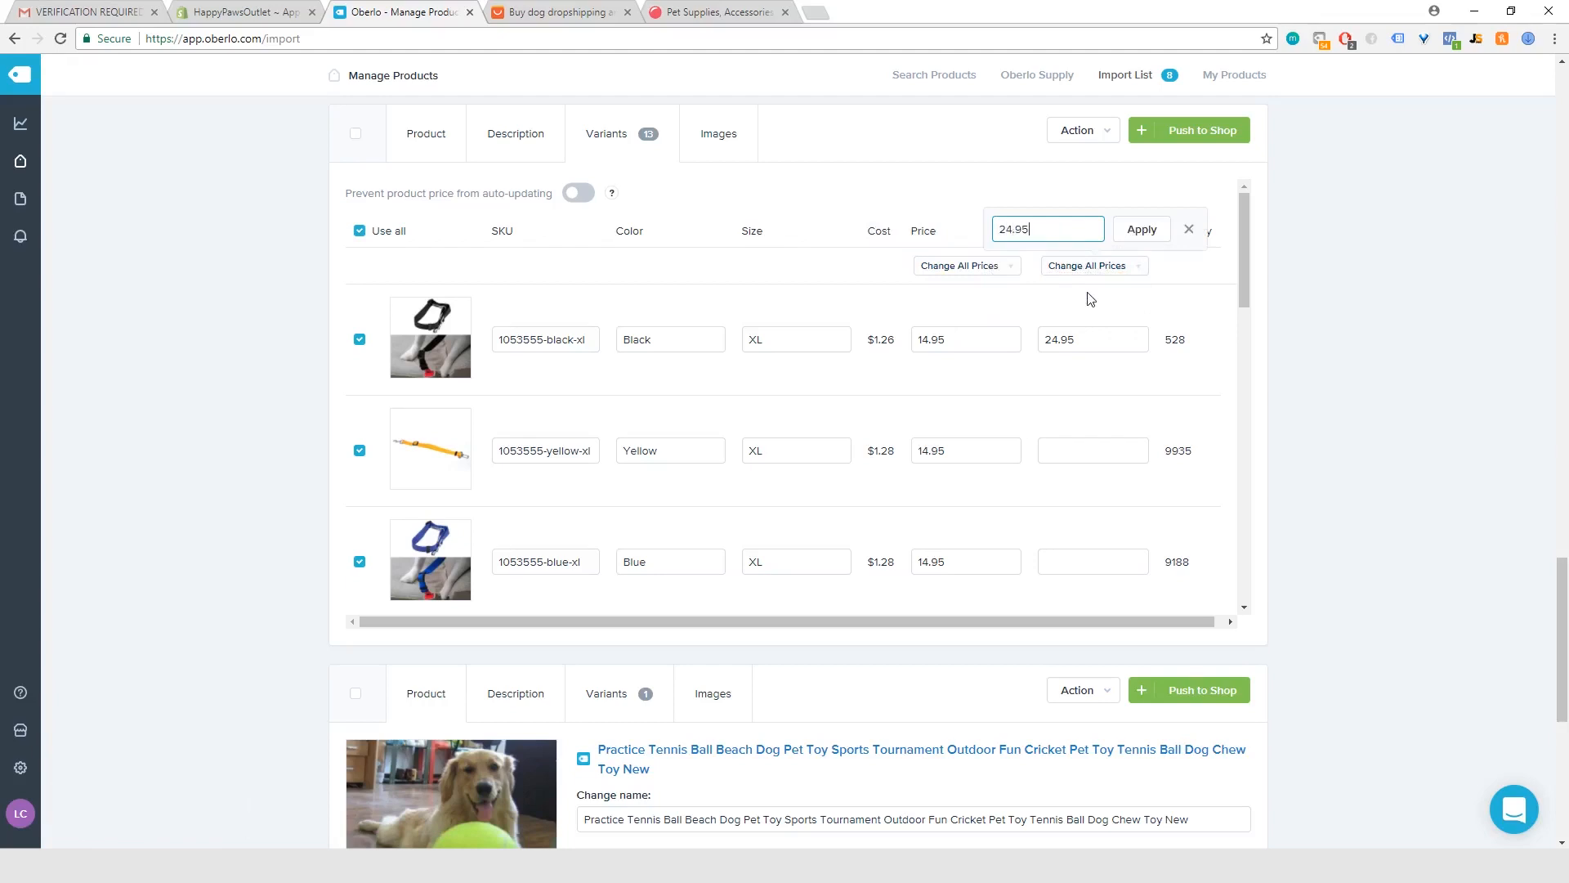
left_click(1140, 232)
scroll(1019, 385, "down", 10)
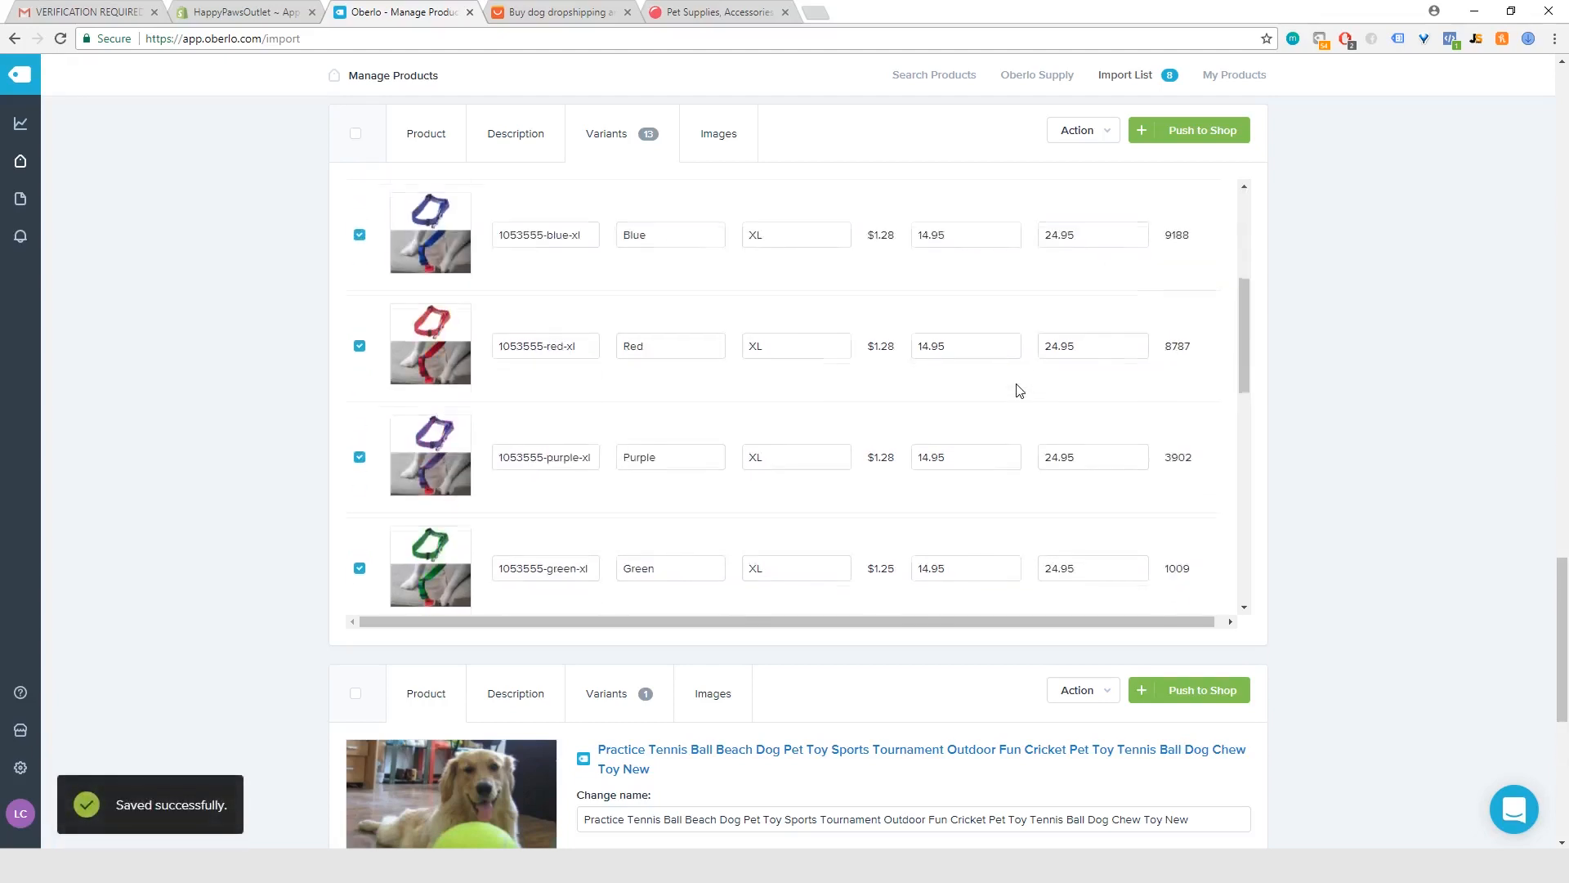
Look through the dog seat belt's variant rows and product details to check the price and compared at price entries.
scroll(984, 465, "down", 4)
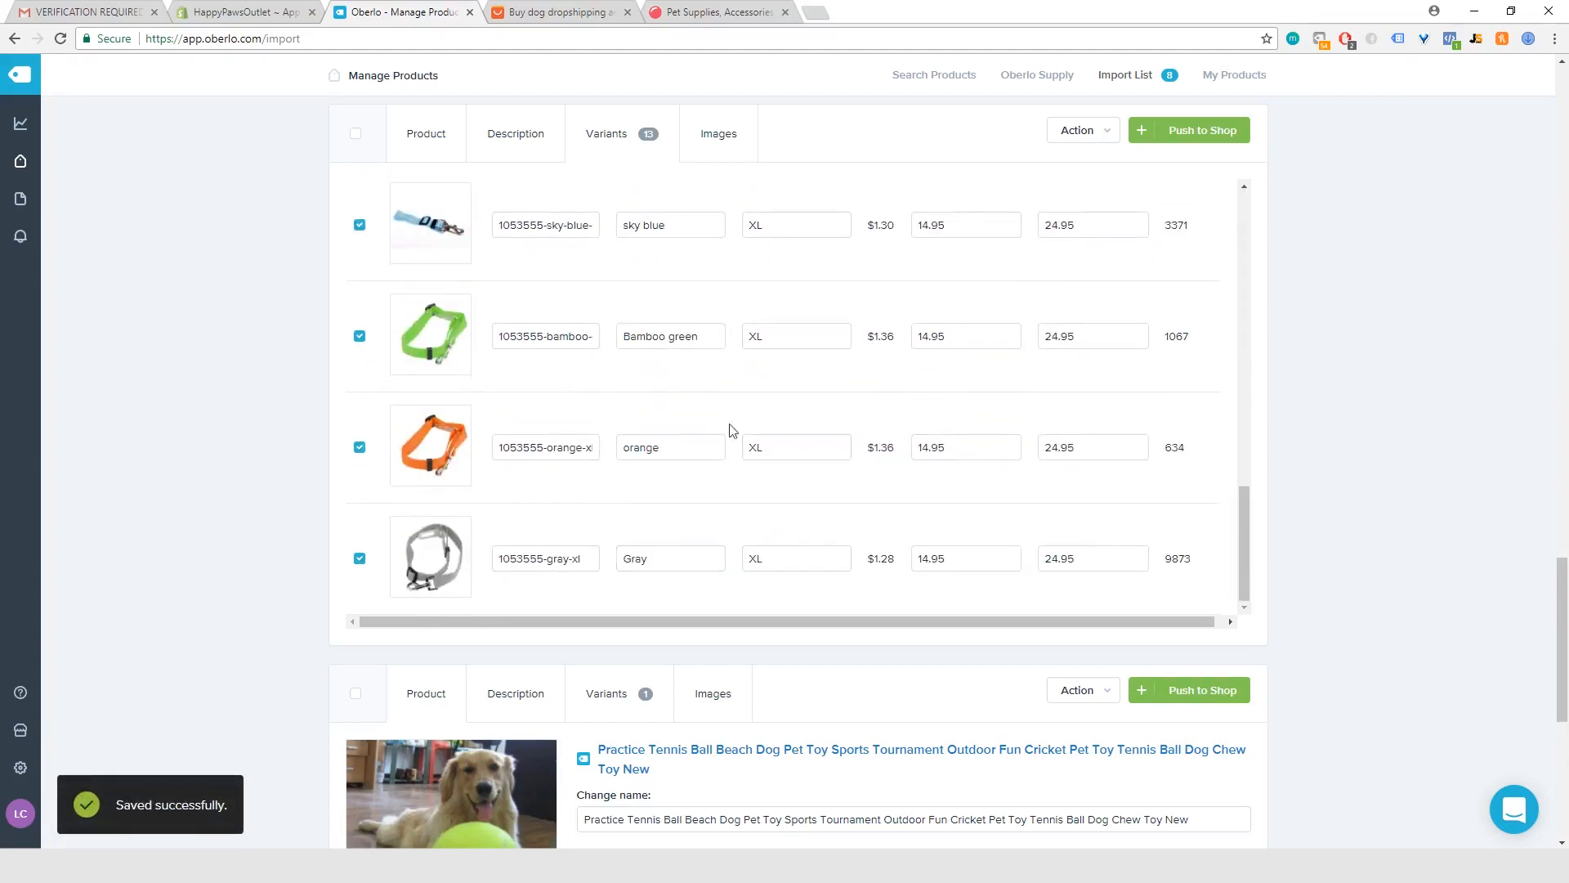
left_click(507, 139)
left_click(621, 140)
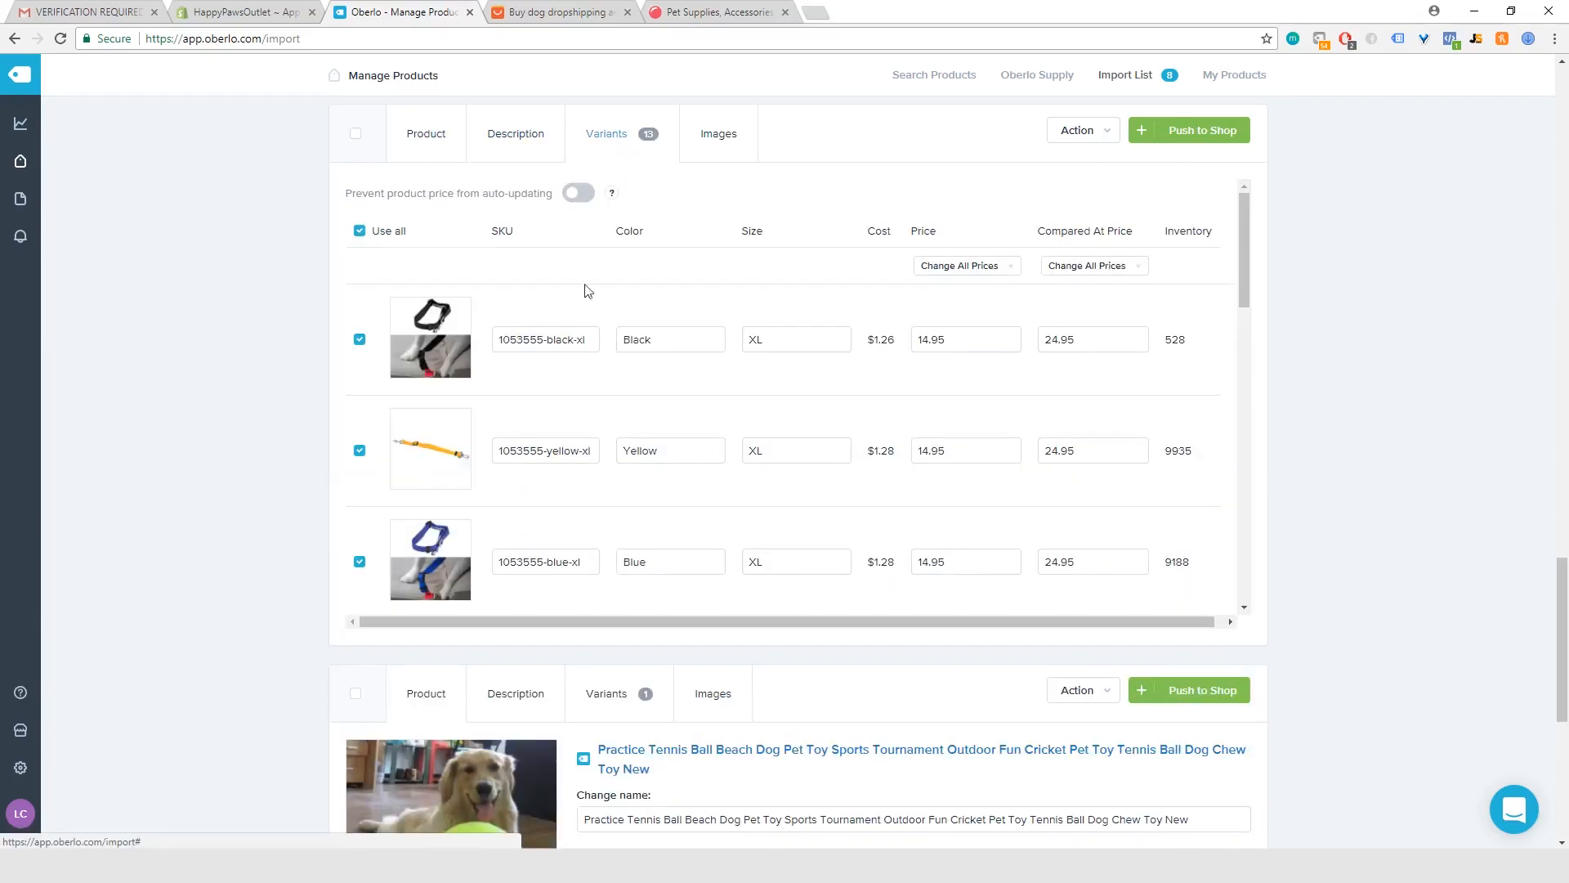
left_click(439, 152)
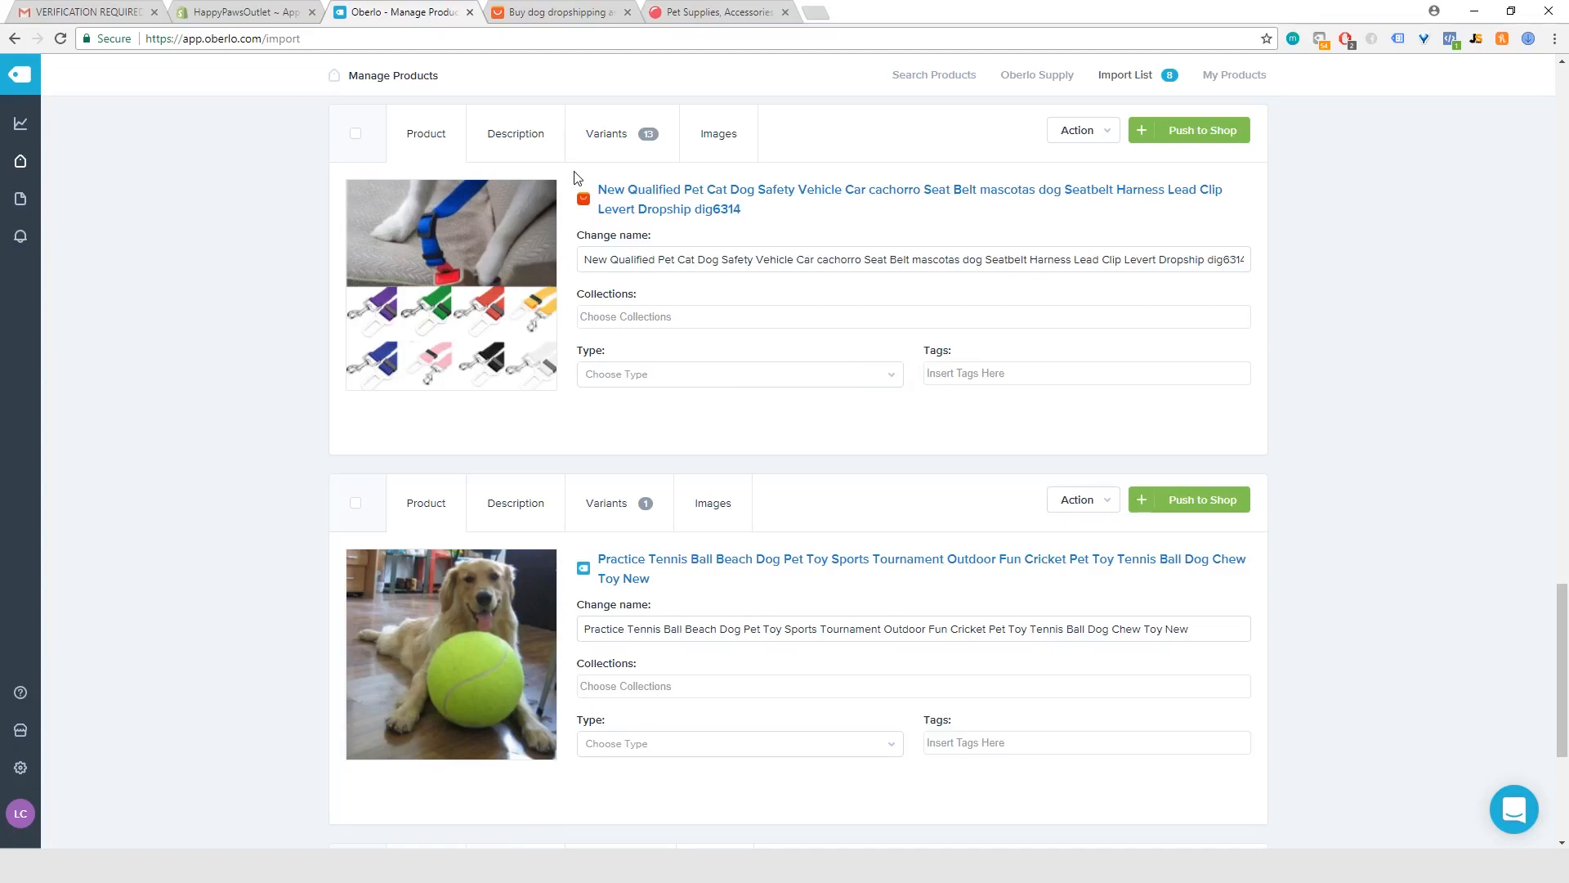
left_click(611, 135)
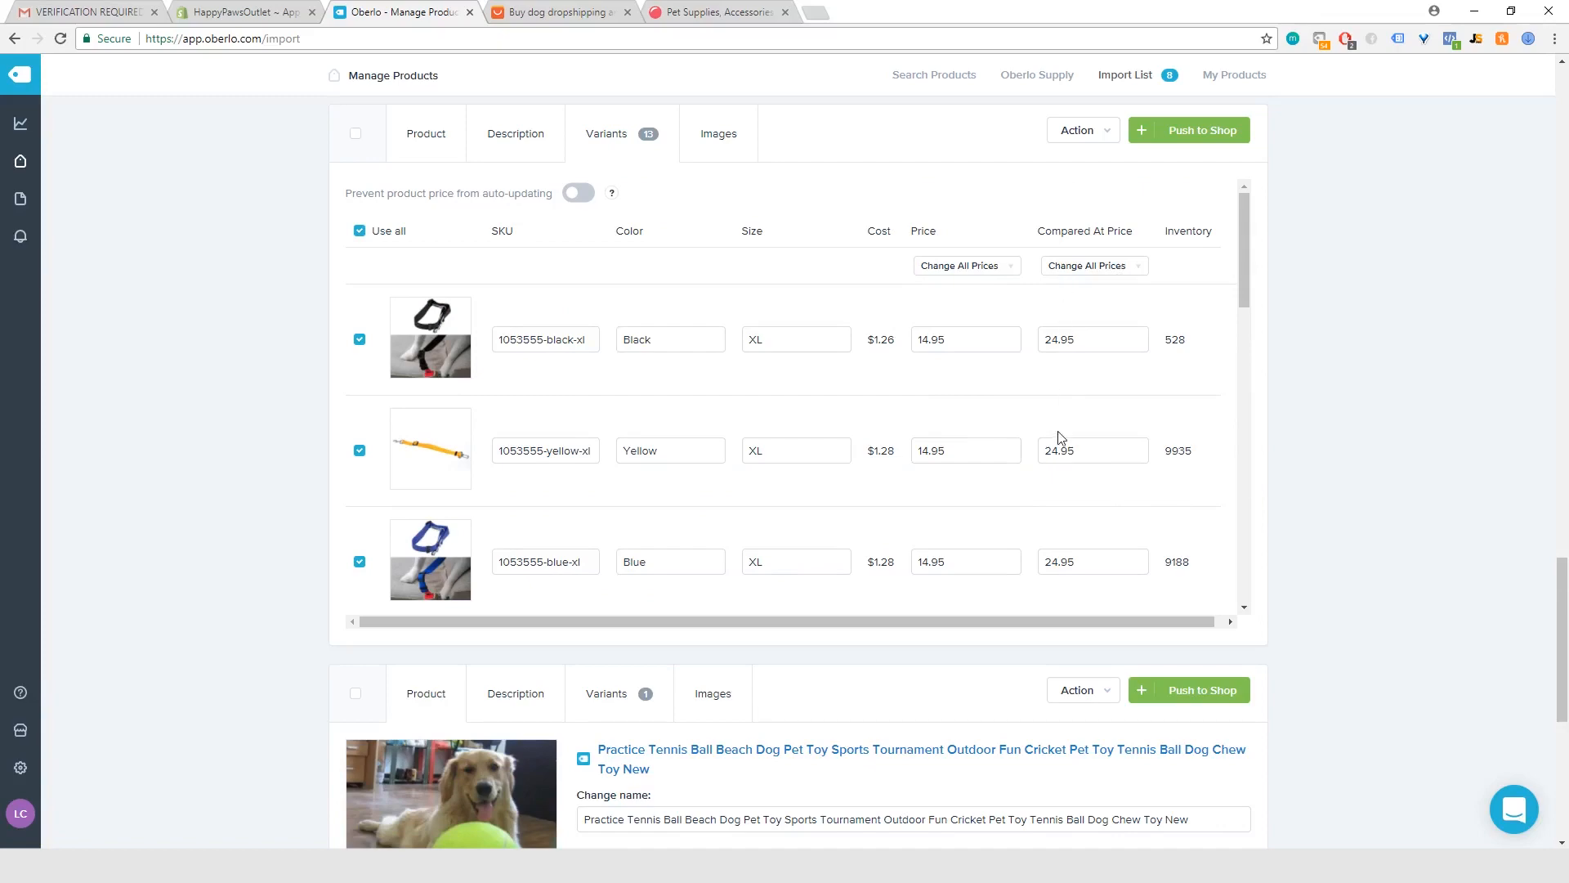
scroll(1060, 437, "down", 12)
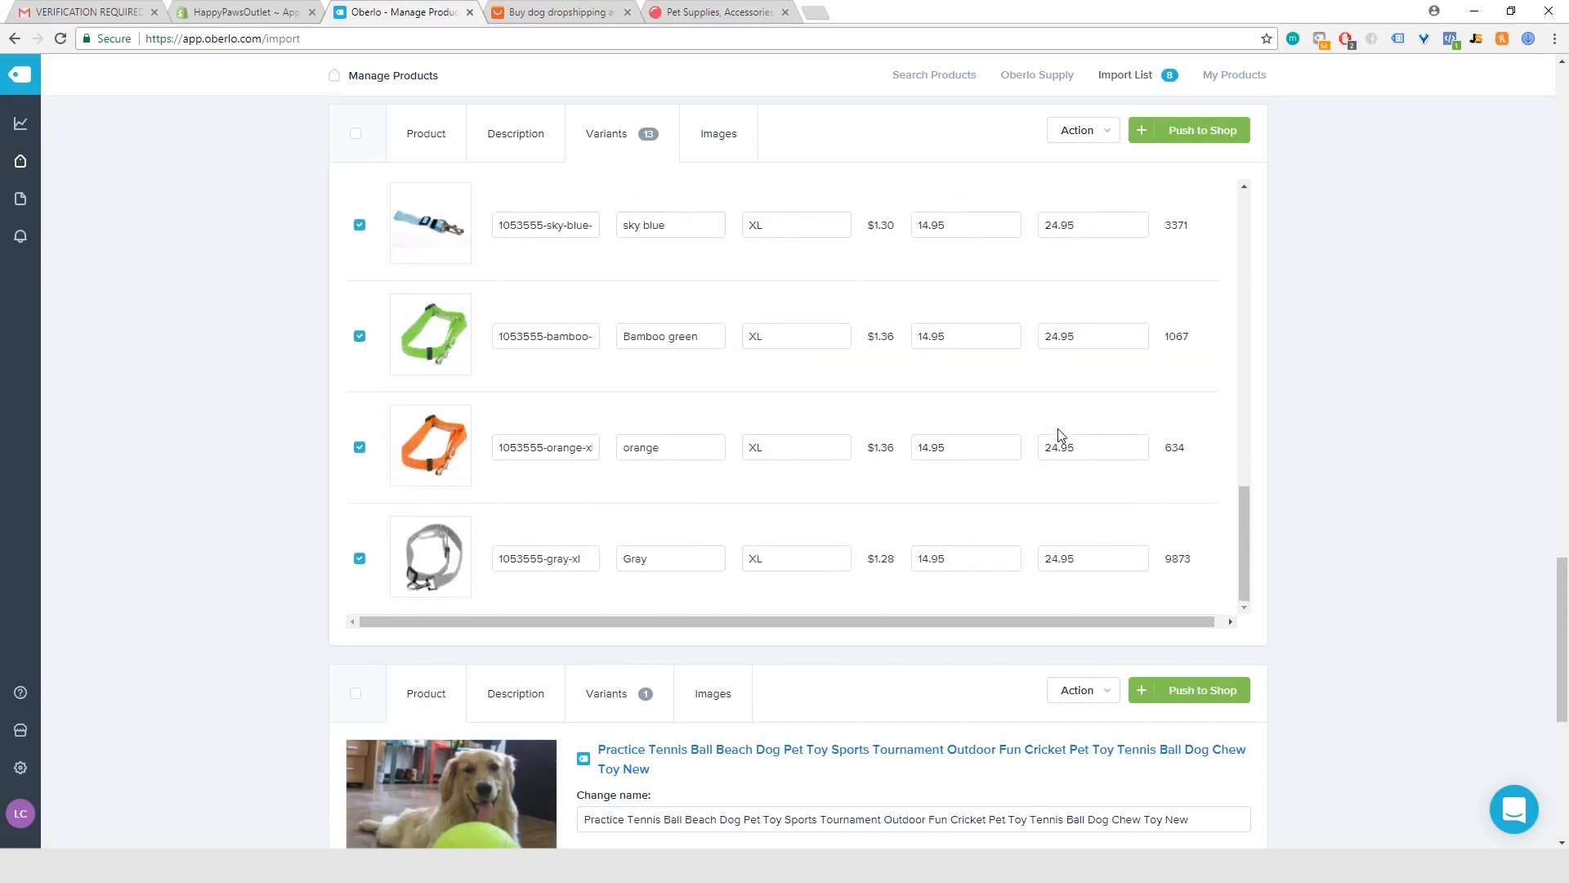
scroll(1059, 433, "down", 6)
scroll(1059, 433, "up", 7)
Open the practice tennis ball's variants and set its price to 24.95 and its compared at price to 50.00.
scroll(1060, 409, "down", 5)
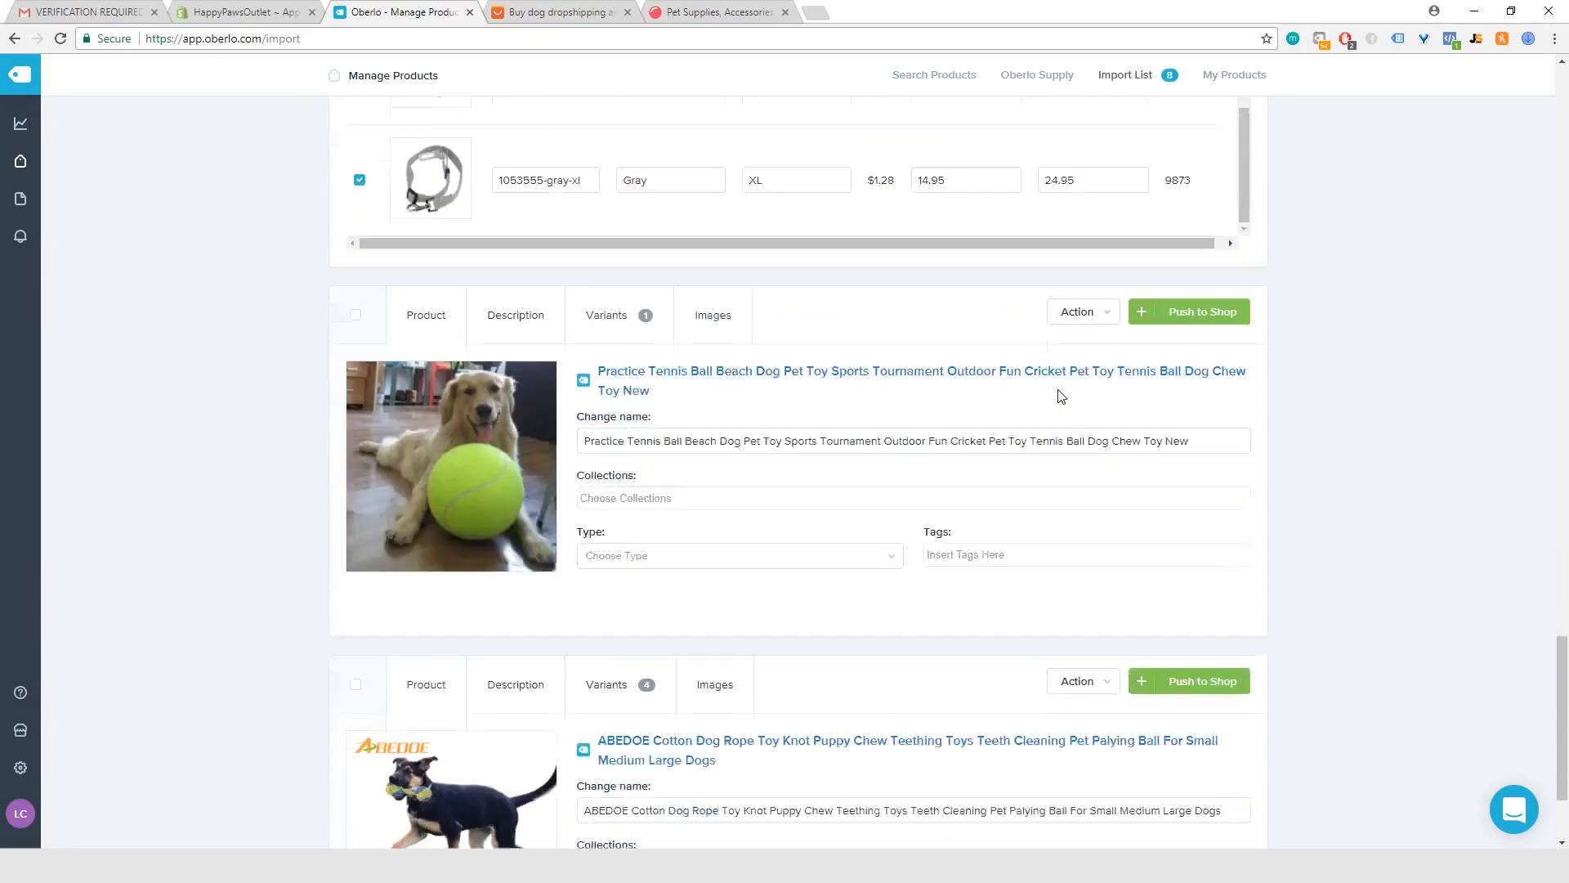
left_click(619, 295)
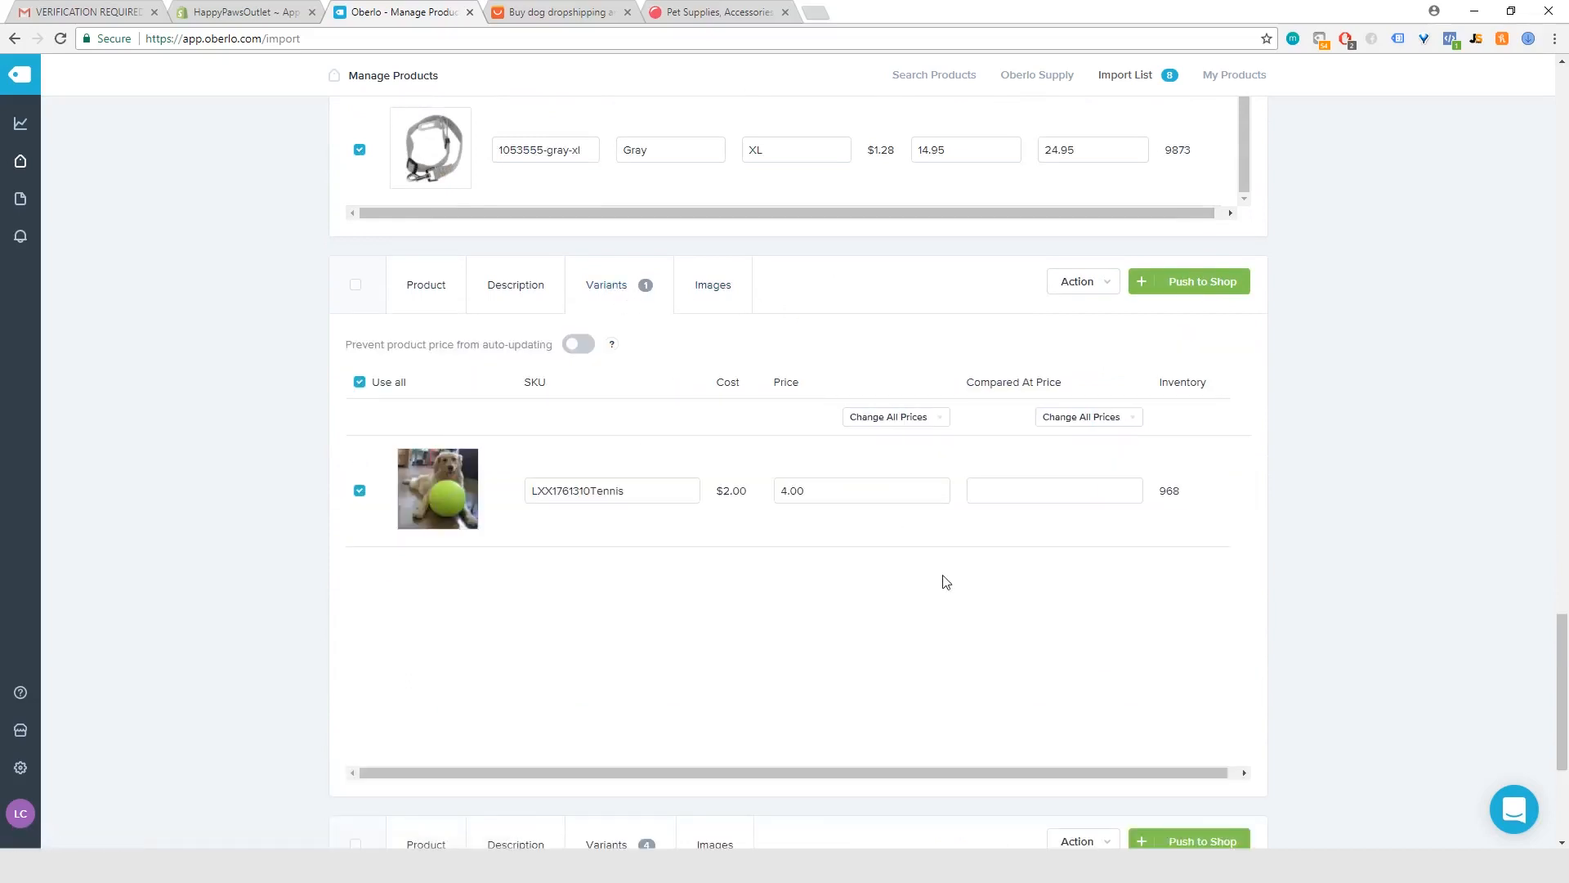
left_click(830, 495)
double_click(830, 493)
type("2")
key("Tab")
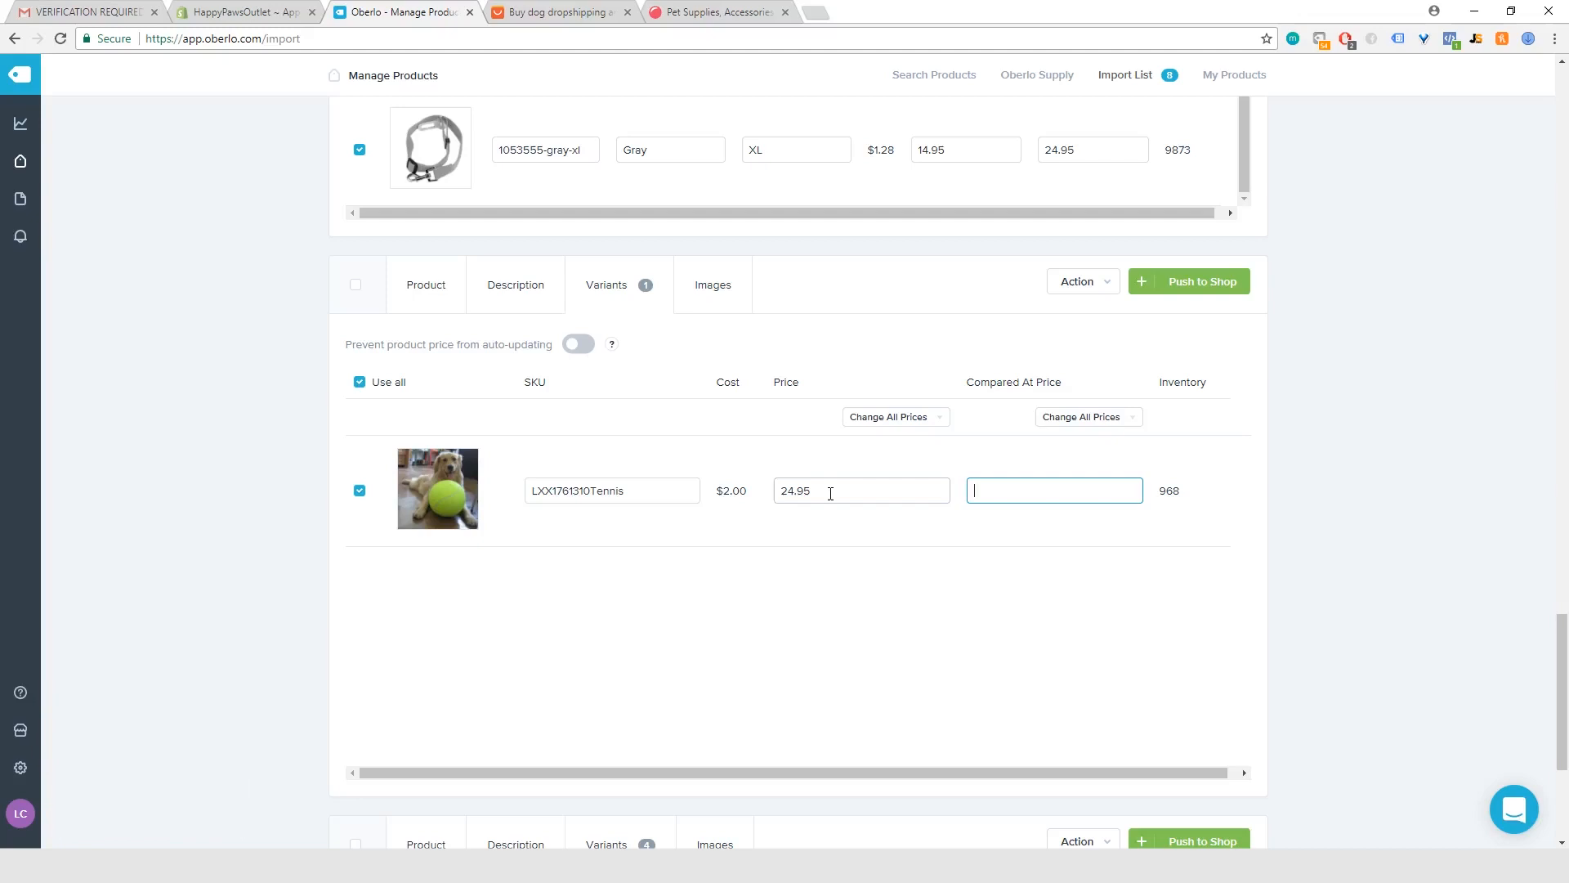
left_click(946, 571)
Open the variants of the ABEDOE cotton dog rope toy.
scroll(1055, 472, "down", 4)
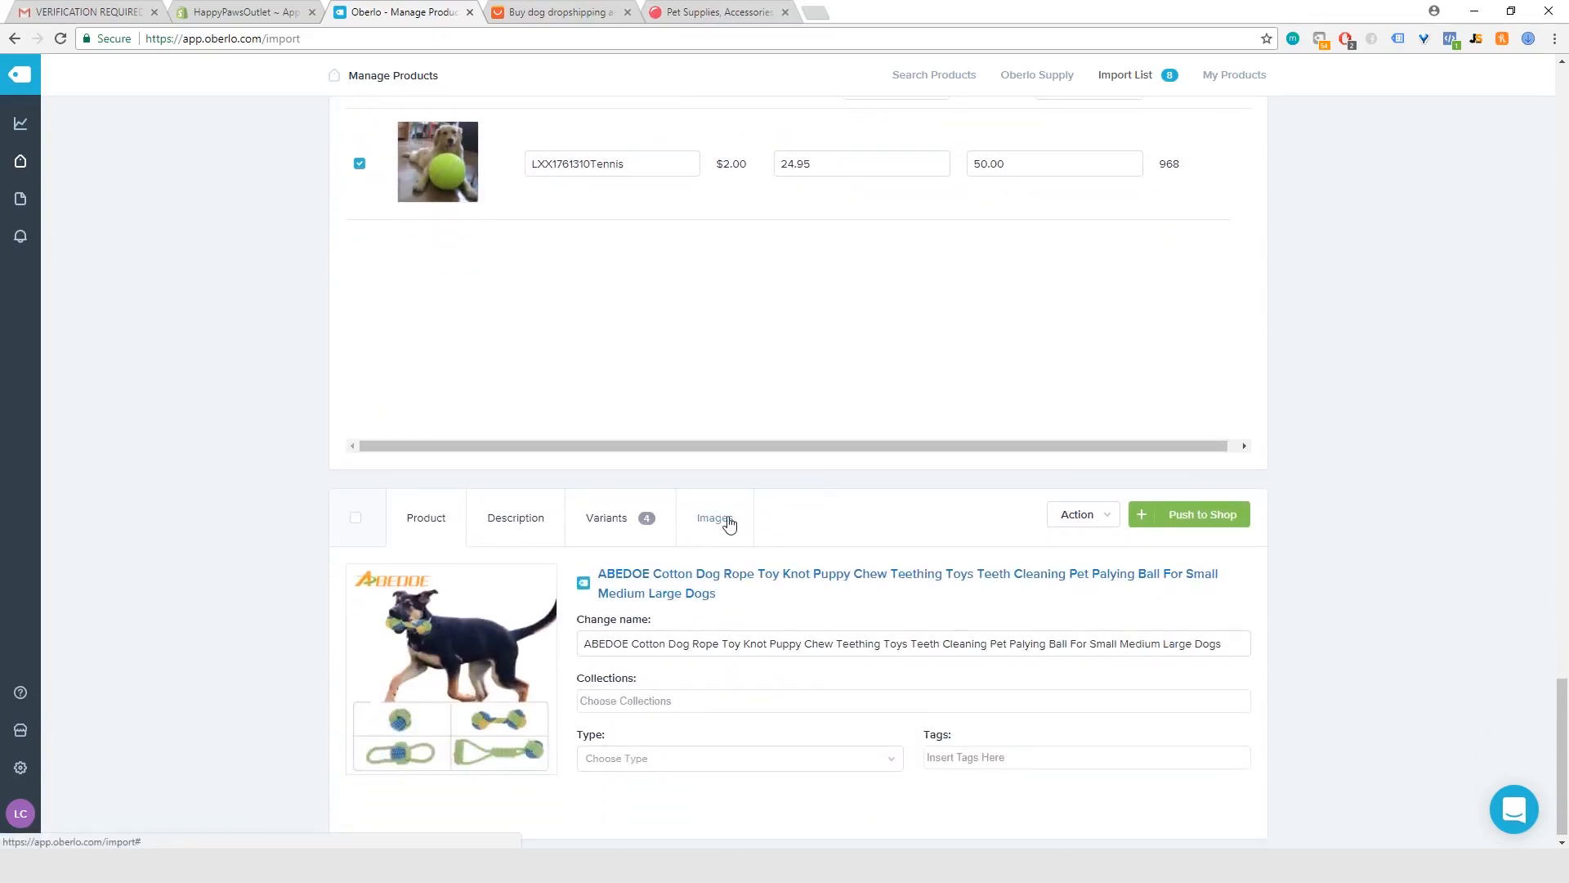
left_click(606, 519)
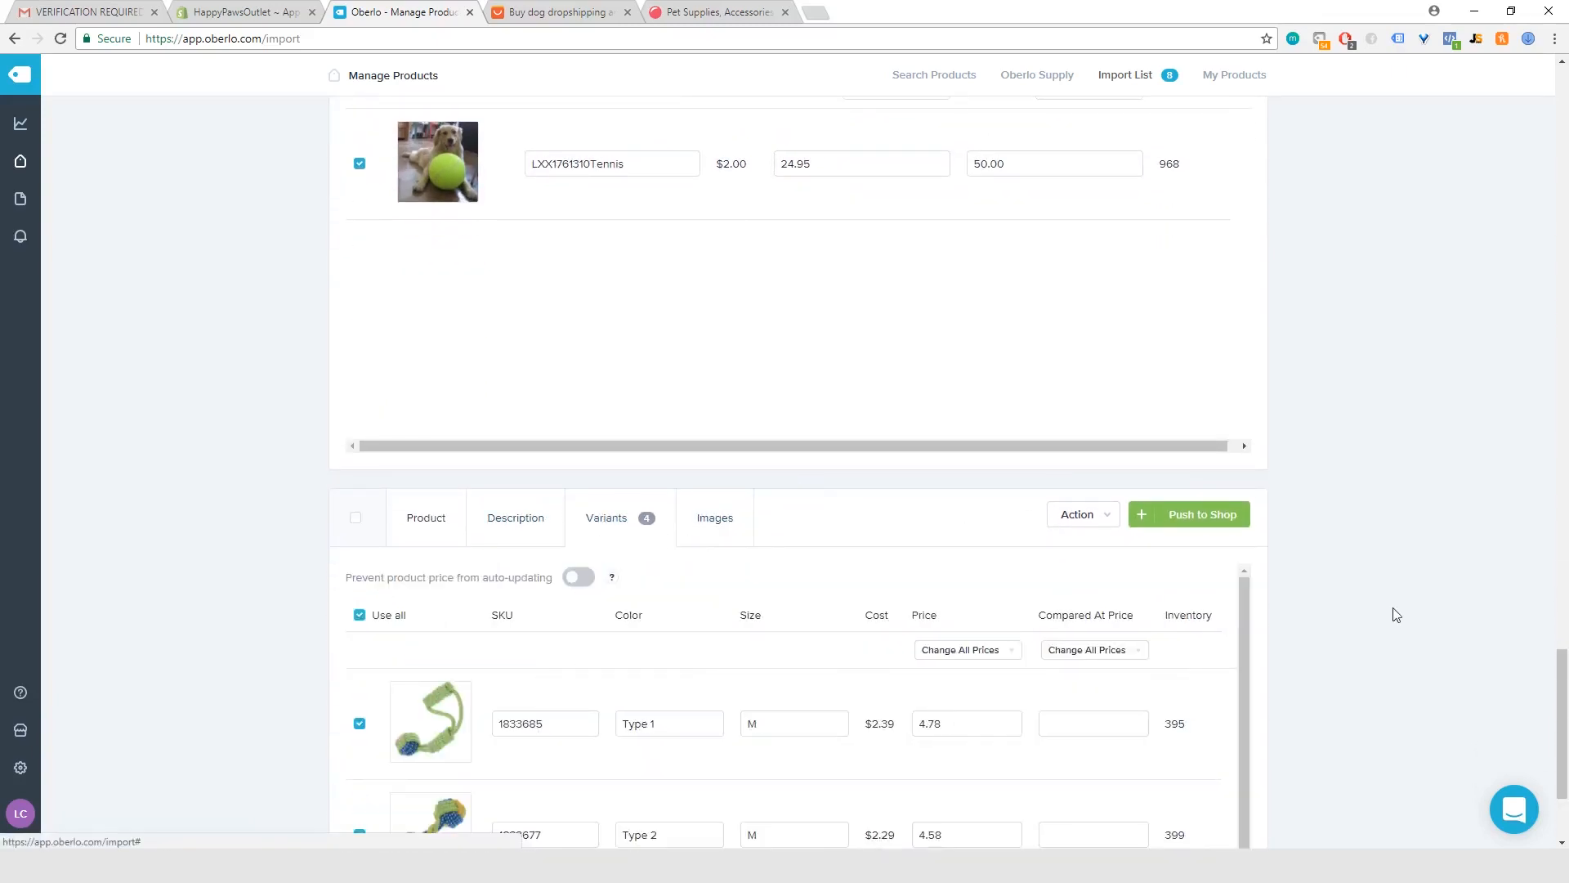
scroll(886, 512, "down", 3)
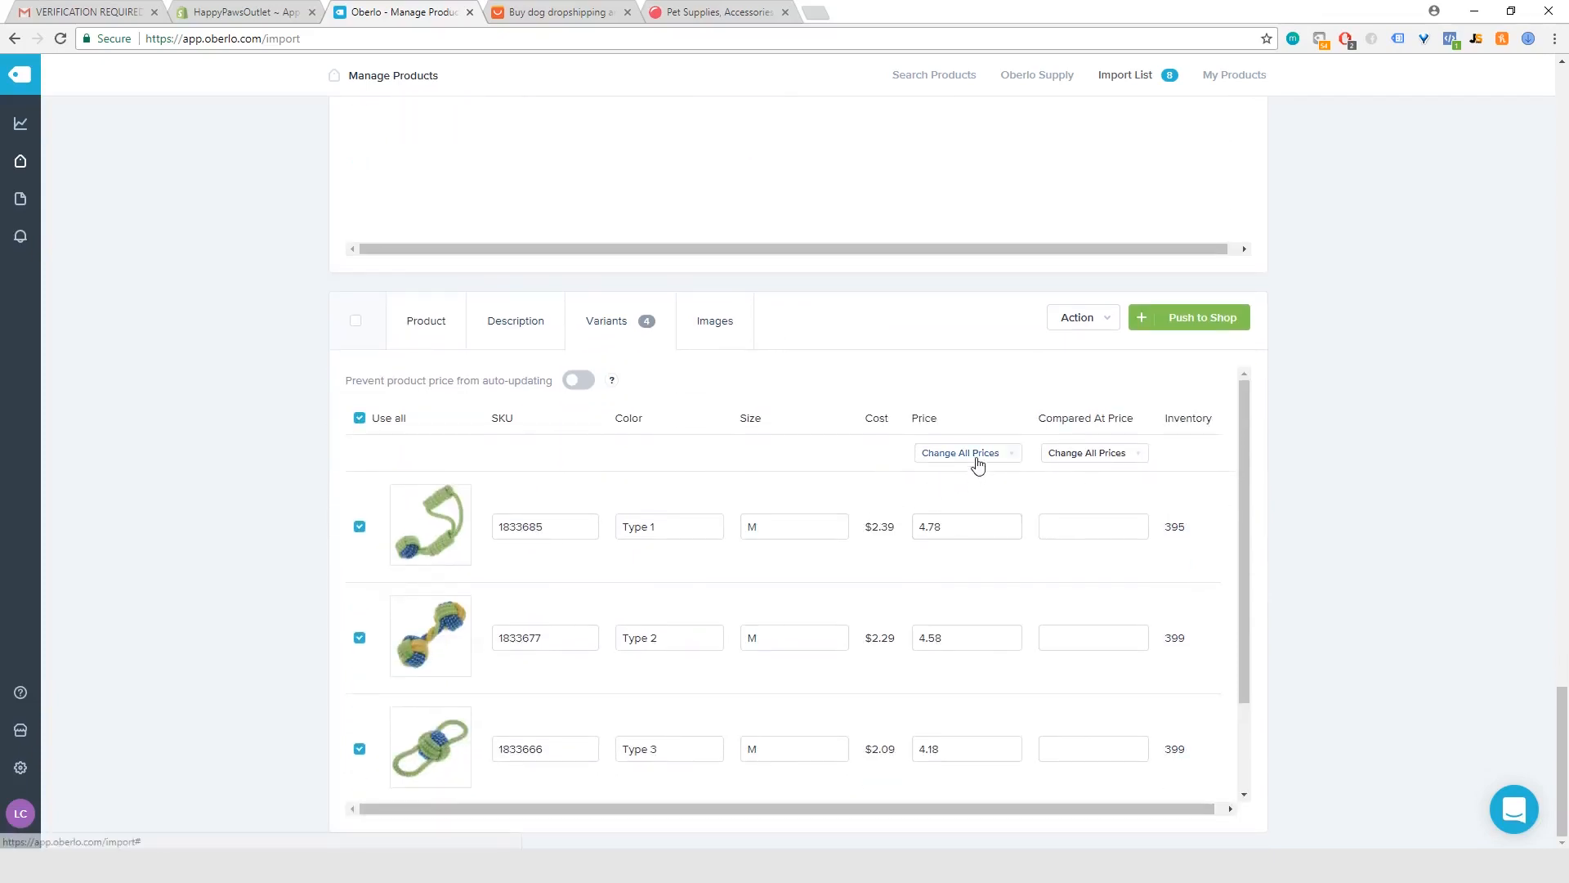
Set the price of all rope toy variants to 19.95 at once.
left_click(977, 455)
left_click(963, 478)
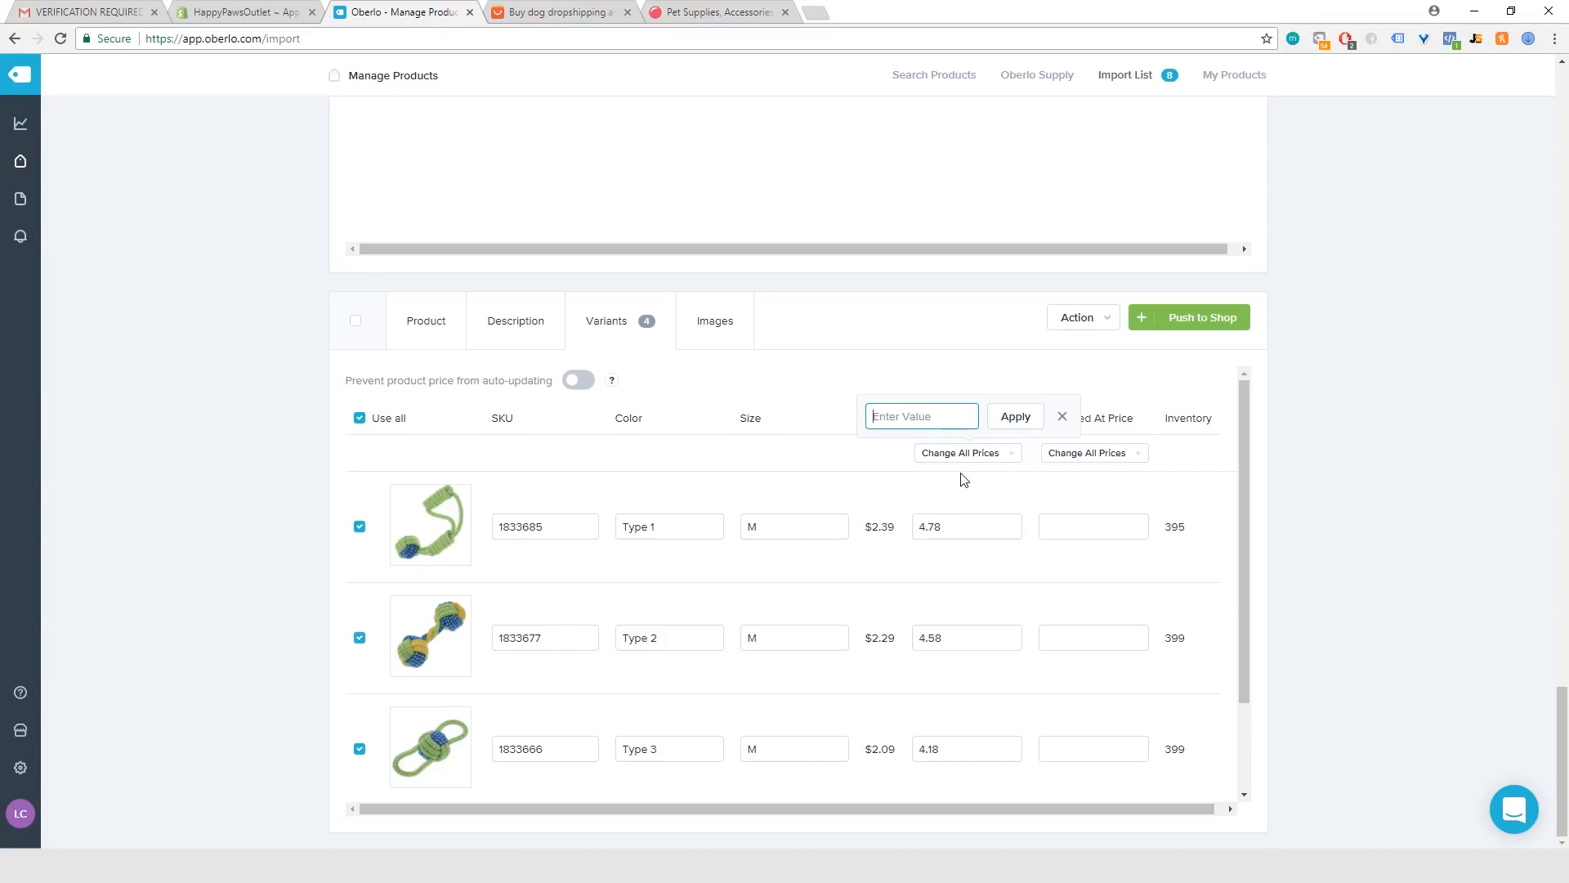
type("19.95")
scroll(764, 596, "down", 3)
scroll(764, 595, "up", 3)
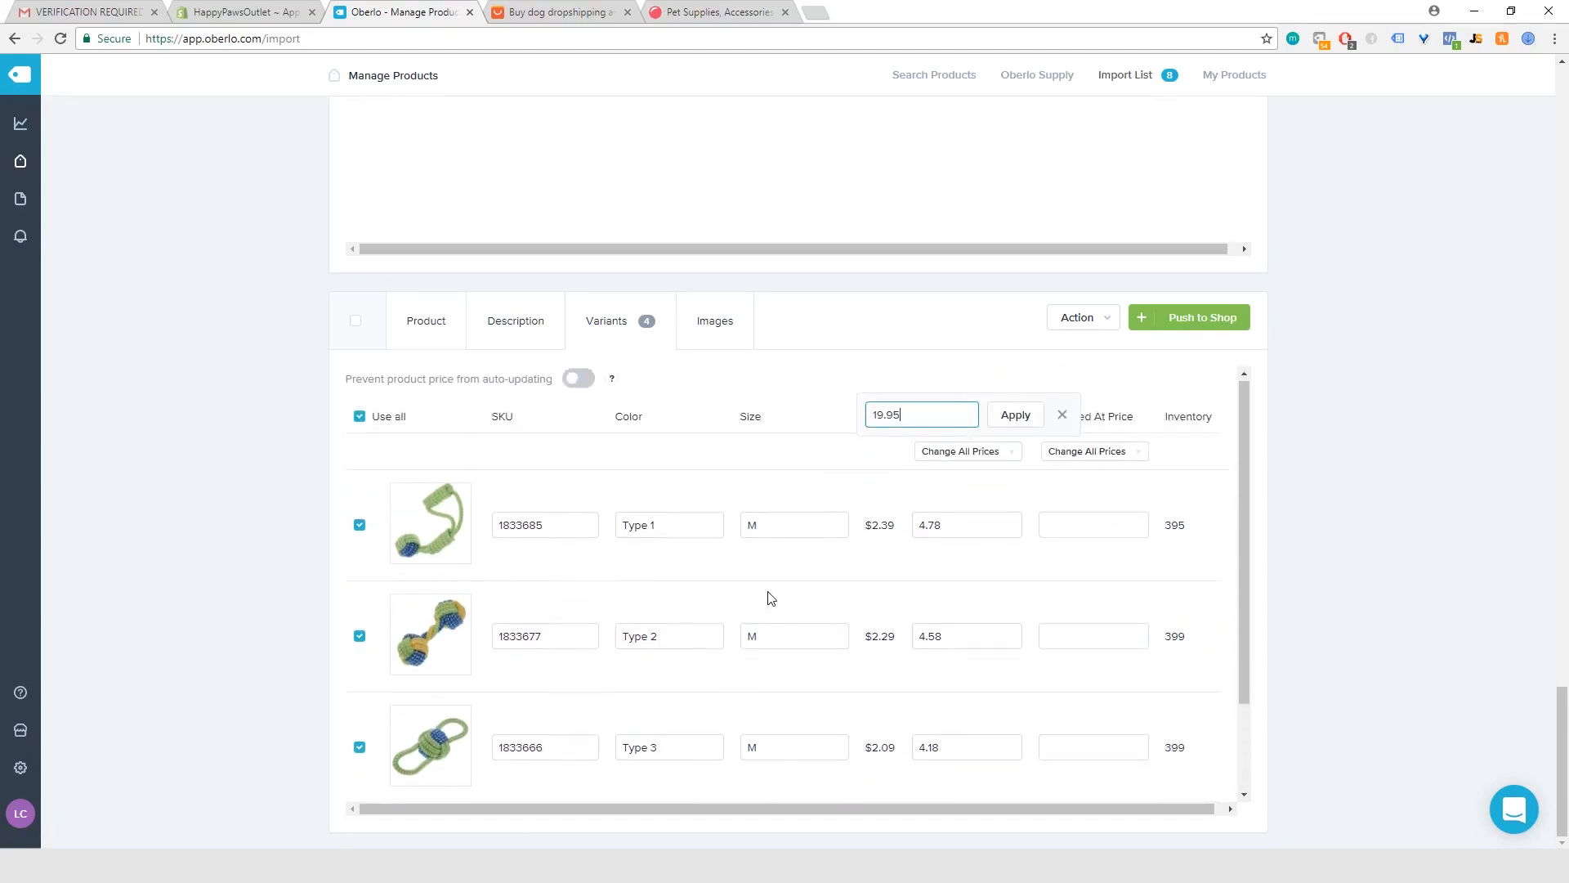
scroll(967, 606, "down", 2)
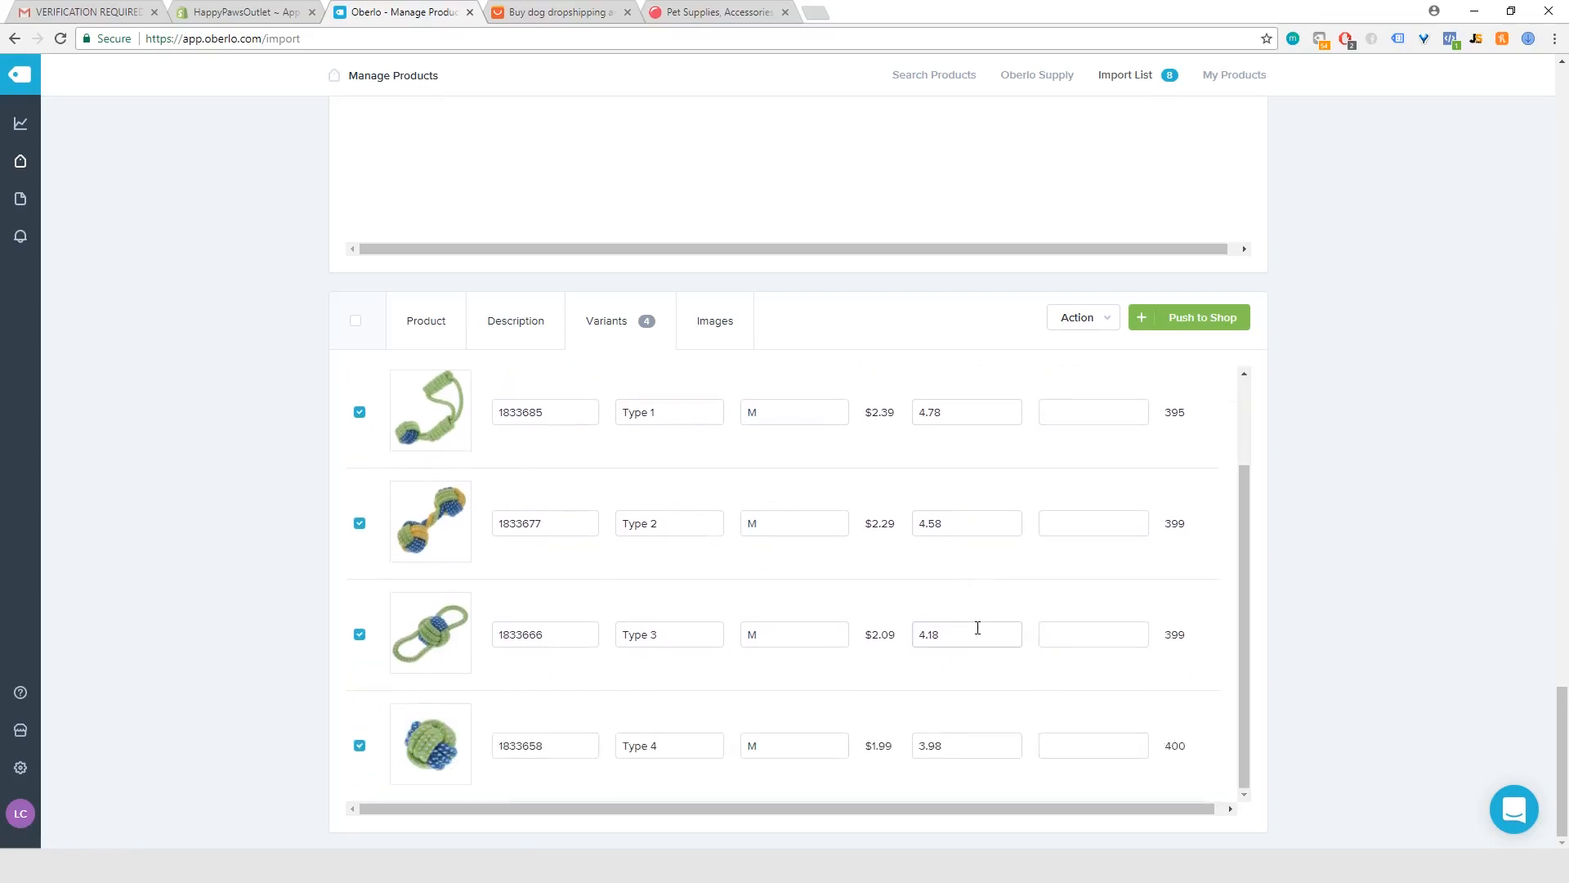
scroll(979, 634, "up", 1)
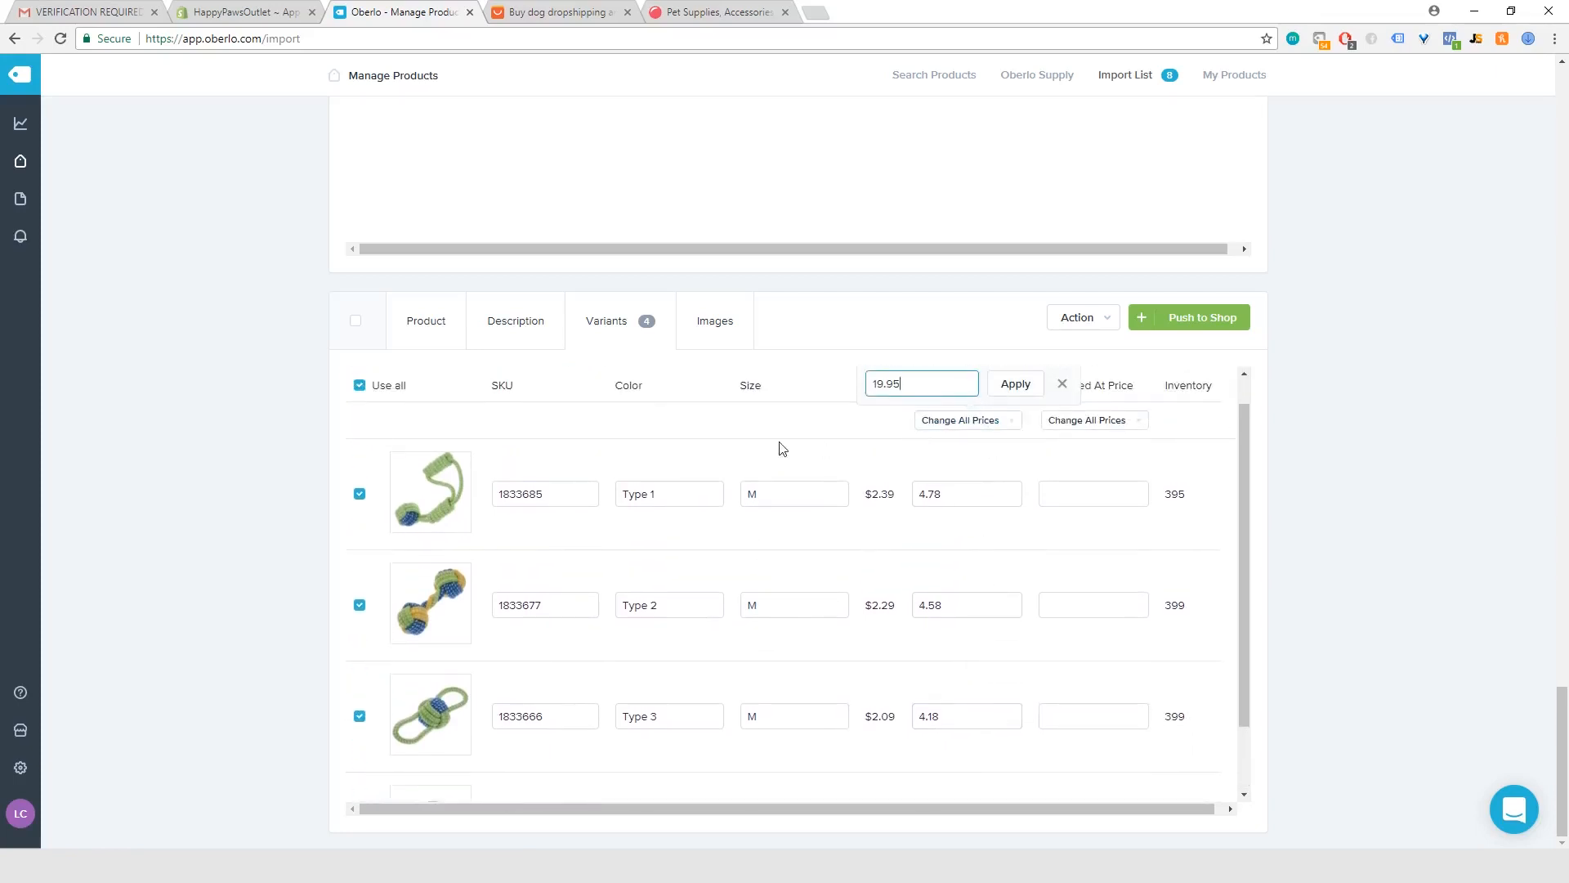
left_click(1013, 389)
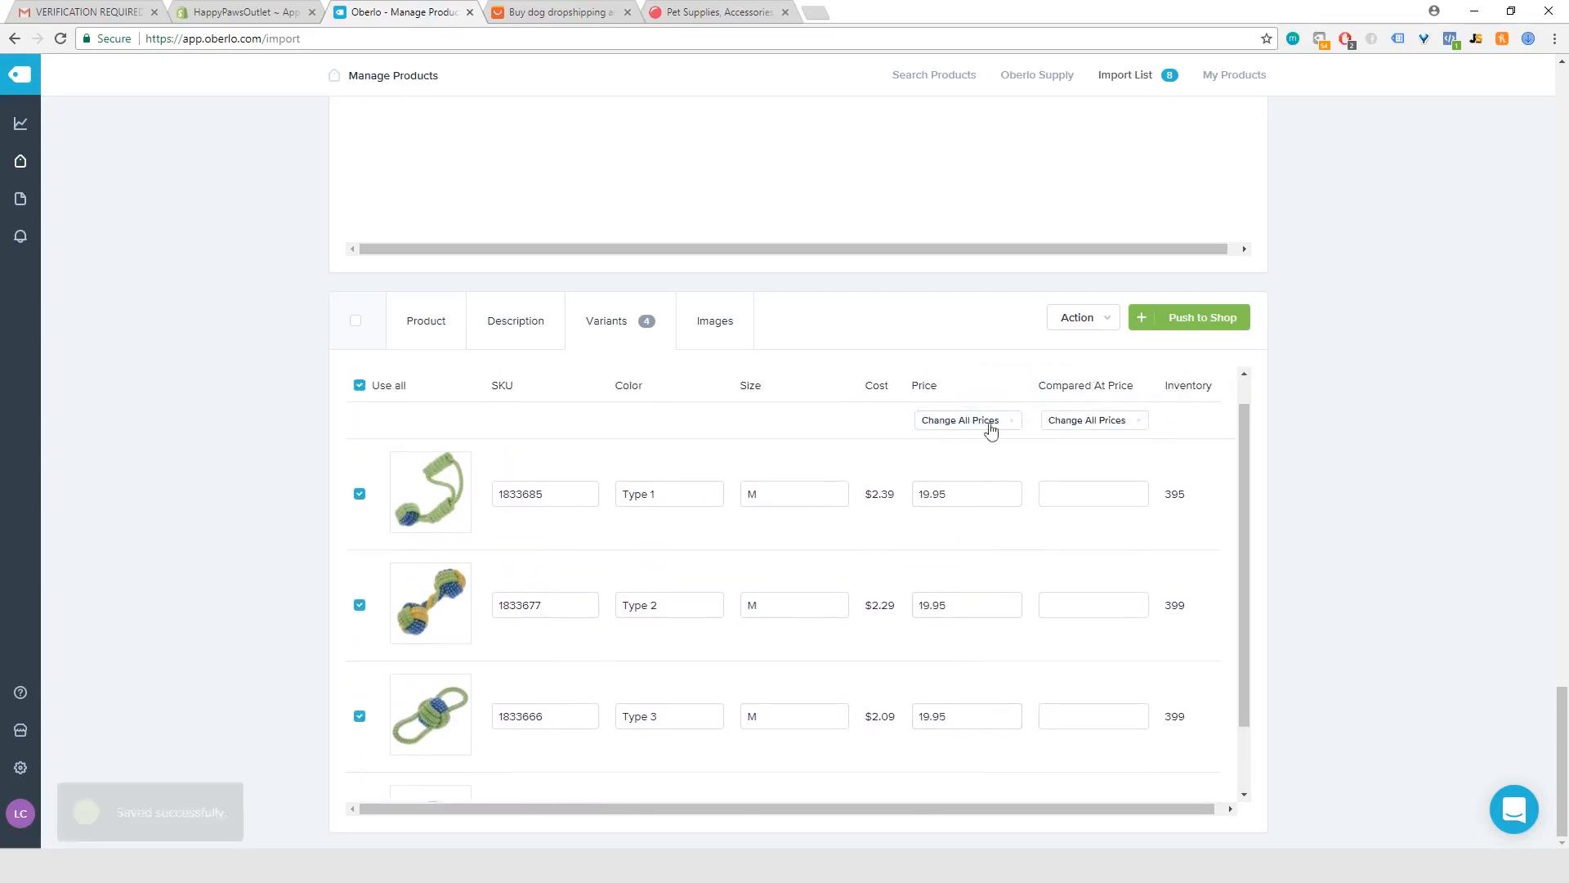
Set the compared at price of all rope toy variants to 19.95 at once.
left_click(1084, 423)
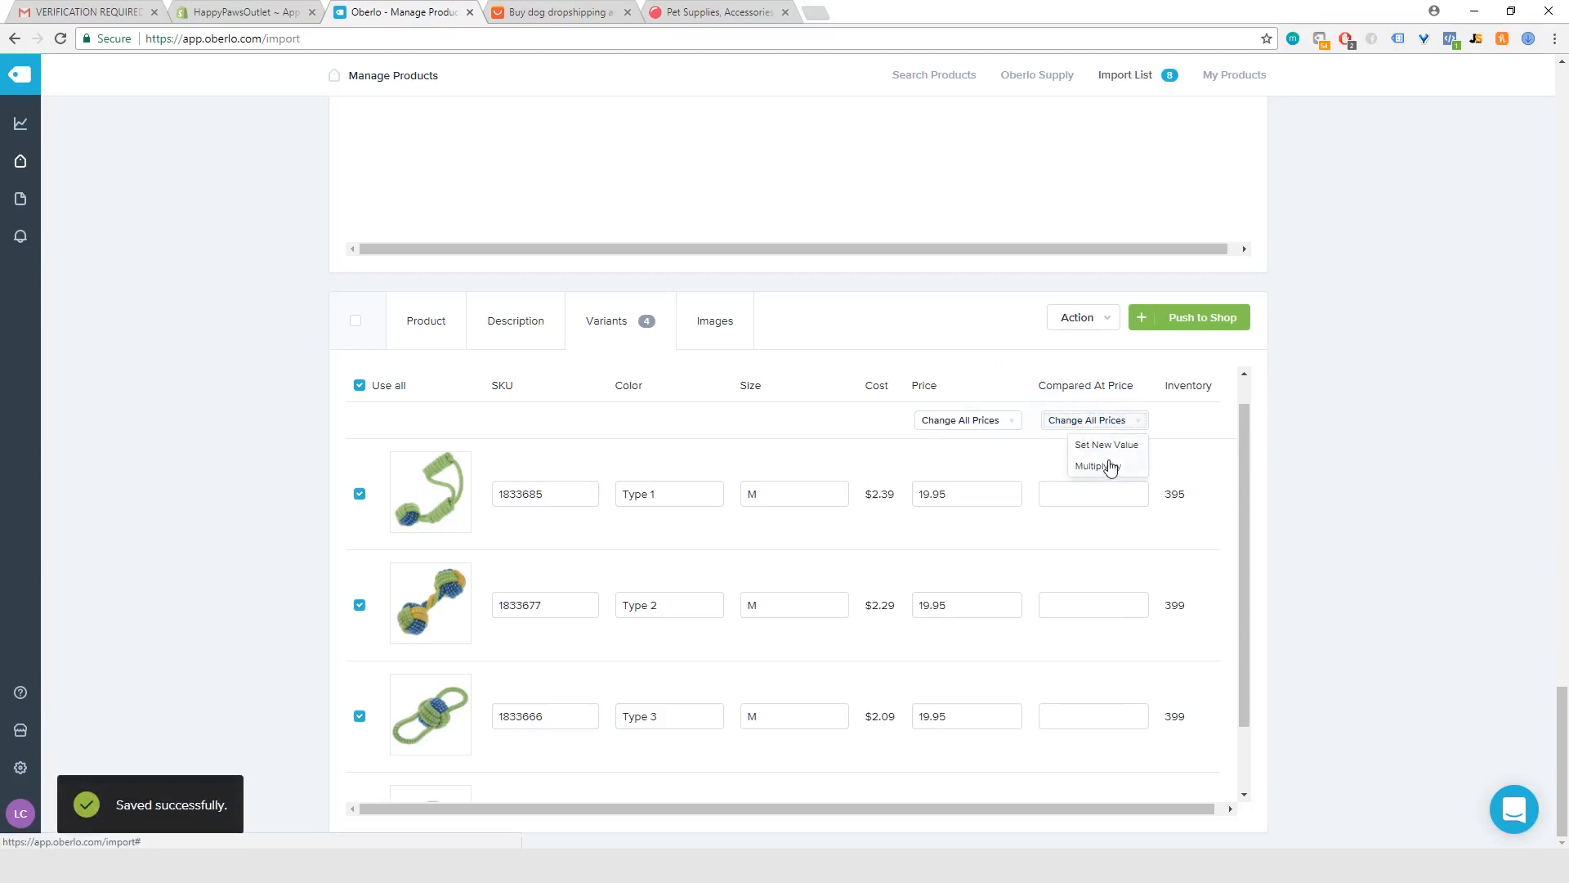
left_click(1115, 446)
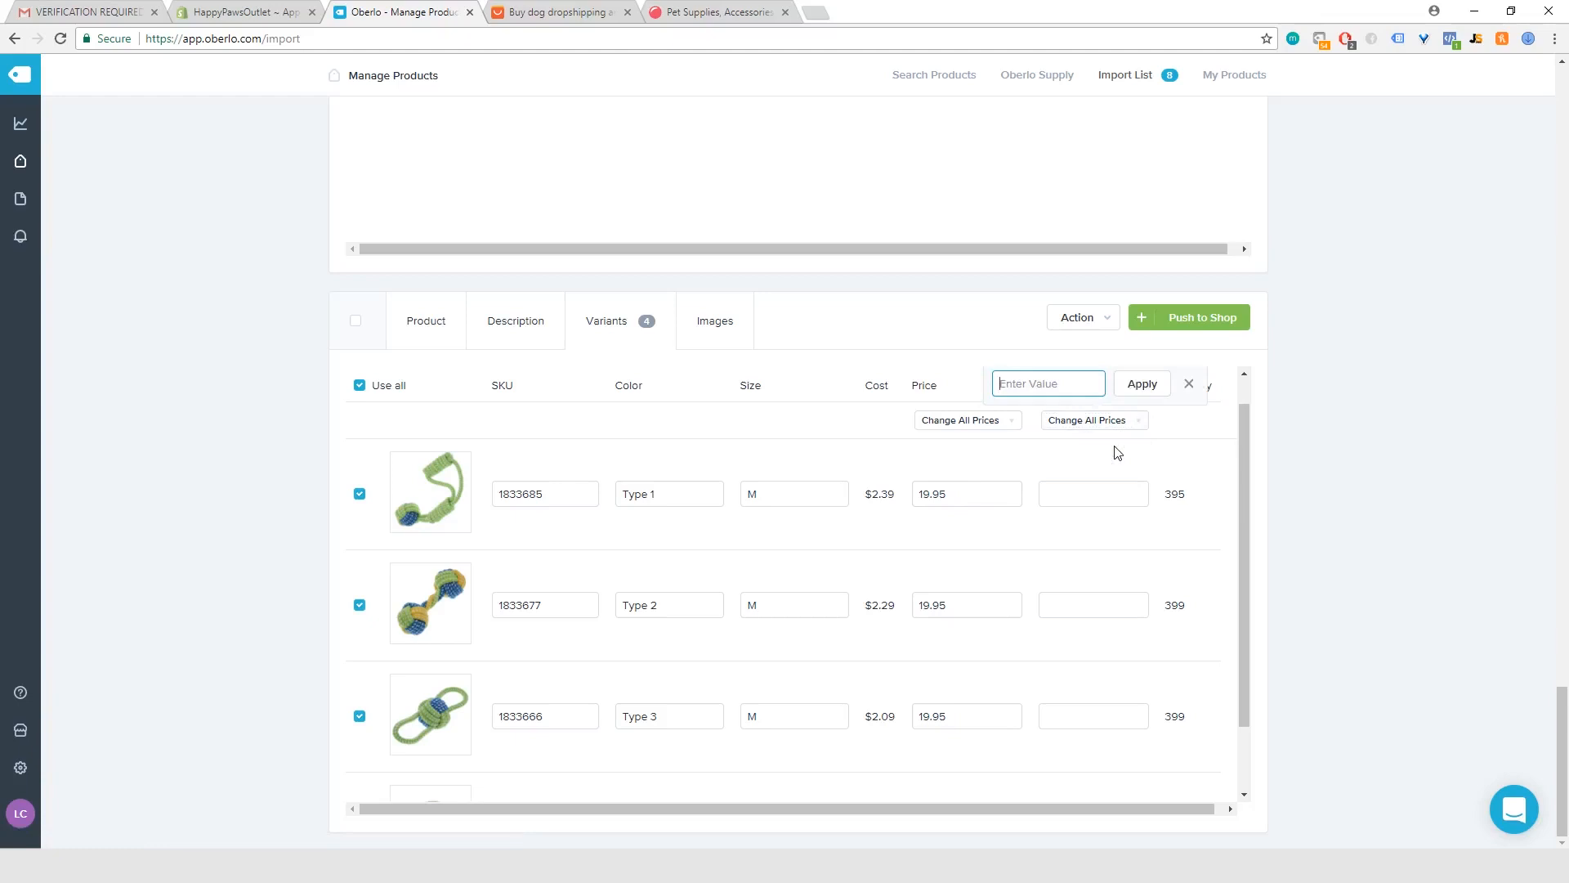
type("19.95")
left_click(1139, 389)
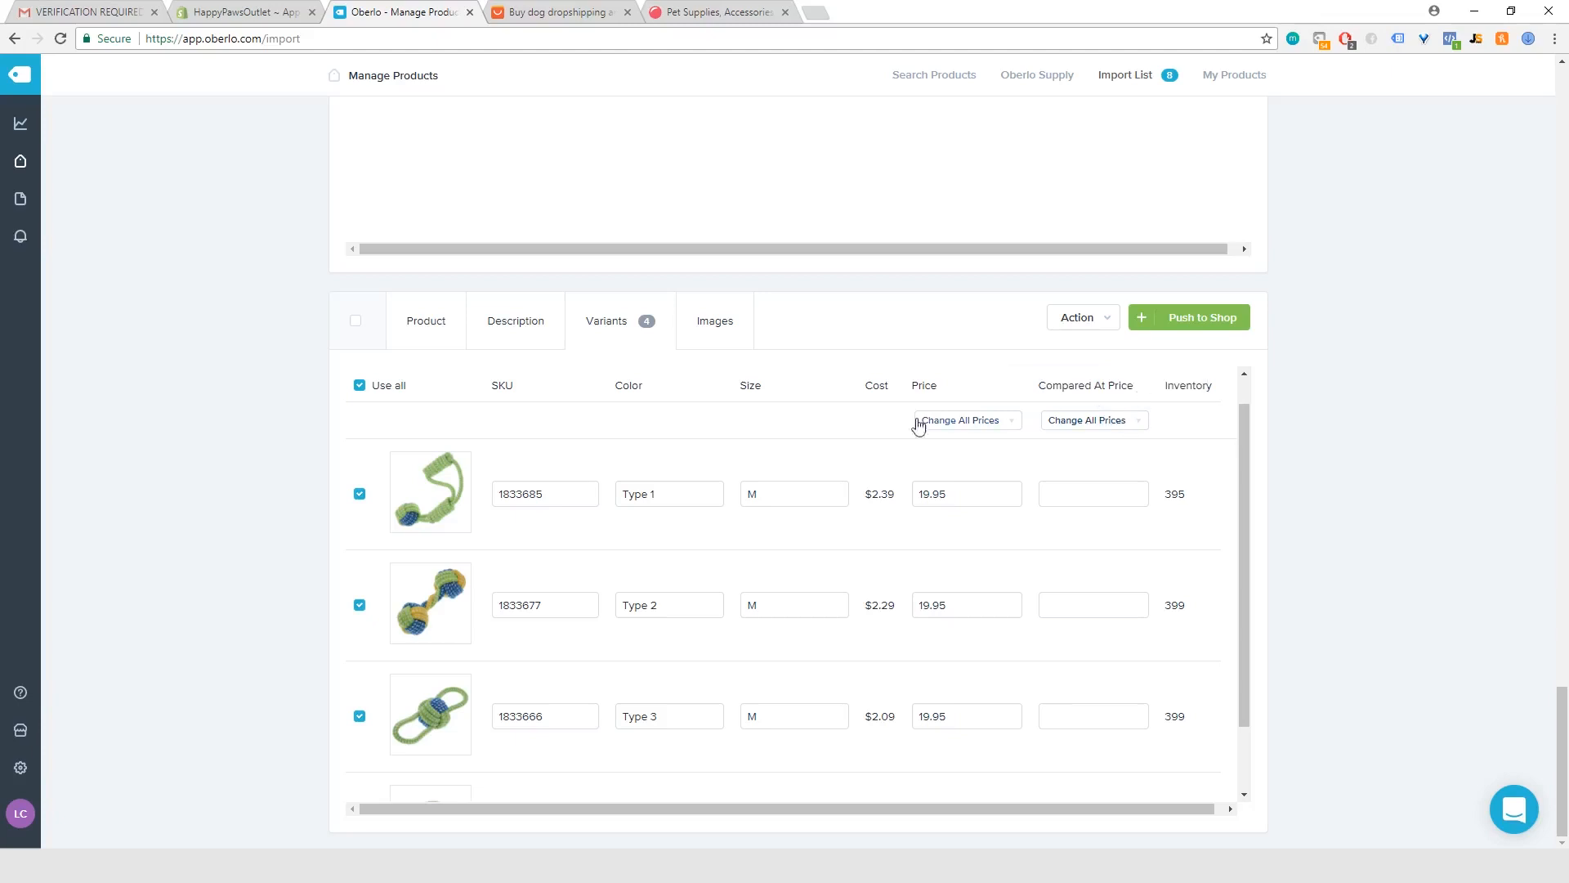
Change the price of all rope toy variants to 14.95 at once.
left_click(992, 422)
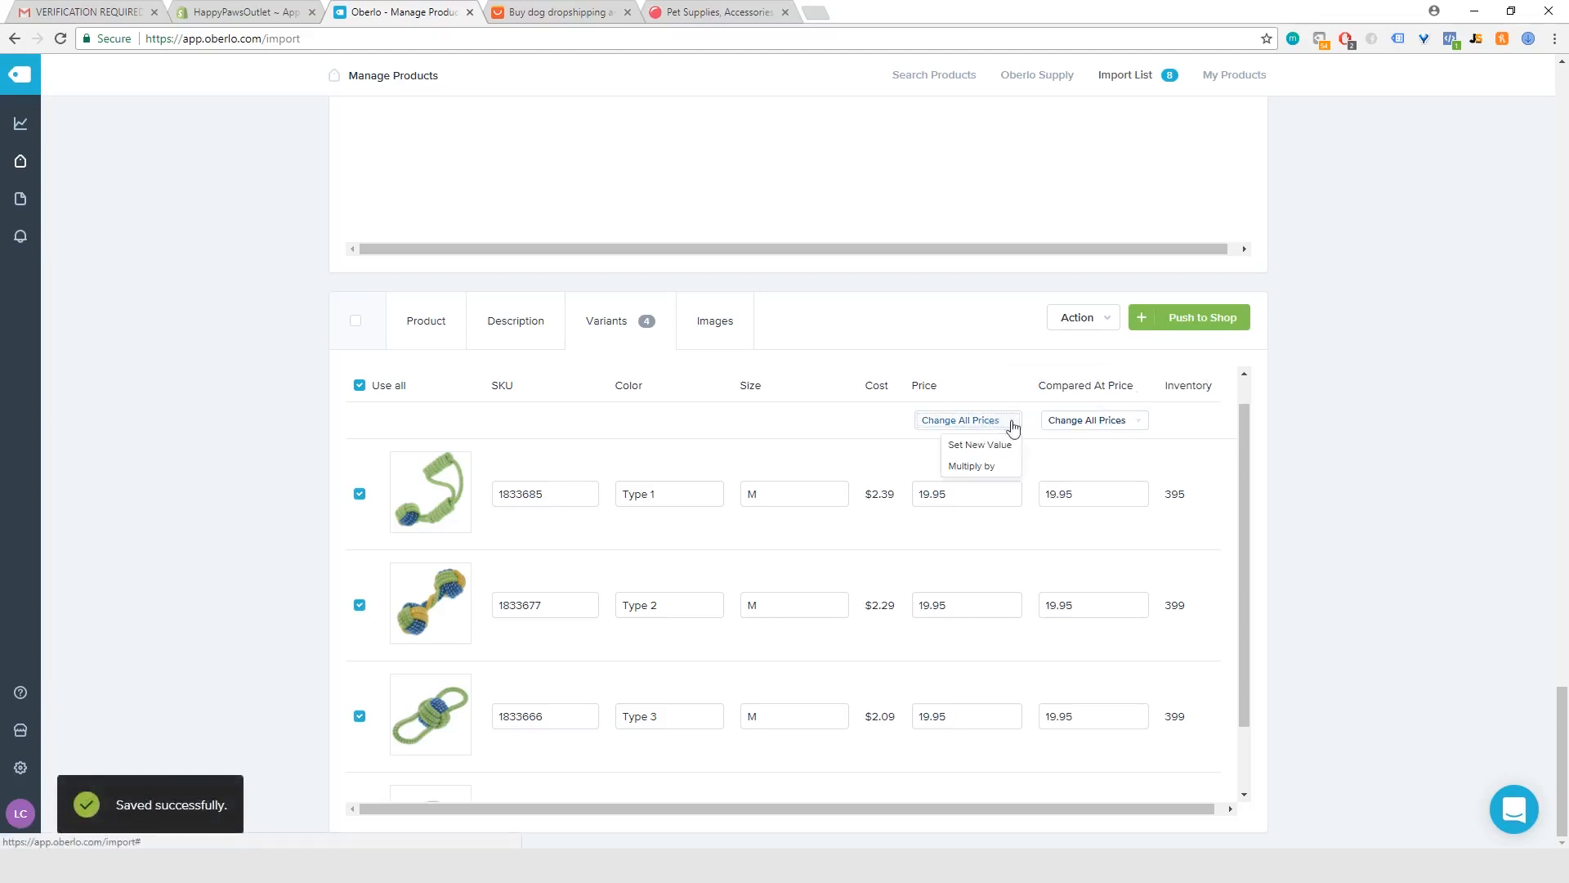
left_click(980, 445)
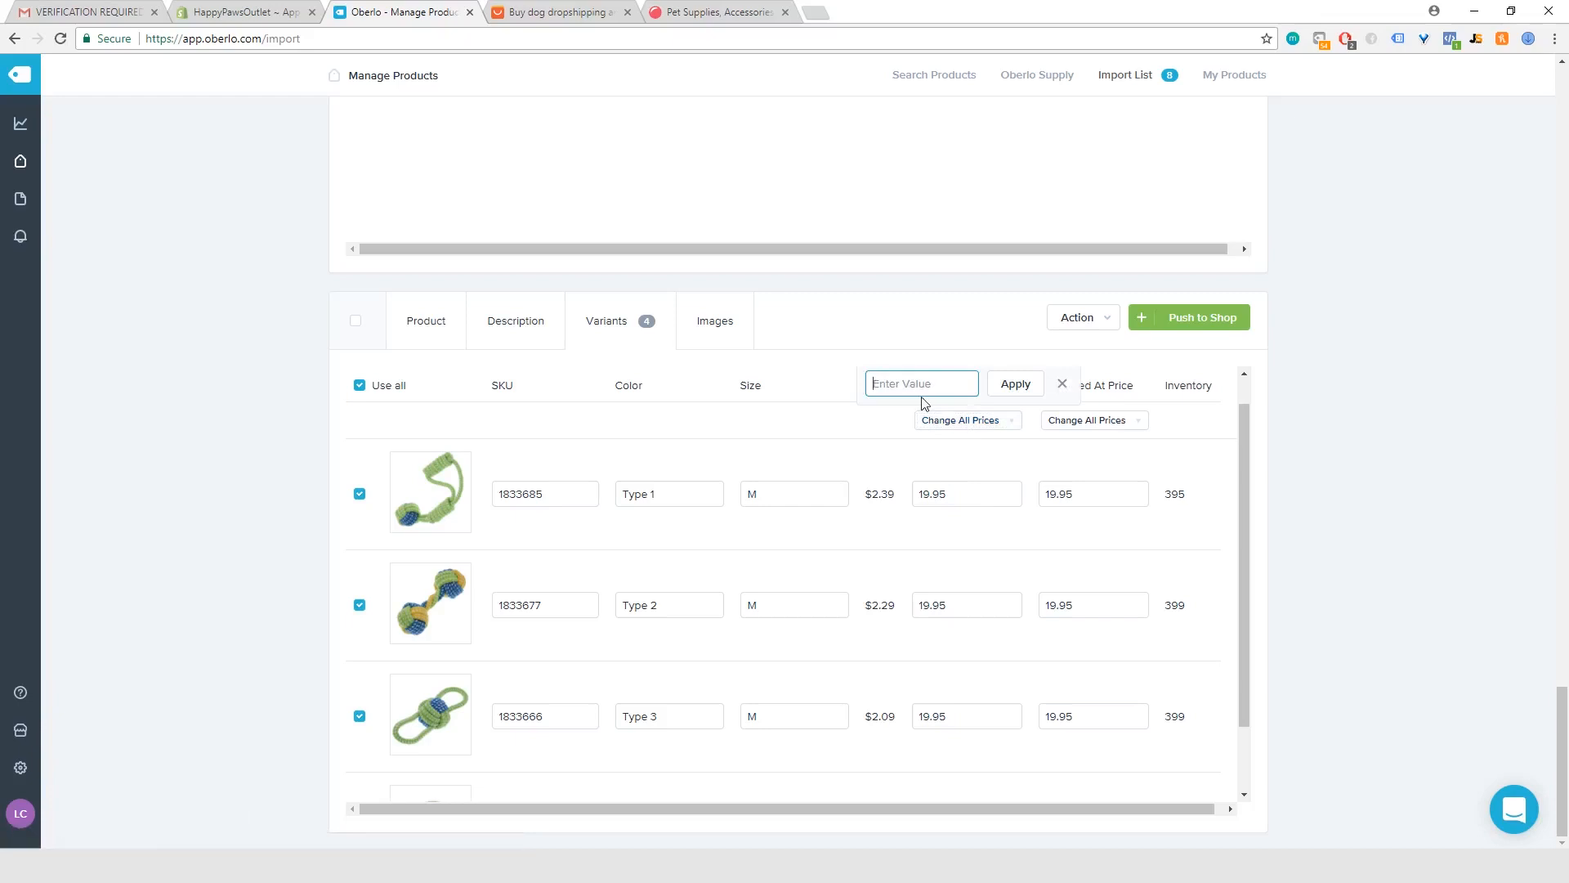
type("14.95")
left_click(1018, 384)
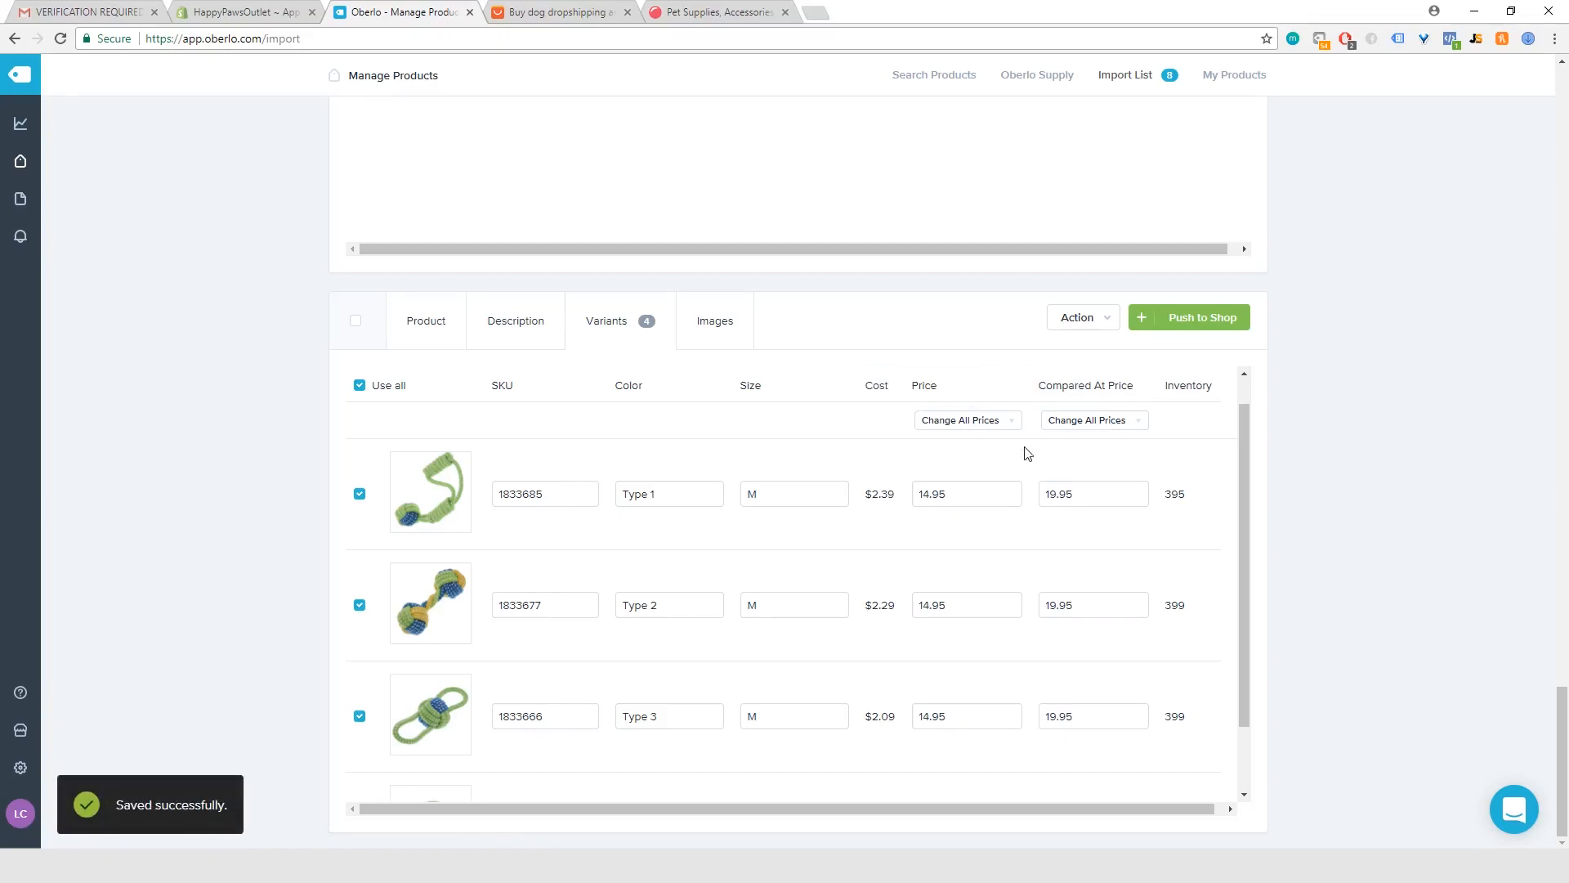
Look over the priced products in the import list and push all of them to the shop.
scroll(1021, 457, "down", 10)
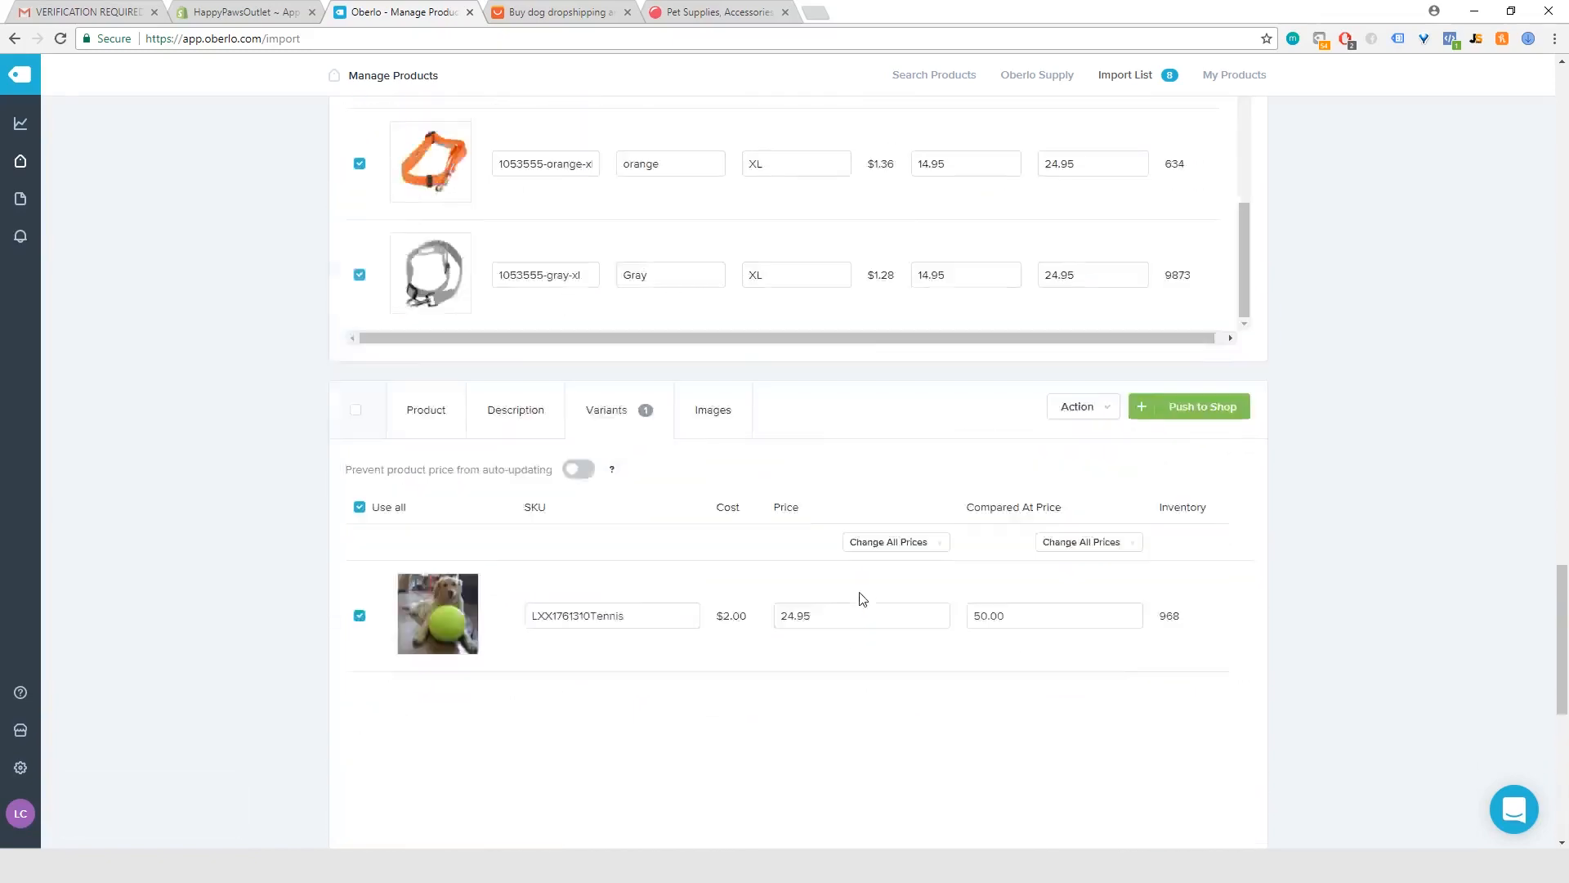
scroll(859, 599, "up", 10)
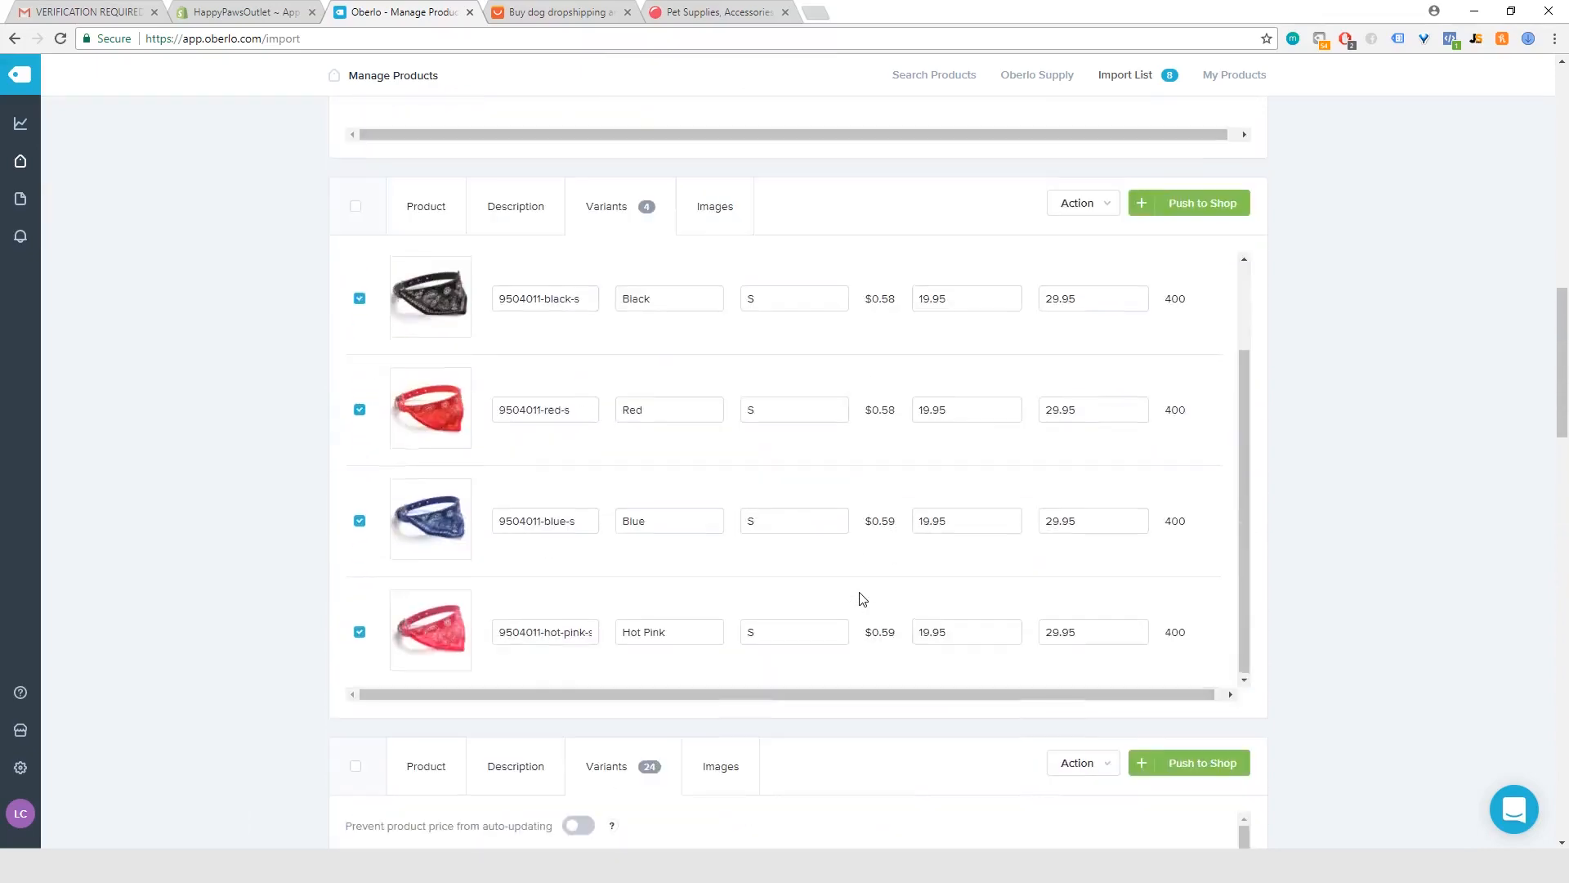
scroll(859, 599, "up", 10)
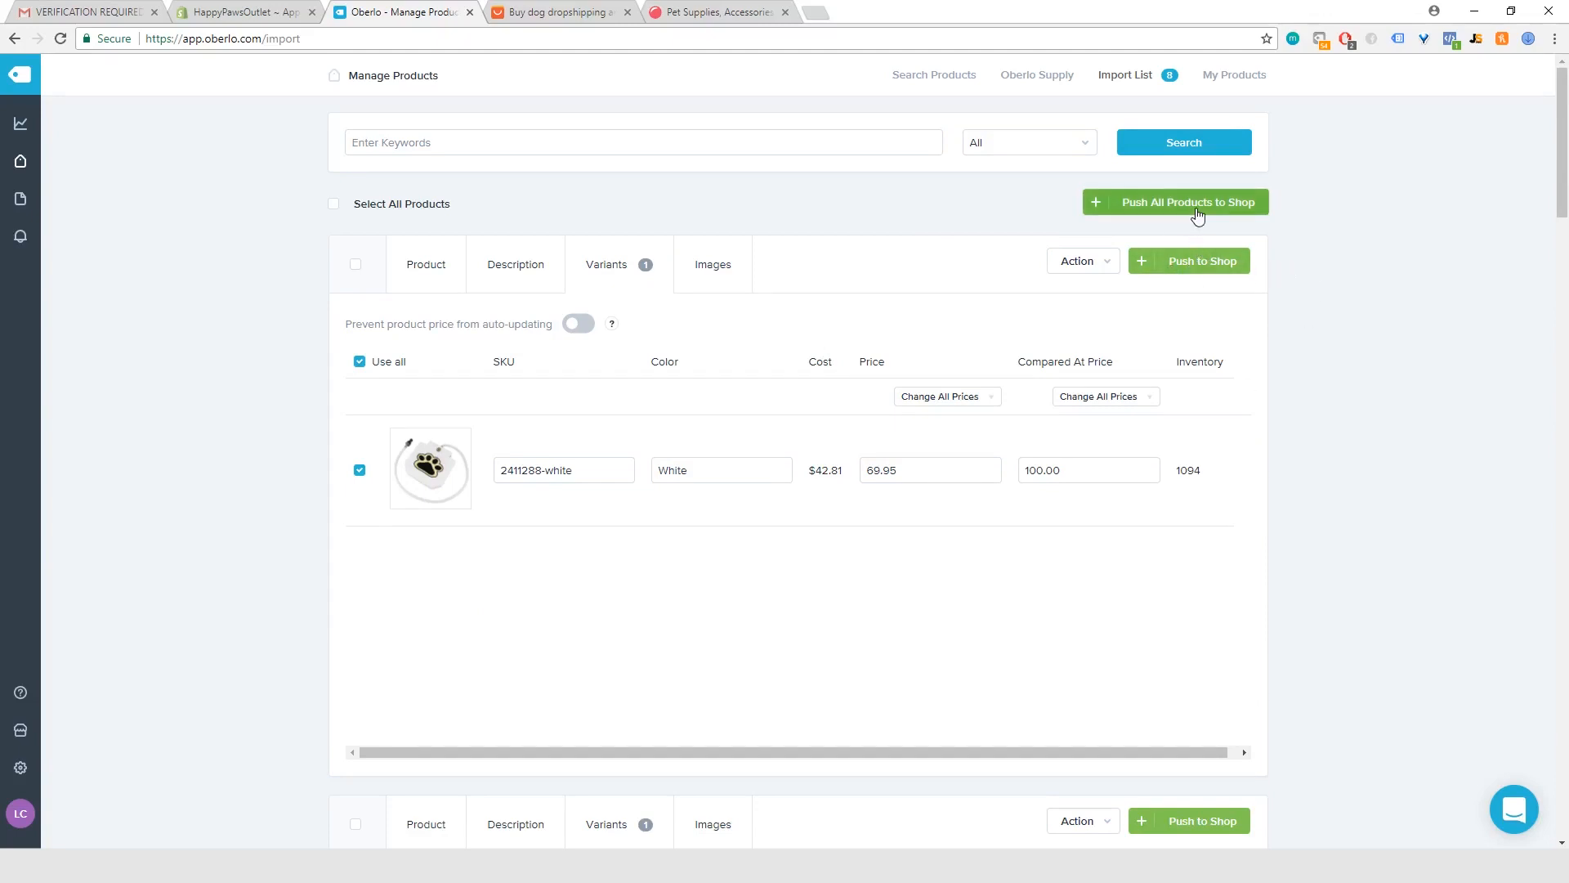
scroll(1000, 382, "down", 10)
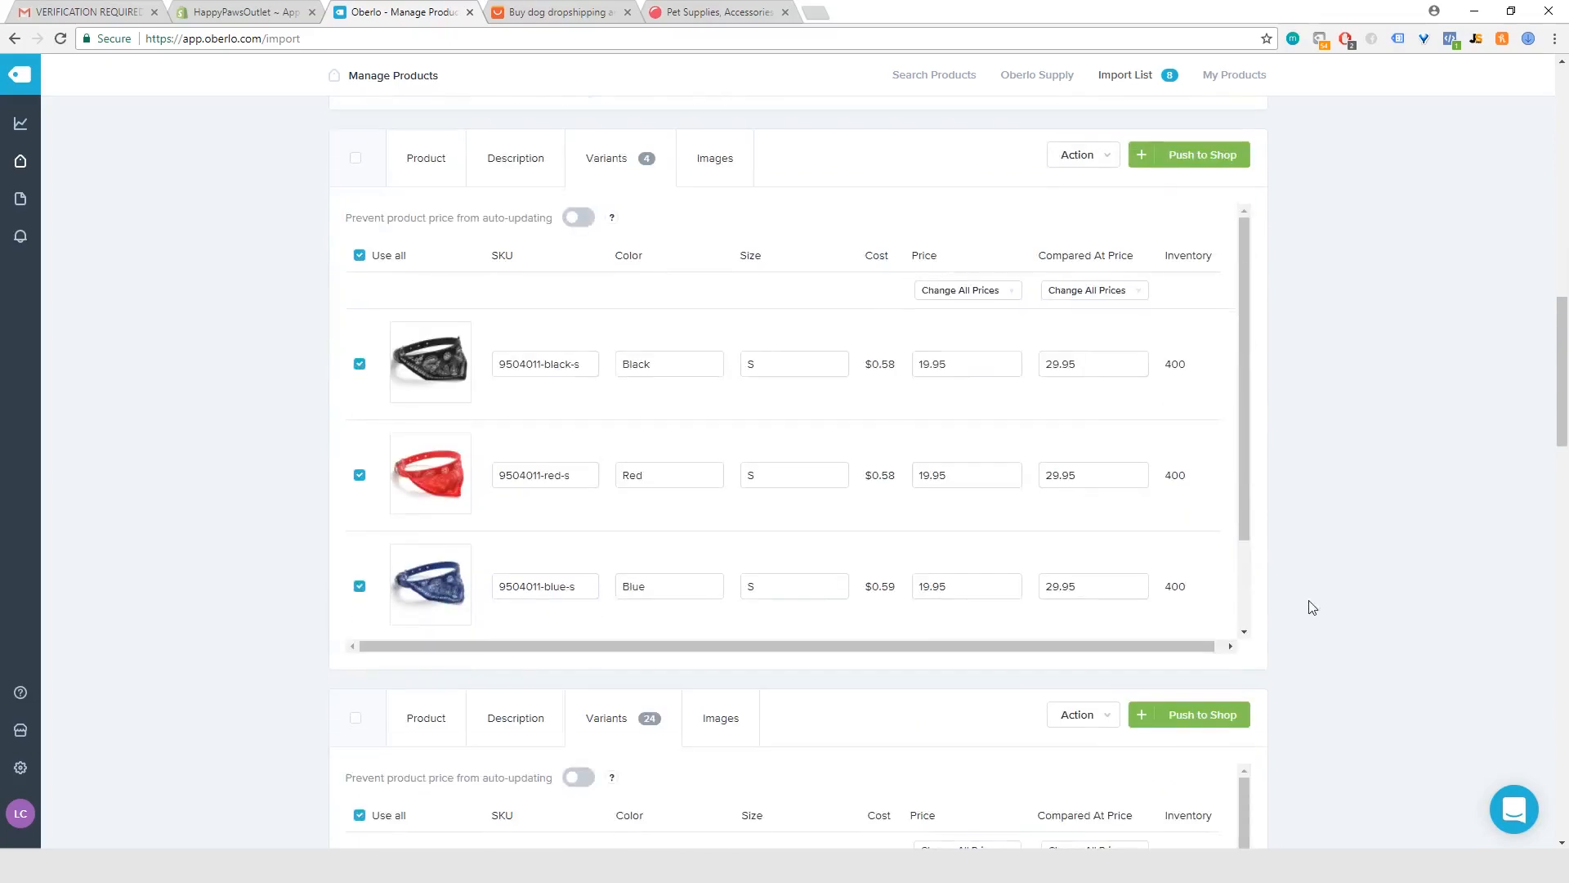
scroll(1312, 607, "down", 12)
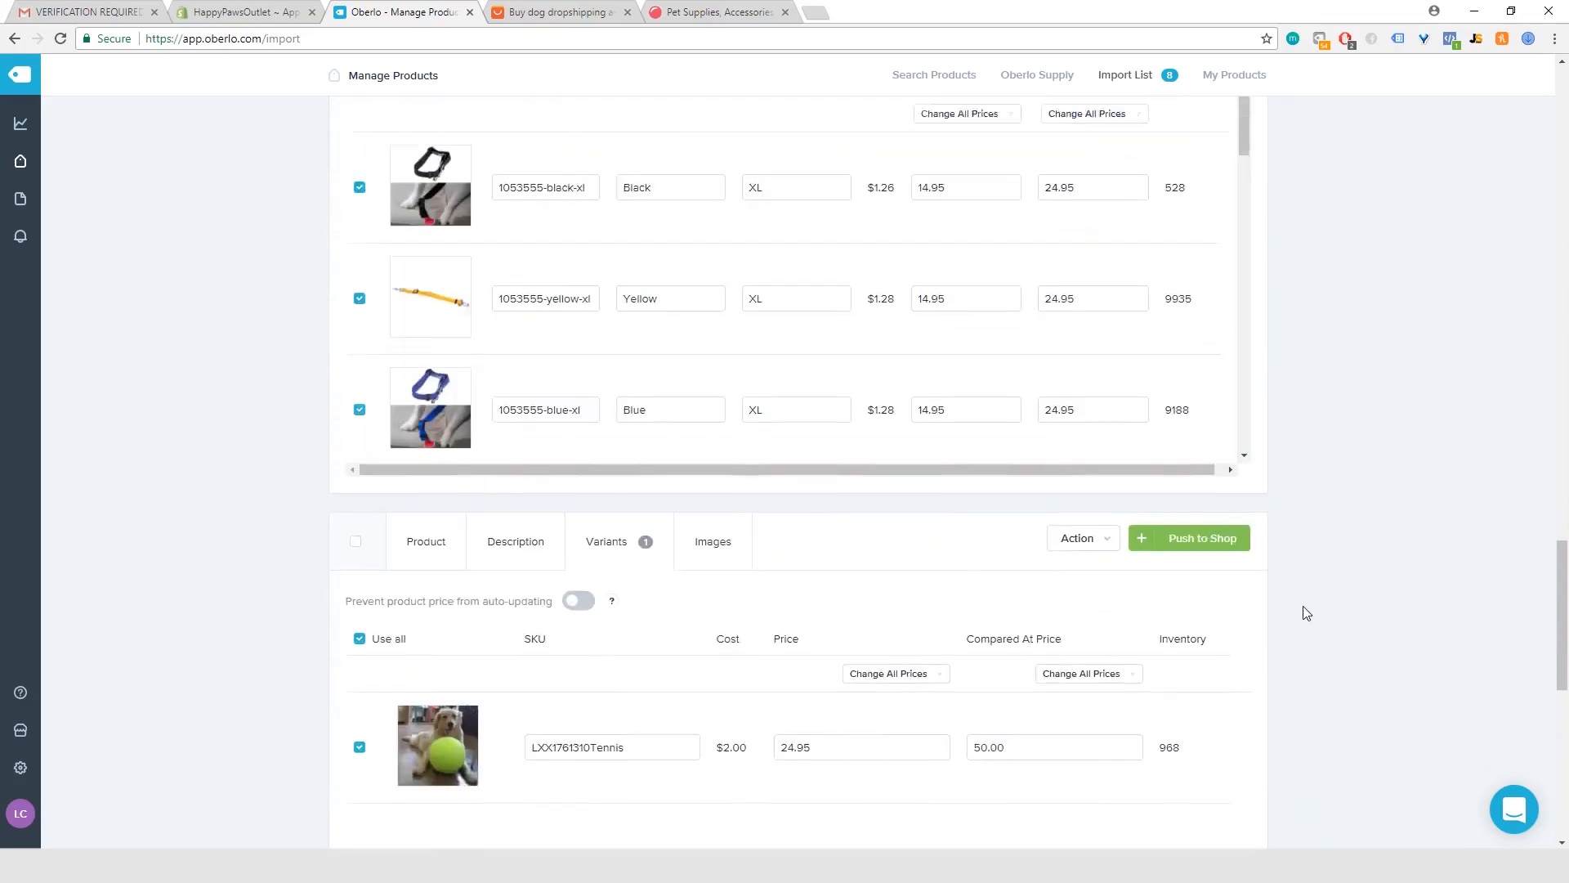
scroll(1306, 612, "up", 20)
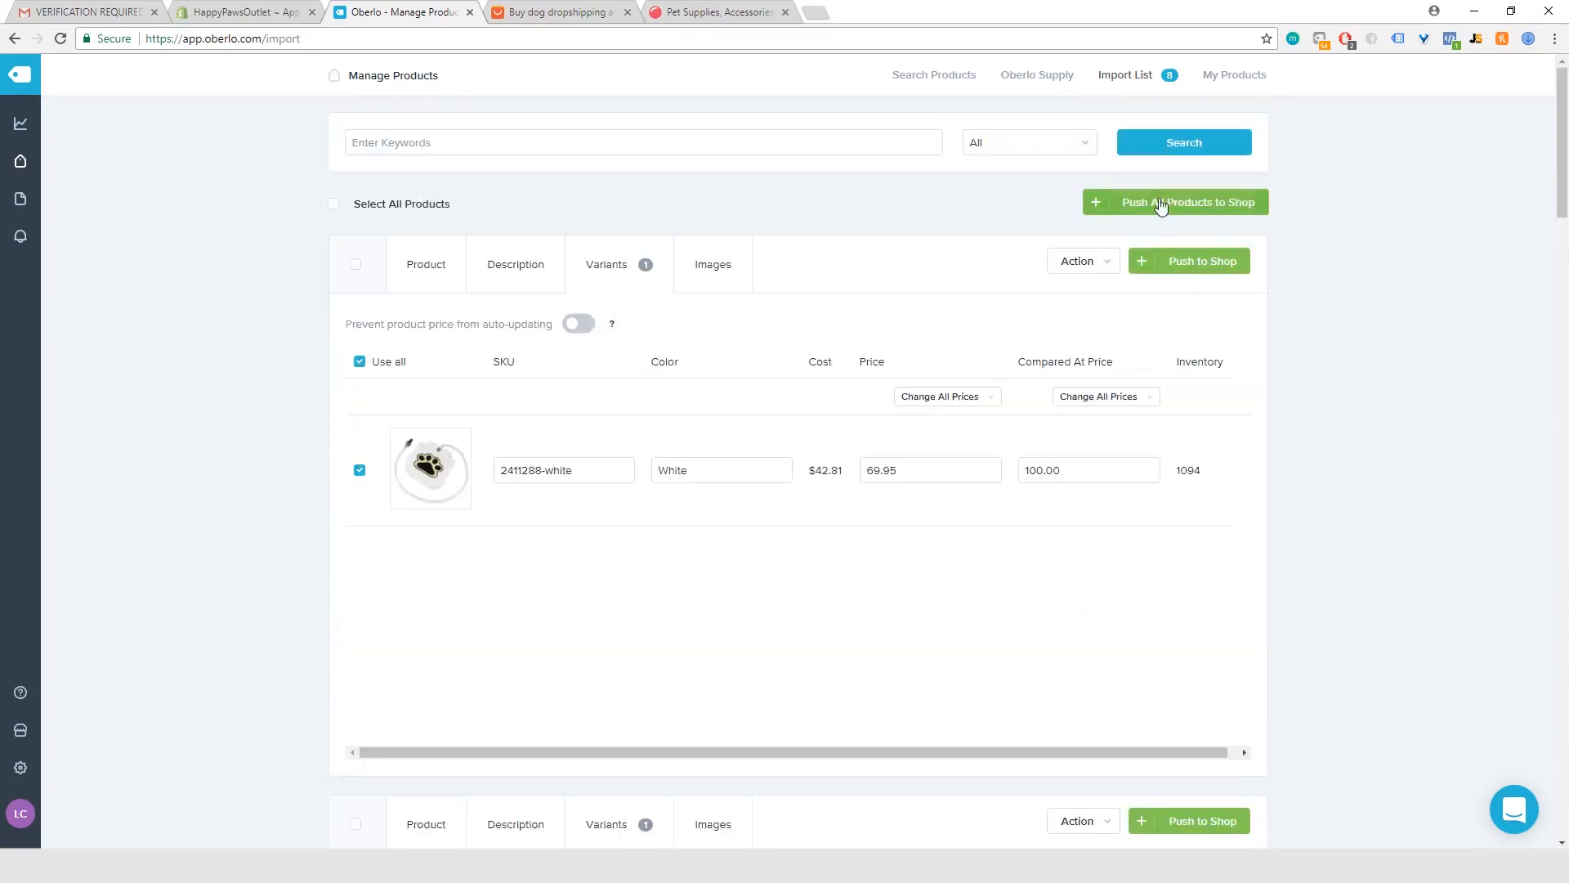
left_click(1185, 203)
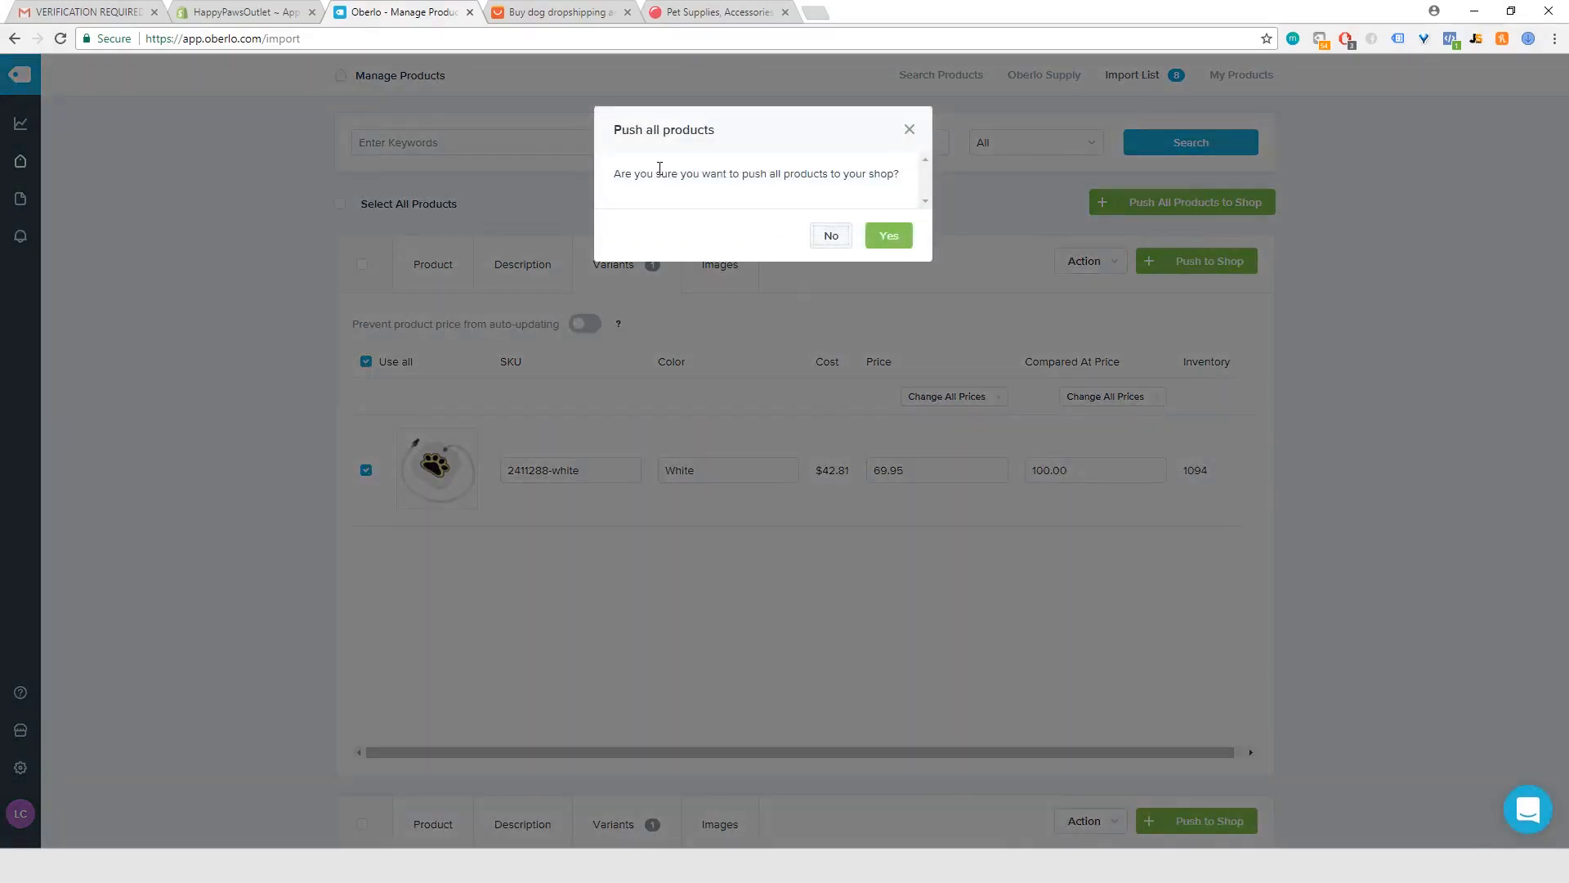
left_click(902, 240)
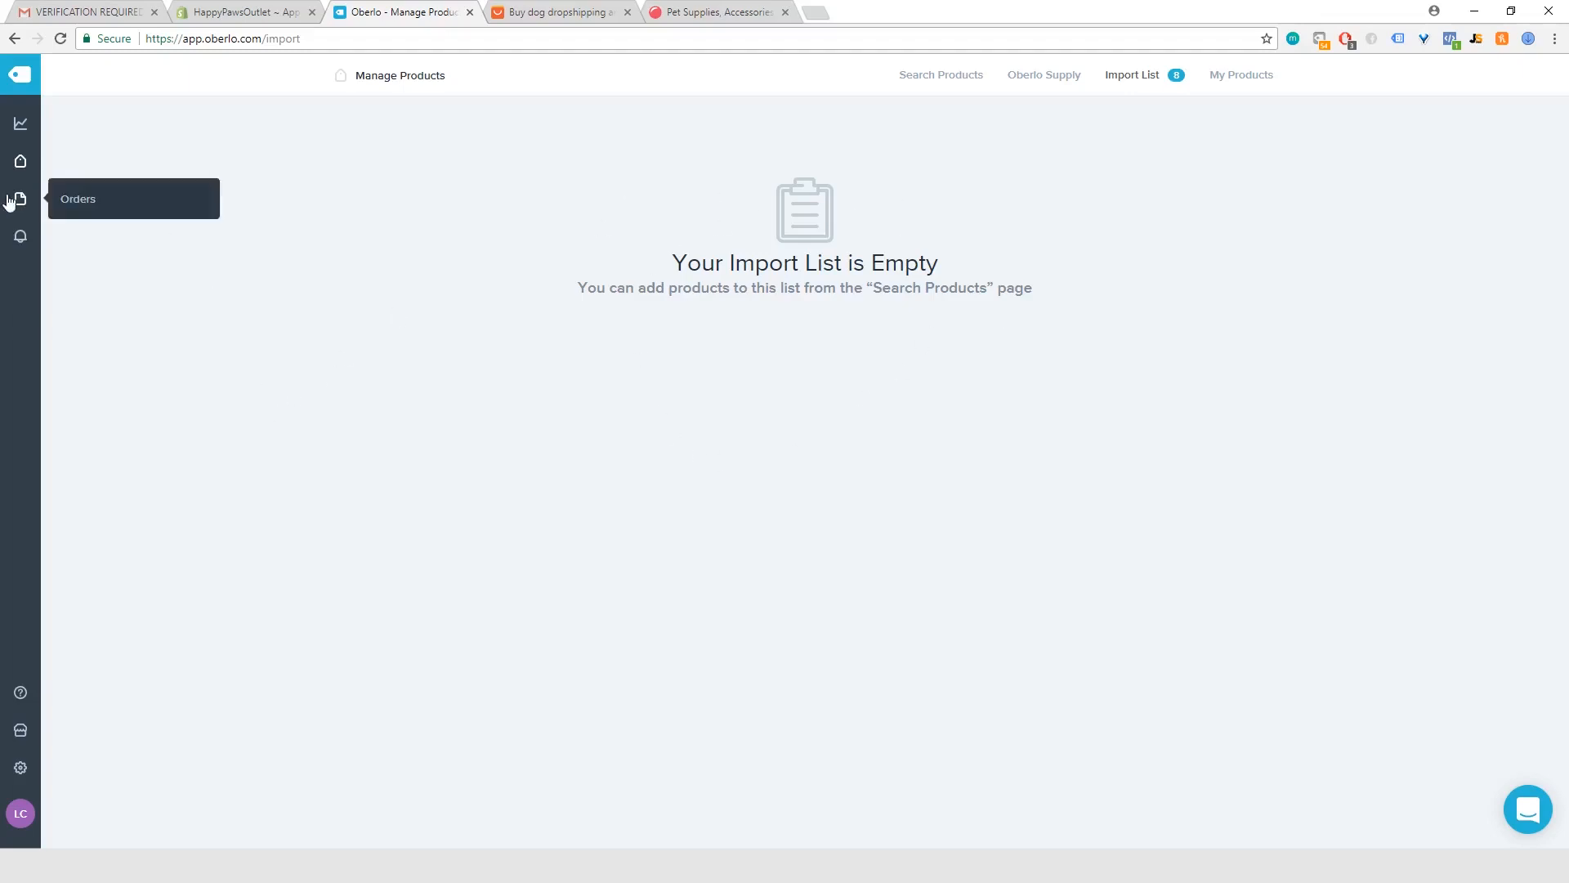
Open the My Products list and look through the products pushed to the shop.
mouse_move(18, 163)
left_click(85, 248)
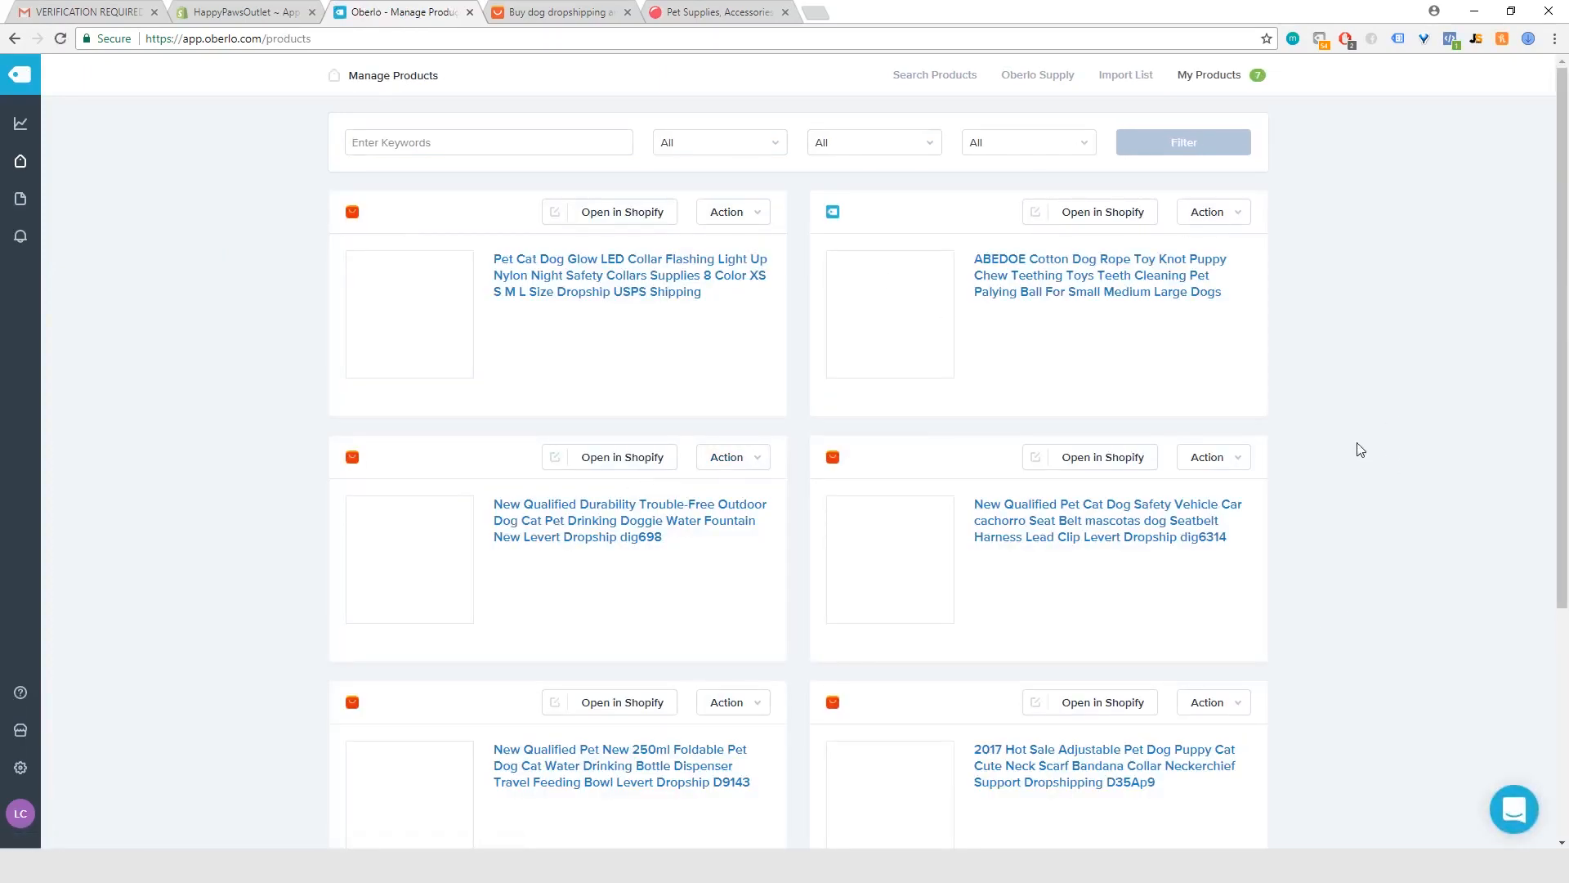
scroll(1037, 494, "down", 4)
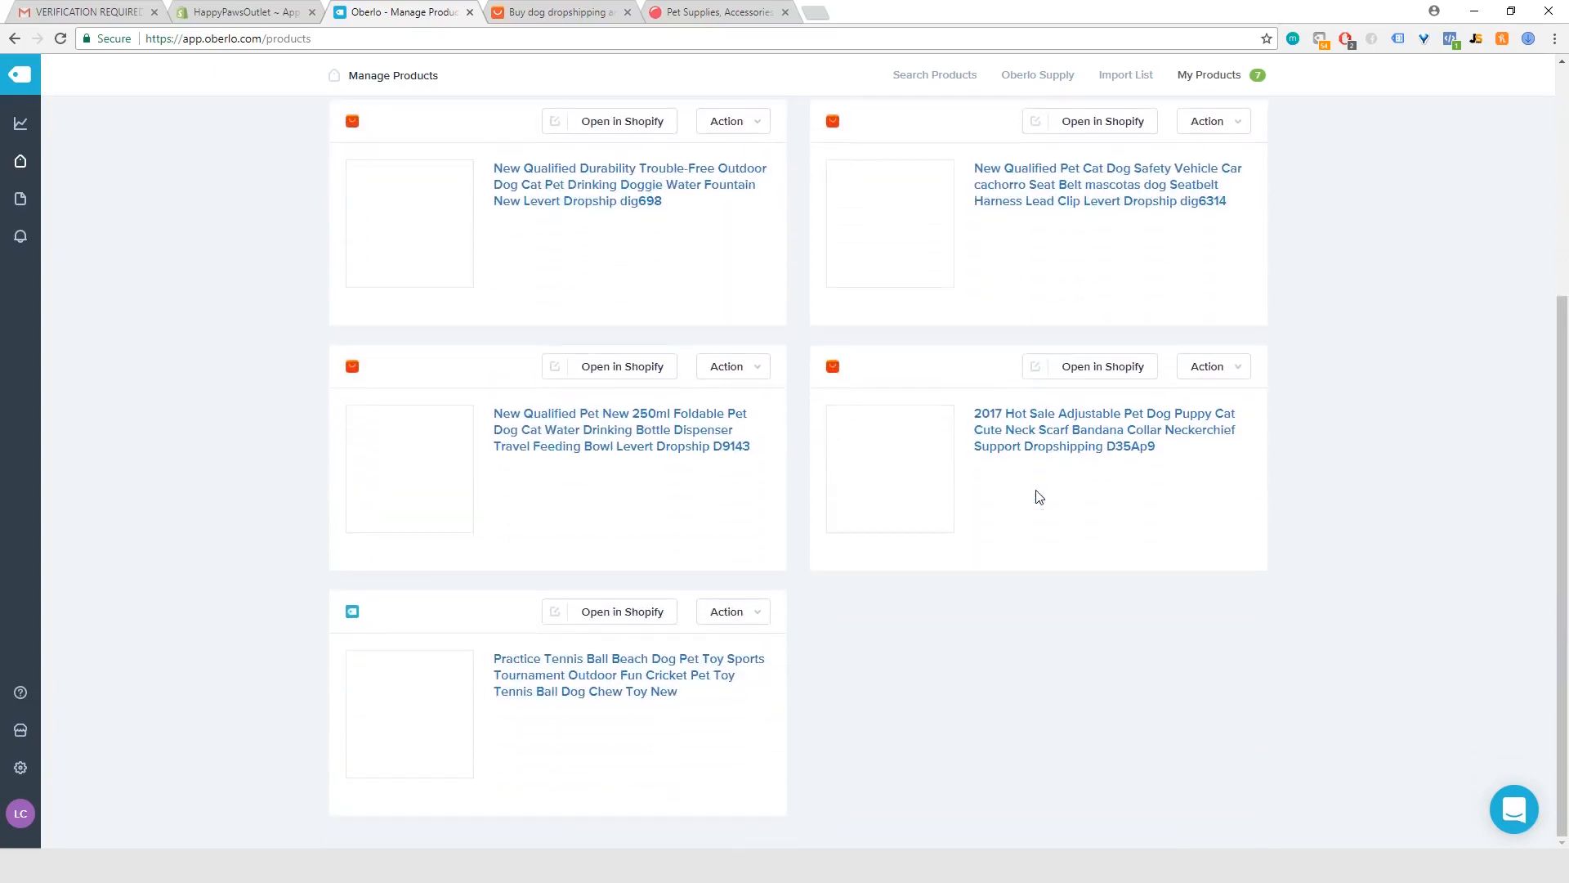
scroll(1037, 494, "up", 4)
scroll(1017, 501, "down", 4)
scroll(456, 286, "up", 4)
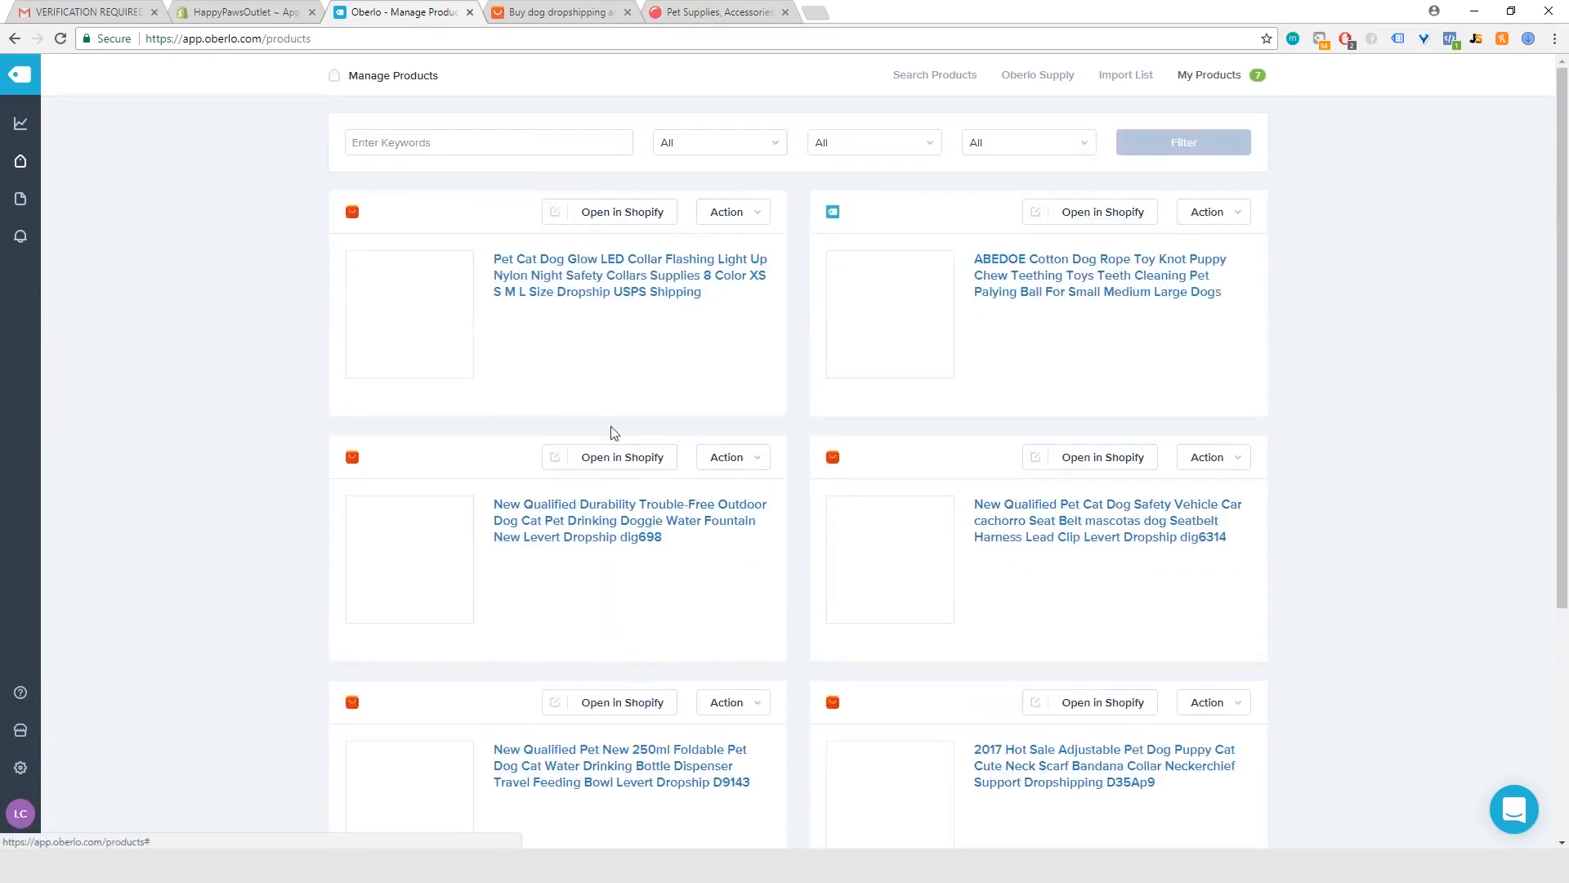
Switch to the Shopify admin of the HappyPawsOutlet store and view its product list.
left_click(237, 13)
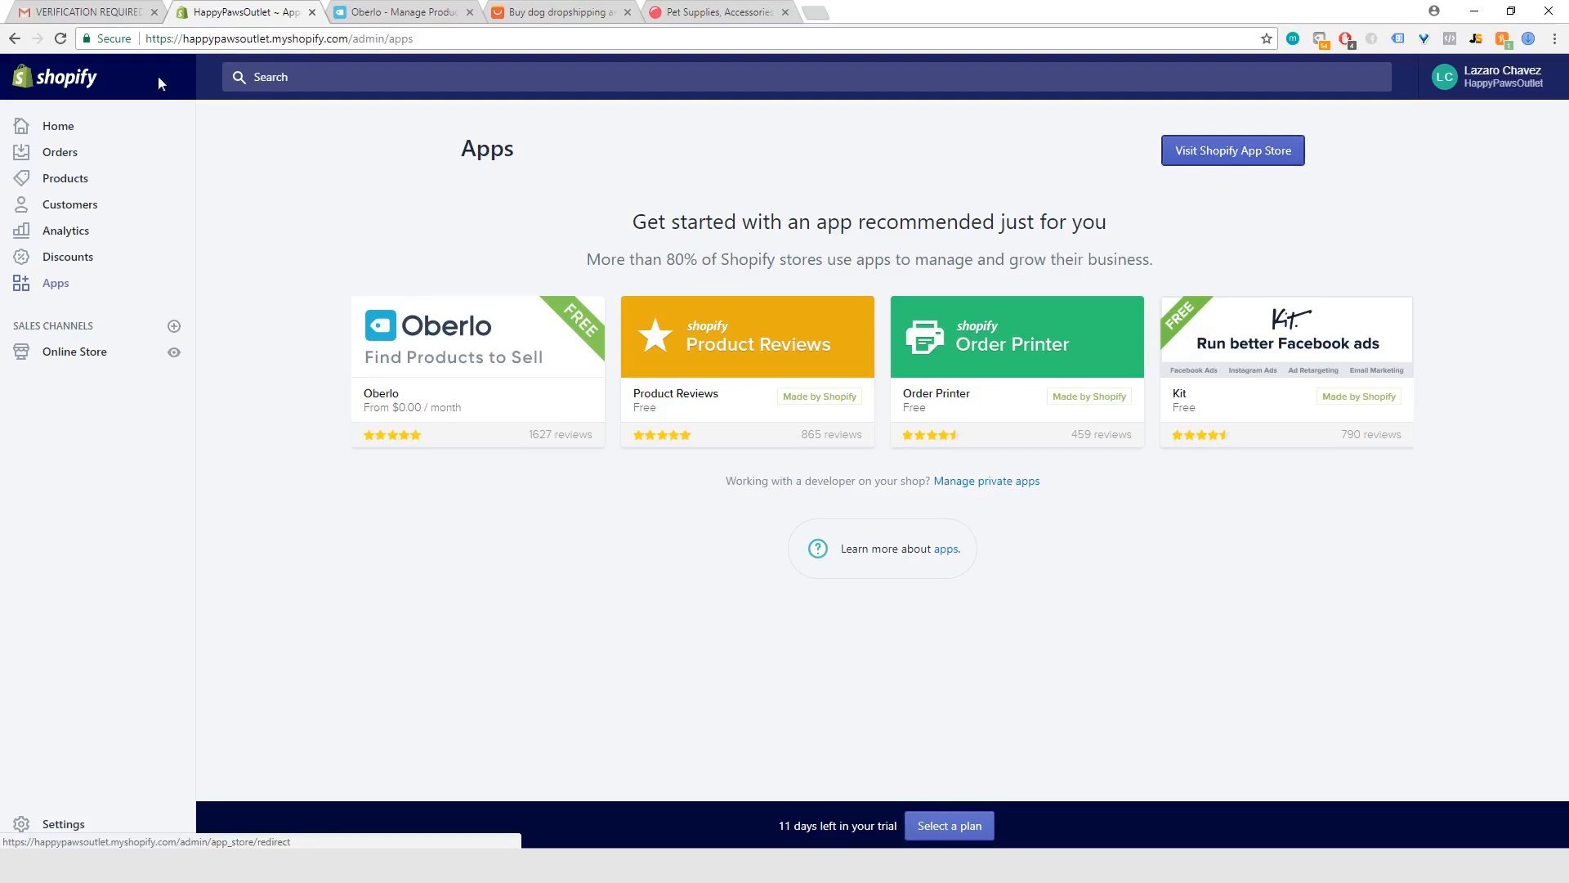
left_click(72, 185)
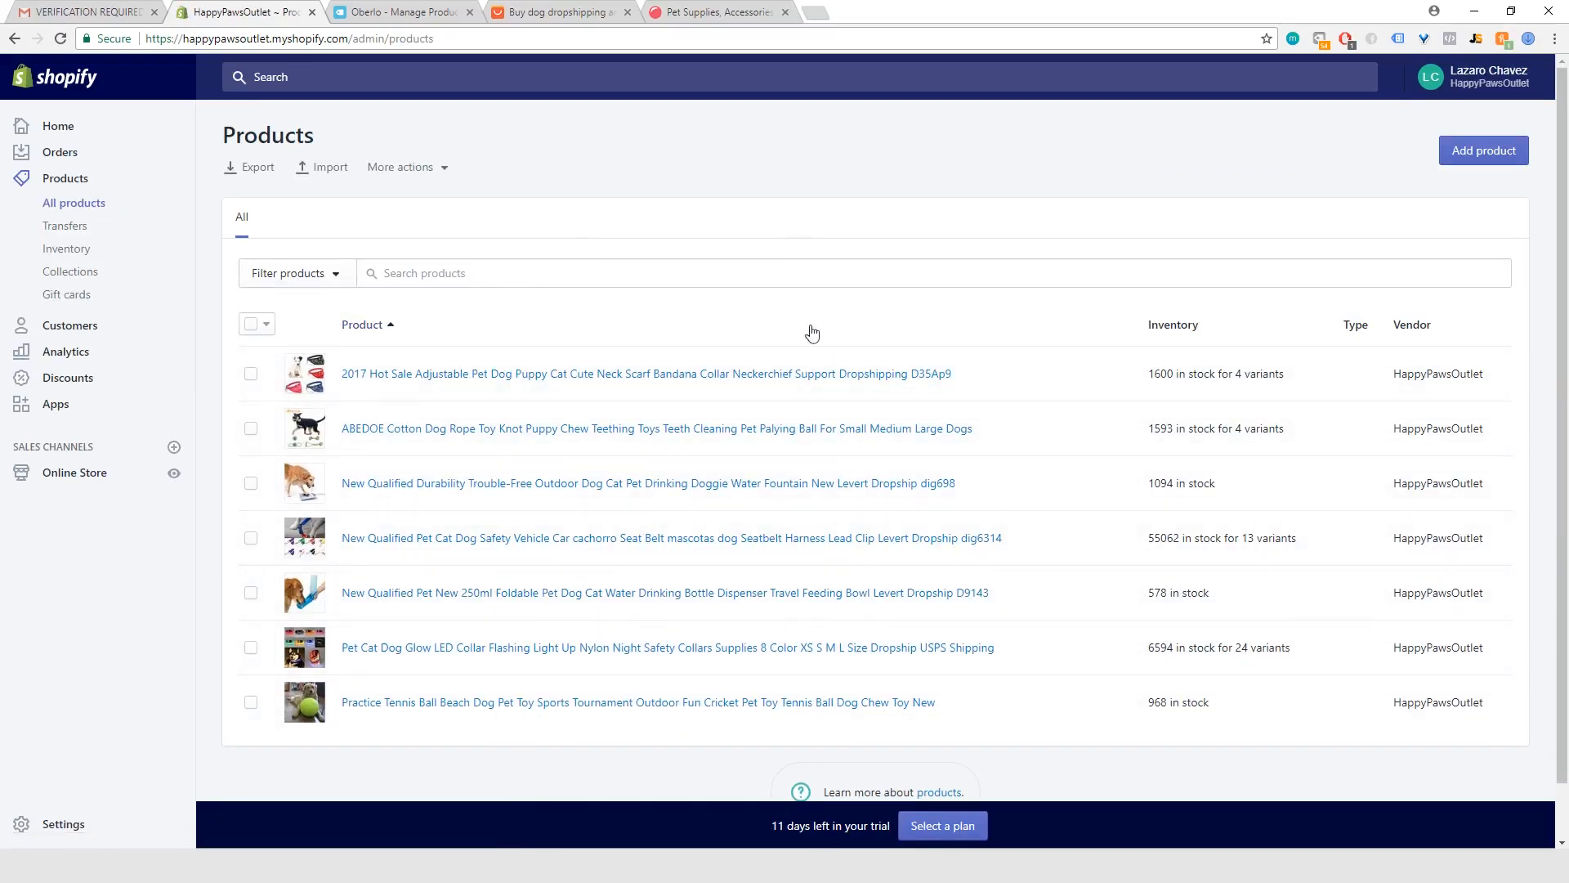
Open the pet neck scarf bandana collar product and examine its description, image, variants and search engine listing preview.
left_click(767, 381)
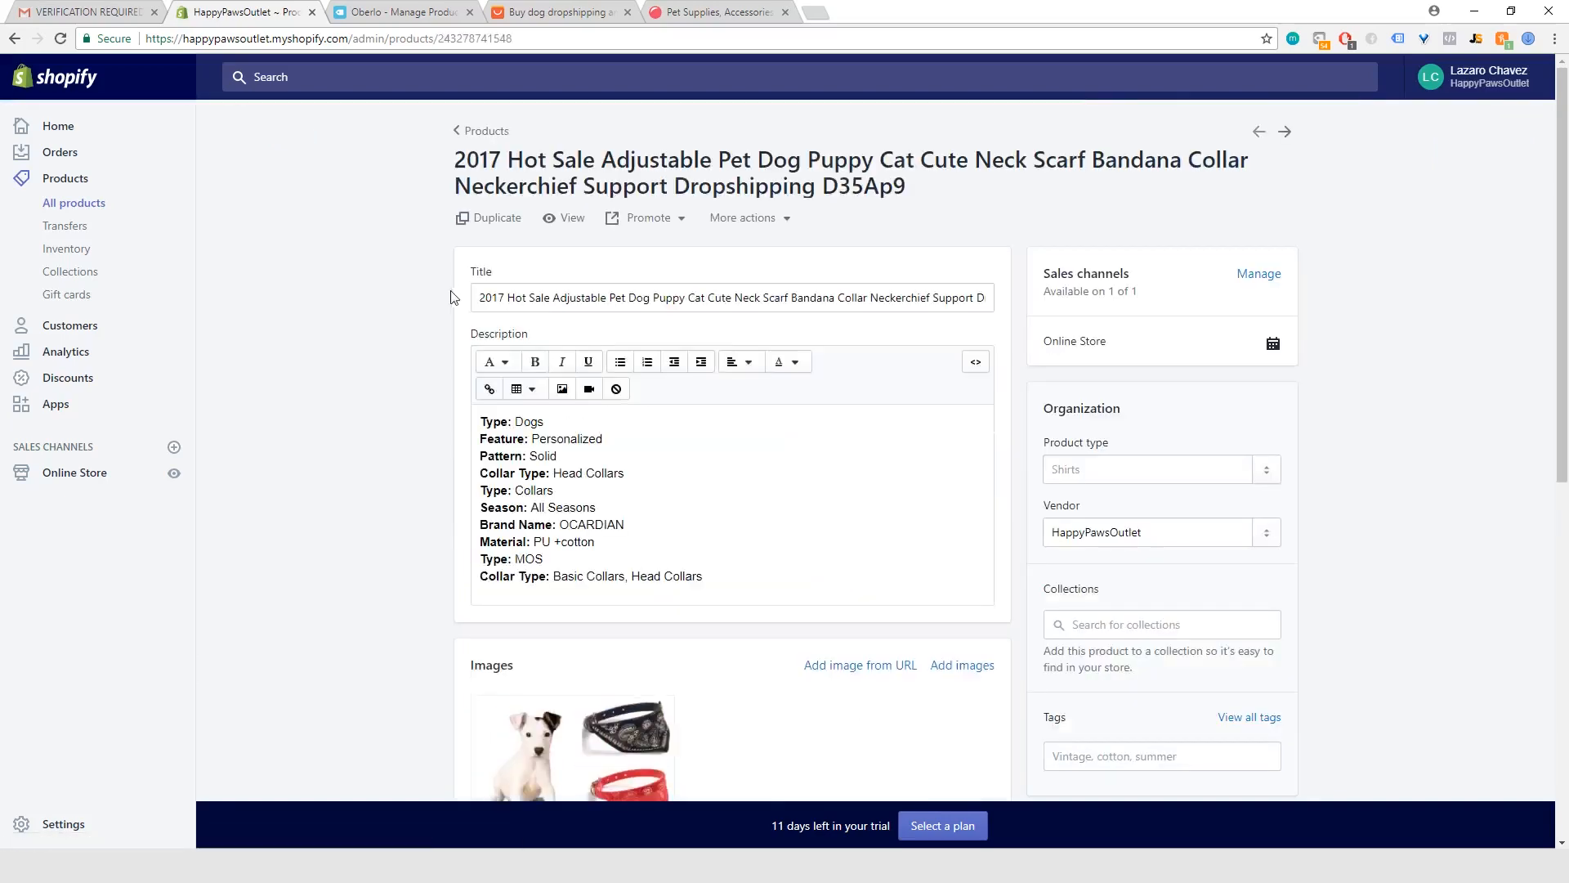
scroll(345, 363, "down", 8)
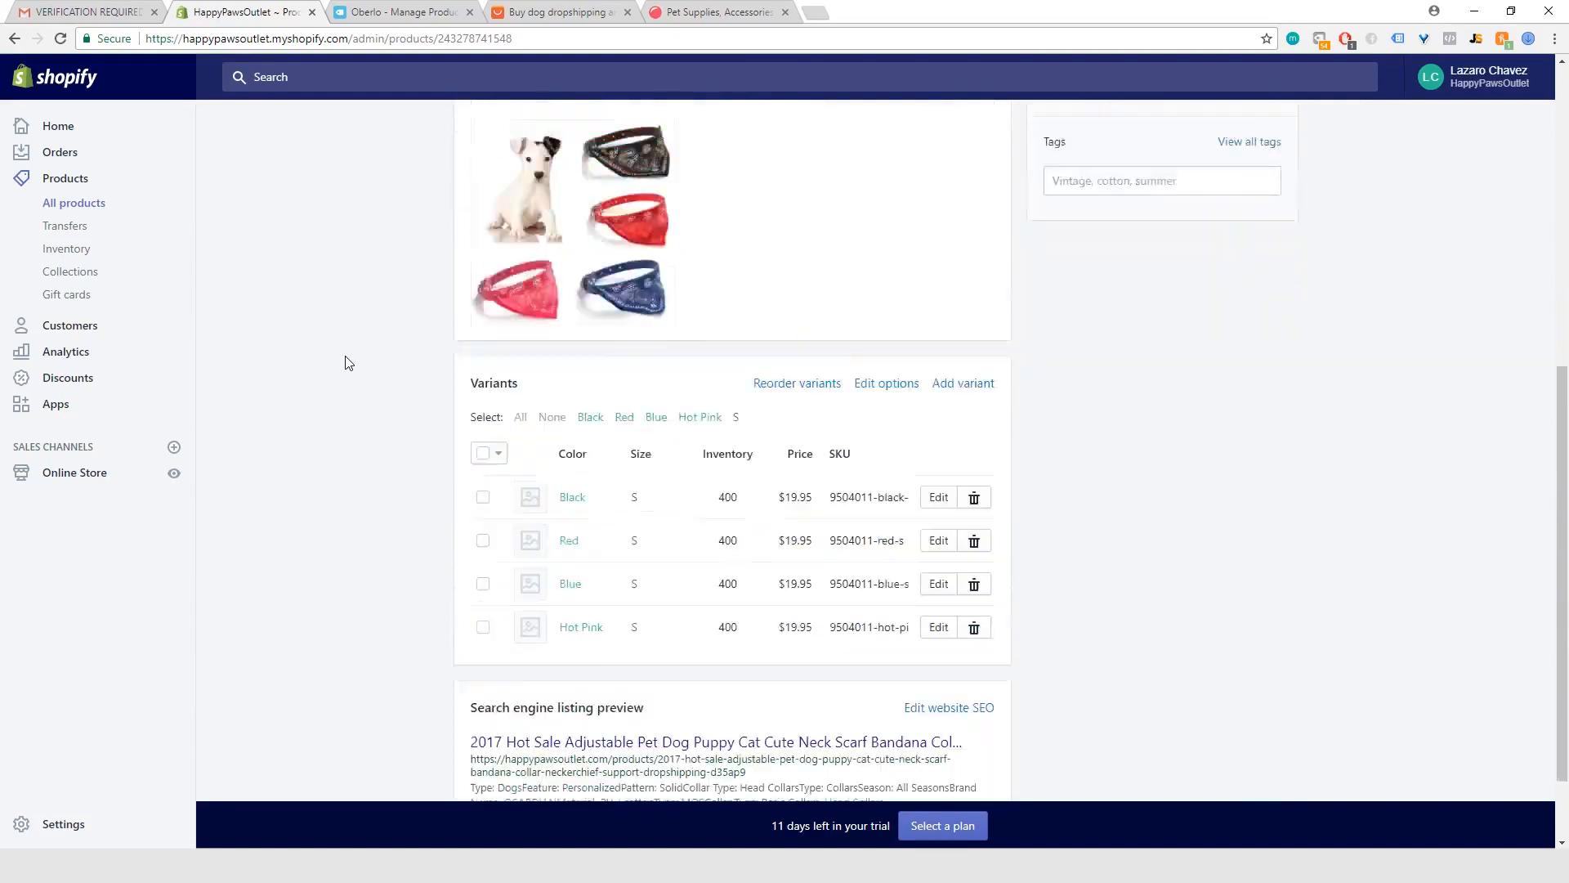
scroll(345, 362, "up", 4)
scroll(345, 363, "down", 5)
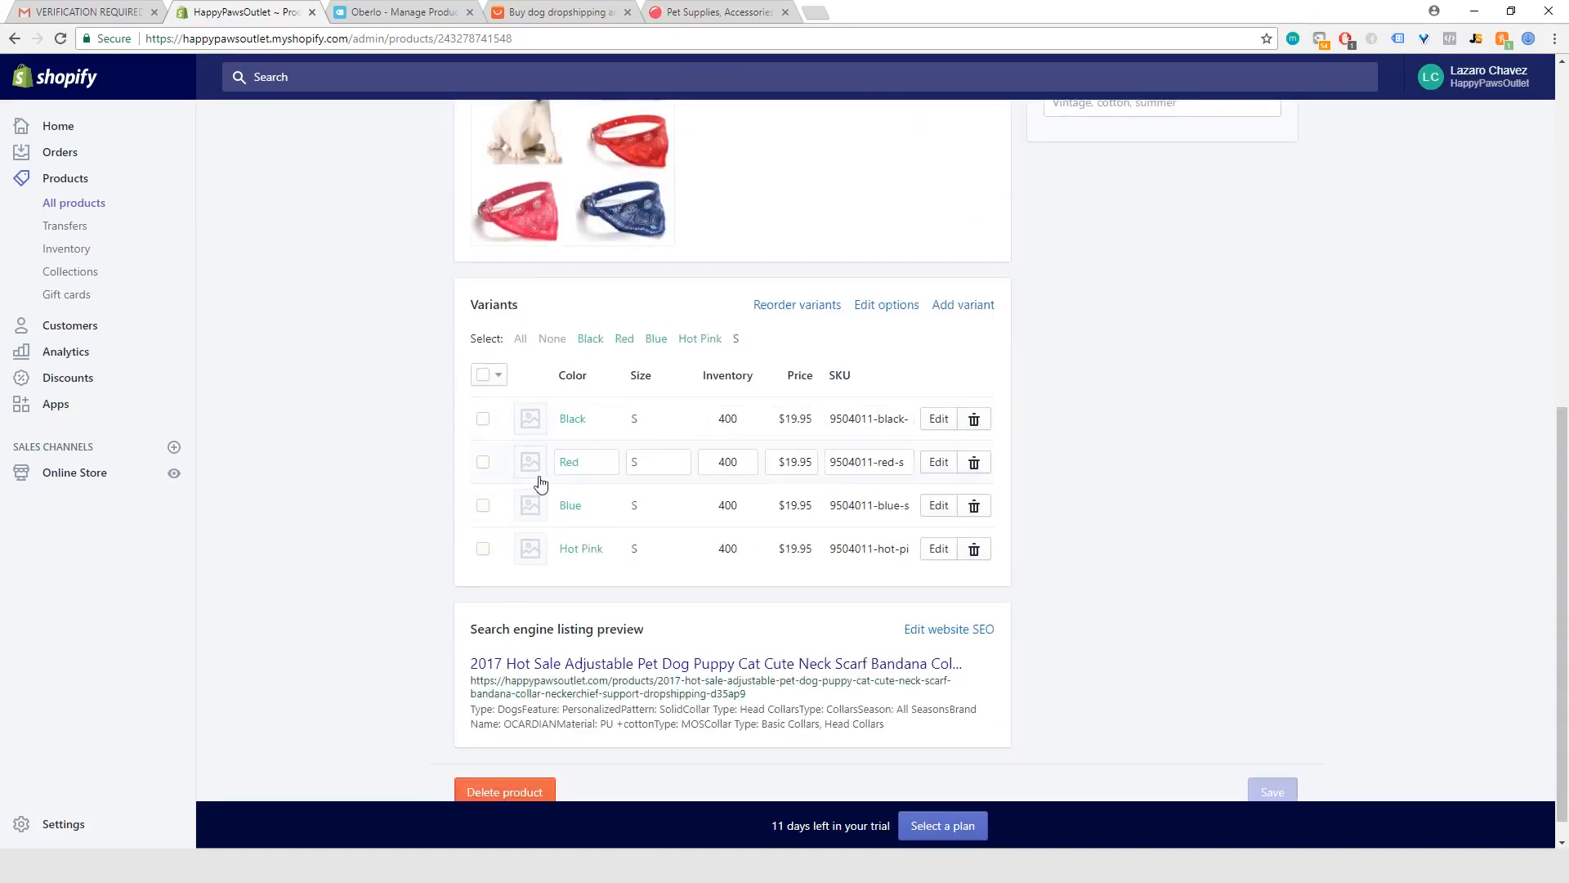
scroll(531, 485, "up", 4)
scroll(528, 487, "down", 4)
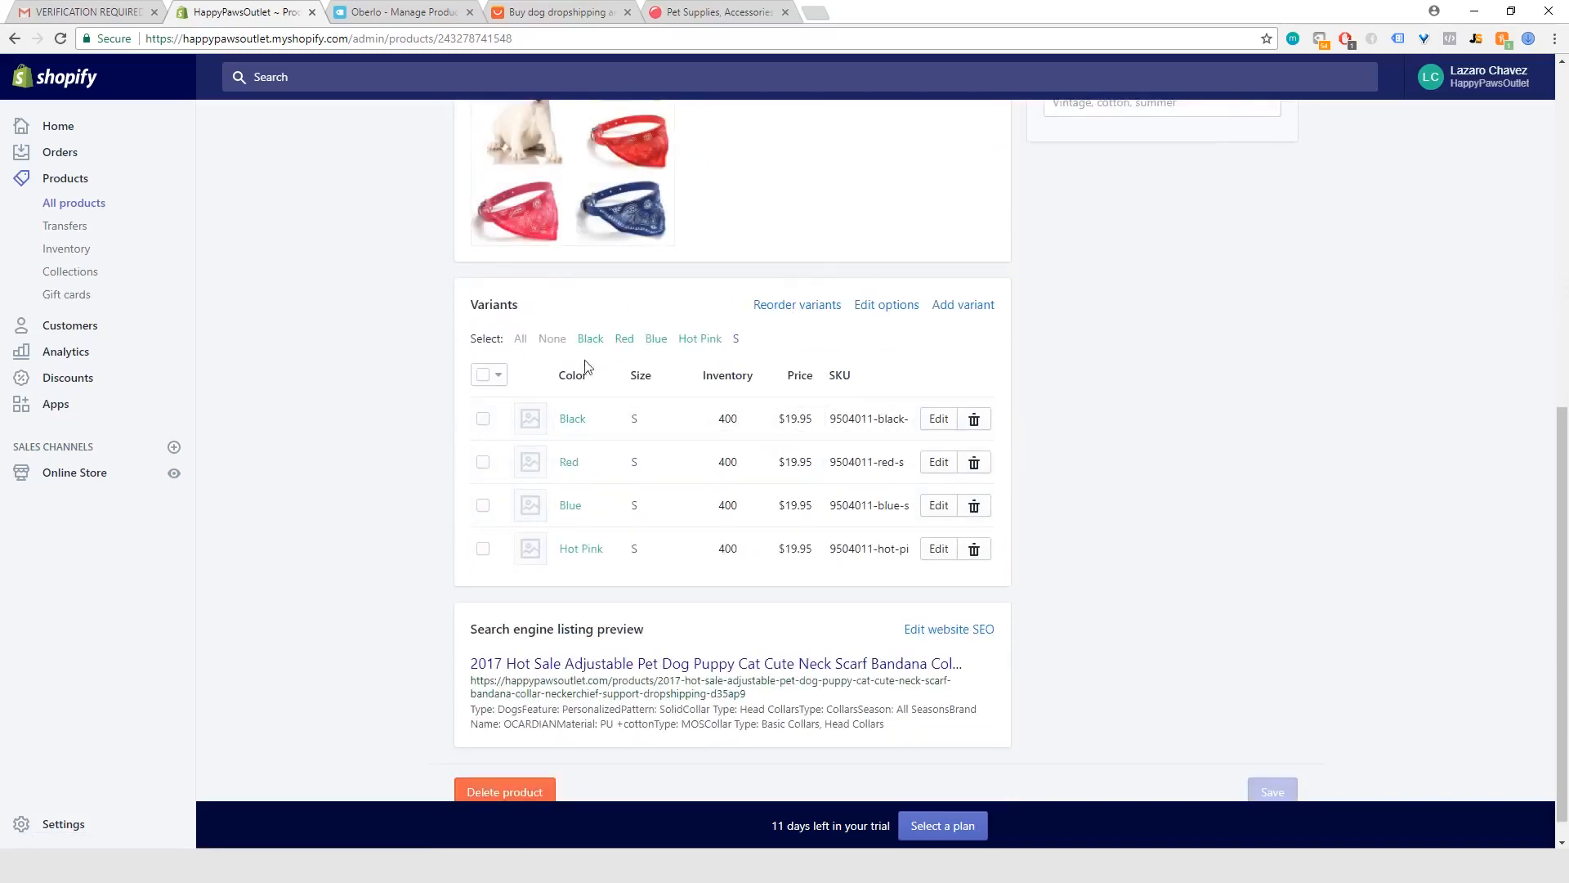
scroll(862, 441, "up", 5)
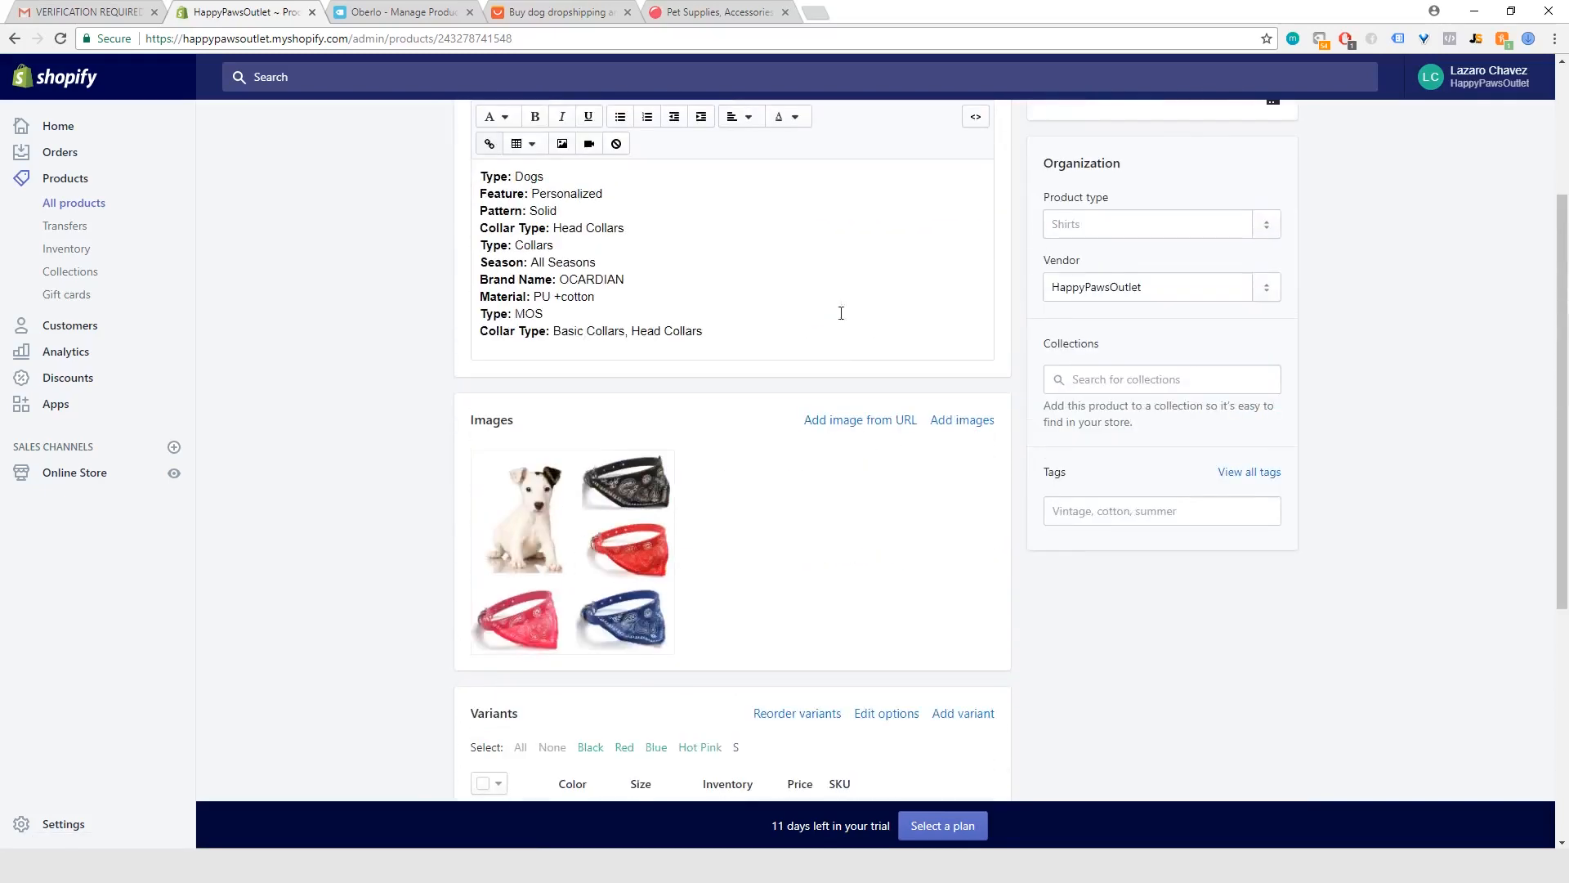
Switch to Oberlo, reload the My Products list and look through the pushed products with their images.
left_click(390, 11)
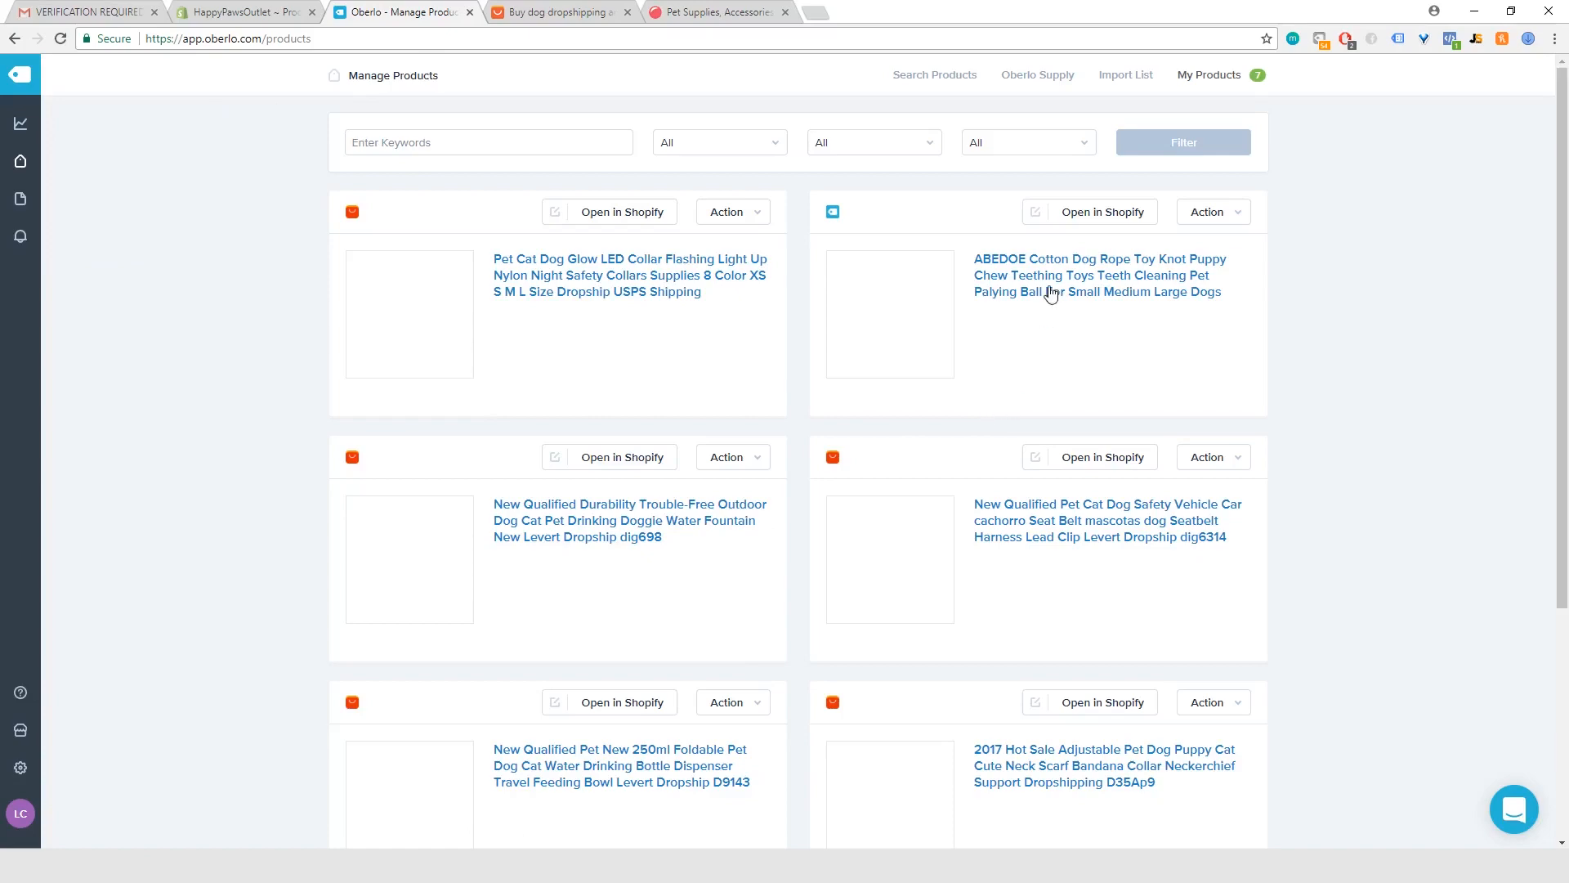
scroll(1011, 541, "down", 3)
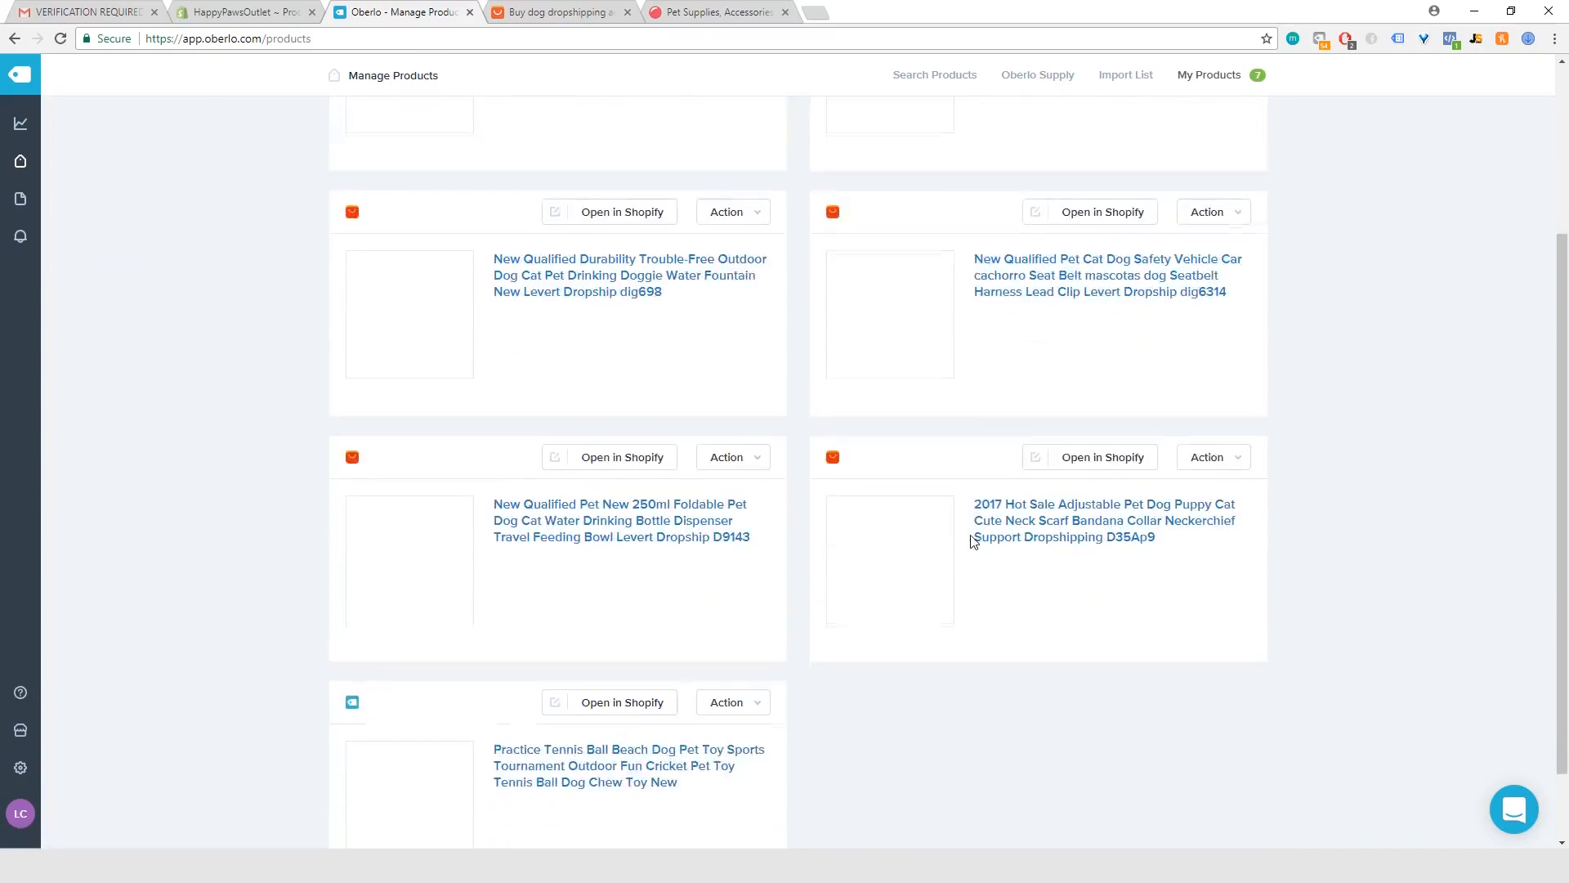
scroll(972, 539, "up", 3)
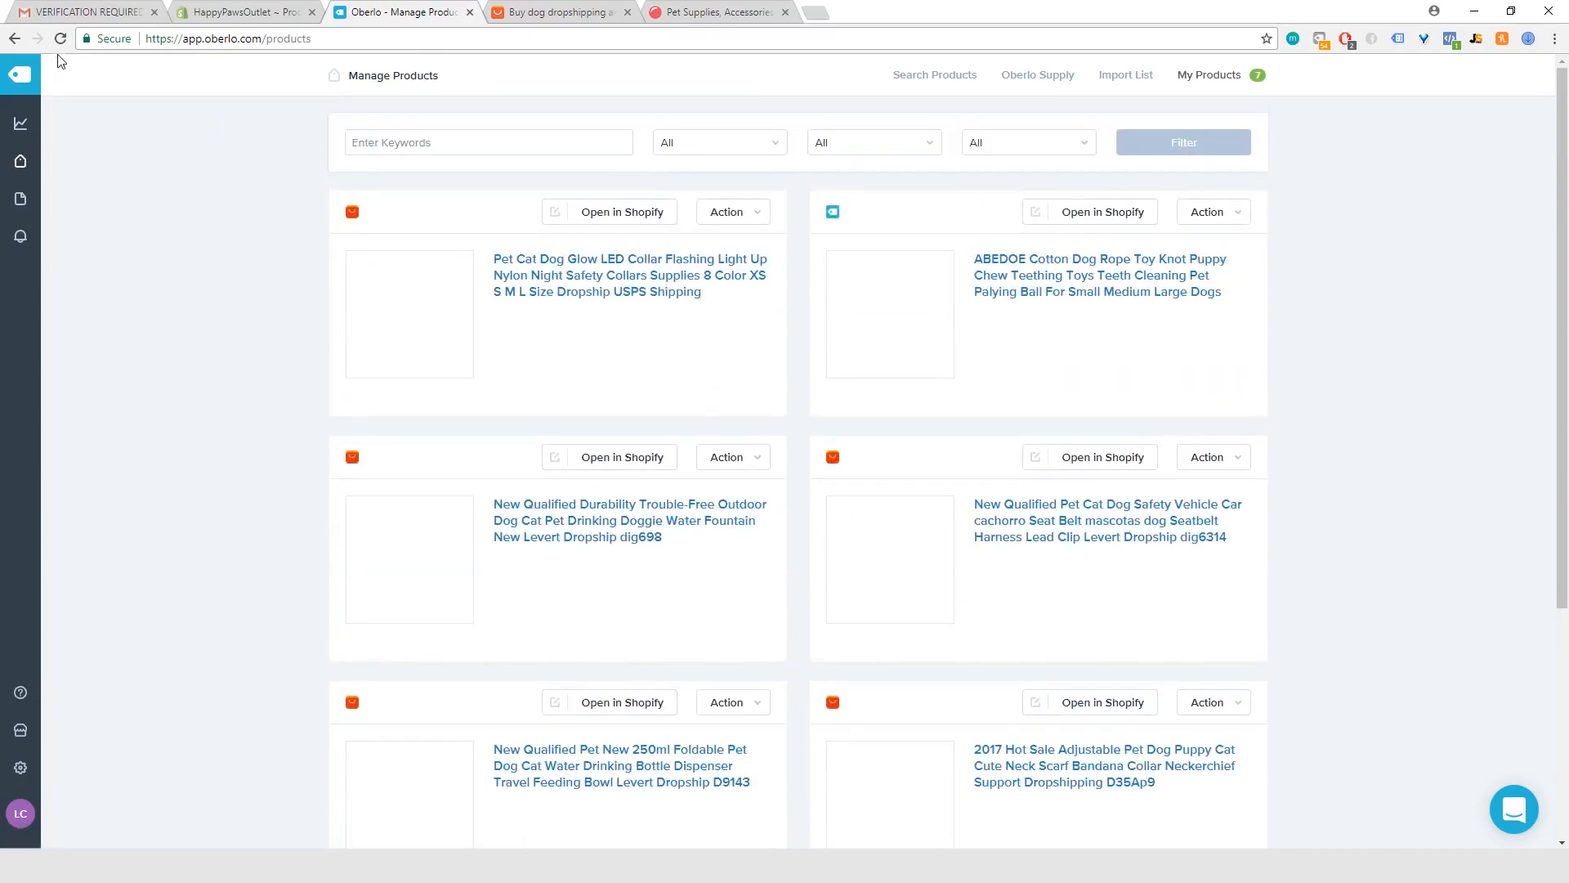
left_click(61, 38)
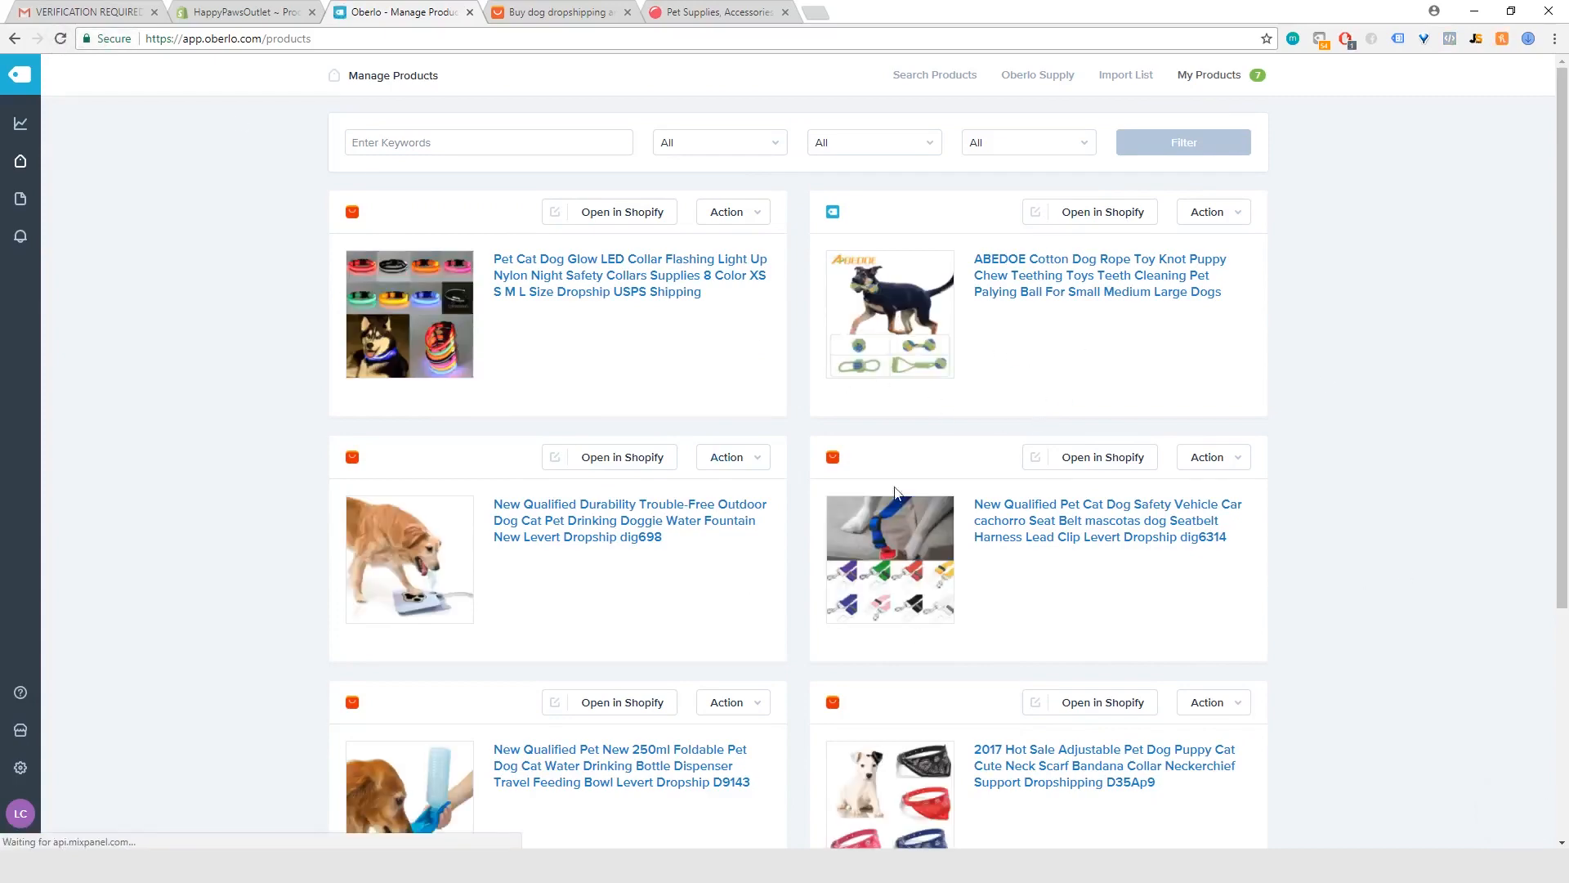
scroll(736, 707, "down", 3)
scroll(735, 707, "up", 3)
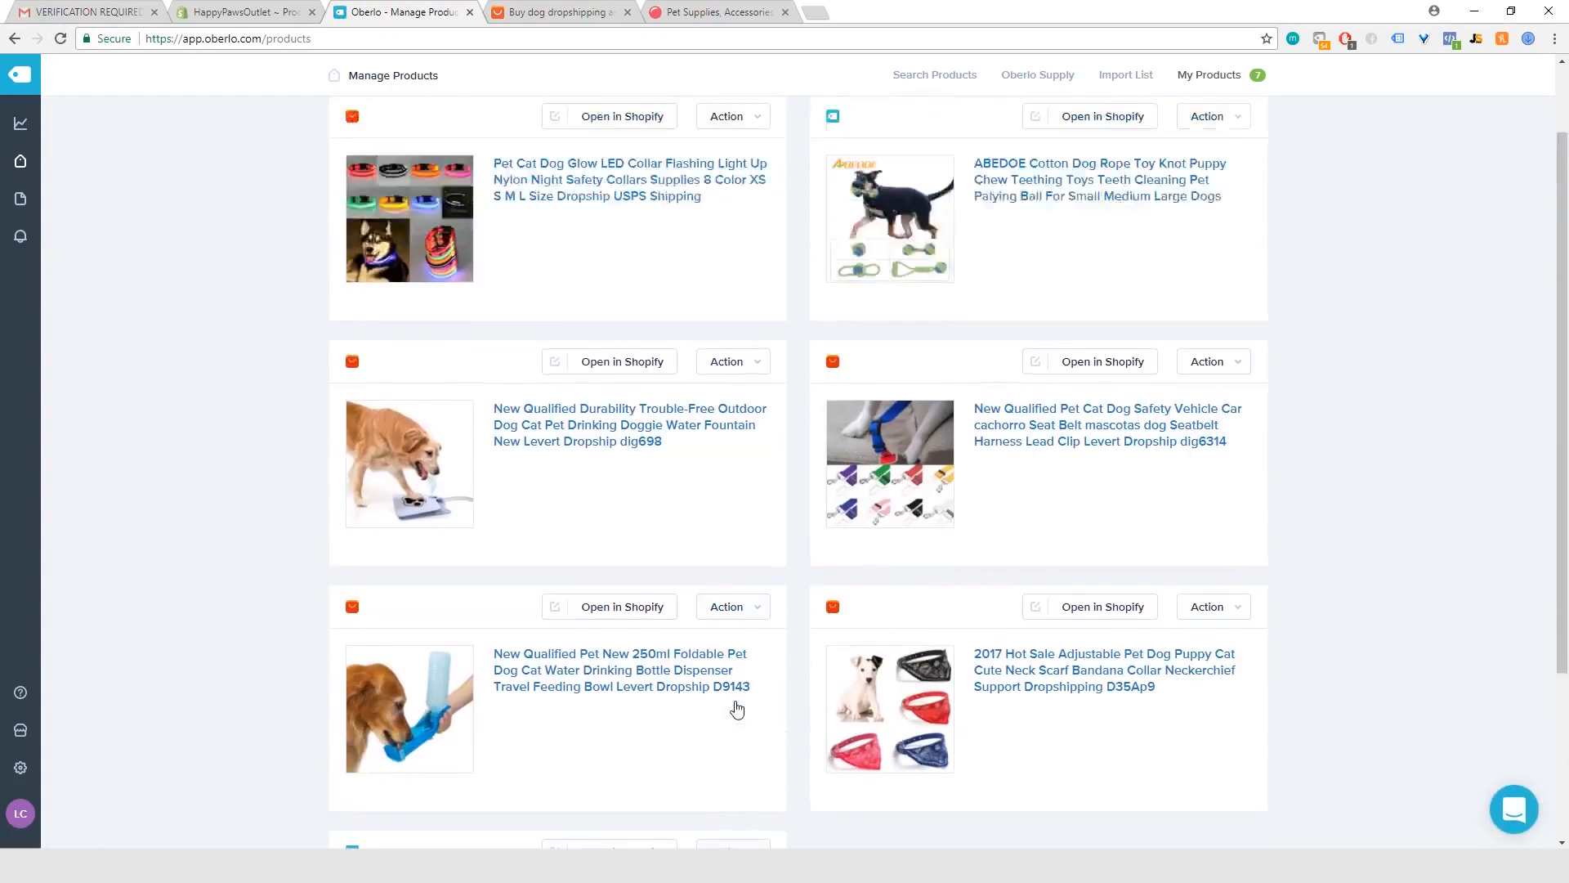
Return to the bandana collar product in the Shopify admin and review its description, image and color variants again.
left_click(219, 7)
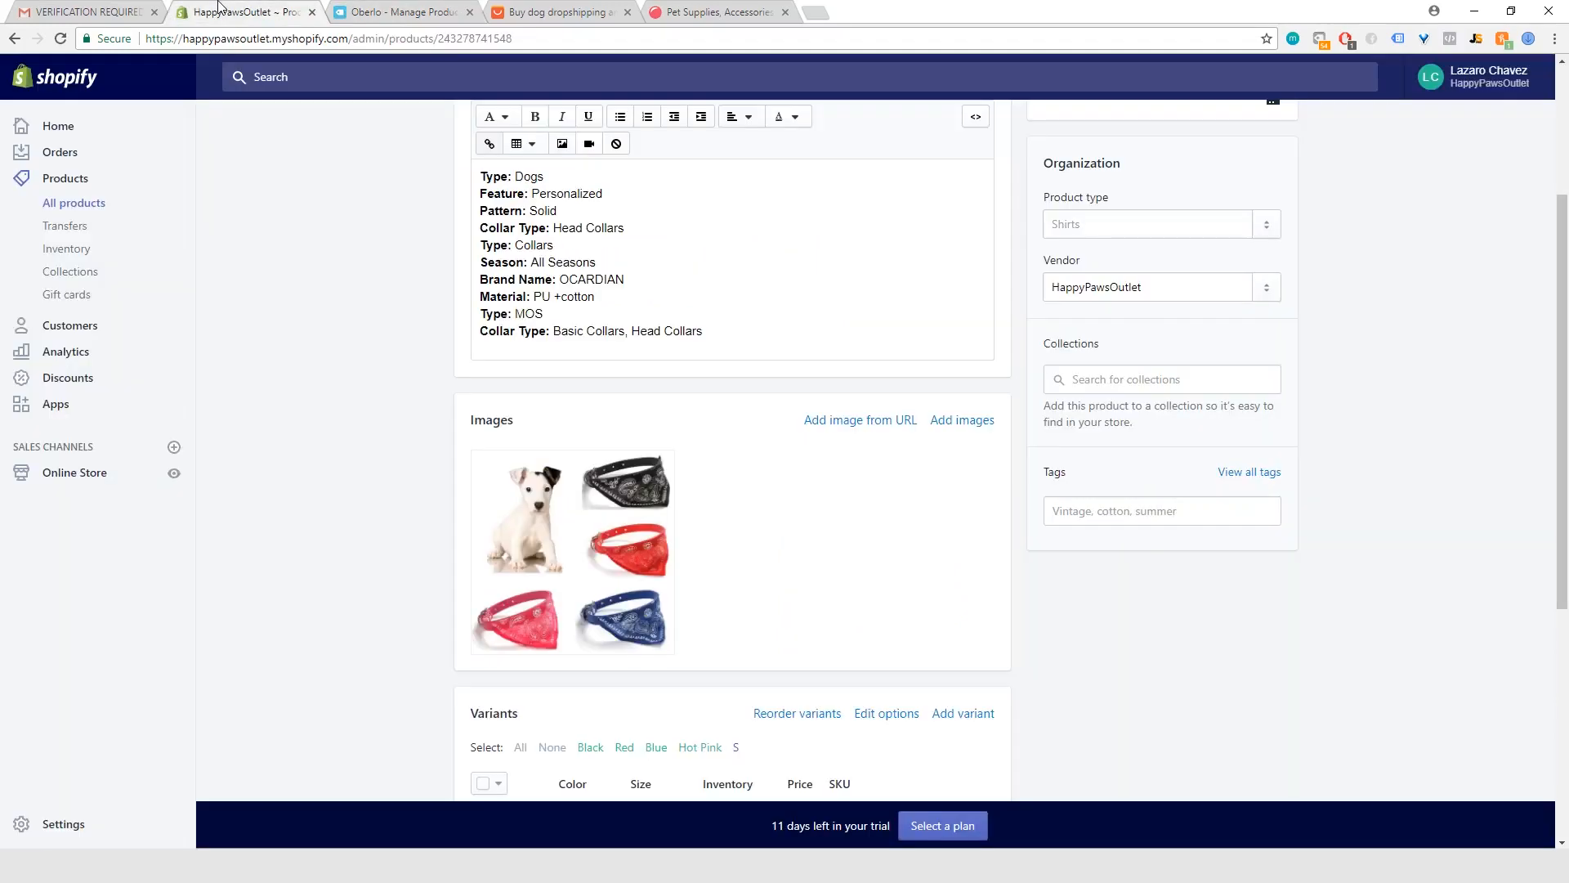
scroll(701, 539, "up", 3)
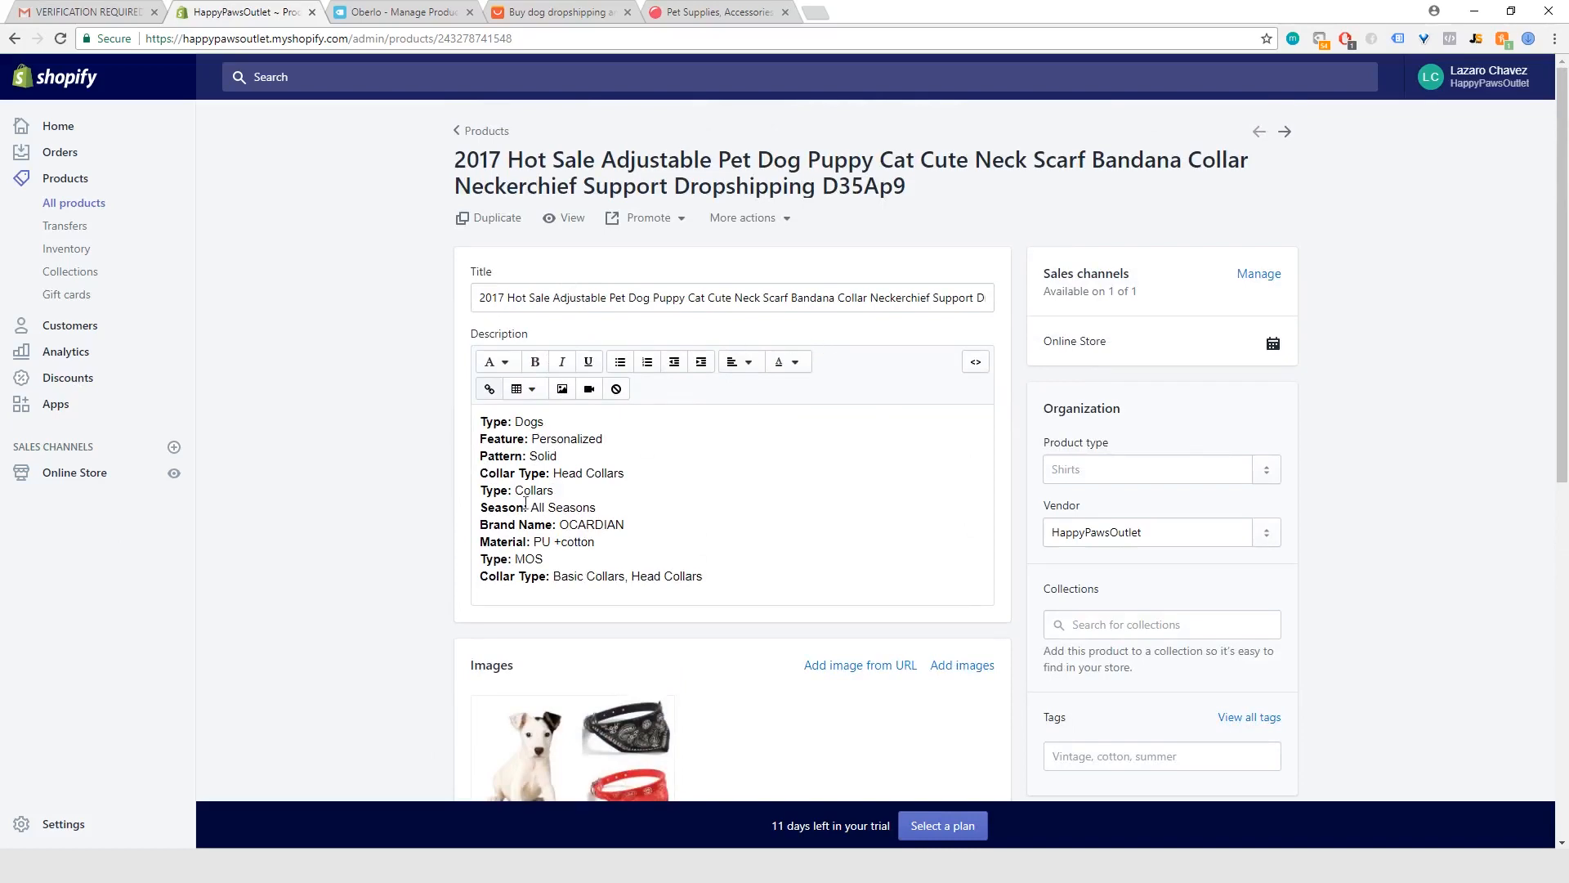
scroll(646, 687, "down", 5)
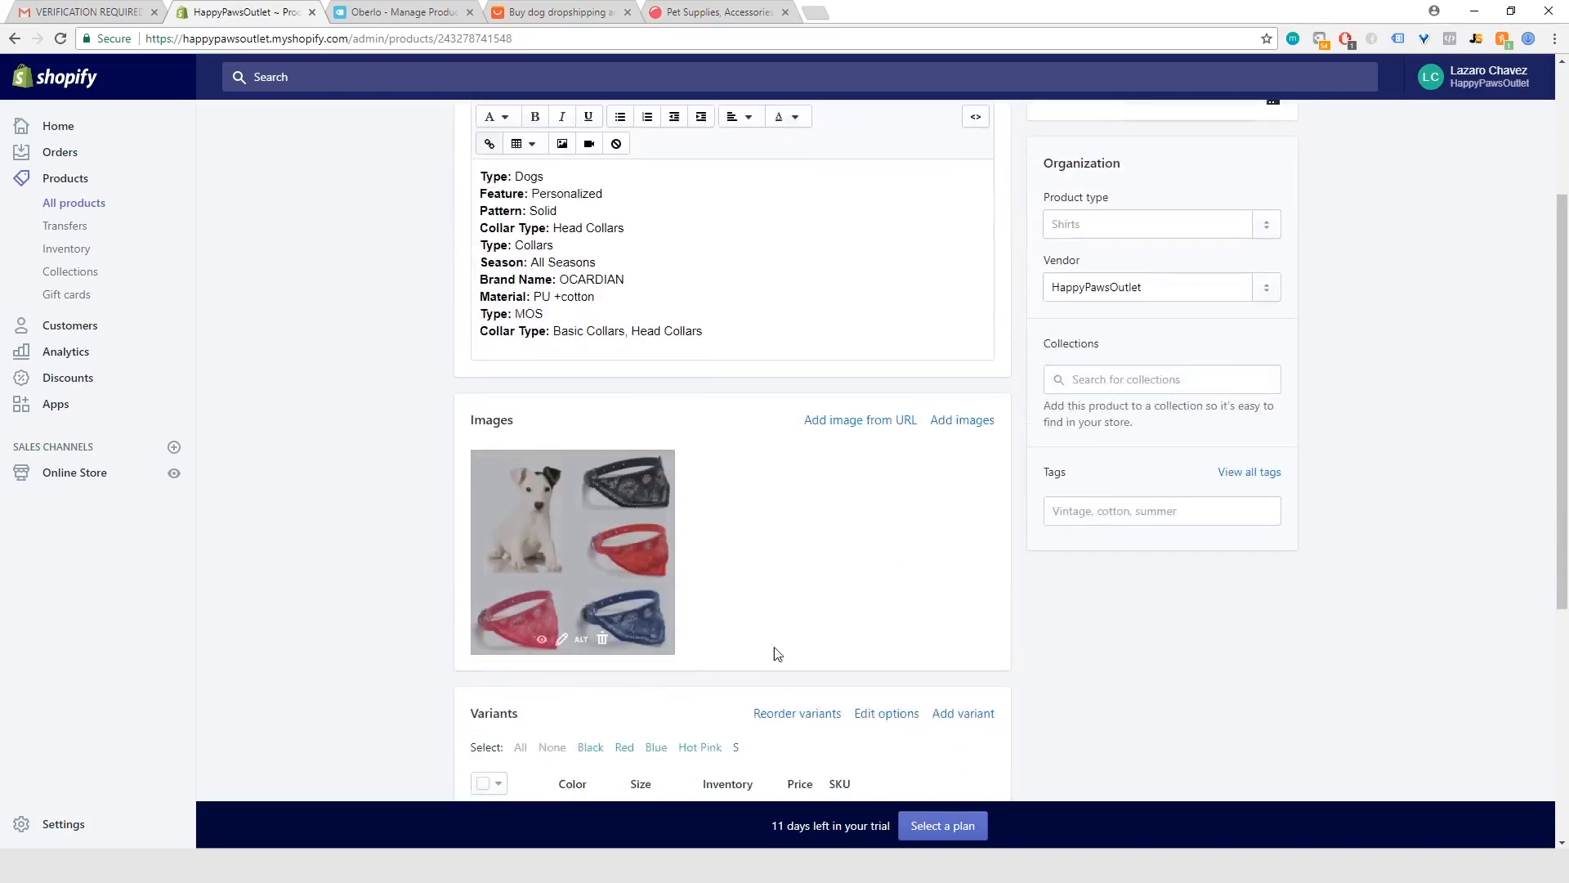
scroll(948, 594, "down", 2)
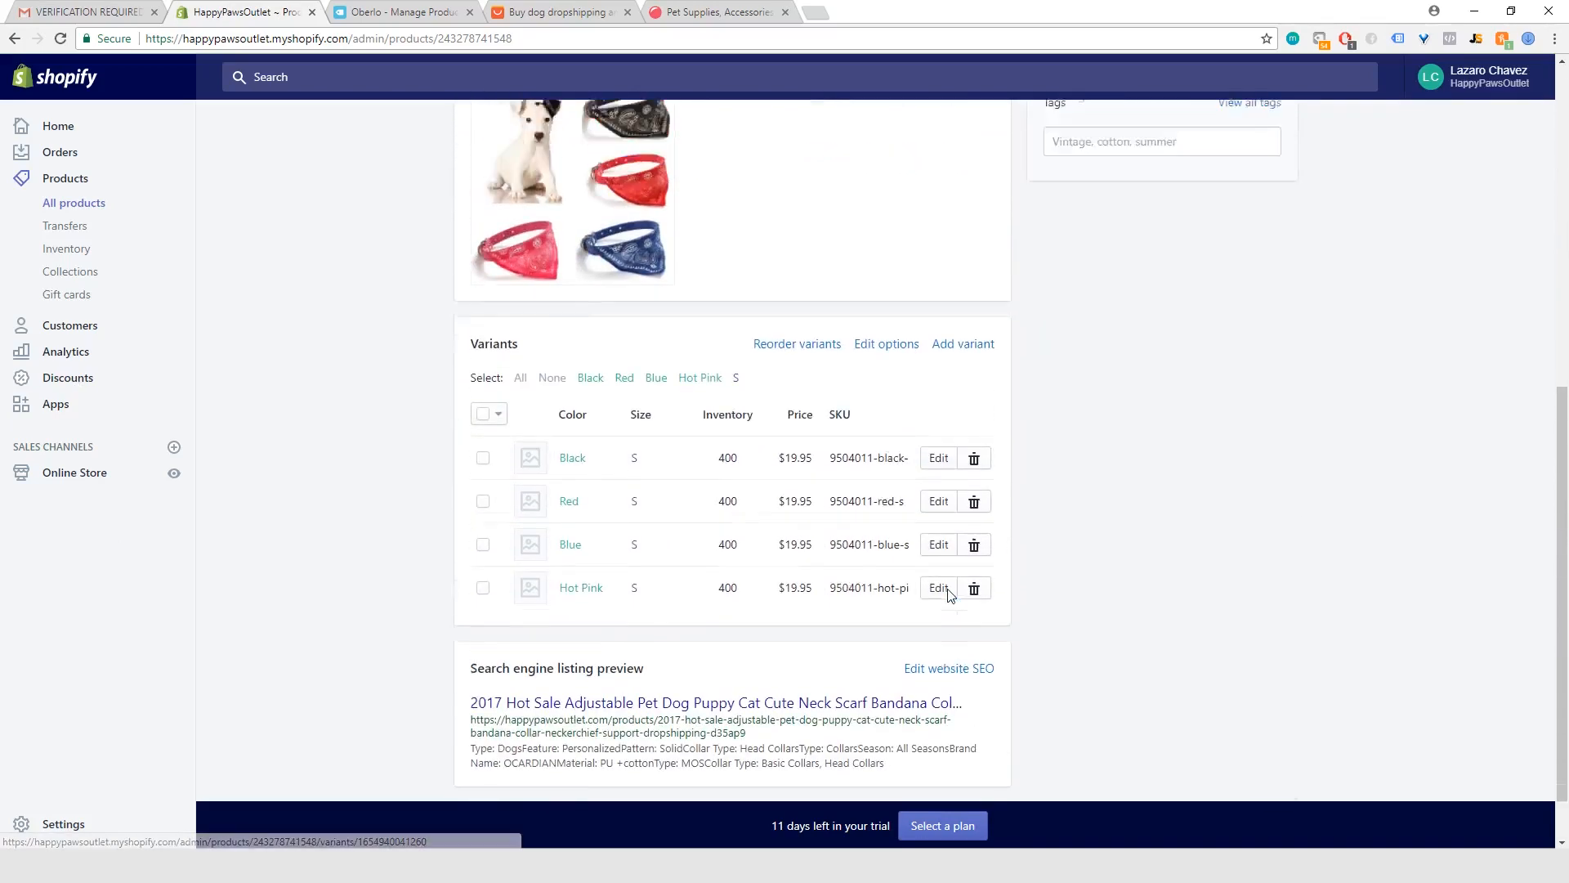
scroll(949, 589, "up", 8)
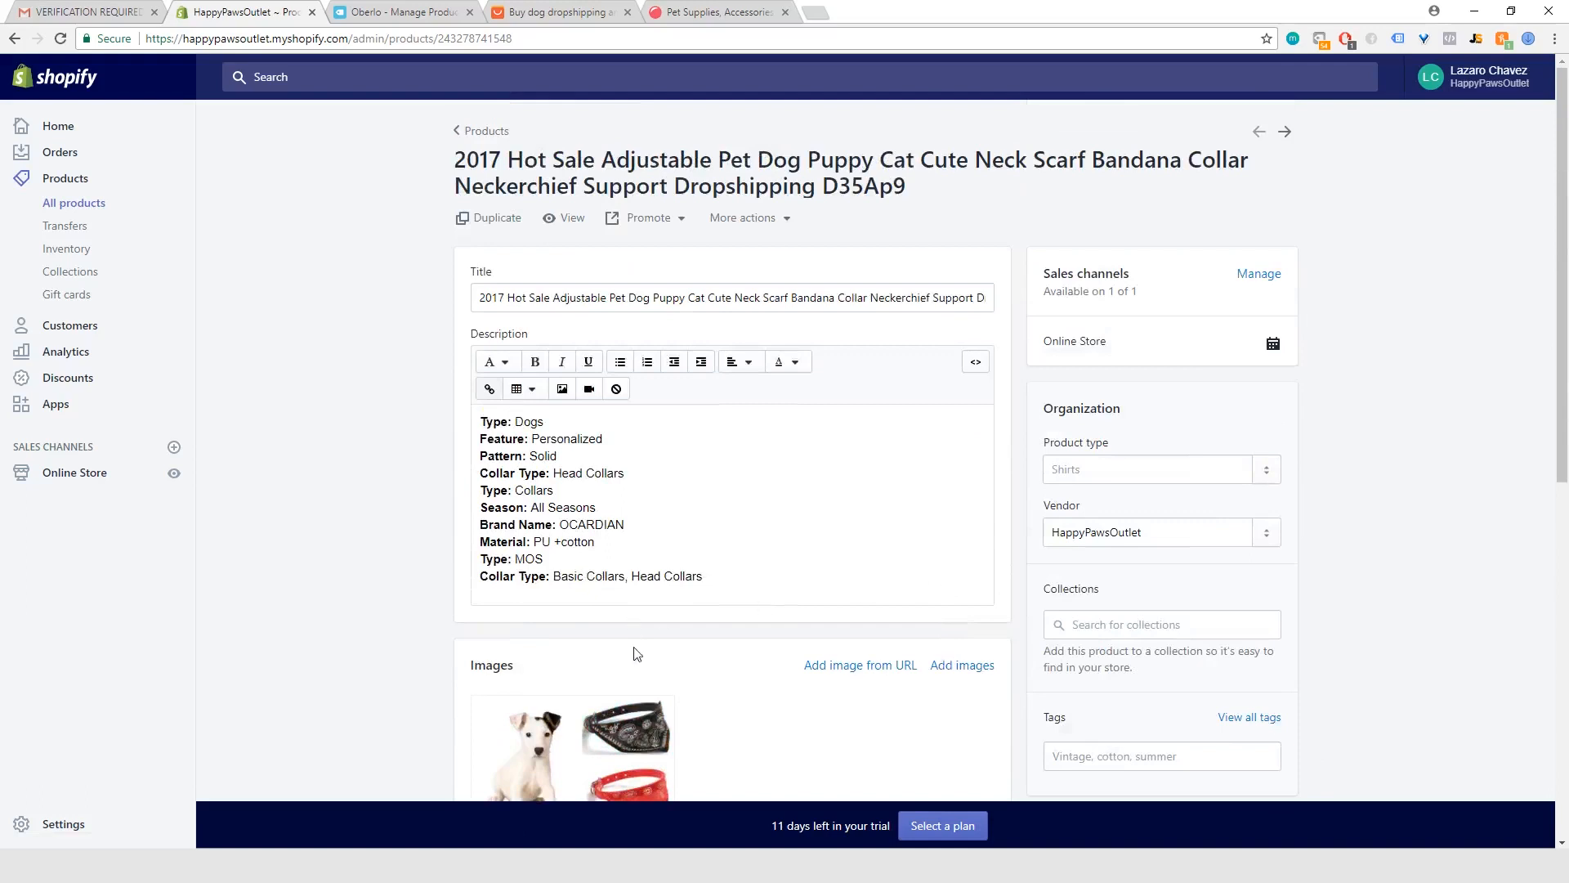